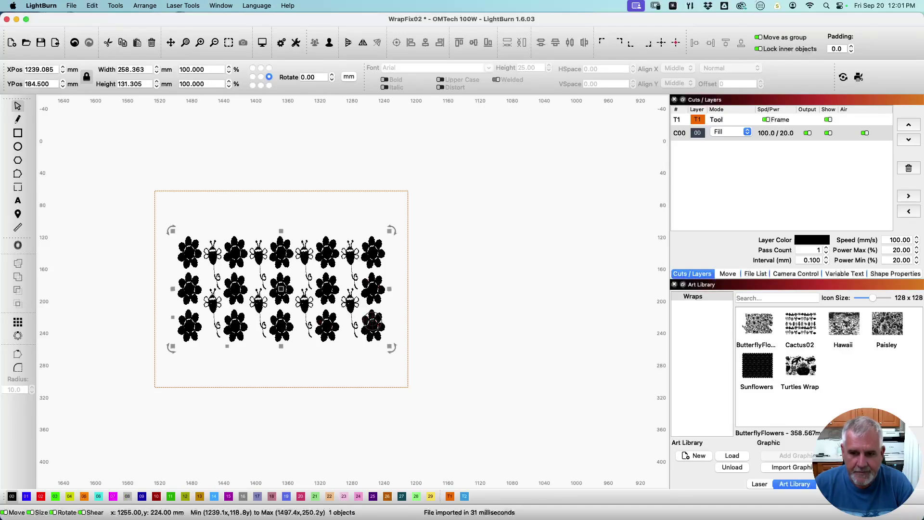
# Duplicate the grouped flower-and-bee pattern and shift the copy 260 mm to the right, beside the original
pyautogui.click(372, 323)
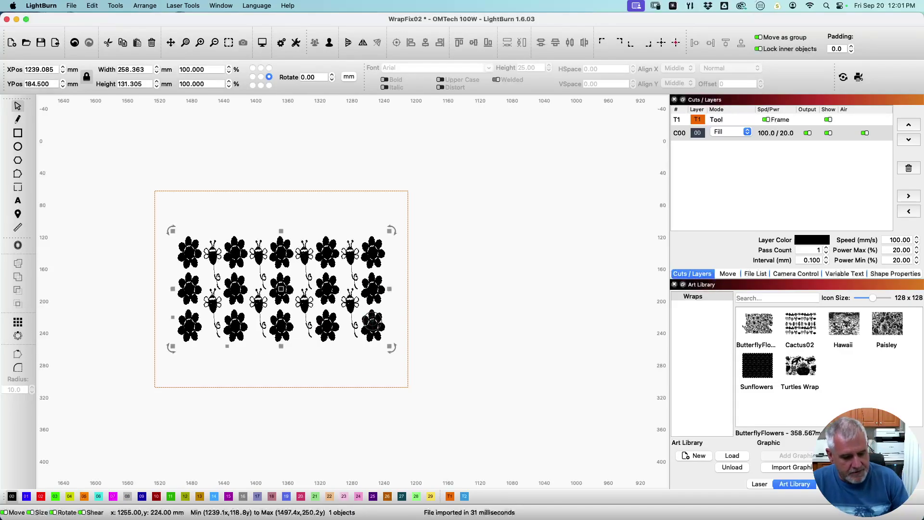
pyautogui.press('super+d')
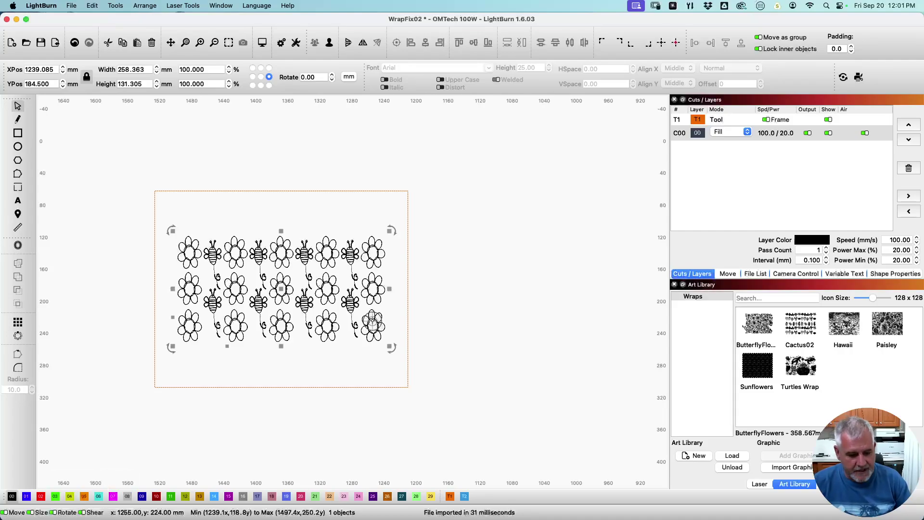
pyautogui.hotkey('shift', 'Right')
pyautogui.hotkey('shift', 'Right')
pyautogui.hotkey('shift', 'Right')
pyautogui.hotkey('shift', 'Right')
pyautogui.hotkey('shift', 'Right')
pyautogui.hotkey('shift', 'Right')
pyautogui.hotkey('shift', 'Right')
pyautogui.hotkey('shift', 'Right')
pyautogui.hotkey('shift', 'Right')
pyautogui.hotkey('shift', 'Right')
pyautogui.hotkey('shift', 'Right')
pyautogui.hotkey('shift', 'Right')
pyautogui.hotkey('shift', 'Right')
pyautogui.hotkey('shift', 'Right')
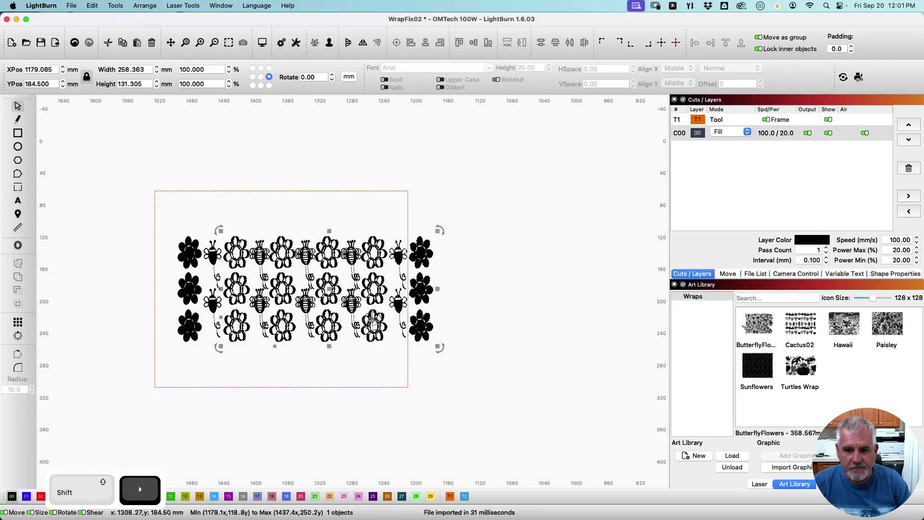
pyautogui.hotkey('shift', 'Right')
pyautogui.hotkey('shift', 'Right')
pyautogui.hotkey('shift', 'Right')
pyautogui.hotkey('shift', 'Right')
pyautogui.hotkey('shift', 'Right')
pyautogui.hotkey('shift', 'Right')
pyautogui.hotkey('shift', 'Right')
pyautogui.hotkey('shift', 'Right')
pyautogui.hotkey('shift', 'Right')
pyautogui.hotkey('shift', 'Right')
pyautogui.hotkey('shift', 'Right')
pyautogui.hotkey('shift', 'Right')
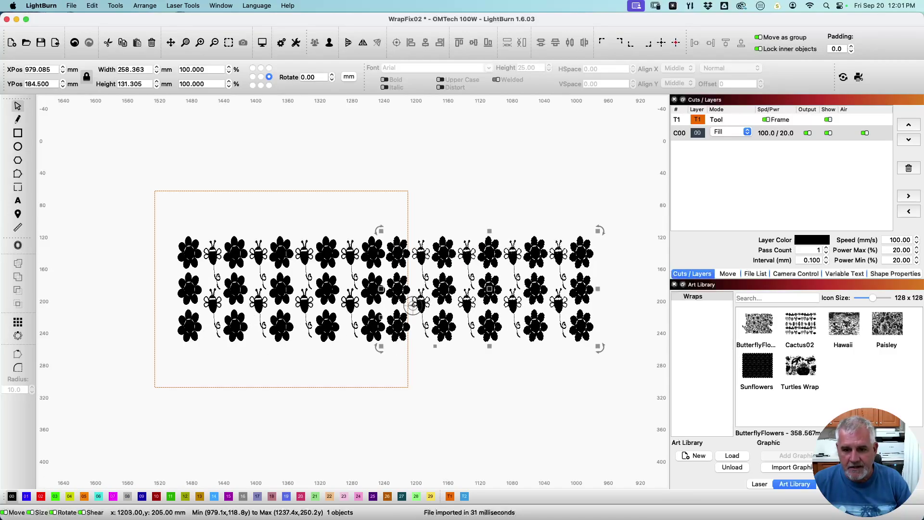
# Delete the duplicated copy of the whole pattern, keeping only the original inside the frame
pyautogui.click(442, 181)
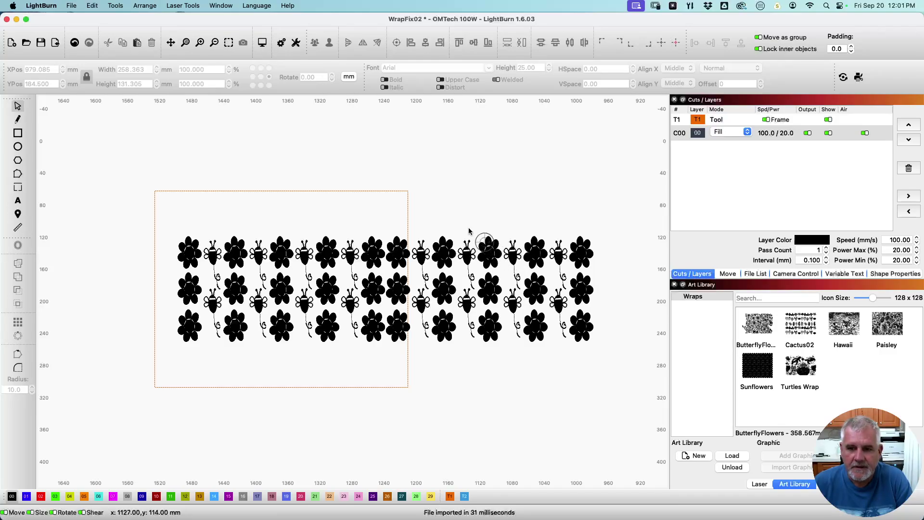
pyautogui.click(462, 252)
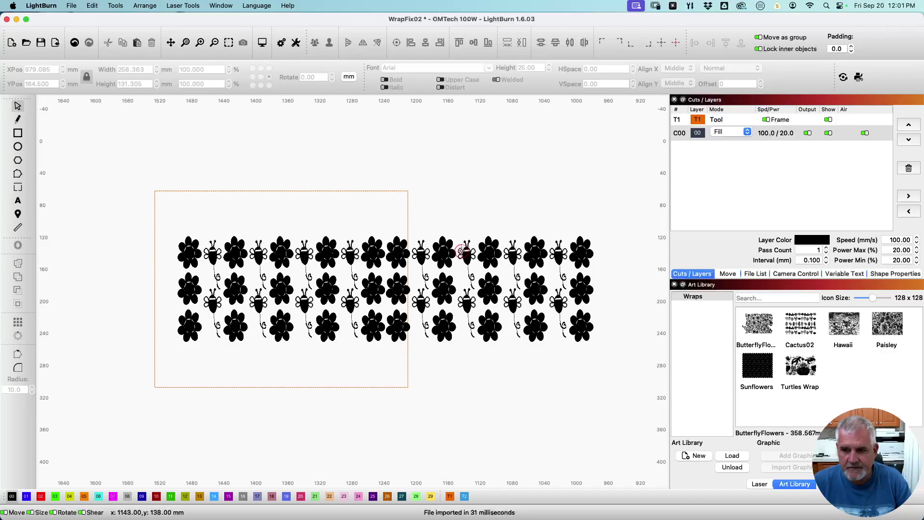
pyautogui.press('Delete')
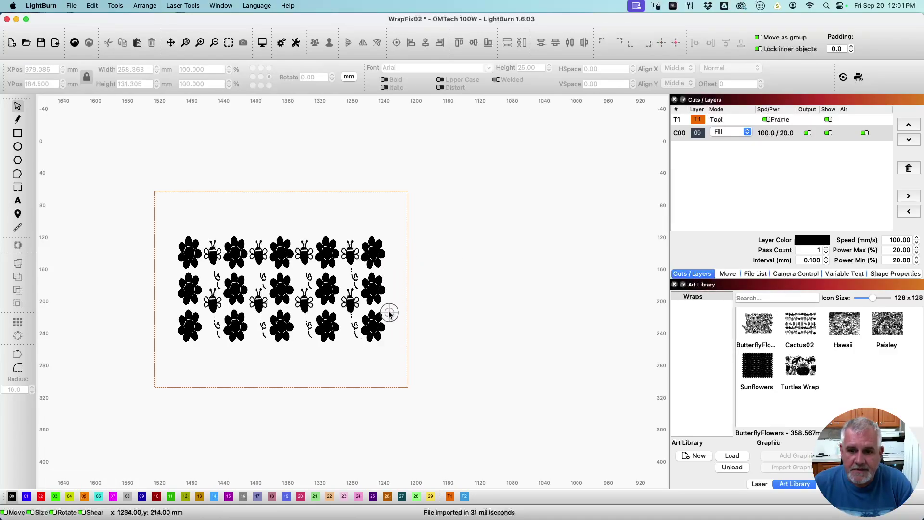
# Ungroup the original flower-and-bee pattern into separate objects and clear the selection
pyautogui.click(376, 255)
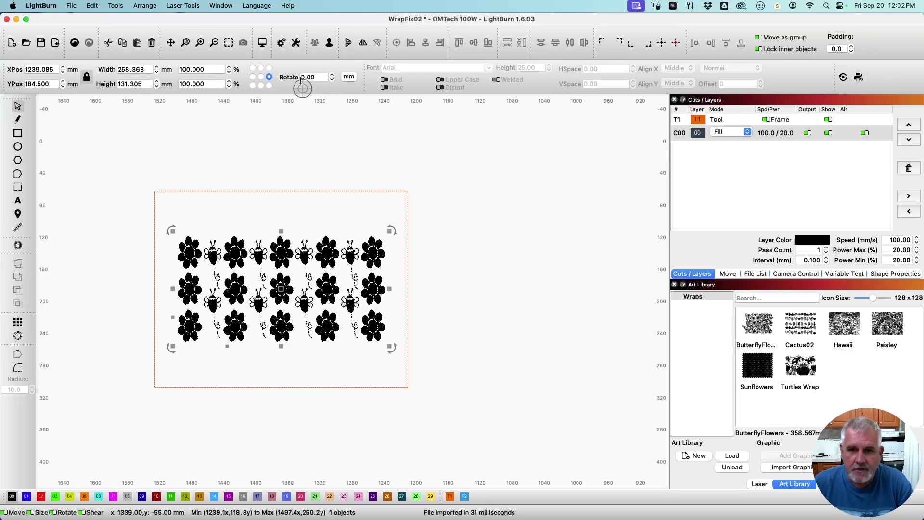
pyautogui.click(330, 41)
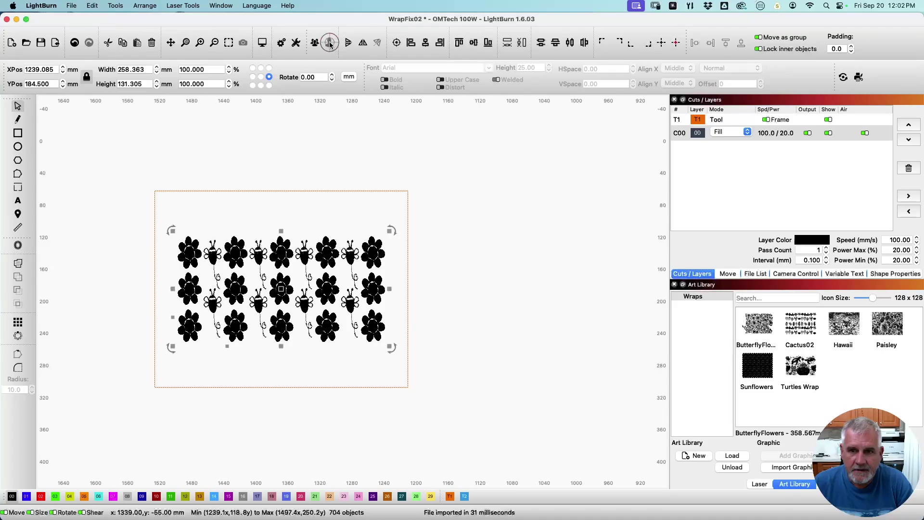
pyautogui.click(430, 217)
# Assign the three flowers of the pattern's rightmost column to the red layer 02
pyautogui.scroll(3, 403, 245)
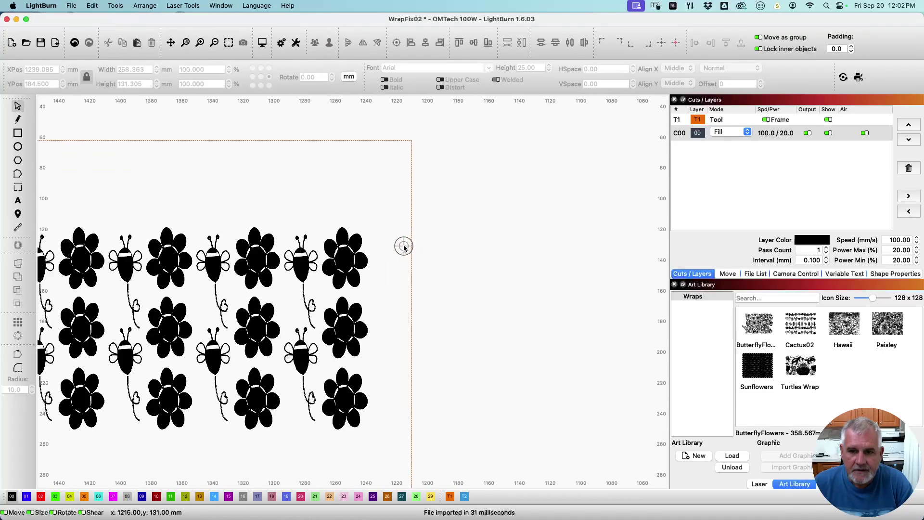
pyautogui.scroll(-1, 399, 246)
pyautogui.scroll(-1, 380, 289)
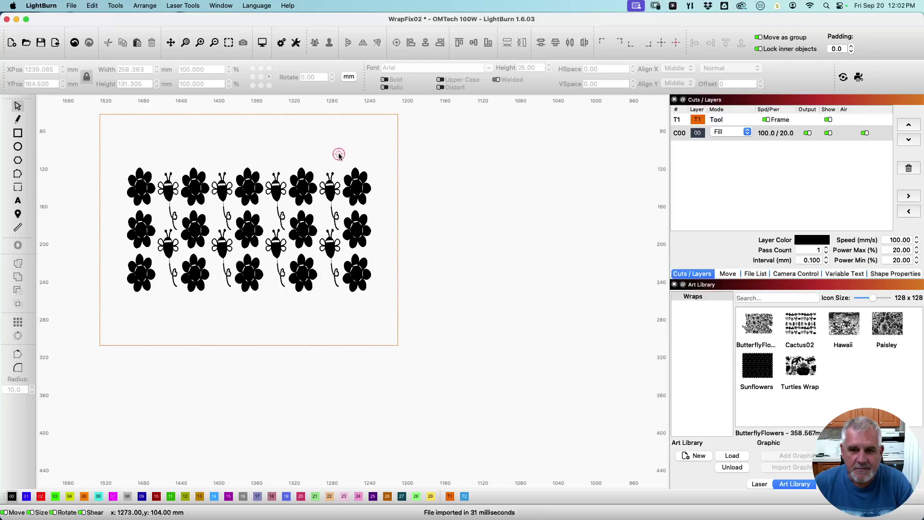
pyautogui.moveTo(362, 281); pyautogui.dragTo(375, 300)
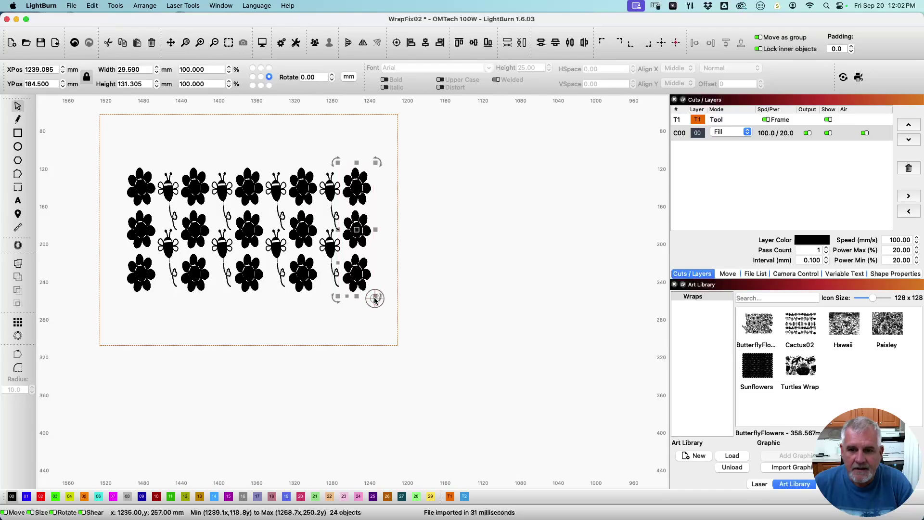
pyautogui.click(40, 497)
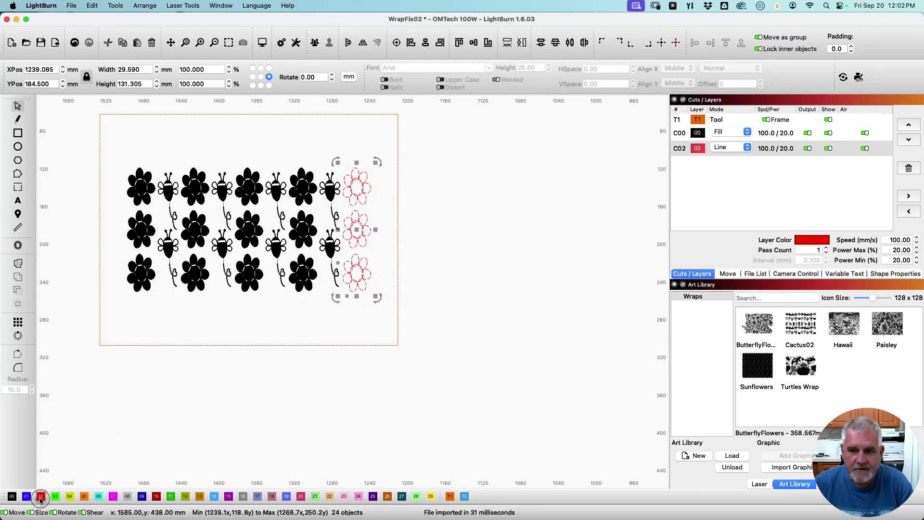
pyautogui.click(226, 327)
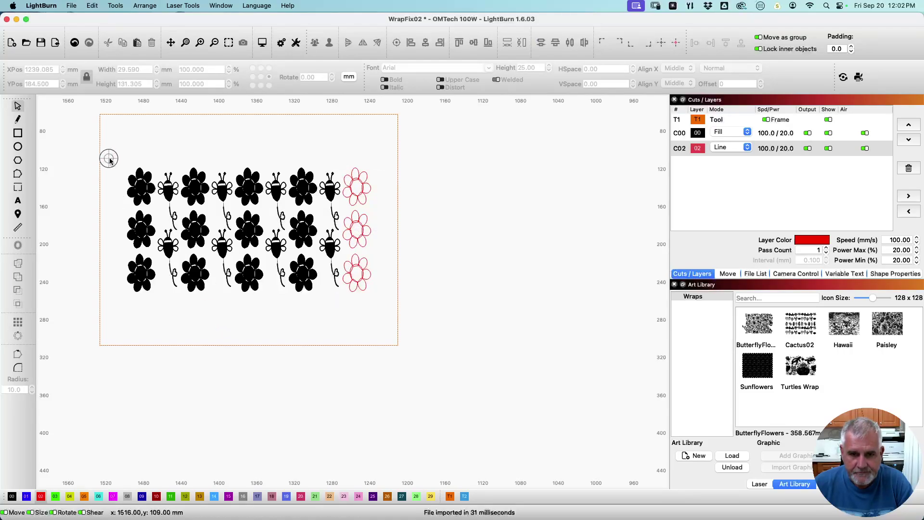
# Duplicate the leftmost flower column with its adjacent bee column and move the copy 240 mm to the right
pyautogui.moveTo(143, 175); pyautogui.dragTo(181, 300)
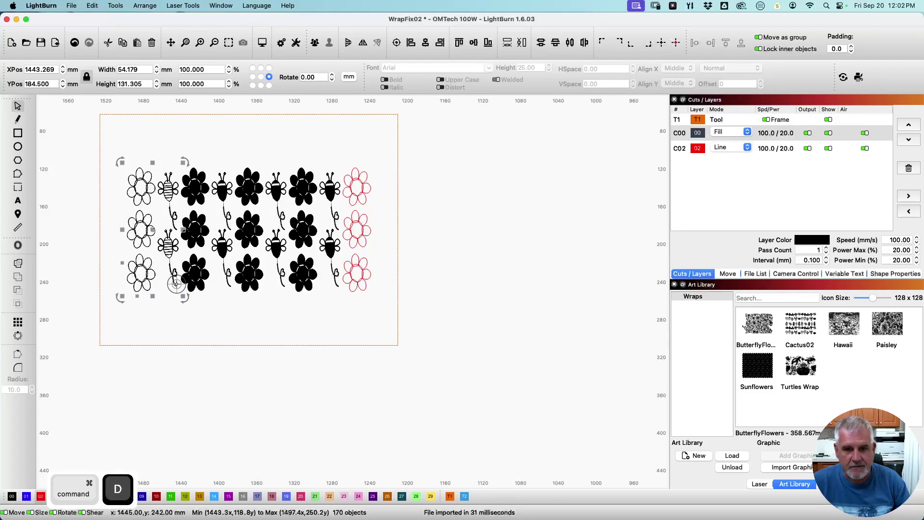
pyautogui.hotkey('shift', 'Right')
pyautogui.hotkey('shift', 'Right')
pyautogui.hotkey('shift', 'Right')
pyautogui.hotkey('shift', 'Right')
pyautogui.hotkey('shift', 'Right')
pyautogui.hotkey('shift', 'Right')
pyautogui.hotkey('shift', 'Right')
pyautogui.hotkey('shift', 'Right')
pyautogui.hotkey('shift', 'Right')
pyautogui.hotkey('shift', 'Right')
pyautogui.hotkey('shift', 'Right')
pyautogui.hotkey('shift', 'Right')
pyautogui.hotkey('shift', 'Right')
pyautogui.hotkey('shift', 'Right')
pyautogui.hotkey('shift', 'Right')
pyautogui.hotkey('shift', 'Right')
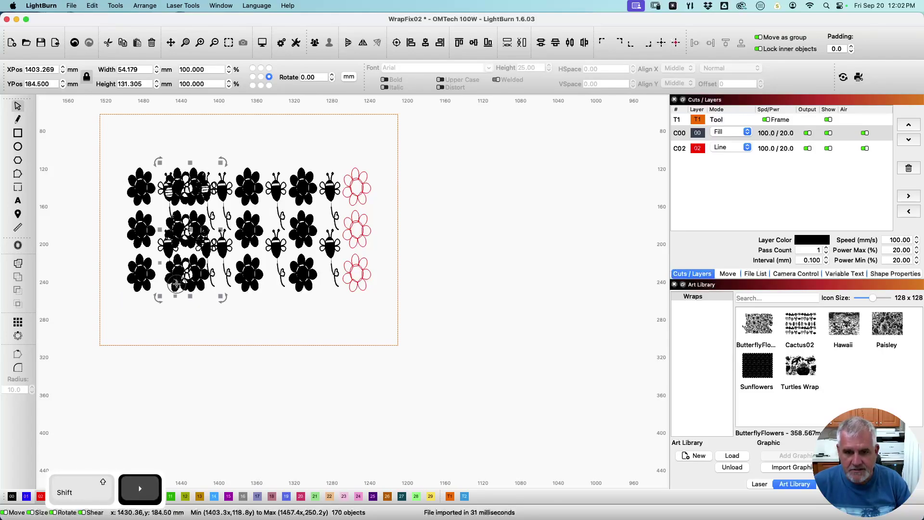
pyautogui.hotkey('shift', 'Right')
pyautogui.hotkey('shift', 'Right')
pyautogui.hotkey('shift', 'Right')
pyautogui.hotkey('shift', 'Right')
pyautogui.hotkey('shift', 'Right')
pyautogui.hotkey('shift', 'Right')
pyautogui.hotkey('shift', 'Right')
pyautogui.hotkey('shift', 'Right')
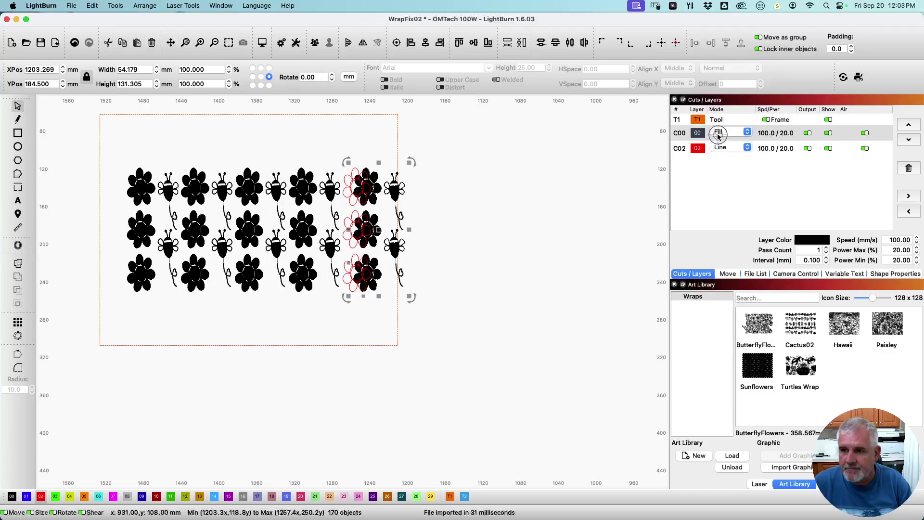
# Switch layer C00 to Line mode and nudge the copied columns 11.25 mm left so their flowers coincide with the red ones
pyautogui.click(718, 137)
pyautogui.click(720, 121)
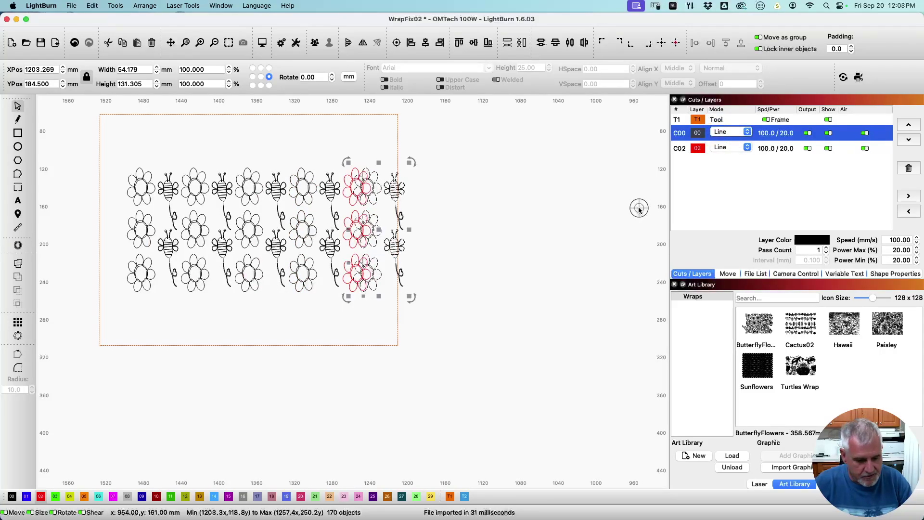
pyautogui.scroll(5, 366, 241)
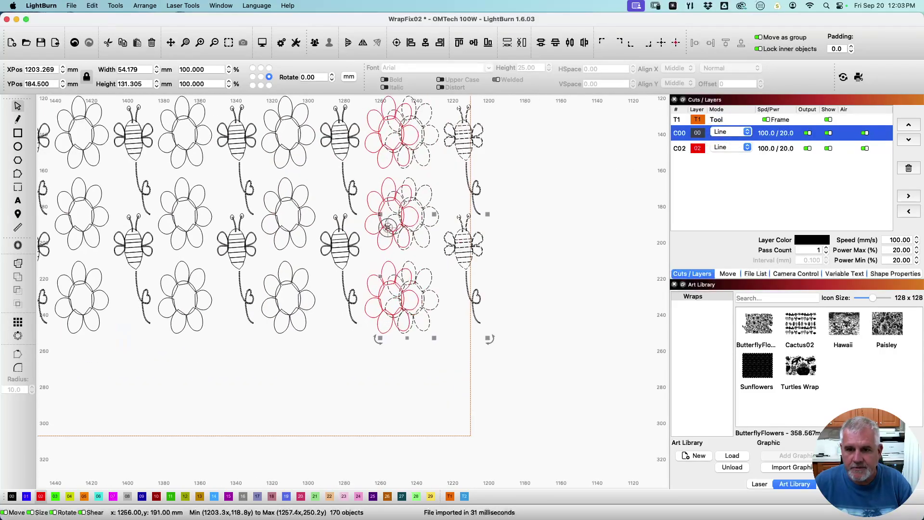
pyautogui.scroll(3, 362, 295)
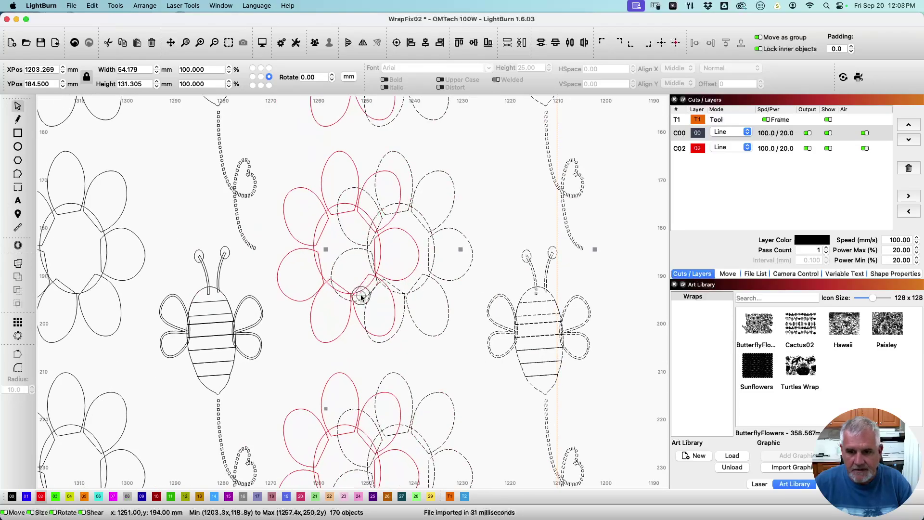
pyautogui.press('Left')
pyautogui.press('Left')
pyautogui.press('Left')
pyautogui.press('Left')
pyautogui.press('Left')
pyautogui.press('Left')
pyautogui.press('Left')
pyautogui.press('Left')
pyautogui.press('Left')
pyautogui.press('Left')
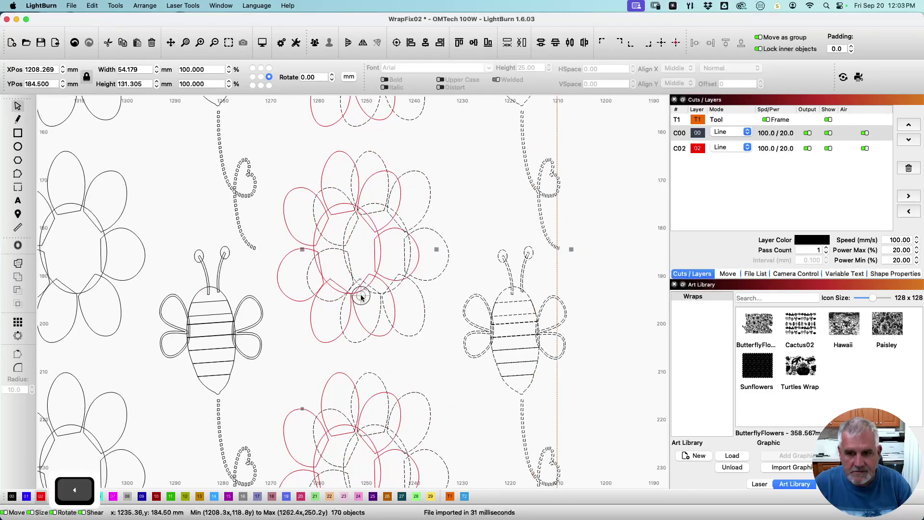
pyautogui.press('super+Left')
pyautogui.press('super+Left')
pyautogui.press('super+Left')
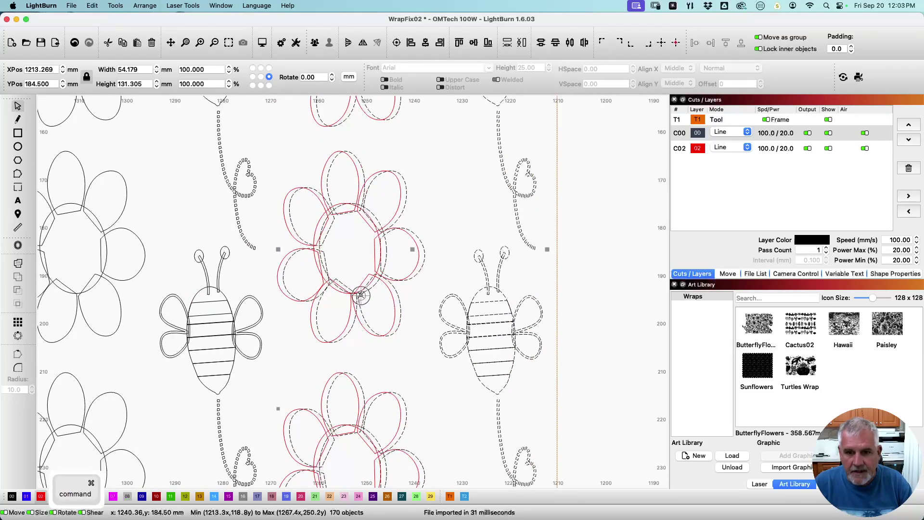
pyautogui.press('super+Left')
pyautogui.press('super+Left')
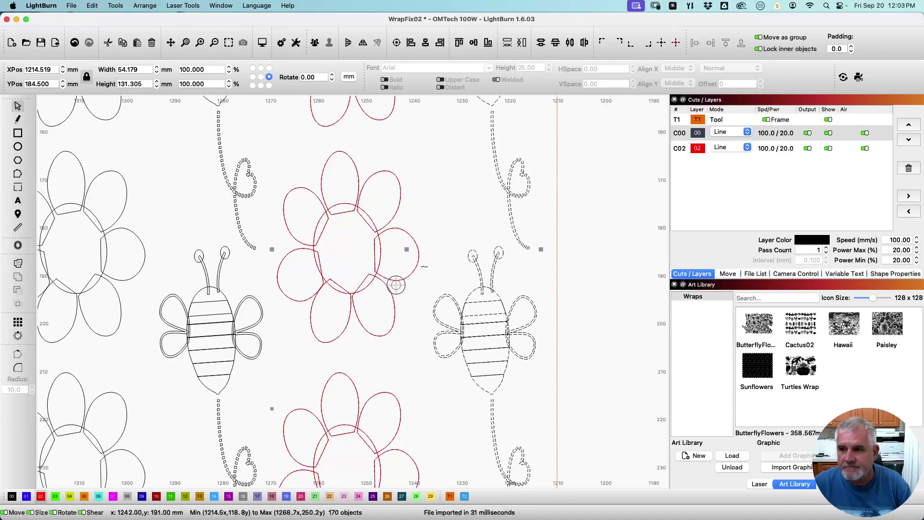
# Delete layer C02 together with its red alignment flowers
pyautogui.click(682, 150)
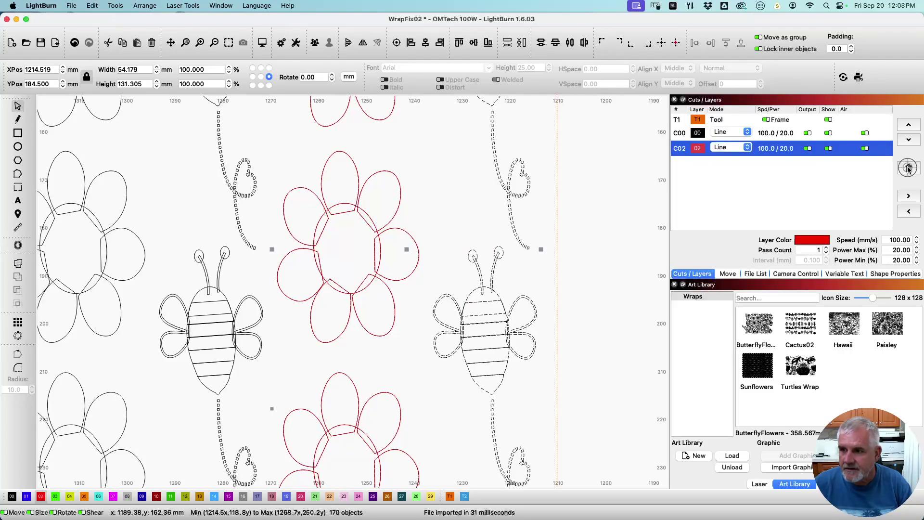
pyautogui.click(625, 184)
pyautogui.click(359, 175)
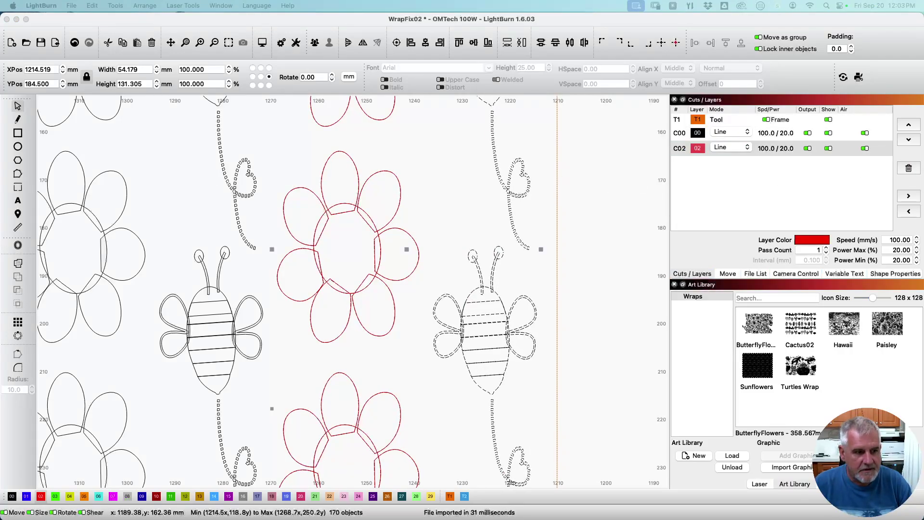
pyautogui.press('super+z')
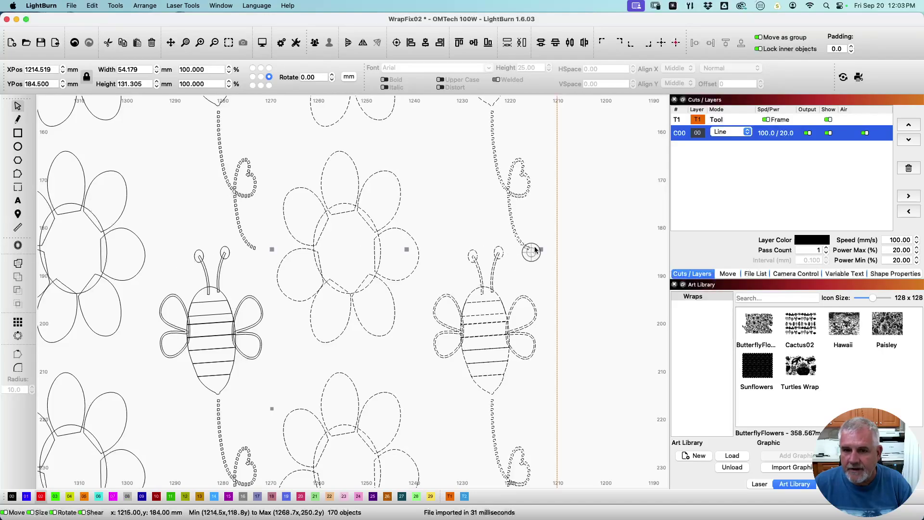
# Set layer C00 back to Fill mode
pyautogui.click(723, 132)
pyautogui.click(720, 140)
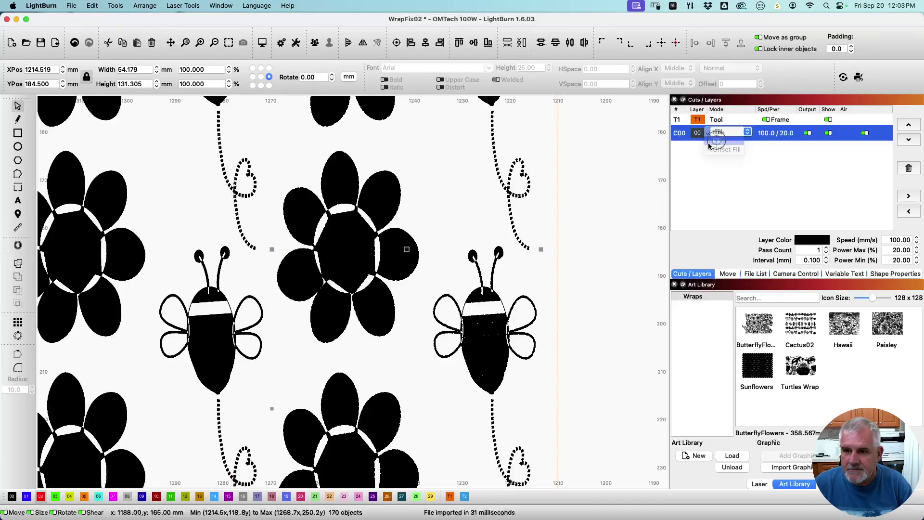
pyautogui.scroll(-5, 602, 185)
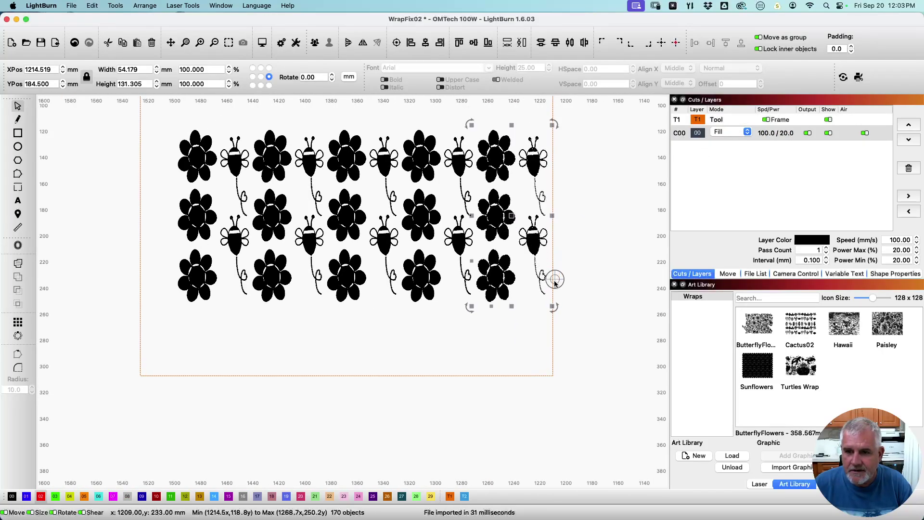
# Select all the flowers and bees of the extended pattern and group them into one object
pyautogui.click(544, 328)
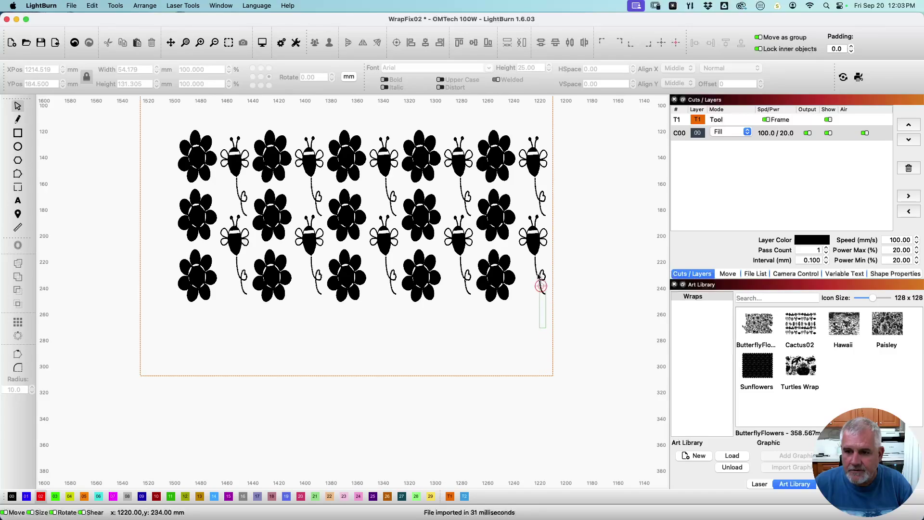
pyautogui.moveTo(540, 285); pyautogui.dragTo(172, 134)
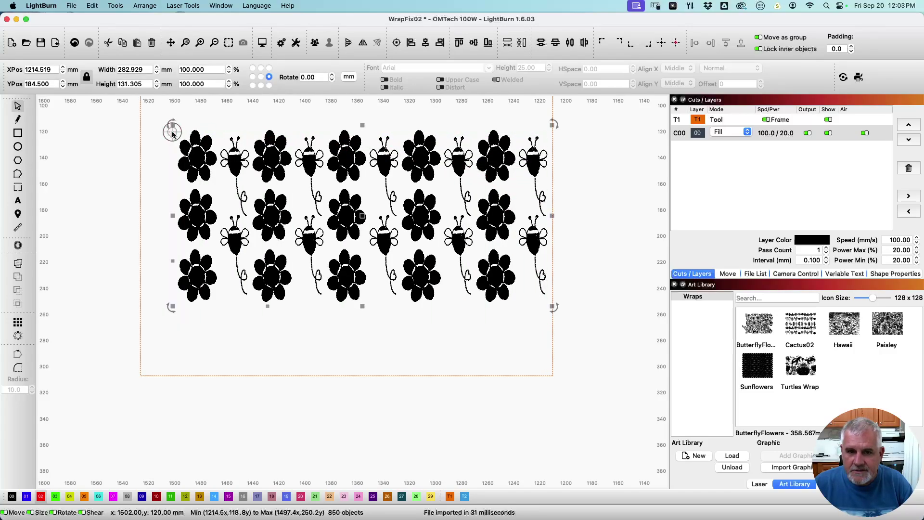
pyautogui.click(314, 43)
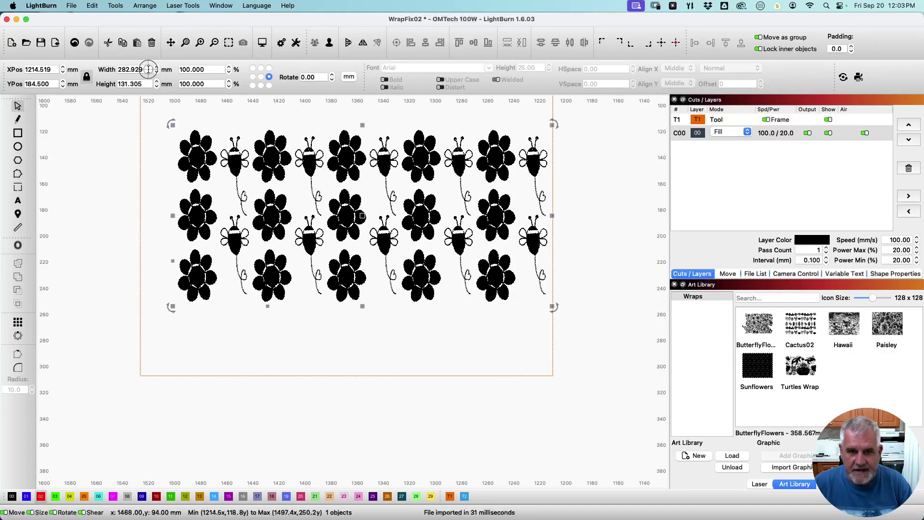
# Set the grouped pattern's width to 316 mm with the aspect ratio locked
pyautogui.moveTo(196, 158); pyautogui.dragTo(169, 235)
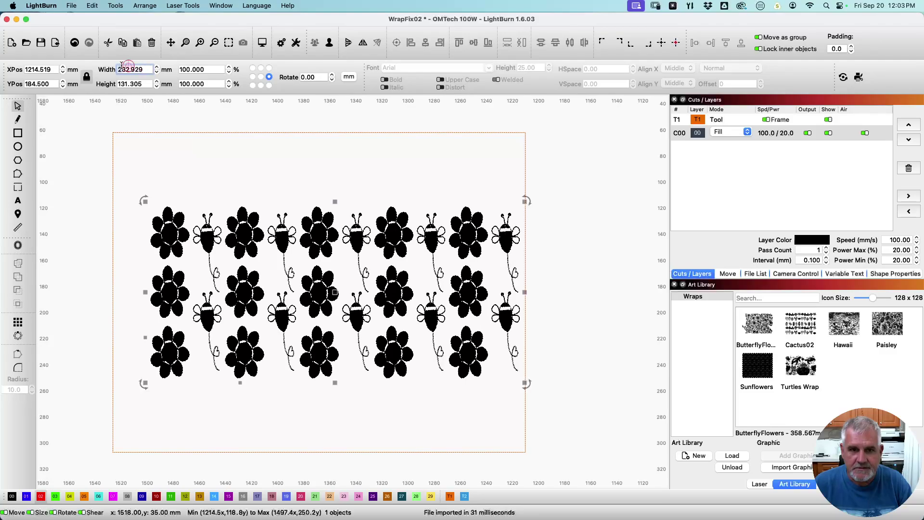
pyautogui.moveTo(120, 67); pyautogui.dragTo(139, 79)
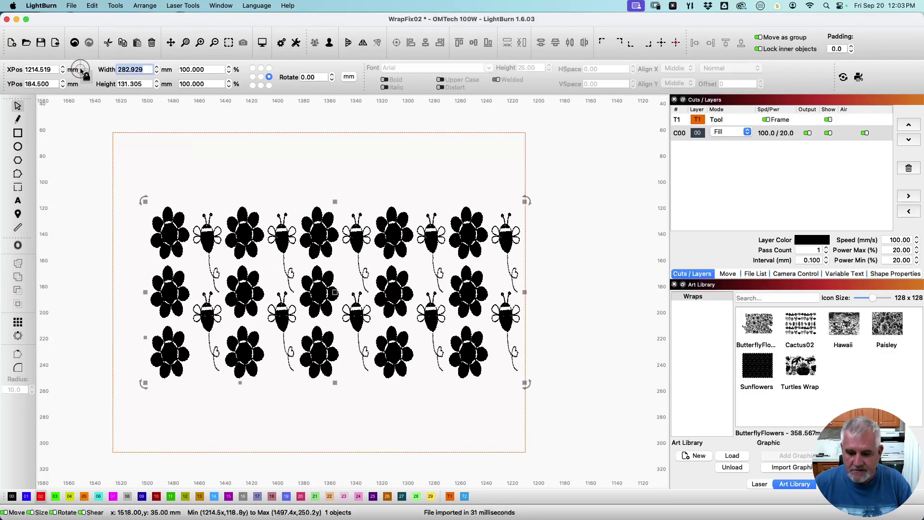
pyautogui.write('316')
pyautogui.press('Return')
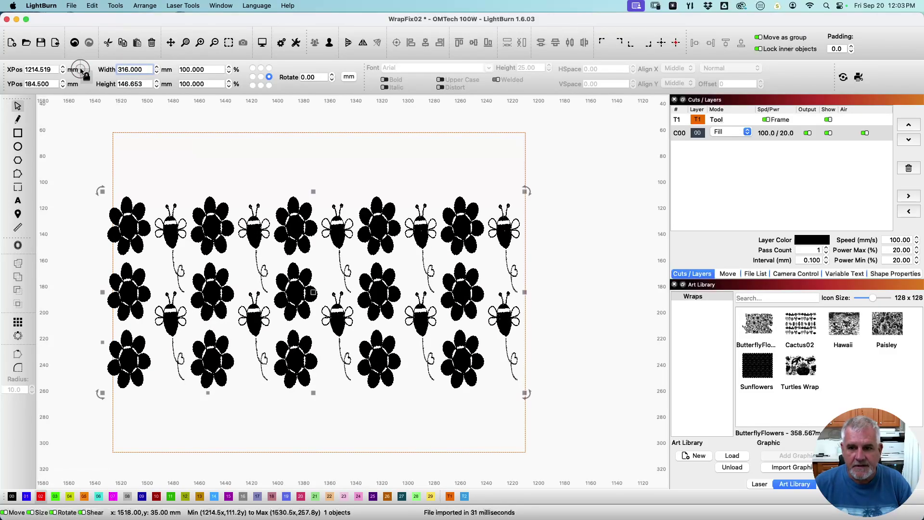
pyautogui.press('shift')
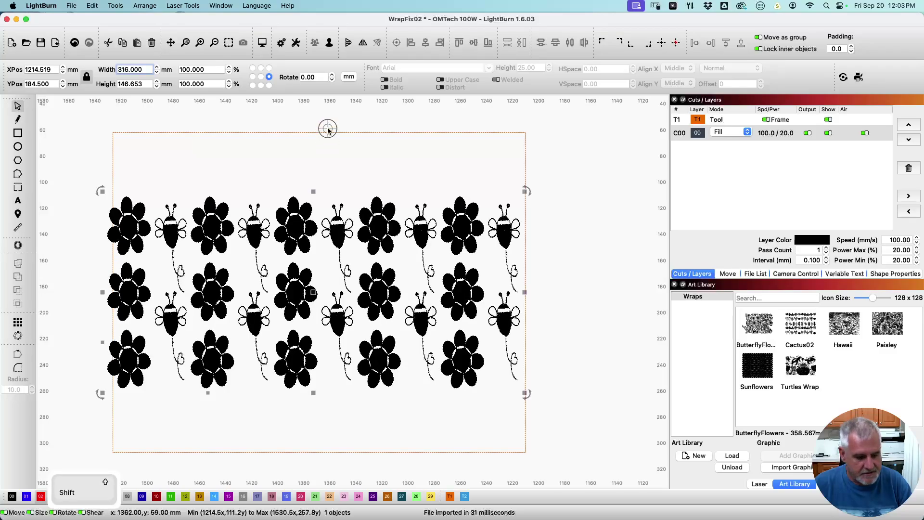
# Centre the grouped pattern on the orange frame and align it with the frame's top edge
pyautogui.keyDown('shift'); pyautogui.click(326, 130); pyautogui.keyUp('shift')
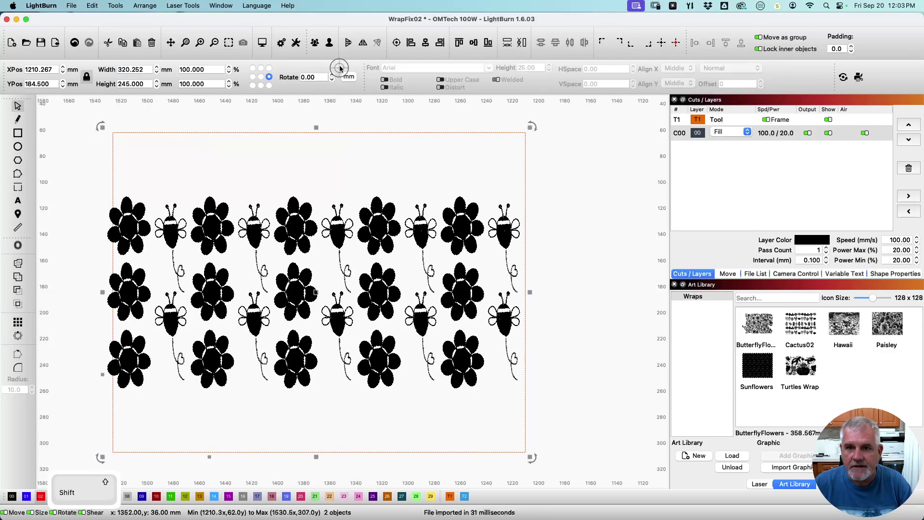
pyautogui.click(397, 44)
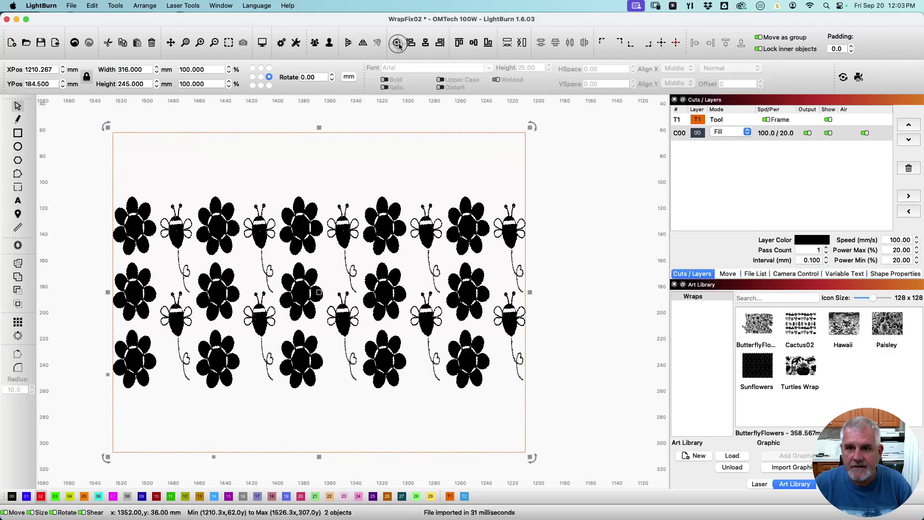
pyautogui.click(460, 43)
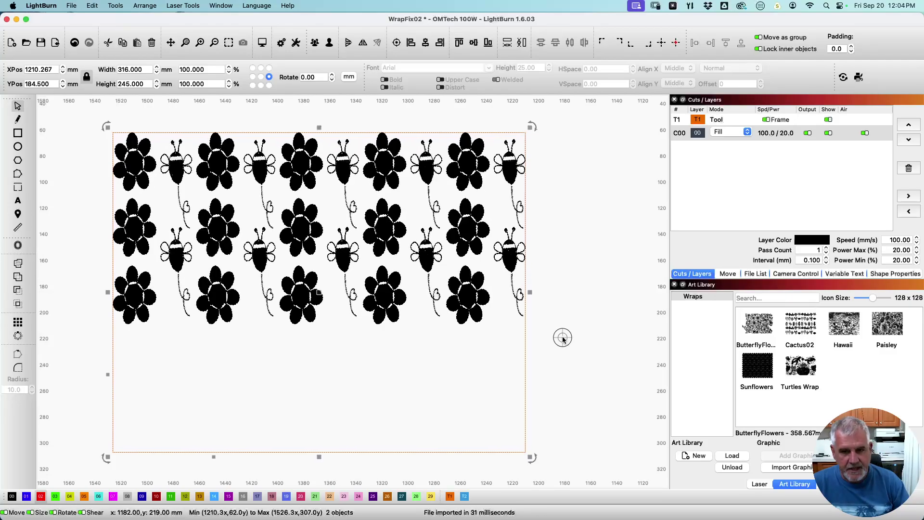
# Duplicate the pattern together with its frame and move the copy 320 mm to the right
pyautogui.press('super+d')
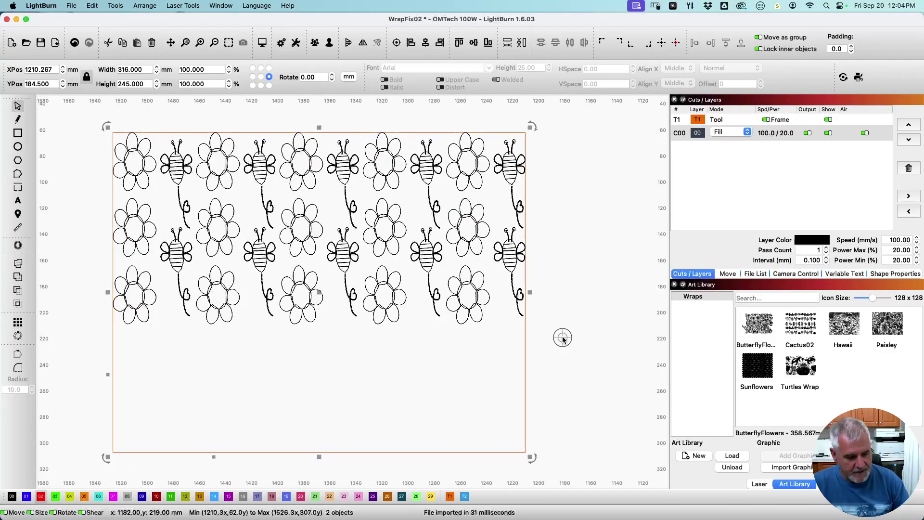
pyautogui.hotkey('shift', 'Right')
pyautogui.hotkey('shift', 'Right')
pyautogui.hotkey('shift', 'Right')
pyautogui.hotkey('shift', 'Right')
pyautogui.hotkey('shift', 'Right')
pyautogui.hotkey('shift', 'Right')
pyautogui.hotkey('shift', 'Right')
pyautogui.hotkey('shift', 'Right')
pyautogui.hotkey('shift', 'Right')
pyautogui.hotkey('shift', 'Right')
pyautogui.hotkey('shift', 'Right')
pyautogui.hotkey('shift', 'Right')
pyautogui.hotkey('shift', 'Right')
pyautogui.hotkey('shift', 'Right')
pyautogui.hotkey('shift', 'Right')
pyautogui.hotkey('shift', 'Right')
pyautogui.hotkey('shift', 'Right')
pyautogui.hotkey('shift', 'Right')
pyautogui.hotkey('shift', 'Right')
pyautogui.hotkey('shift', 'Right')
pyautogui.hotkey('shift', 'Right')
pyautogui.hotkey('shift', 'Right')
pyautogui.hotkey('shift', 'Right')
pyautogui.hotkey('shift', 'Right')
pyautogui.hotkey('shift', 'Right')
pyautogui.hotkey('shift', 'Right')
pyautogui.hotkey('shift', 'Right')
pyautogui.hotkey('shift', 'Right')
pyautogui.hotkey('shift', 'Right')
pyautogui.hotkey('shift', 'Right')
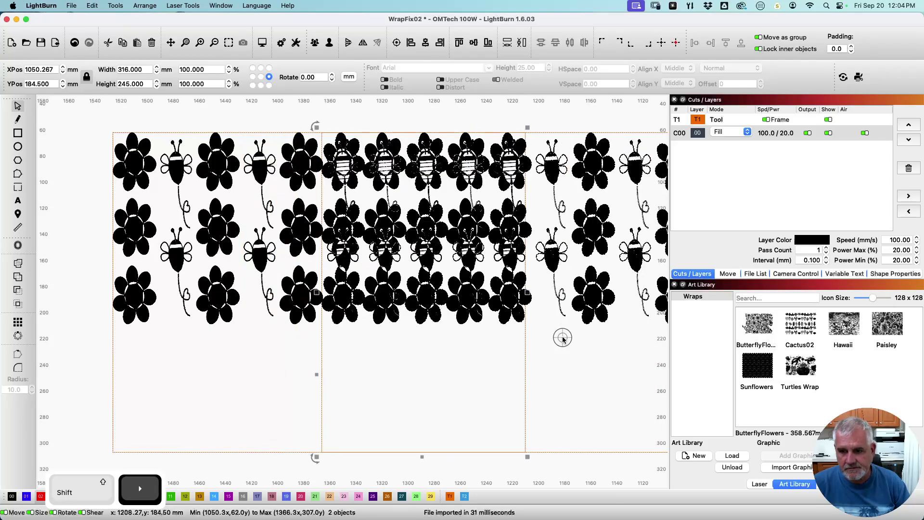
pyautogui.hotkey('shift', 'Right')
pyautogui.hotkey('shift', 'Right')
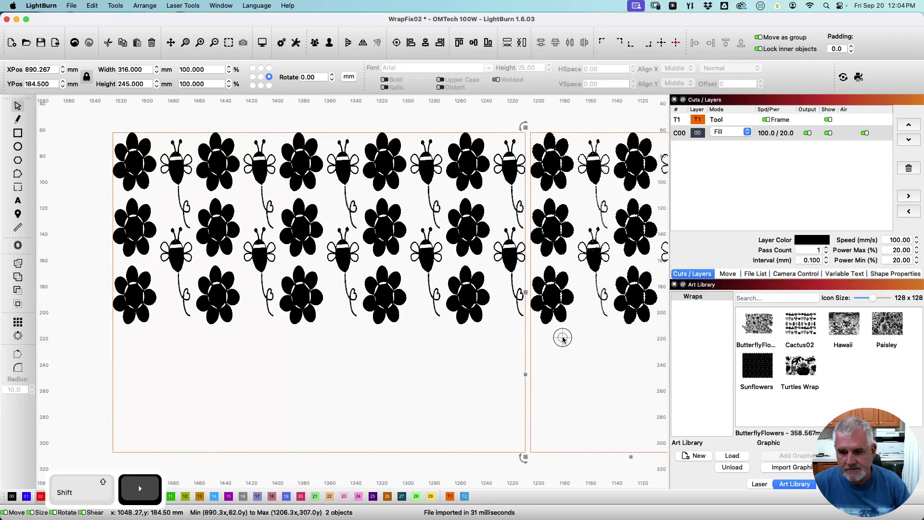
# Nudge the copy back until its frame edge meets the original frame's edge
pyautogui.press('Left')
pyautogui.press('Left')
pyautogui.press('Left')
pyautogui.press('Left')
pyautogui.press('Left')
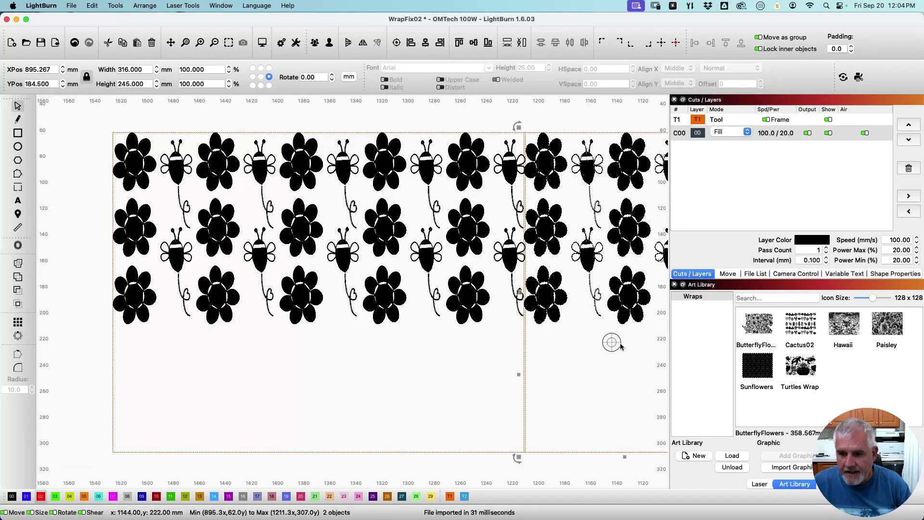
pyautogui.scroll(8, 559, 365)
pyautogui.press('super+Right')
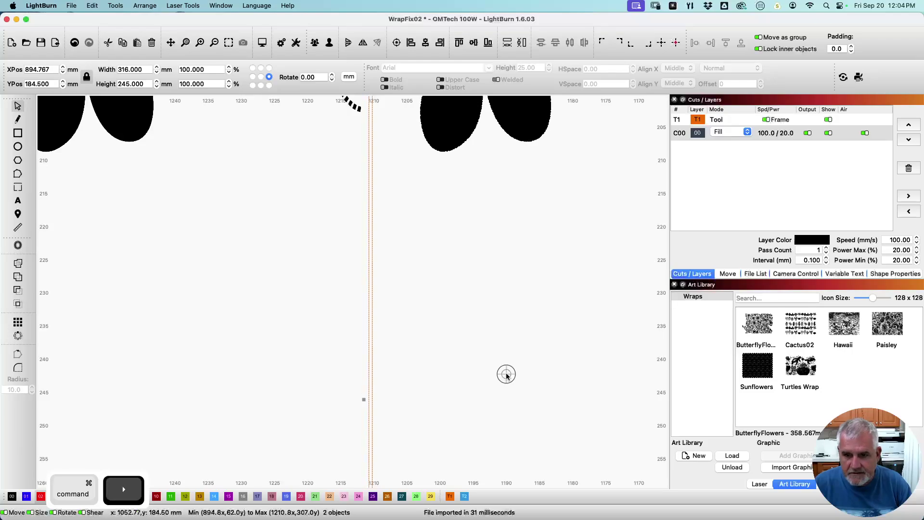
pyautogui.scroll(-5, 503, 374)
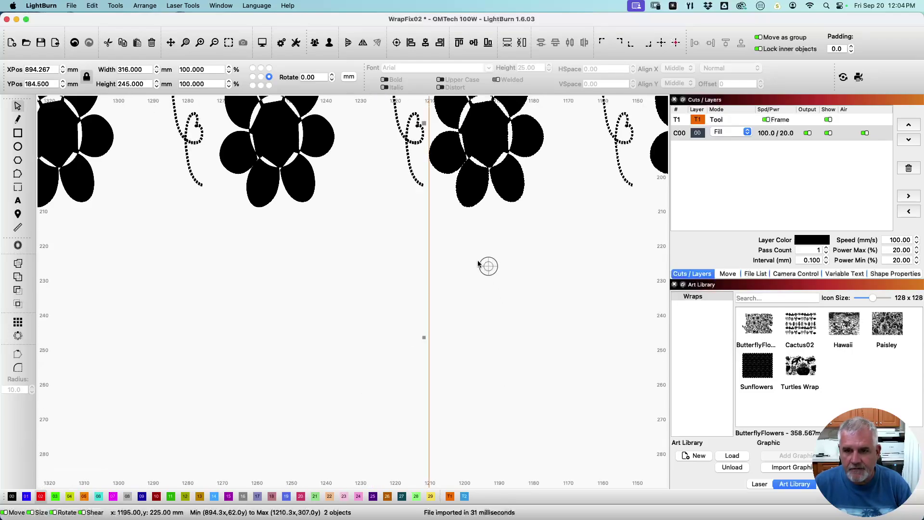
# Inspect the flower and bee spacing across the seam between original and copy, and delete the copy
pyautogui.scroll(-5, 443, 294)
pyautogui.scroll(3, 424, 235)
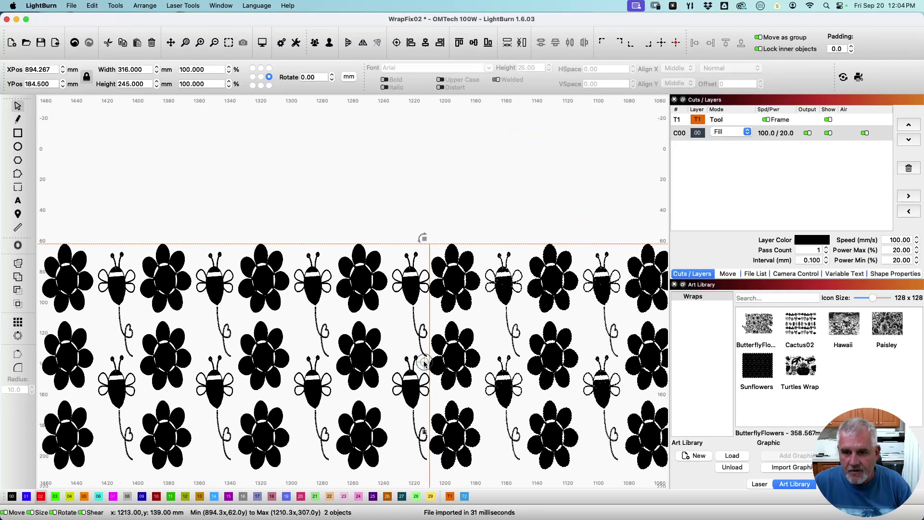
pyautogui.scroll(5, 436, 289)
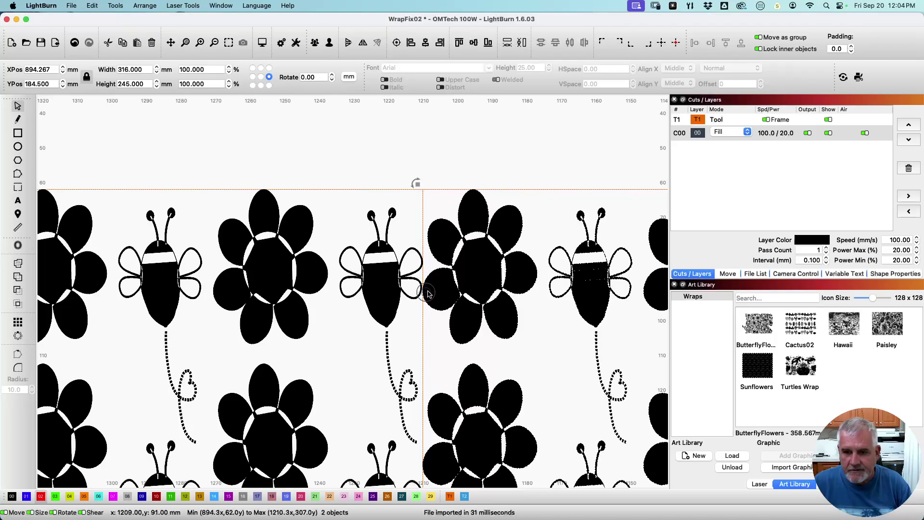
pyautogui.scroll(-2, 372, 334)
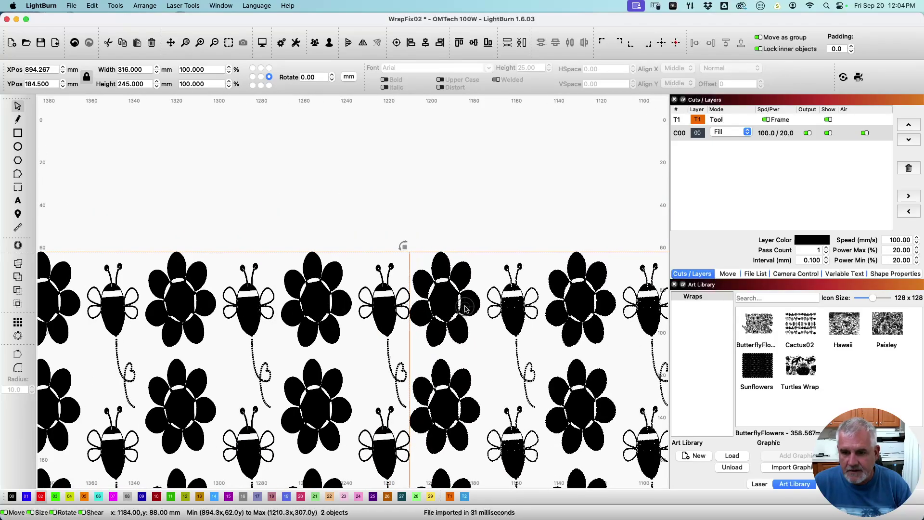
pyautogui.scroll(-3, 448, 289)
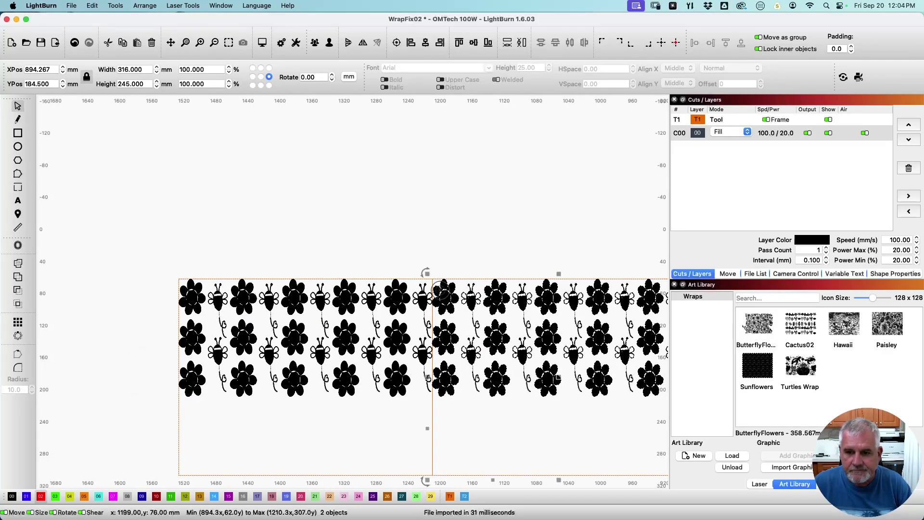
pyautogui.scroll(3, 442, 289)
pyautogui.press('Escape')
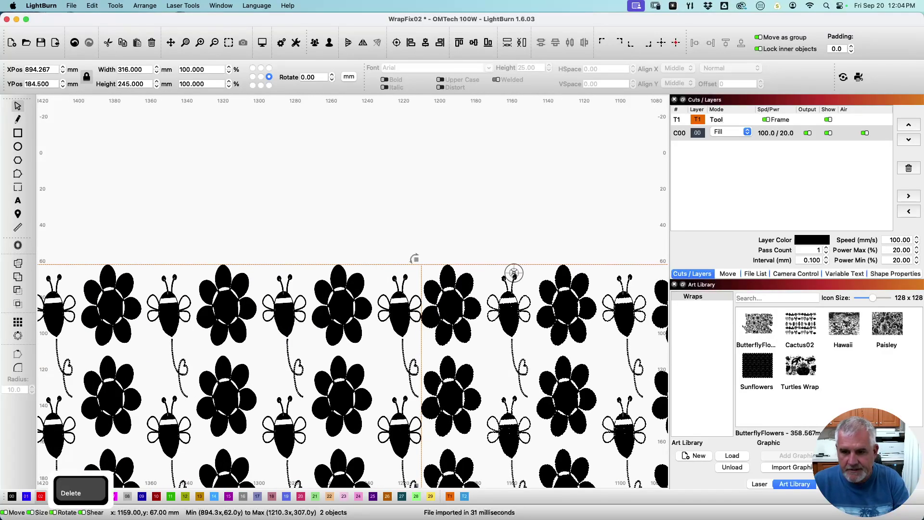
# Use the Measure tool to check the gap between a bee's wing and the neighbouring flower
pyautogui.scroll(-2, 269, 330)
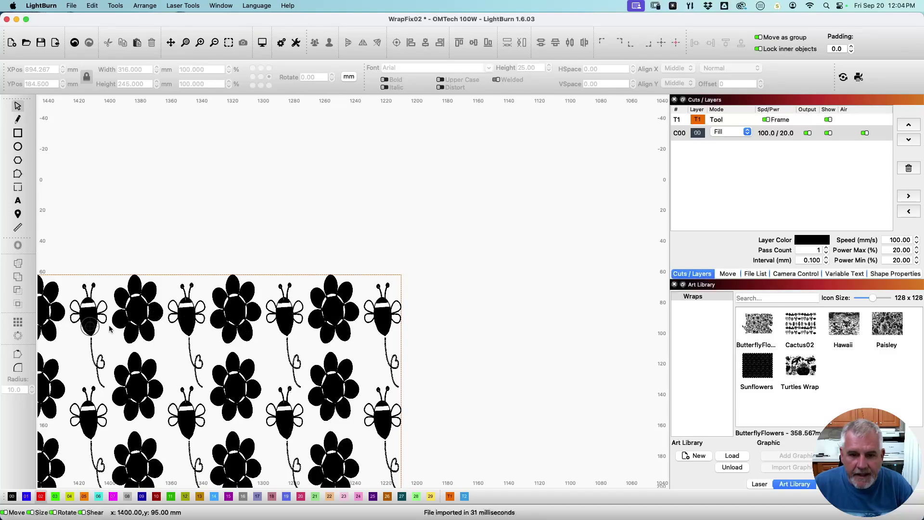
pyautogui.hscroll(-5, 269, 331)
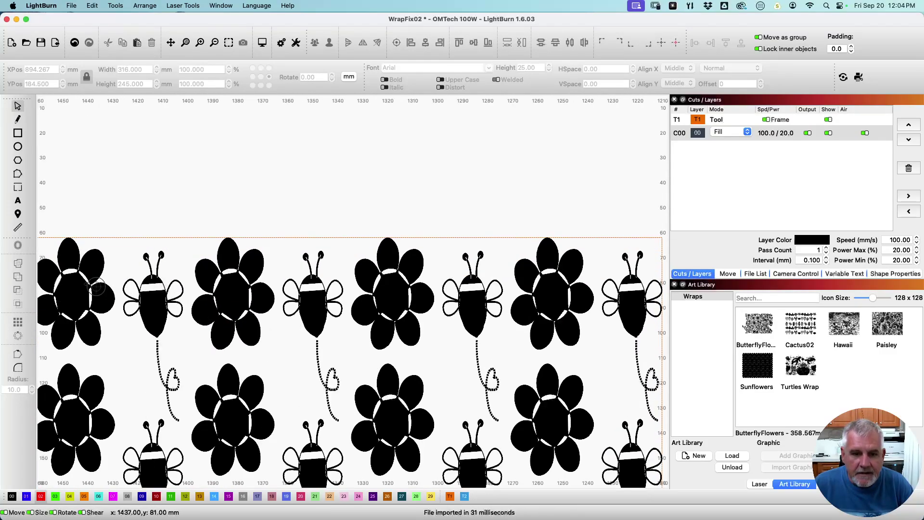
pyautogui.click(17, 226)
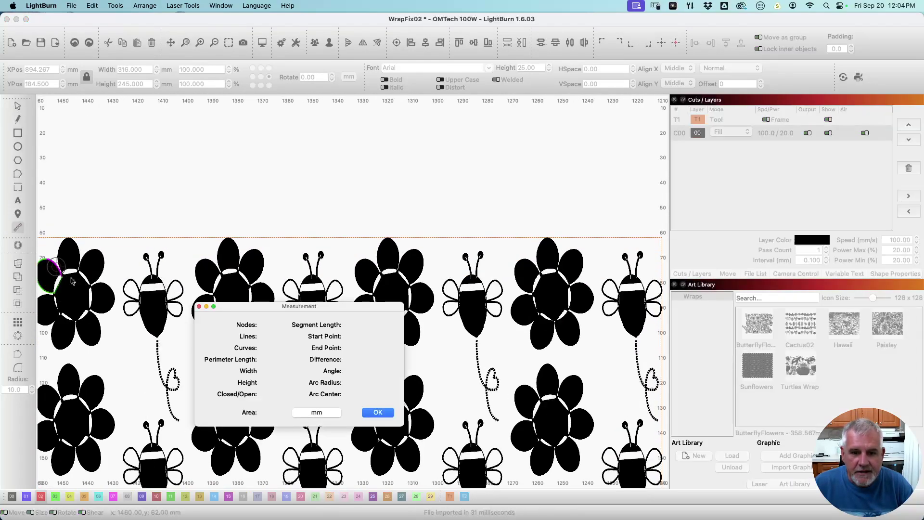
pyautogui.click(183, 310)
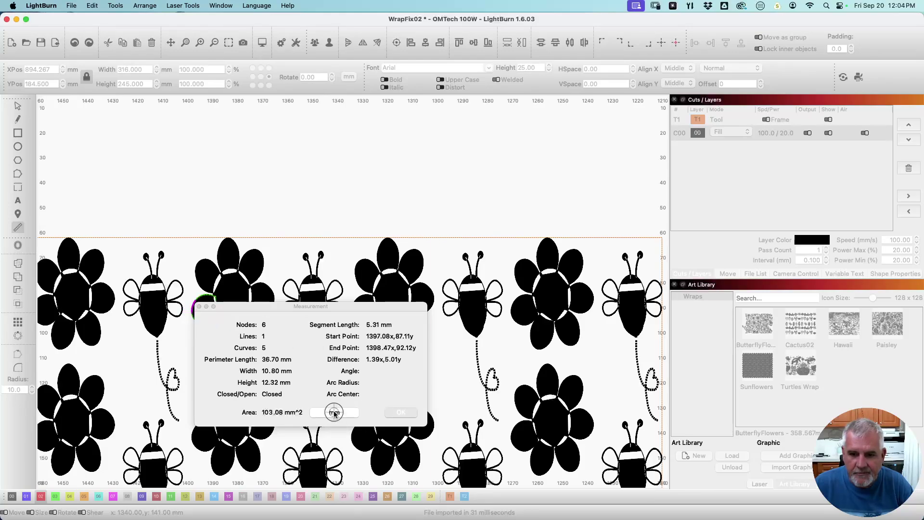
pyautogui.press('Escape')
# Reduce the grouped pattern's width by 3.5 mm to 312.5 mm, anchored at its top-right corner
pyautogui.scroll(-2, 287, 275)
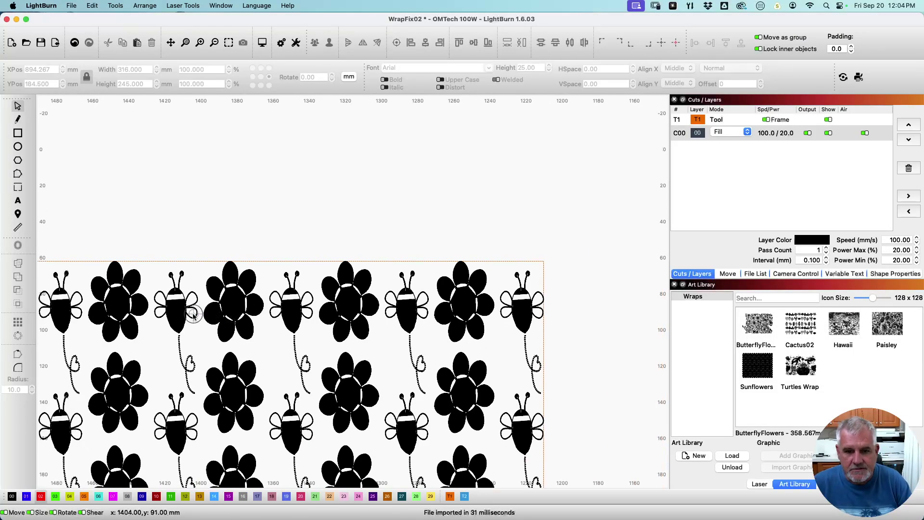
pyautogui.click(288, 274)
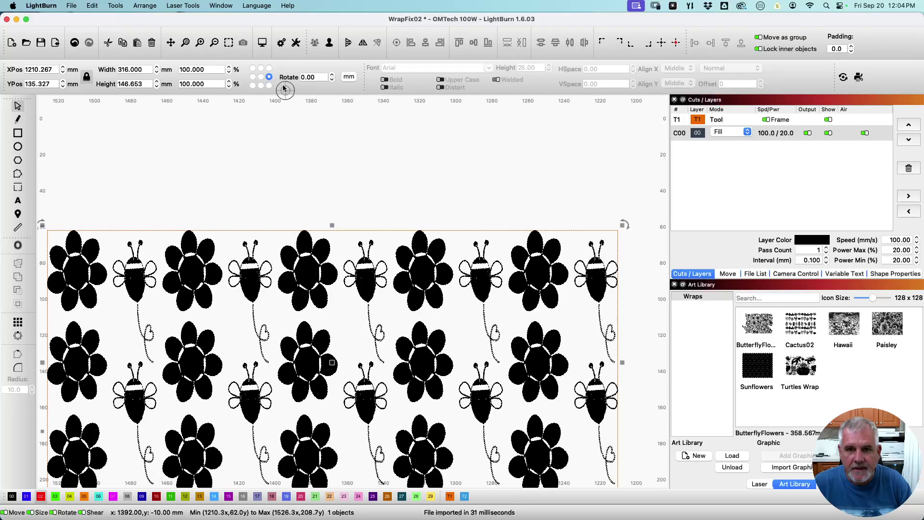
pyautogui.scroll(-1, 221, 157)
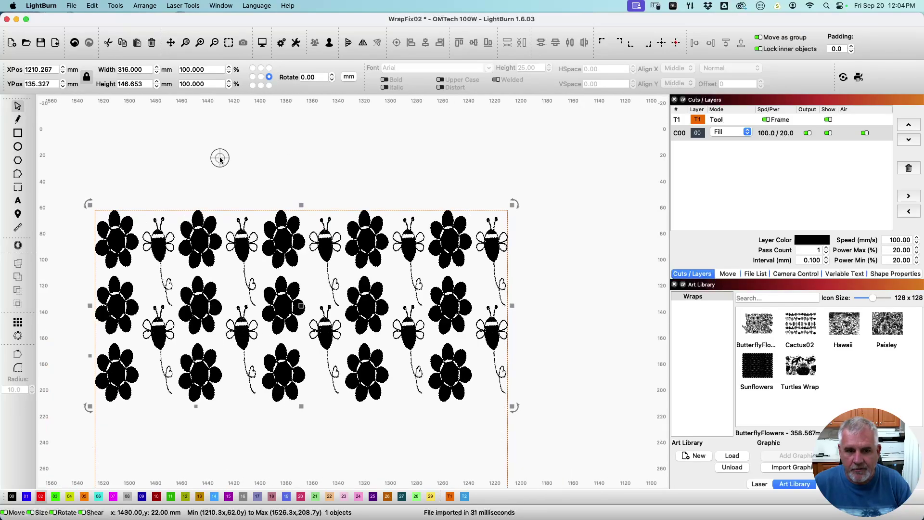
pyautogui.click(270, 69)
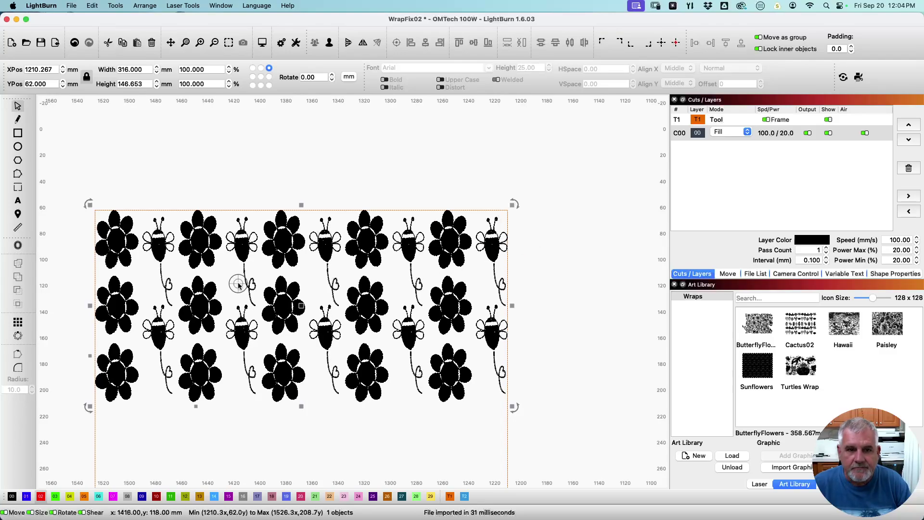
pyautogui.click(144, 69)
pyautogui.write('-')
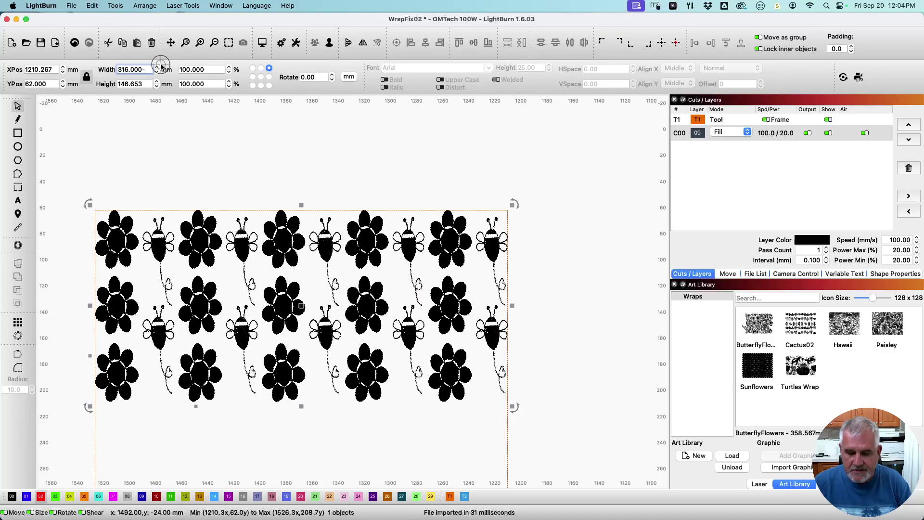
pyautogui.write('3.5')
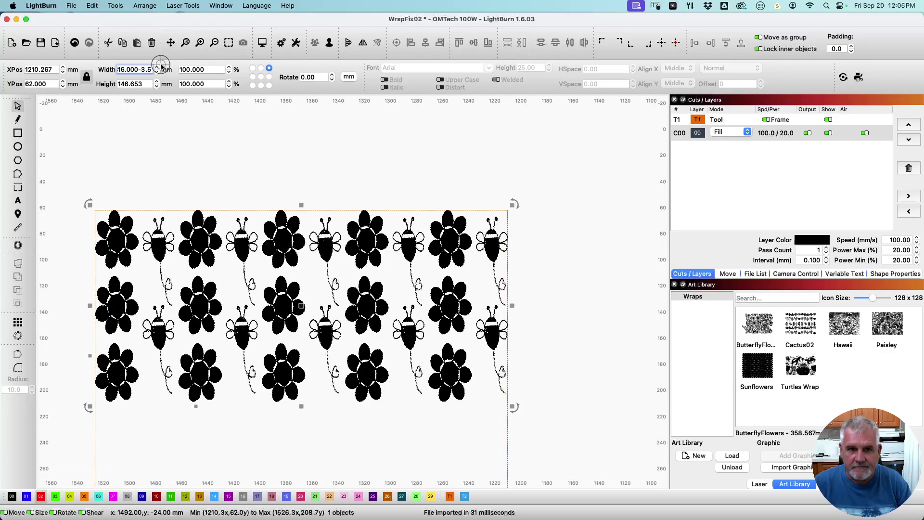
pyautogui.press('Return')
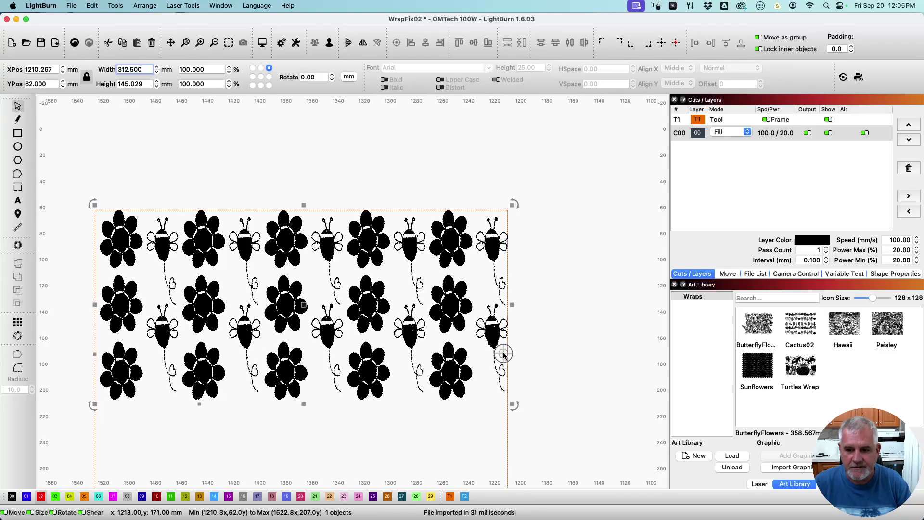
# Duplicate the resized pattern with its frame and move the copy 300 mm to the right
pyautogui.scroll(-2, 423, 303)
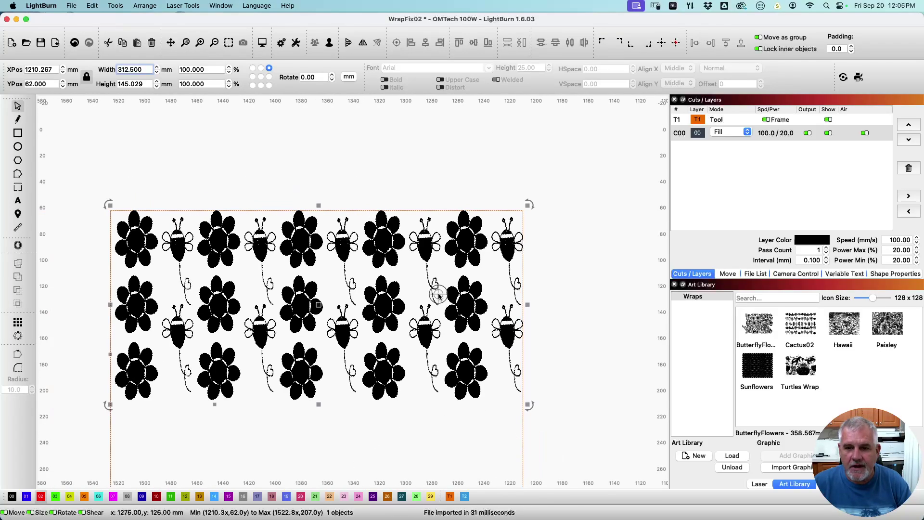
pyautogui.moveTo(423, 303); pyautogui.dragTo(409, 266)
pyautogui.moveTo(549, 330); pyautogui.dragTo(484, 271)
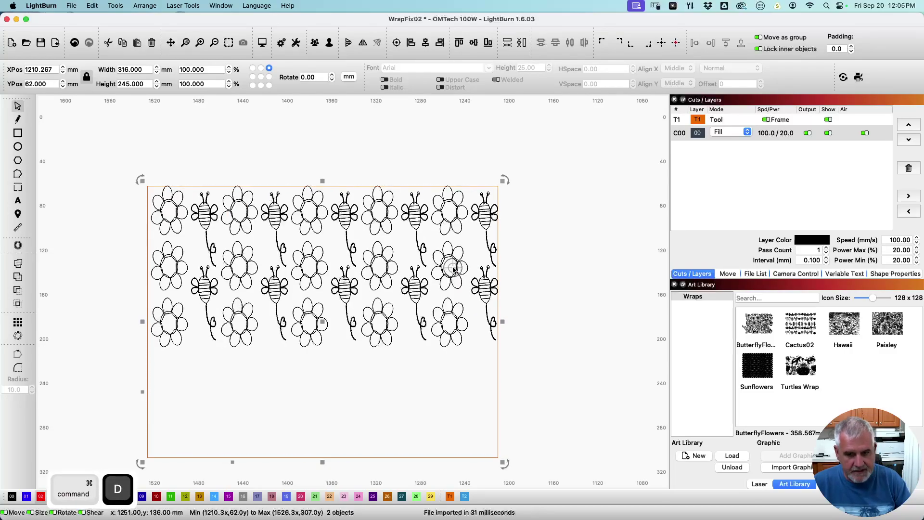
pyautogui.hotkey('shift', 'Right')
pyautogui.hotkey('shift', 'Right')
pyautogui.hotkey('shift', 'Right')
pyautogui.hotkey('shift', 'Right')
pyautogui.hotkey('shift', 'Right')
pyautogui.hotkey('shift', 'Right')
pyautogui.hotkey('shift', 'Right')
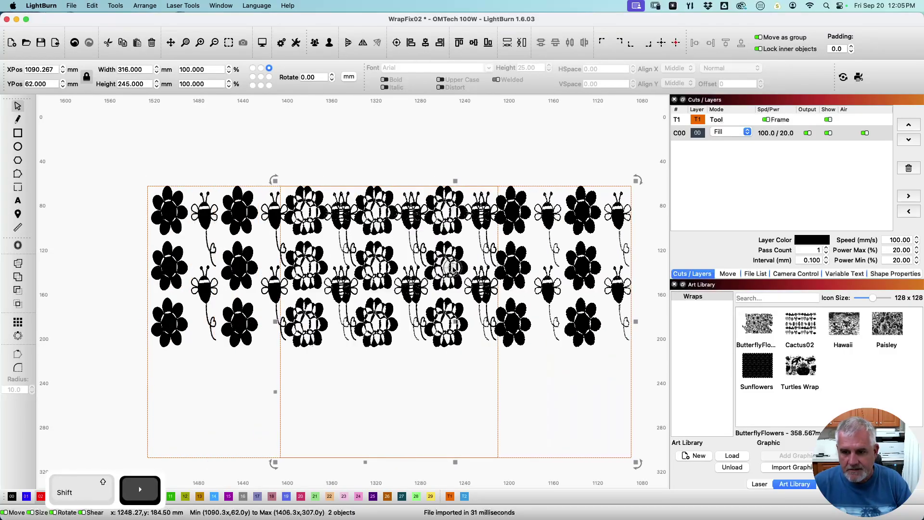
pyautogui.hotkey('shift', 'Right')
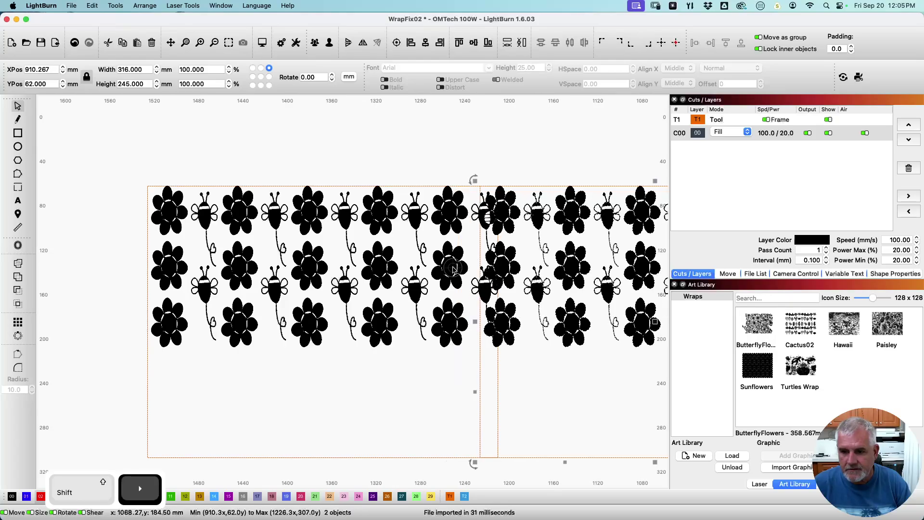
# Nudge the copy further right until its frame edge meets the original's, to check the seam spacing
pyautogui.press('Left')
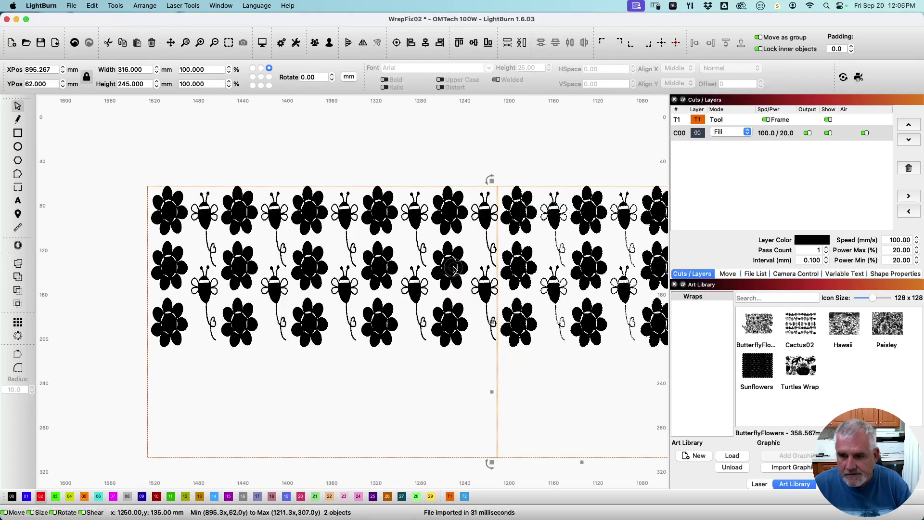
pyautogui.scroll(8, 455, 269)
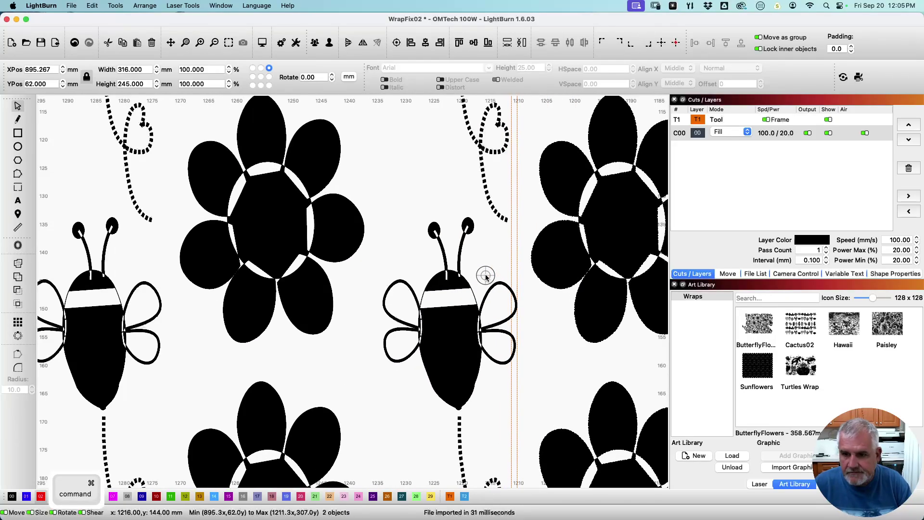
pyautogui.press('super+Right')
pyautogui.press('super+Right')
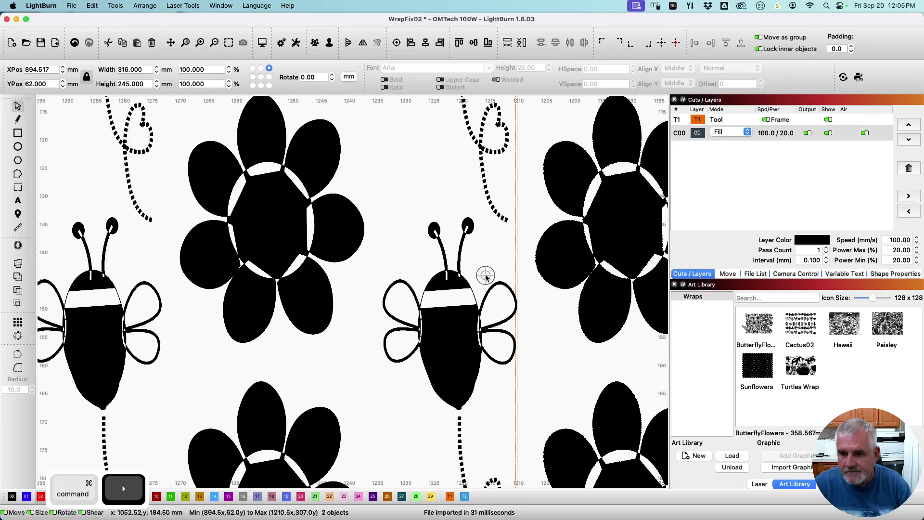
pyautogui.scroll(-10, 486, 276)
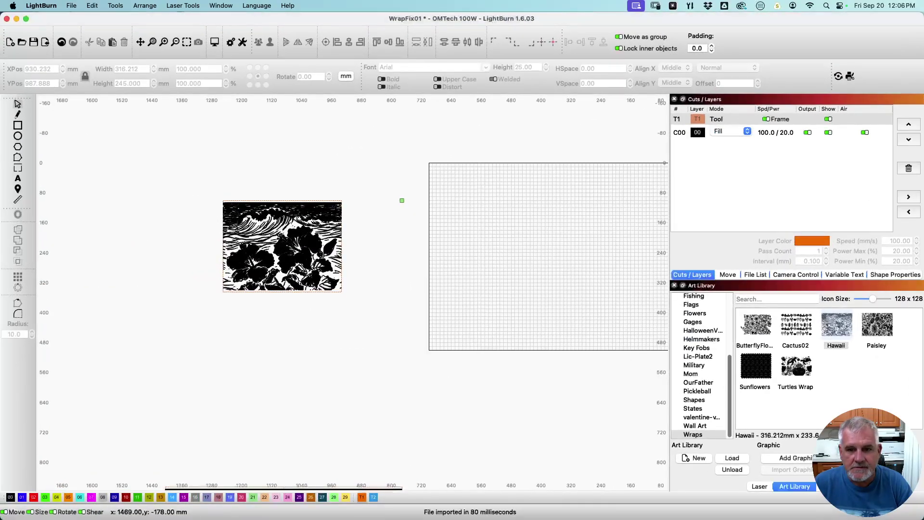
pyautogui.scroll(6, 209, 271)
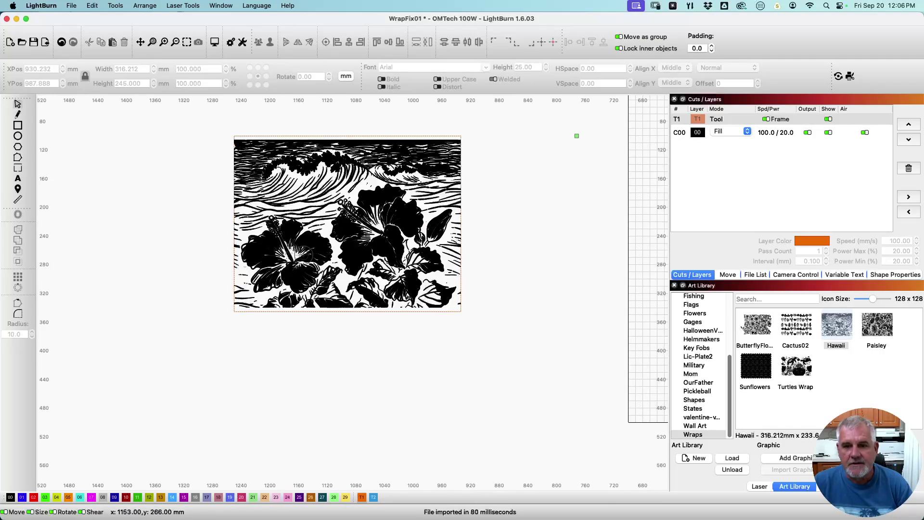
pyautogui.hscroll(5, 316, 254)
pyautogui.scroll(5, 316, 254)
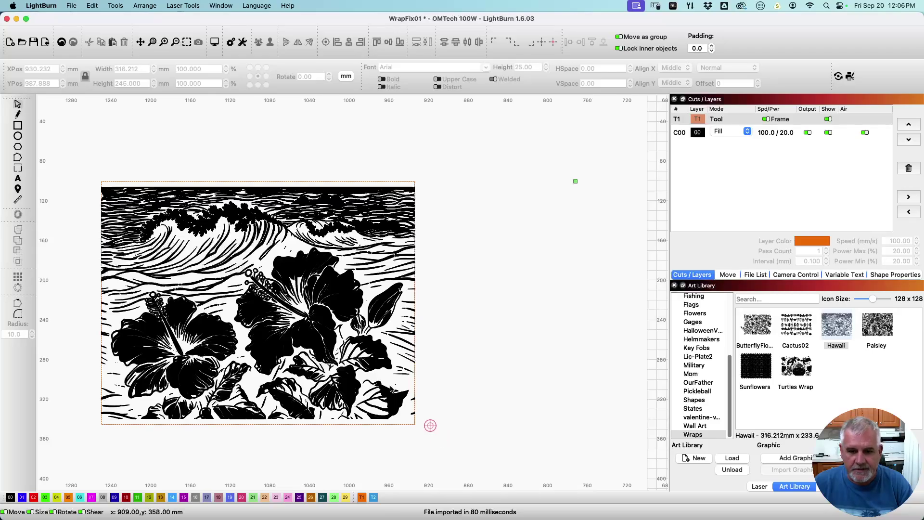
# Duplicate the Hawaii wrap with its frame and move the copy 320 mm to the right
pyautogui.press('super+a')
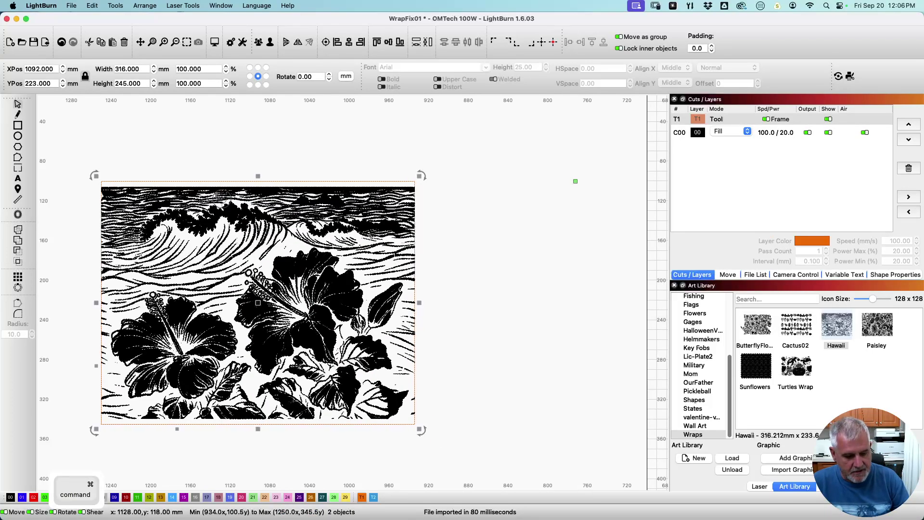
pyautogui.hotkey('shift', 'Right')
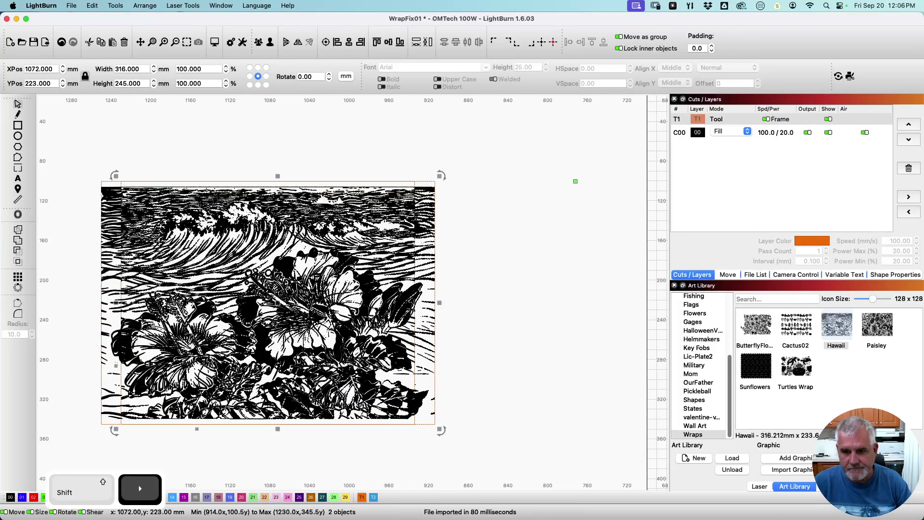
pyautogui.hotkey('shift', 'Right')
pyautogui.hotkey('shift', 'Right')
pyautogui.hotkey('shift', 'Right')
pyautogui.hotkey('shift', 'Right')
pyautogui.hotkey('shift', 'Right')
pyautogui.hotkey('shift', 'Right')
pyautogui.hotkey('shift', 'Right')
pyautogui.hotkey('shift', 'Right')
pyautogui.hotkey('shift', 'Right')
pyautogui.hotkey('shift', 'Right')
pyautogui.hotkey('shift', 'Right')
pyautogui.hotkey('shift', 'Right')
pyautogui.hotkey('shift', 'Right')
pyautogui.hotkey('shift', 'Right')
pyautogui.hotkey('shift', 'Right')
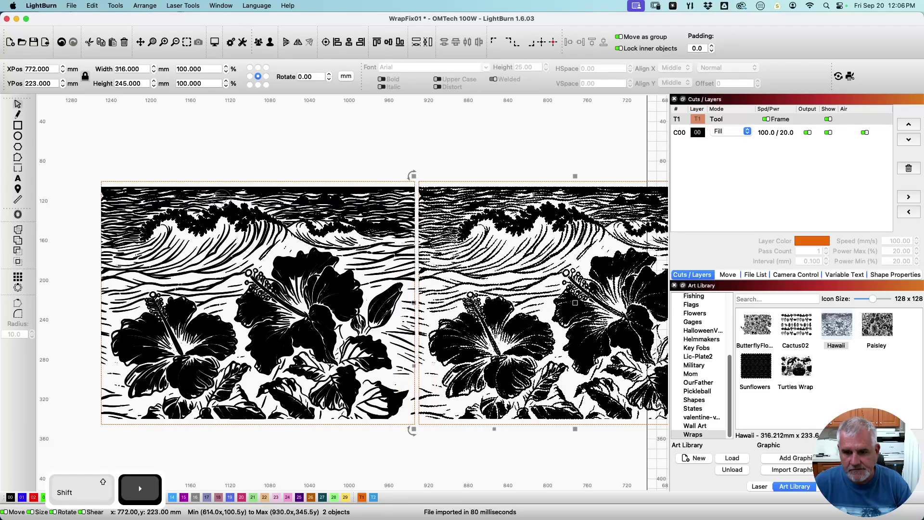
# Nudge the copy back until its frame edge coincides with the original's, at X position 776 mm
pyautogui.press('Left')
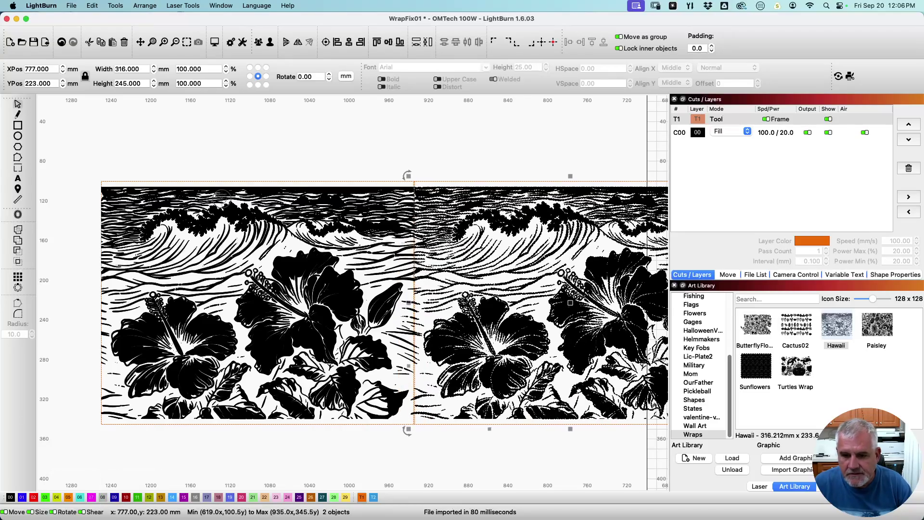
pyautogui.scroll(5, 362, 250)
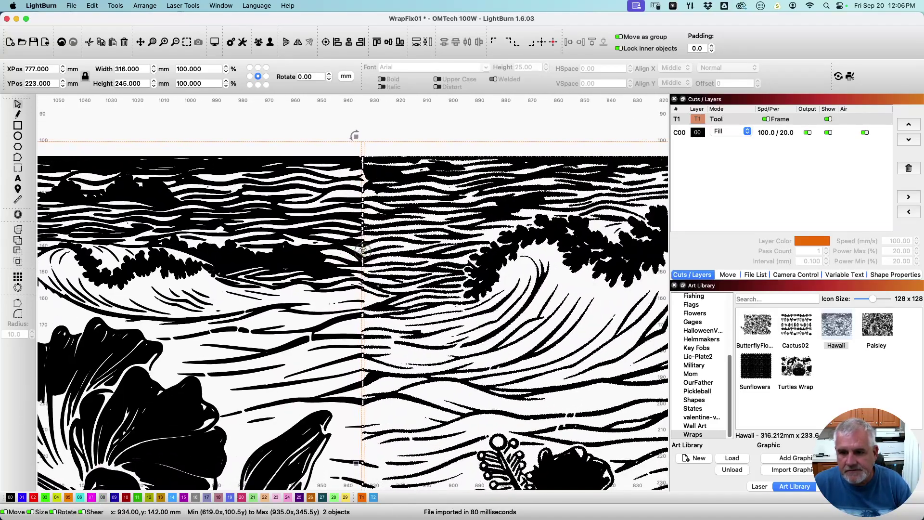
pyautogui.press('super+Right')
pyautogui.press('super+Right')
pyautogui.press('super+Right')
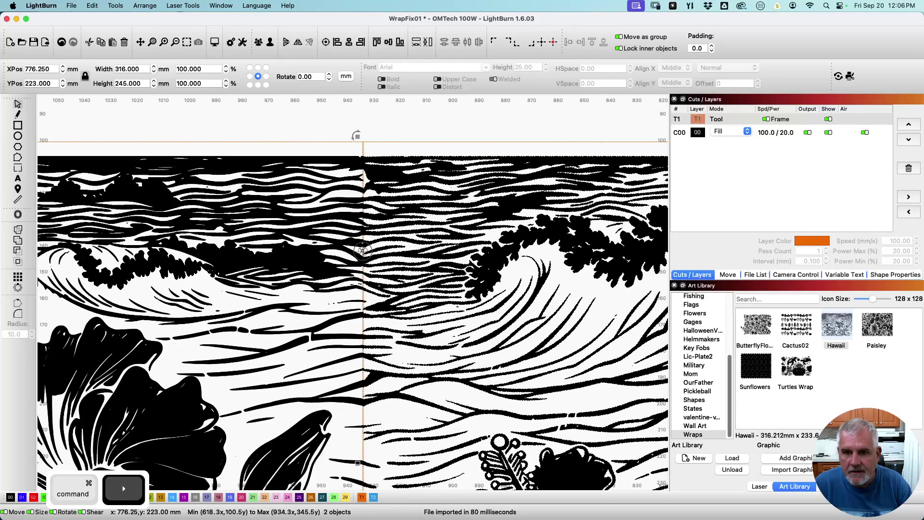
pyautogui.press('super+Right')
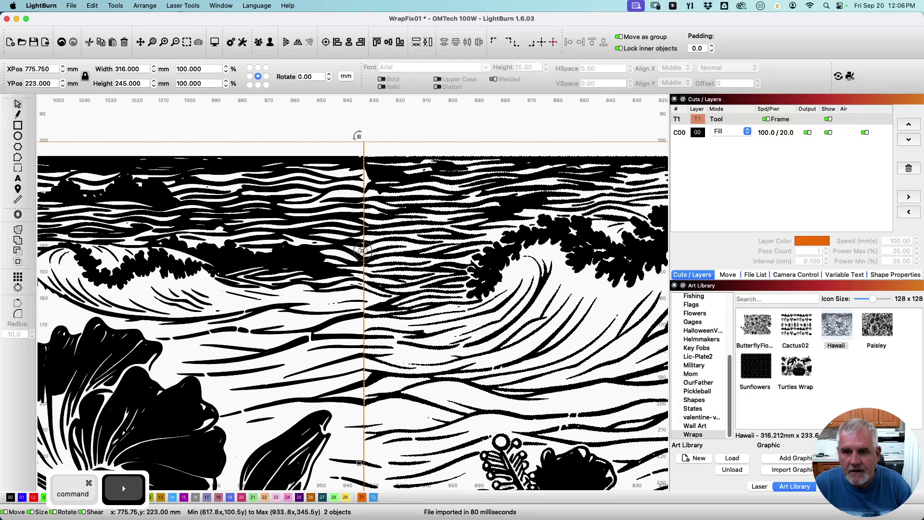
# Examine how the wave lines of the two Hawaii copies line up down the seam
pyautogui.scroll(6, 338, 249)
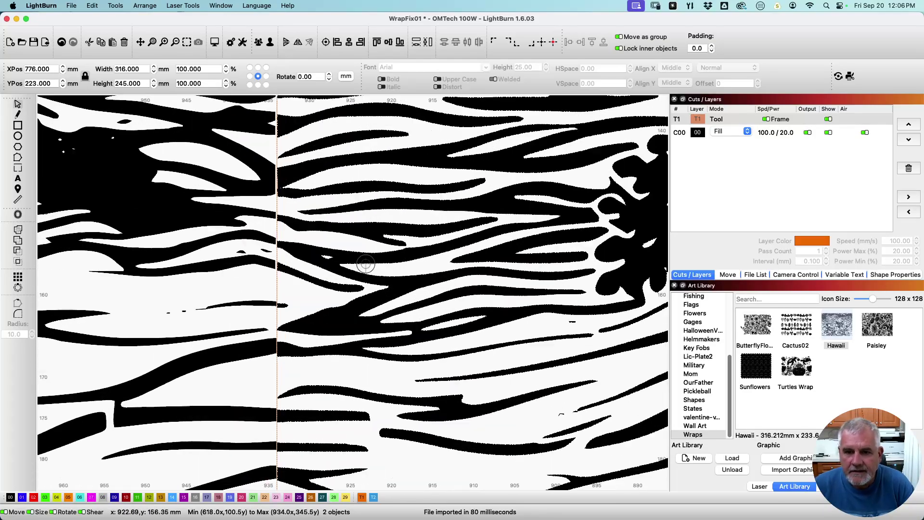
pyautogui.hscroll(-5, 336, 249)
pyautogui.scroll(1, 335, 248)
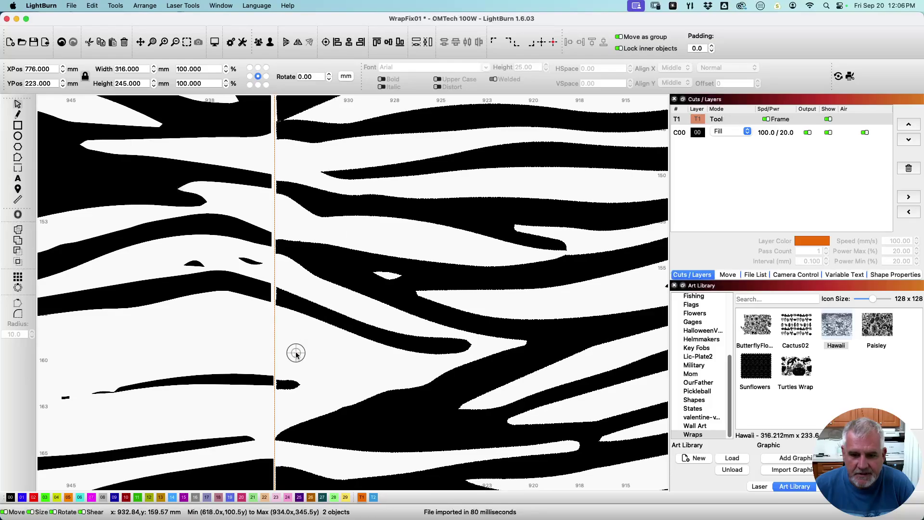
pyautogui.scroll(-5, 297, 355)
pyautogui.hscroll(-1, 297, 355)
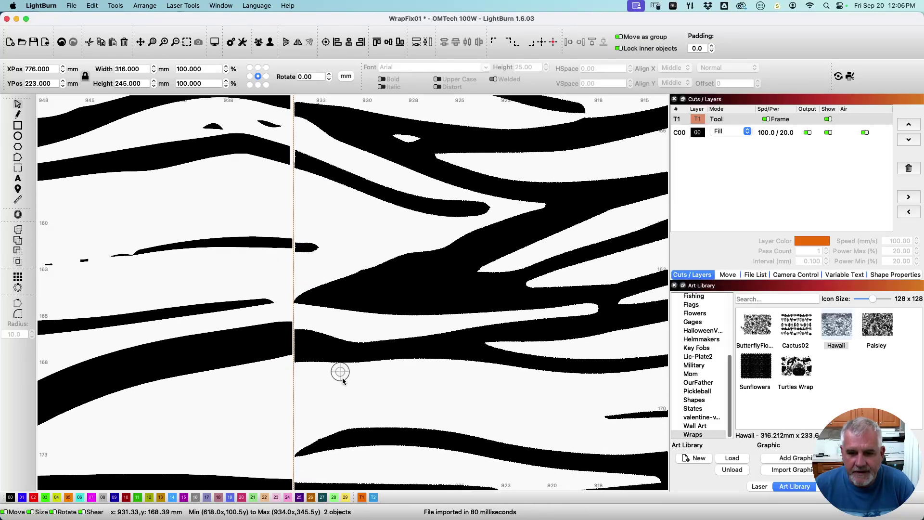
pyautogui.scroll(-8, 343, 381)
pyautogui.hscroll(-2, 337, 376)
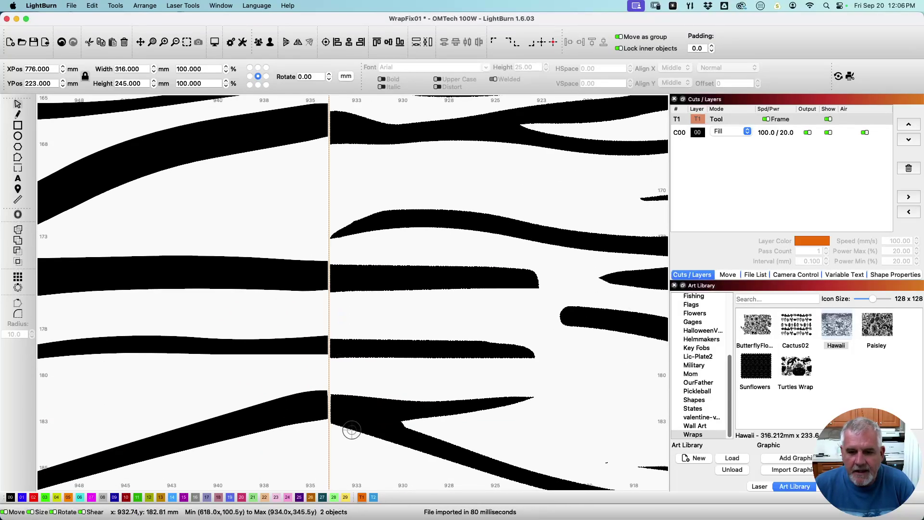
pyautogui.scroll(2, 337, 443)
pyautogui.scroll(-2, 337, 313)
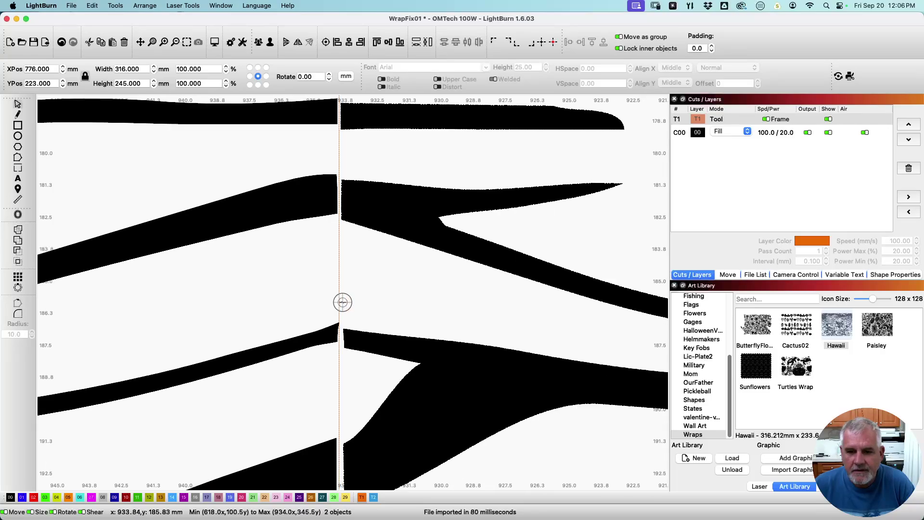
pyautogui.scroll(-6, 338, 424)
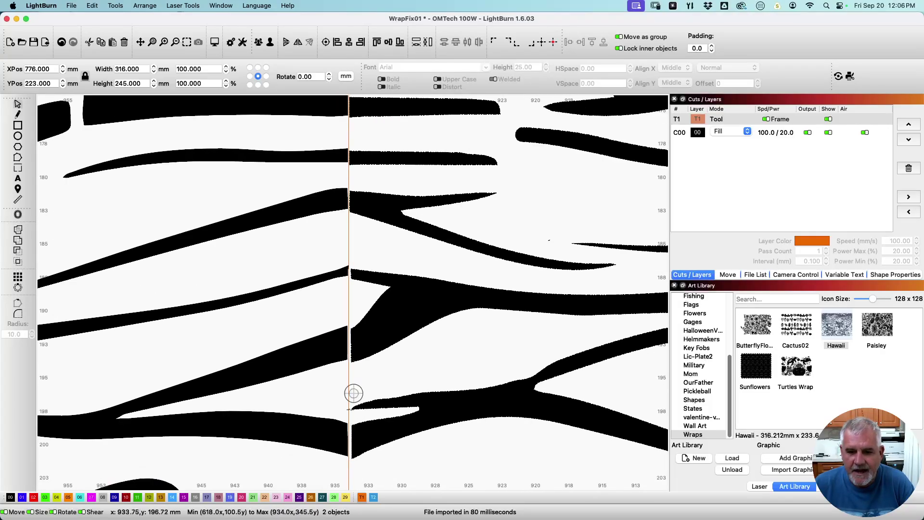
pyautogui.scroll(-4, 336, 388)
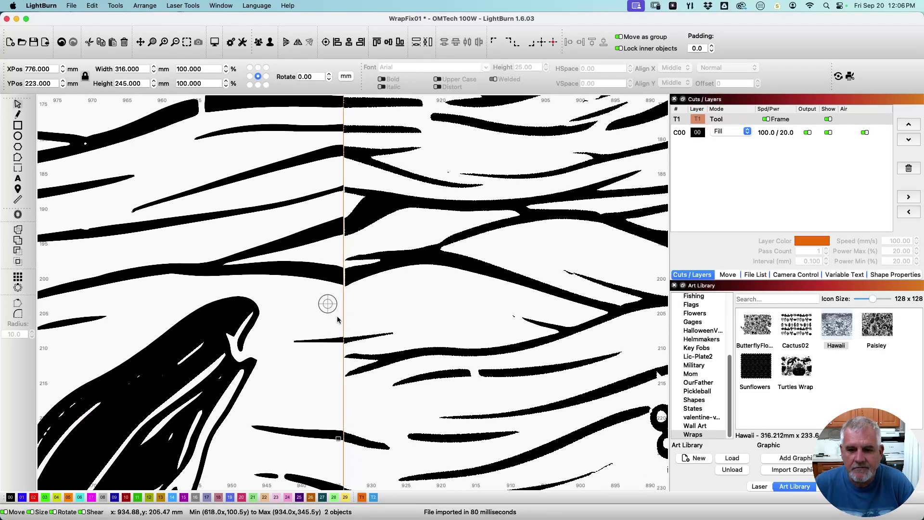
pyautogui.scroll(-3, 321, 298)
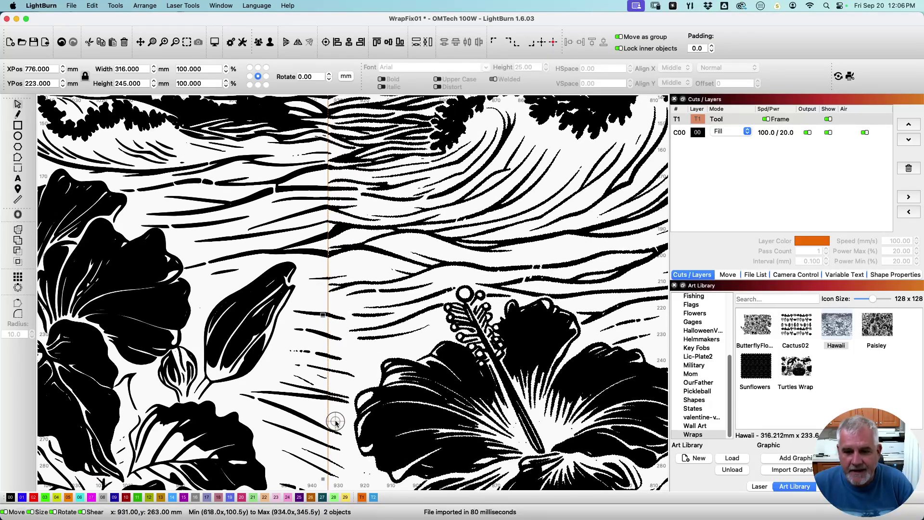
# Inspect close up the gap where individual wave lines cross the seam beside the flower bud
pyautogui.scroll(8, 296, 361)
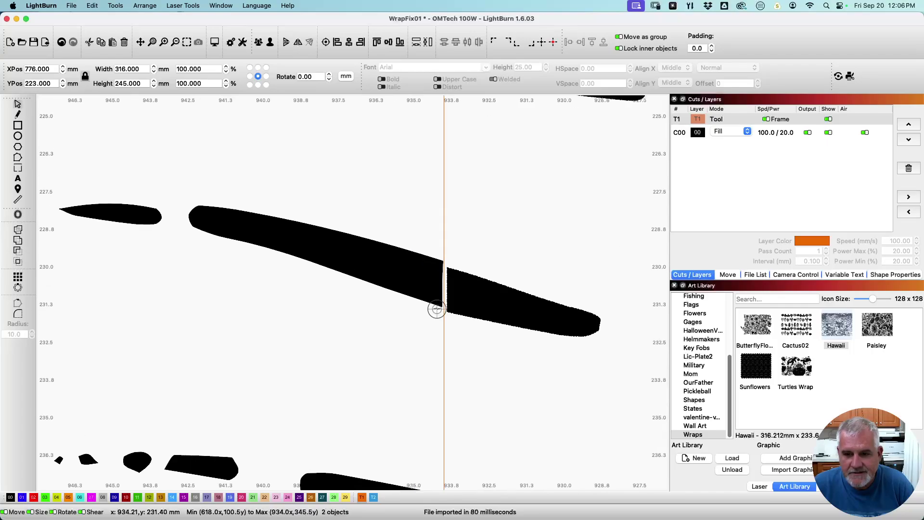
pyautogui.scroll(3, 453, 311)
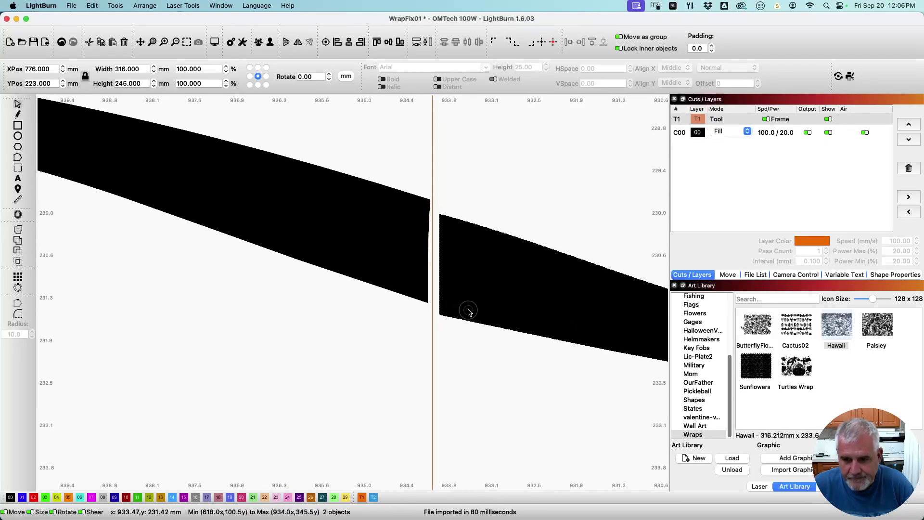
pyautogui.scroll(-6, 469, 312)
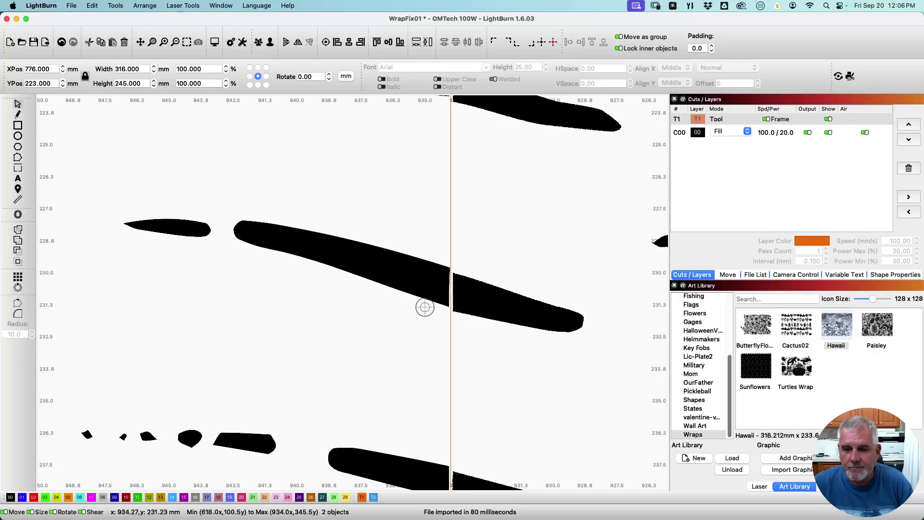
pyautogui.scroll(4, 443, 301)
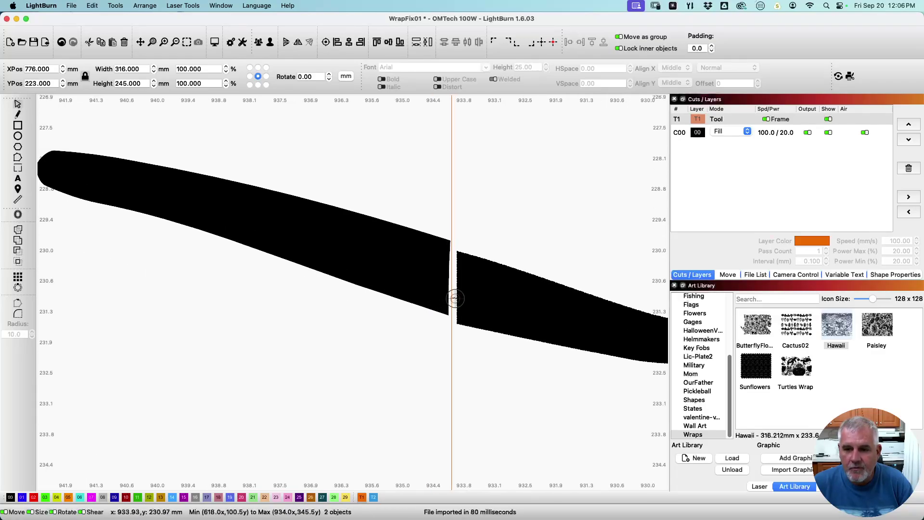
pyautogui.scroll(10, 450, 280)
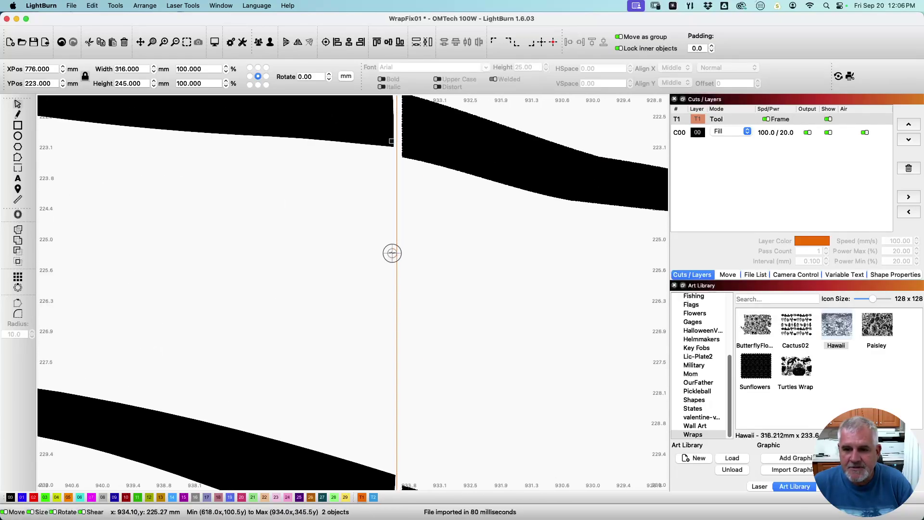
pyautogui.scroll(-5, 388, 328)
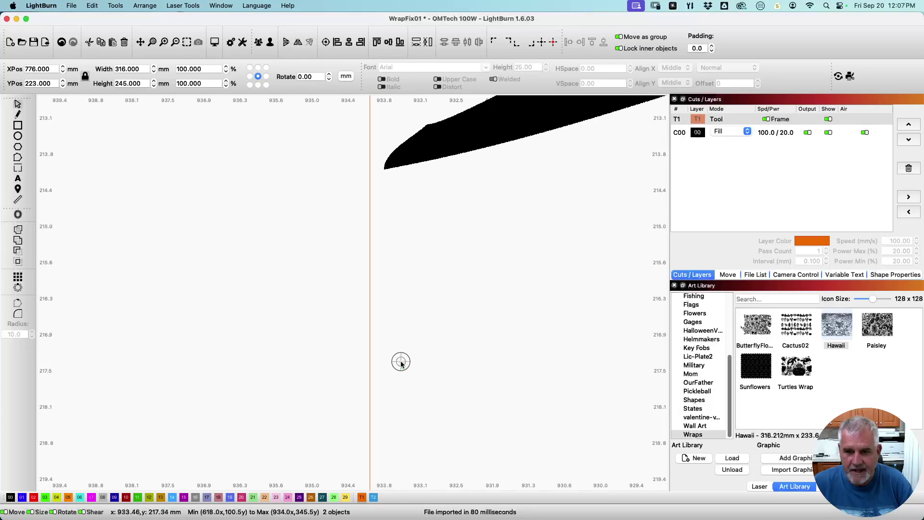
pyautogui.scroll(-5, 407, 363)
pyautogui.scroll(-5, 415, 351)
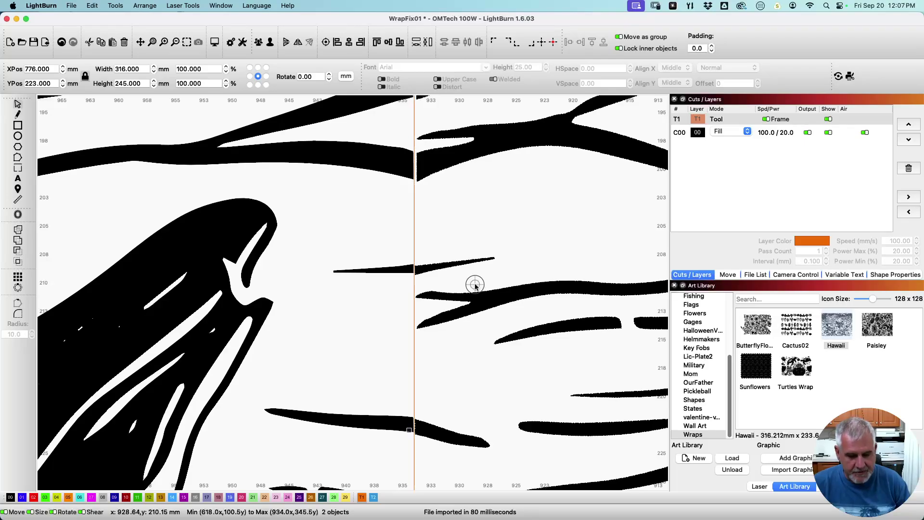
# Nudge the copy 0.25 mm left to X position 776.25 mm and check the remaining gap between the joined wave lines
pyautogui.press('super')
pyautogui.press('super+Left')
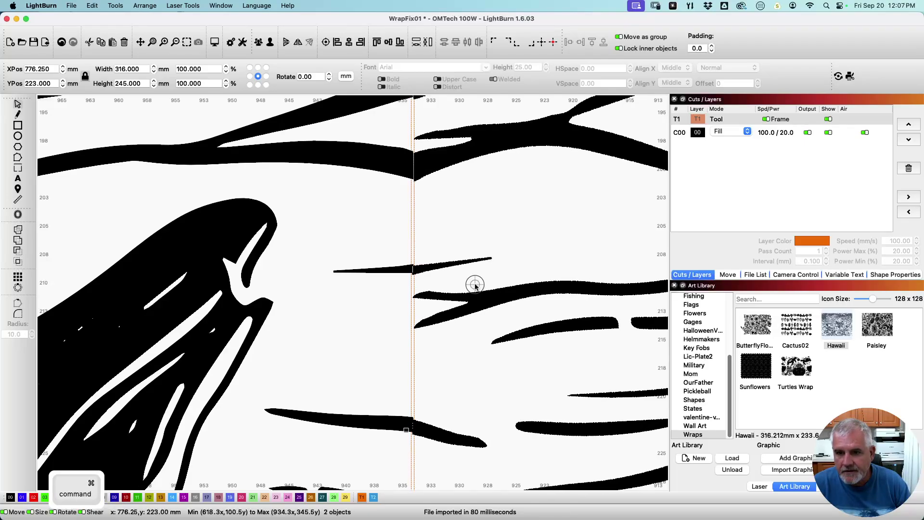
pyautogui.scroll(5, 395, 256)
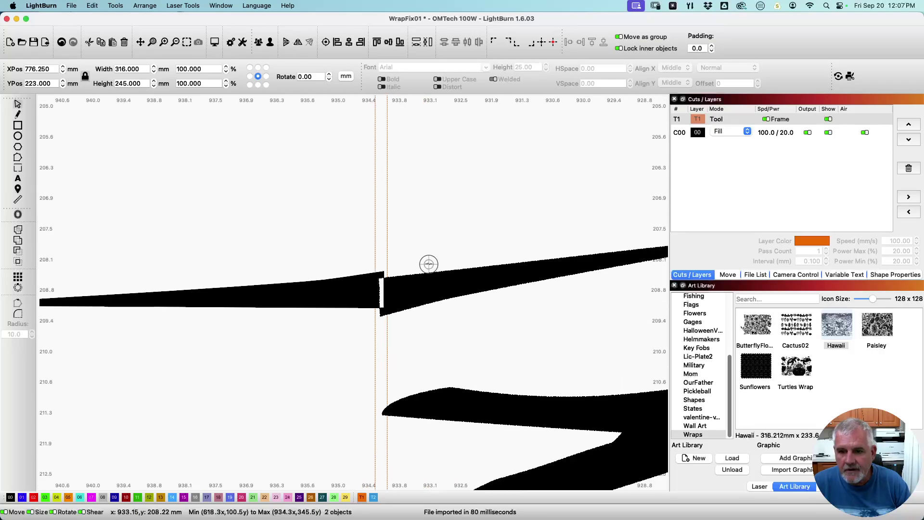
pyautogui.scroll(1, 429, 266)
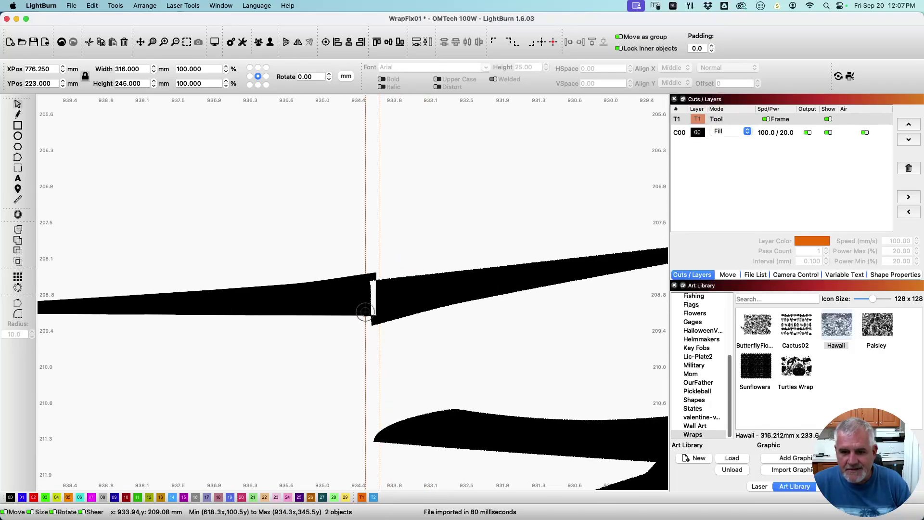
pyautogui.scroll(5, 388, 226)
pyautogui.scroll(2, 362, 374)
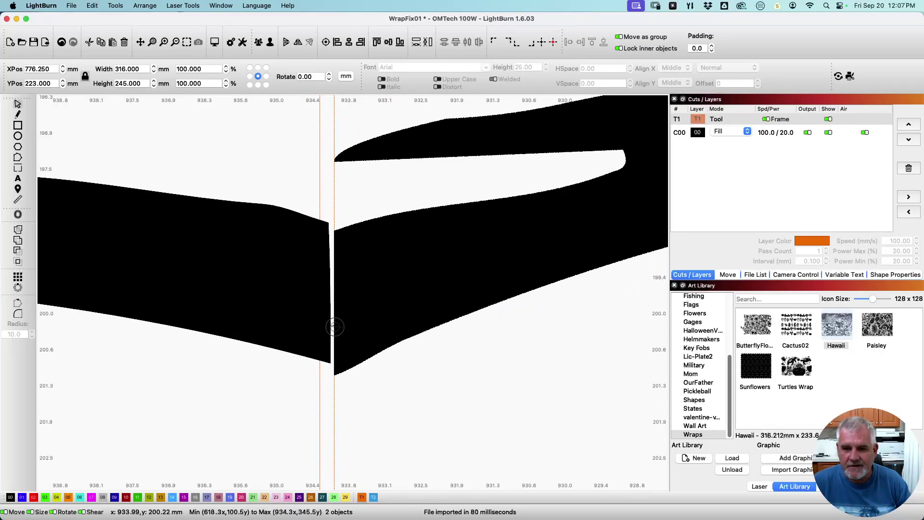
pyautogui.scroll(1, 336, 297)
pyautogui.scroll(2, 336, 298)
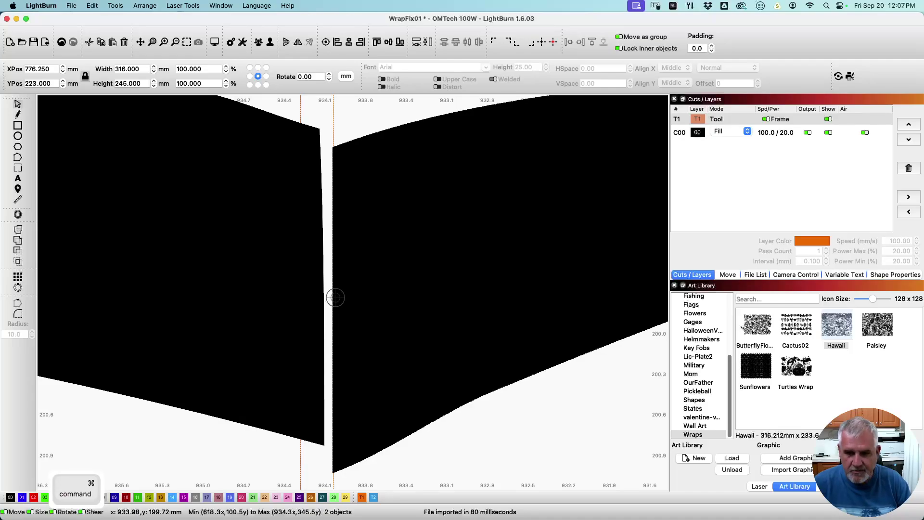
# Nudge the copy another 0.25 mm left to X position 776.5 mm and check the wave line overlaps up the seam
pyautogui.press('super+Left')
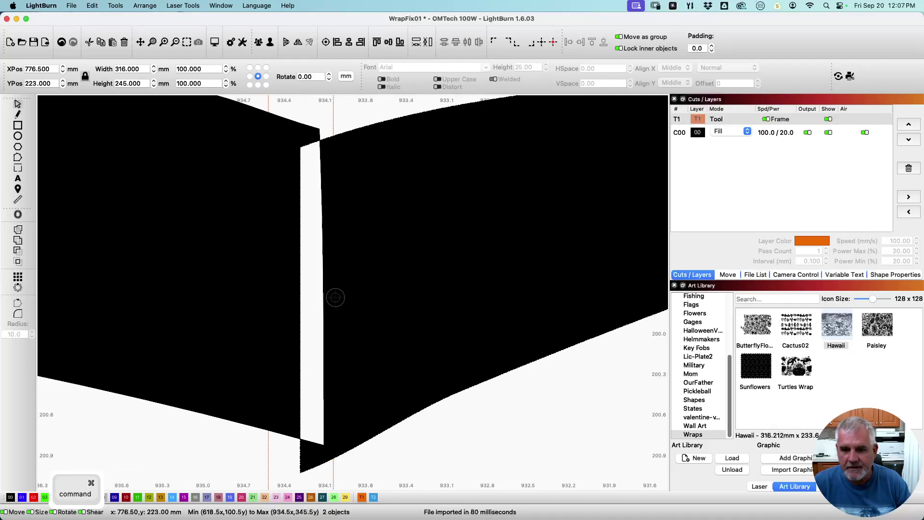
pyautogui.scroll(-5, 328, 255)
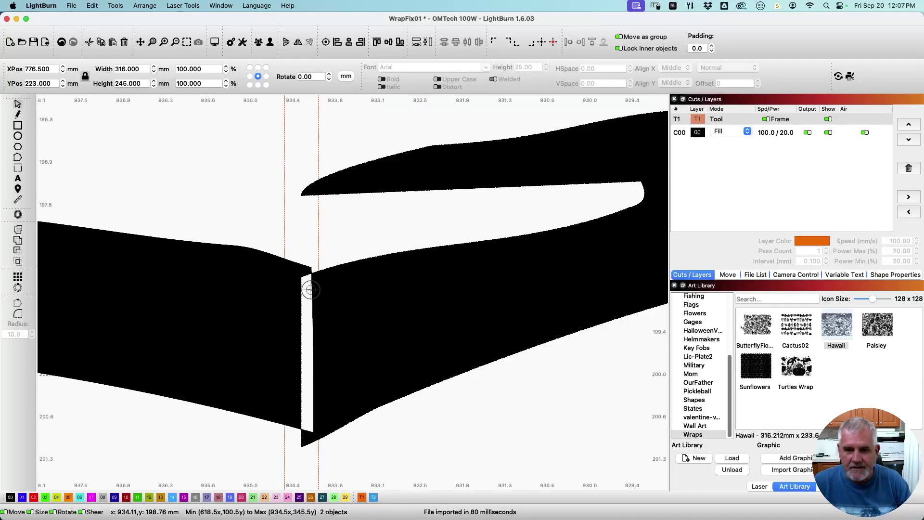
pyautogui.scroll(10, 307, 223)
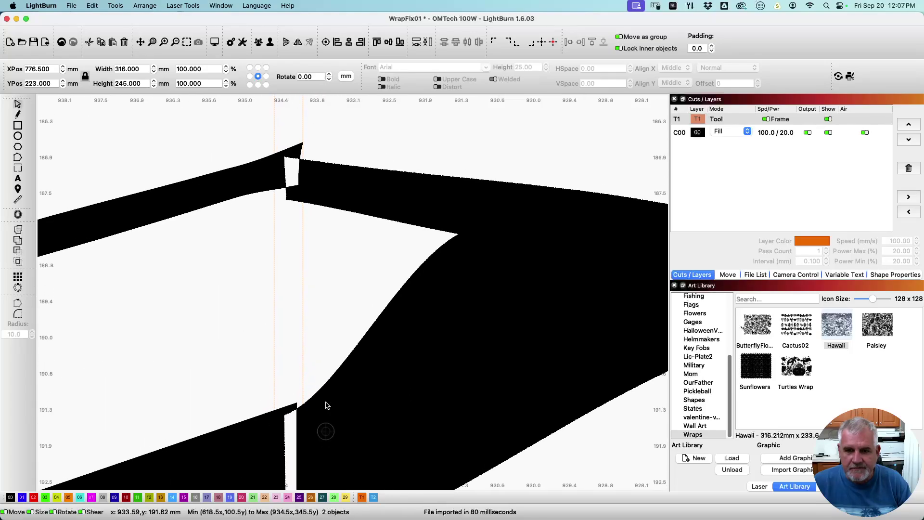
pyautogui.scroll(5, 317, 403)
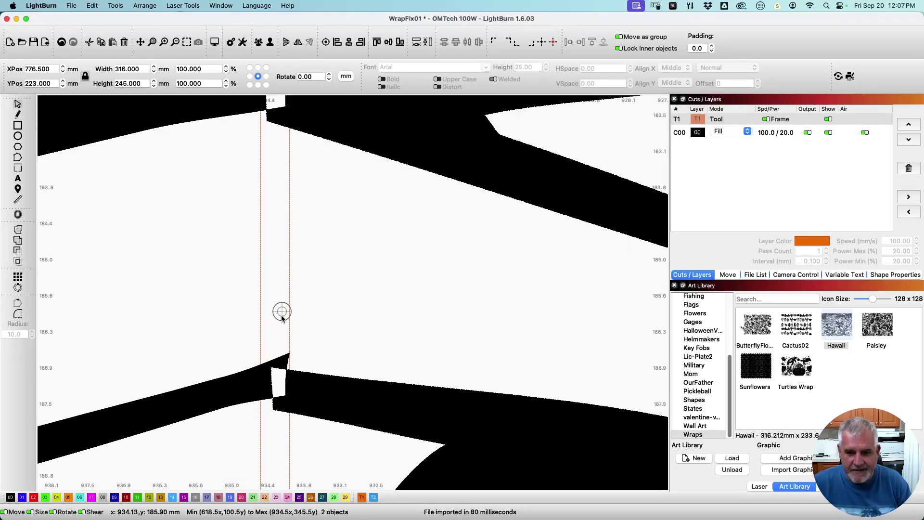
pyautogui.scroll(10, 284, 362)
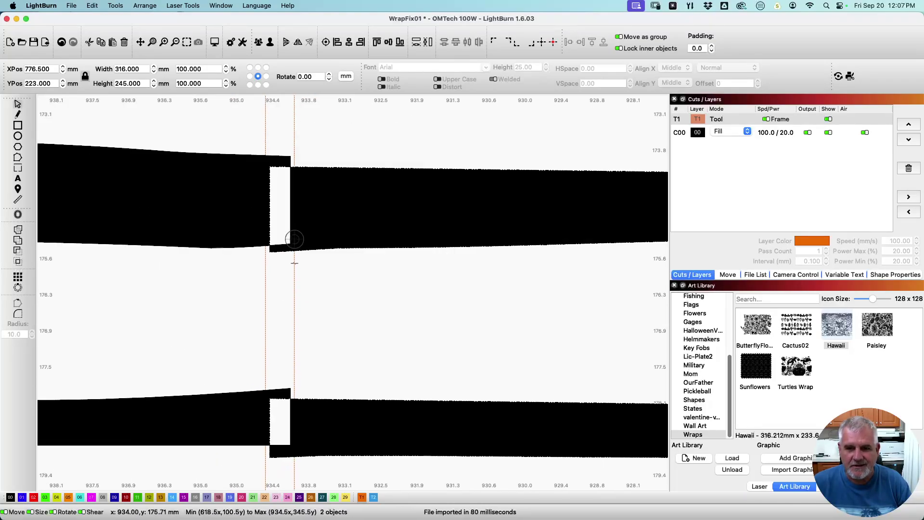
pyautogui.scroll(7, 309, 361)
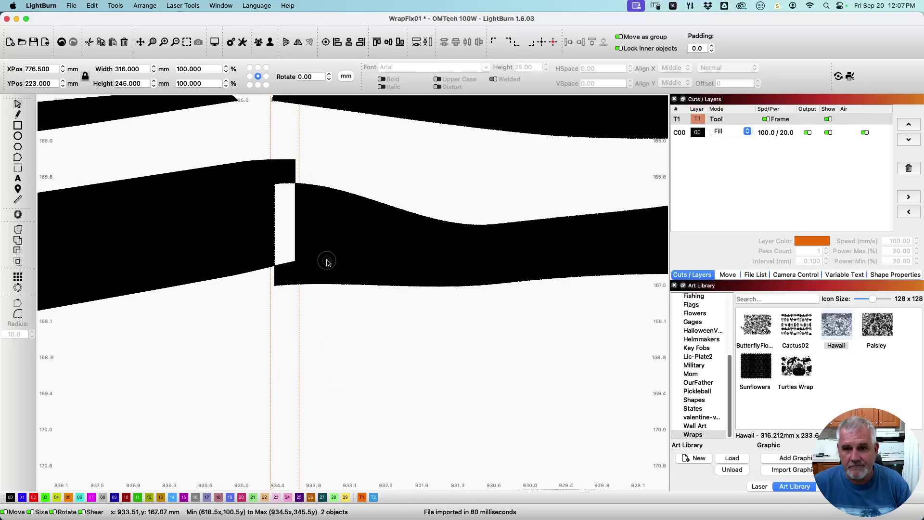
pyautogui.scroll(7, 319, 348)
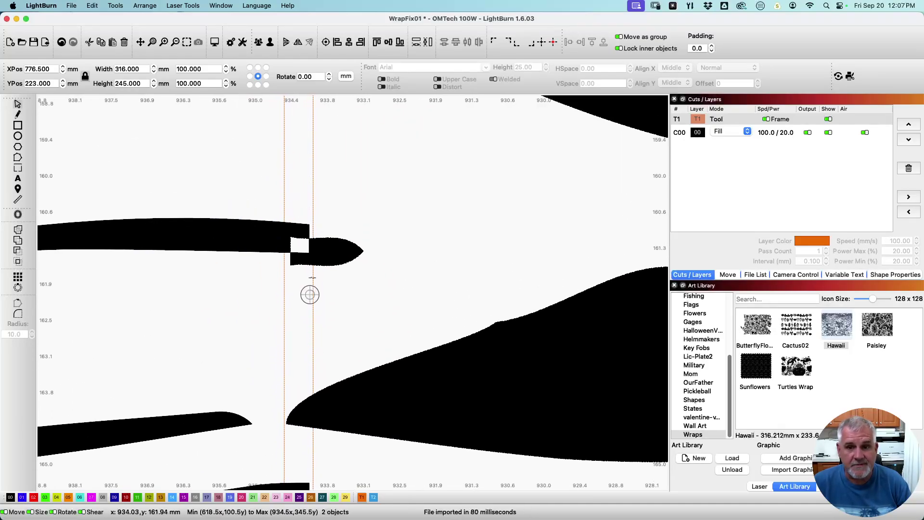
pyautogui.scroll(9, 321, 381)
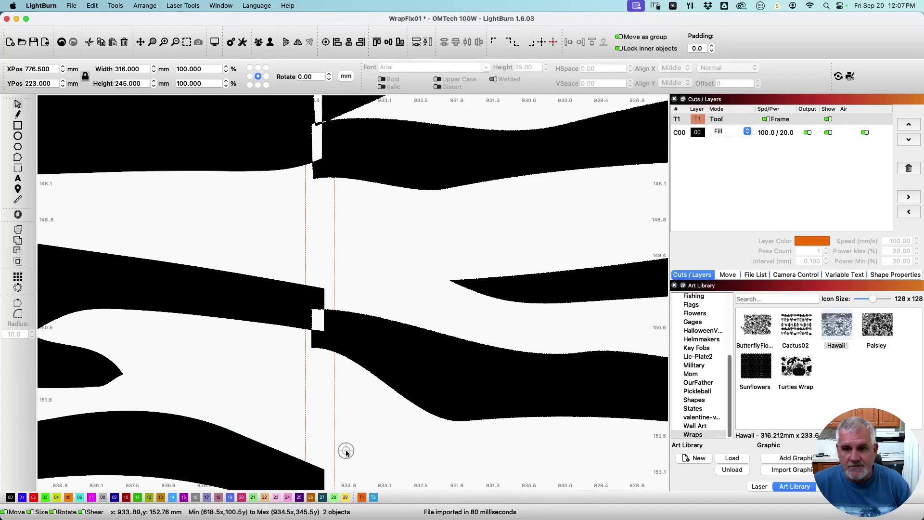
# Check the overlaps along the seam up to the top edge, and nudge the copy 0.5 mm right to X position 776 mm
pyautogui.scroll(-10, 343, 347)
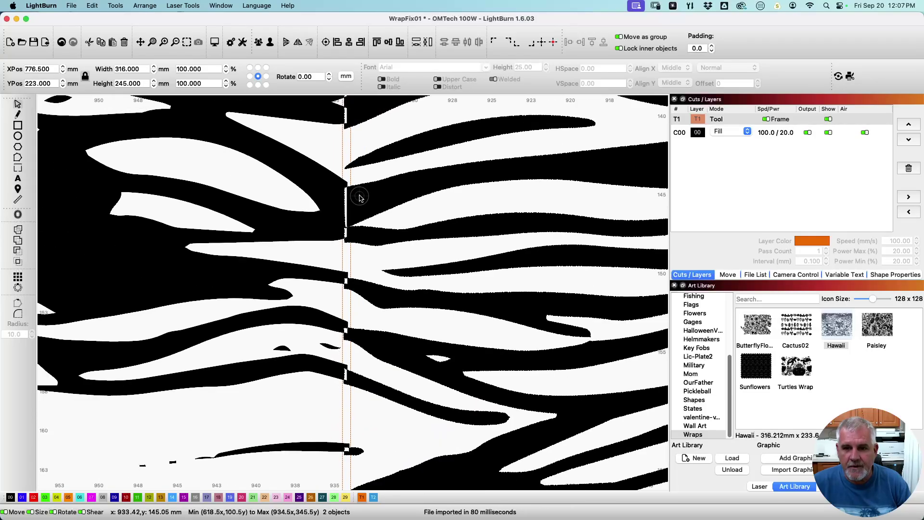
pyautogui.scroll(10, 359, 172)
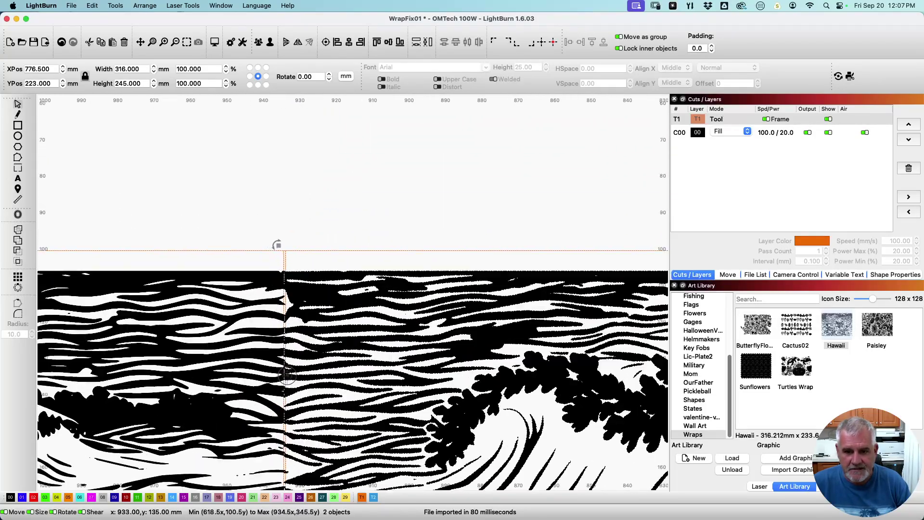
pyautogui.scroll(-2, 288, 375)
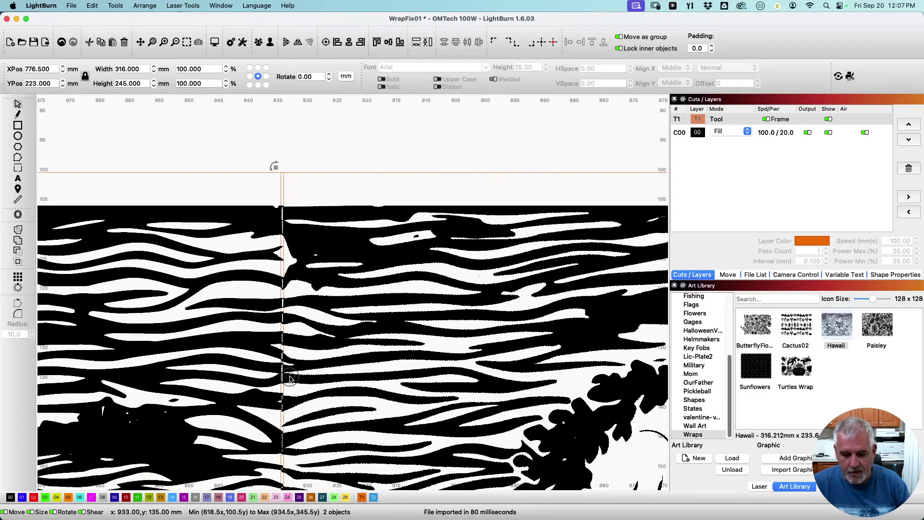
pyautogui.press('super+Right')
pyautogui.press('super+Right')
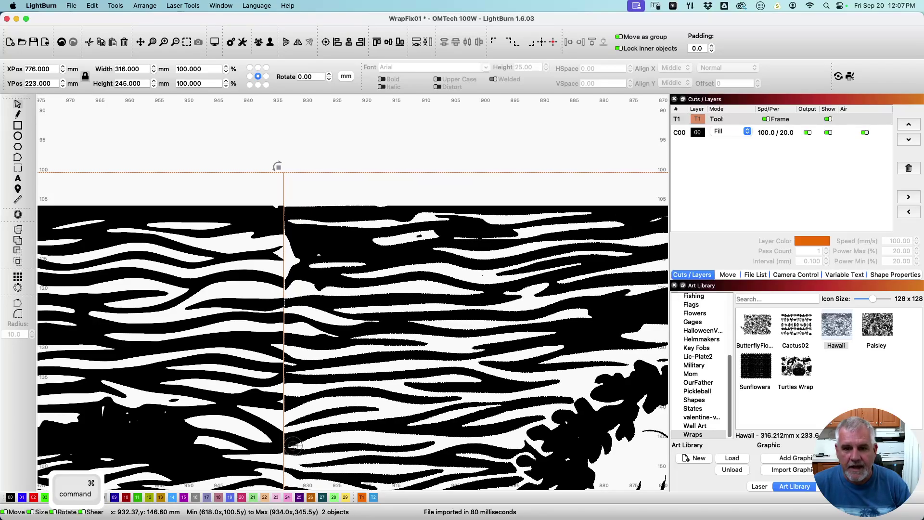
# Deselect the artwork and switch layer C00 from Fill to Line to show the wave outlines at the seam
pyautogui.click(330, 147)
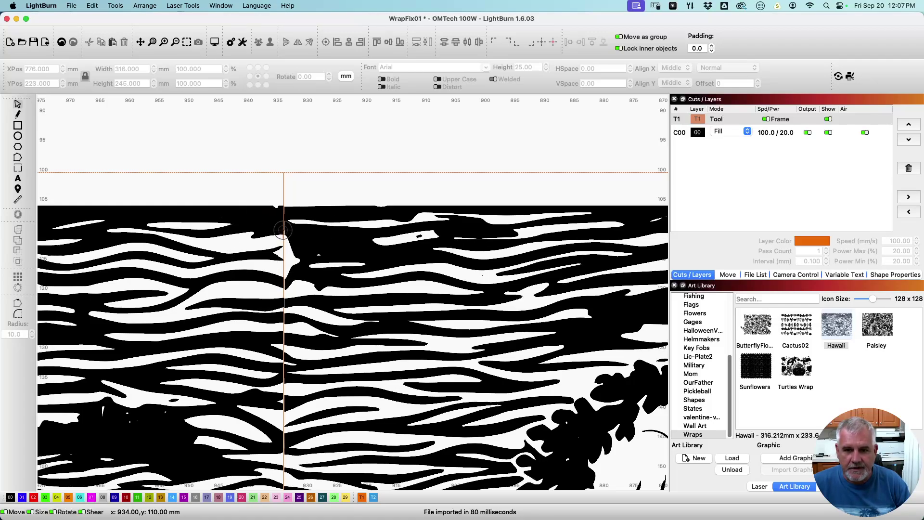
pyautogui.click(718, 133)
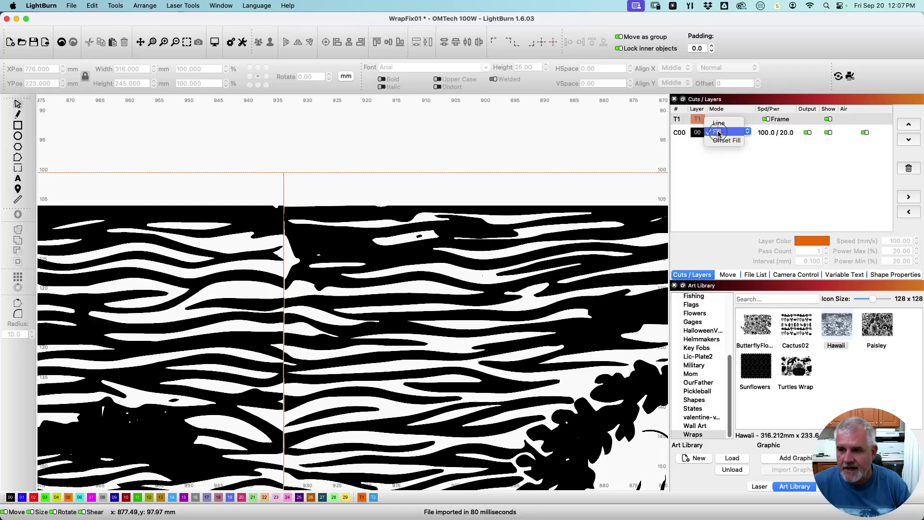
pyautogui.click(721, 123)
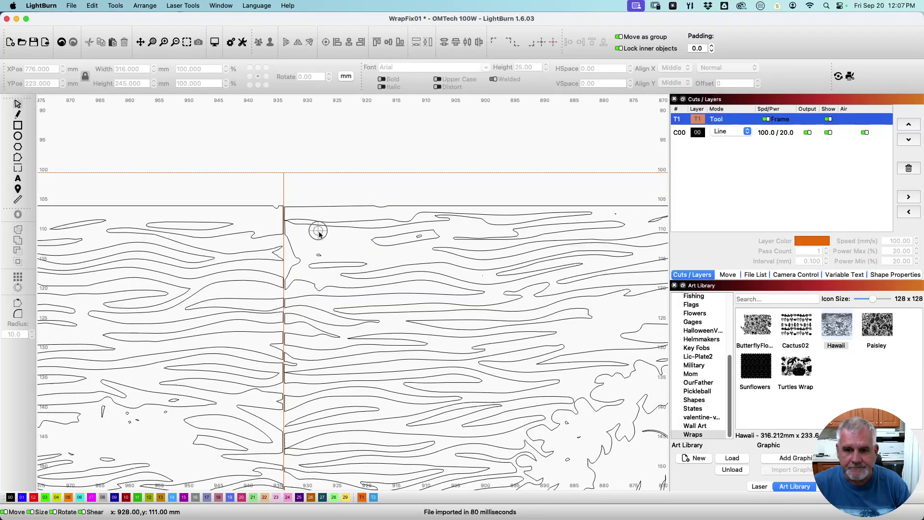
pyautogui.scroll(5, 318, 237)
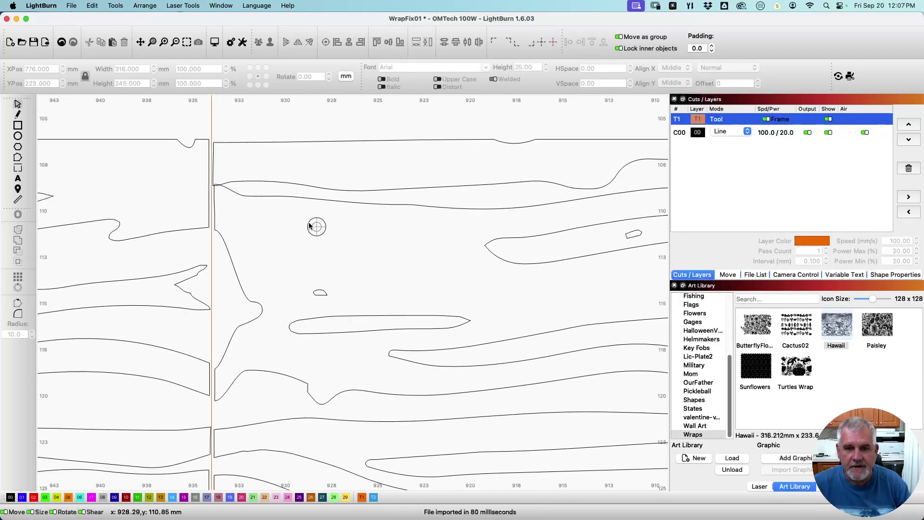
# Ungroup the Hawaii copy right of the seam down to its outline shapes and display its main shape's nodes for editing
pyautogui.click(234, 180)
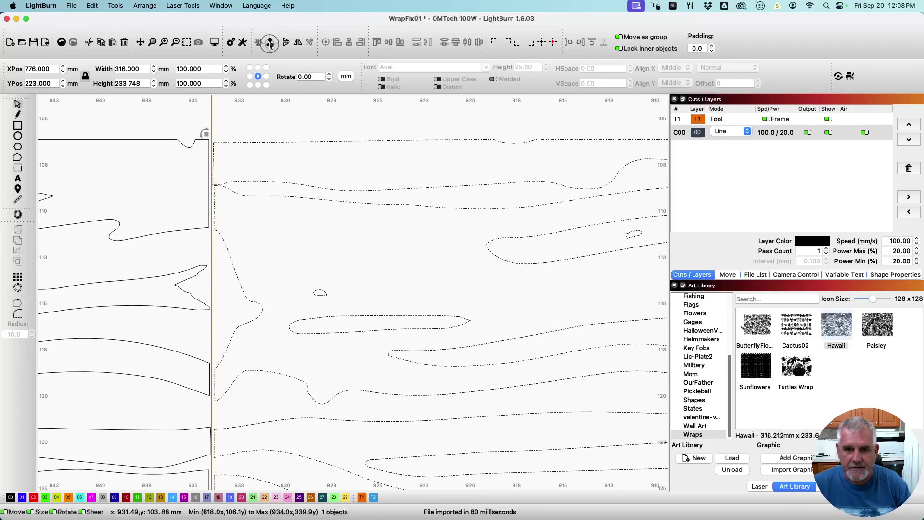
pyautogui.click(271, 44)
pyautogui.click(244, 135)
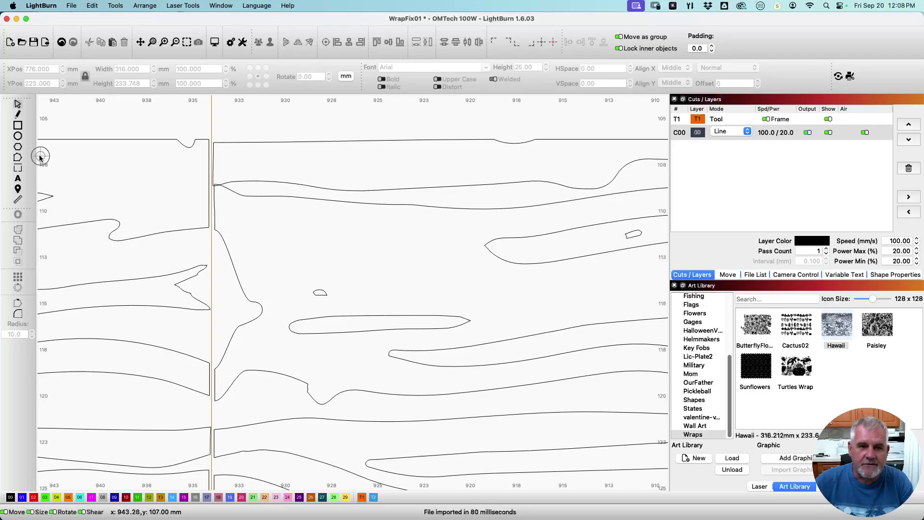
pyautogui.click(20, 158)
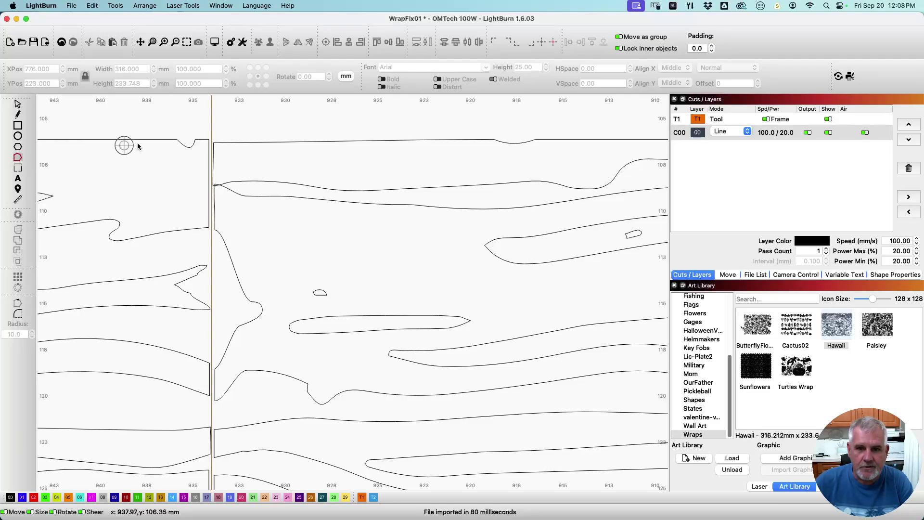
pyautogui.click(223, 143)
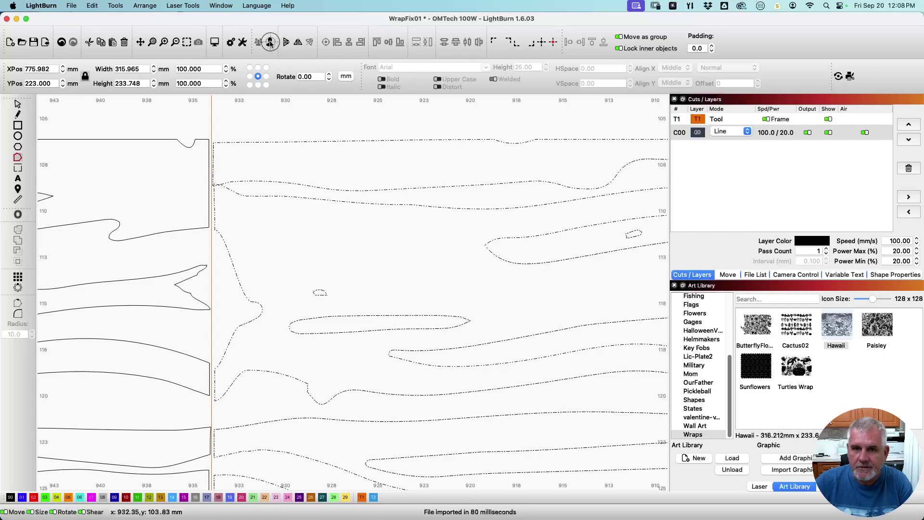
pyautogui.click(271, 43)
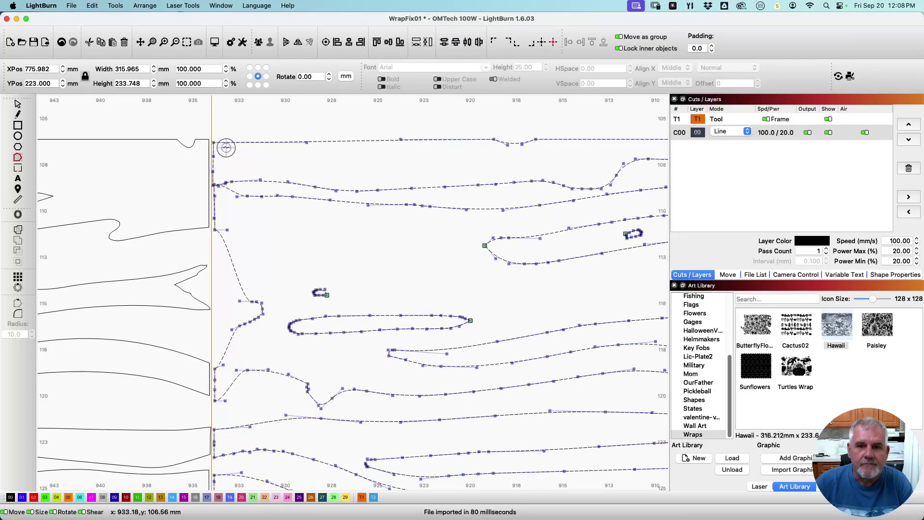
# Move the top corner node of the right copy's outline onto the left copy's top corner at the seam
pyautogui.scroll(5, 225, 148)
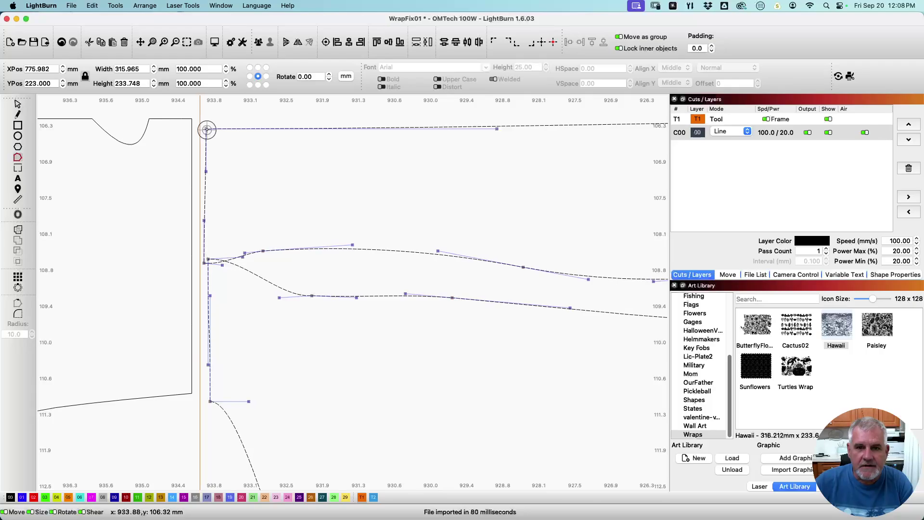
pyautogui.moveTo(205, 128); pyautogui.dragTo(195, 119)
pyautogui.scroll(6, 192, 118)
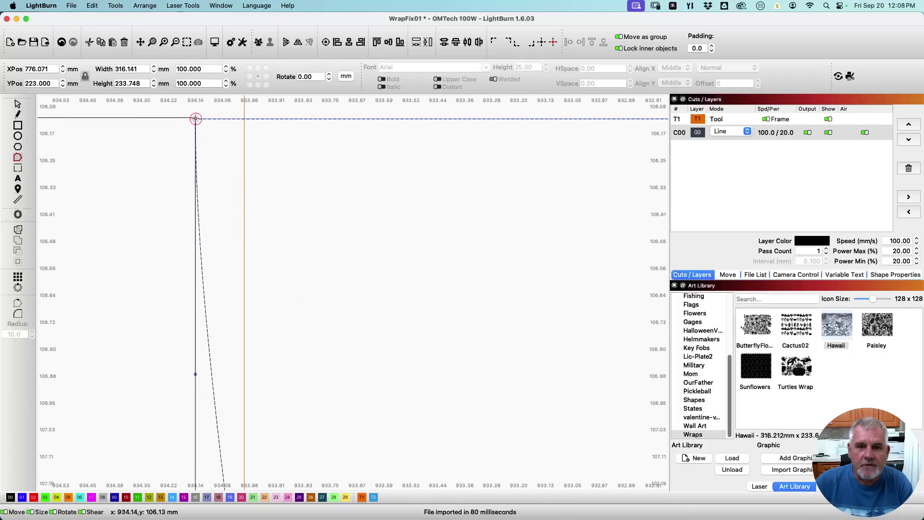
pyautogui.scroll(3, 196, 119)
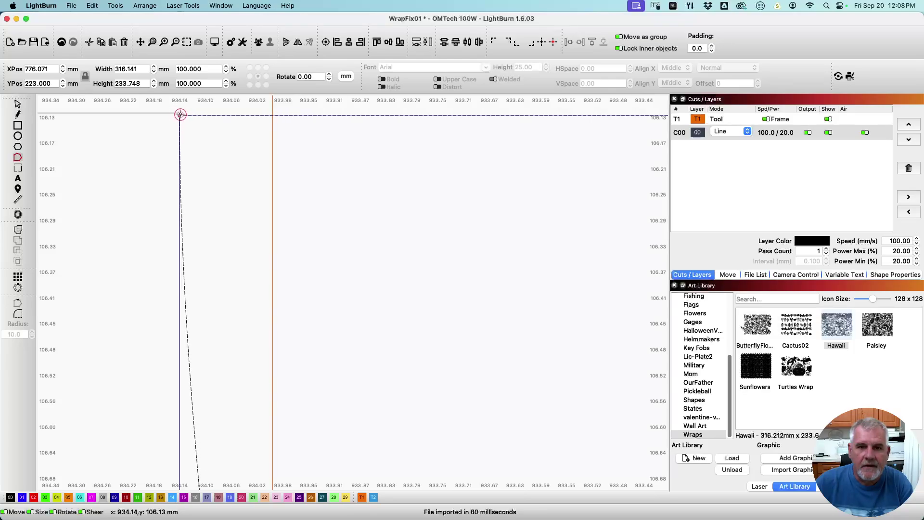
pyautogui.moveTo(180, 114); pyautogui.dragTo(180, 114)
# Move the two nodes where the first wave line starts, near Y 108.6 mm, onto the left copy's vertical edge
pyautogui.scroll(-1, 234, 155)
pyautogui.scroll(-1, 255, 203)
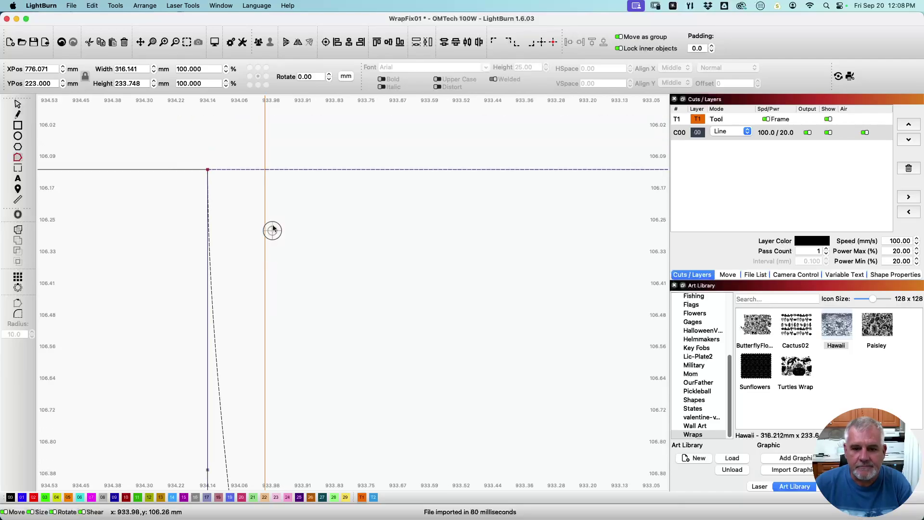
pyautogui.scroll(-5, 286, 269)
pyautogui.scroll(-5, 267, 389)
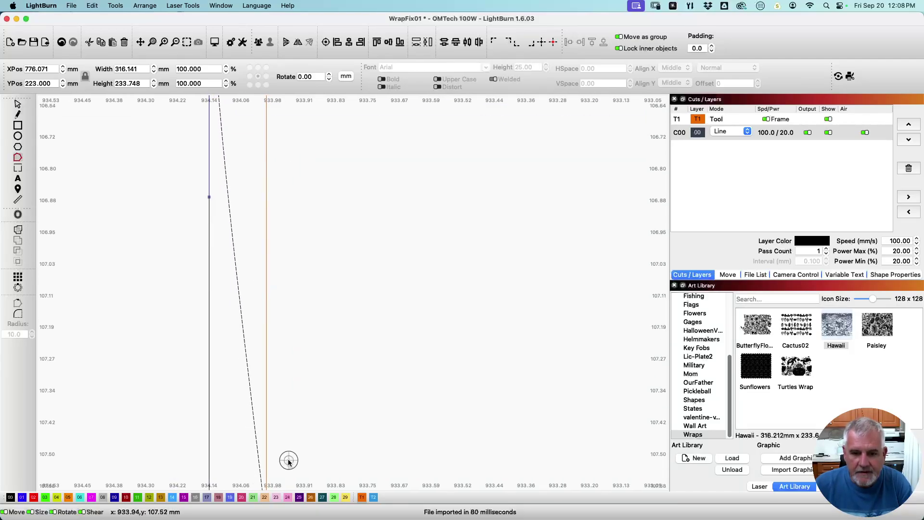
pyautogui.scroll(-3, 295, 235)
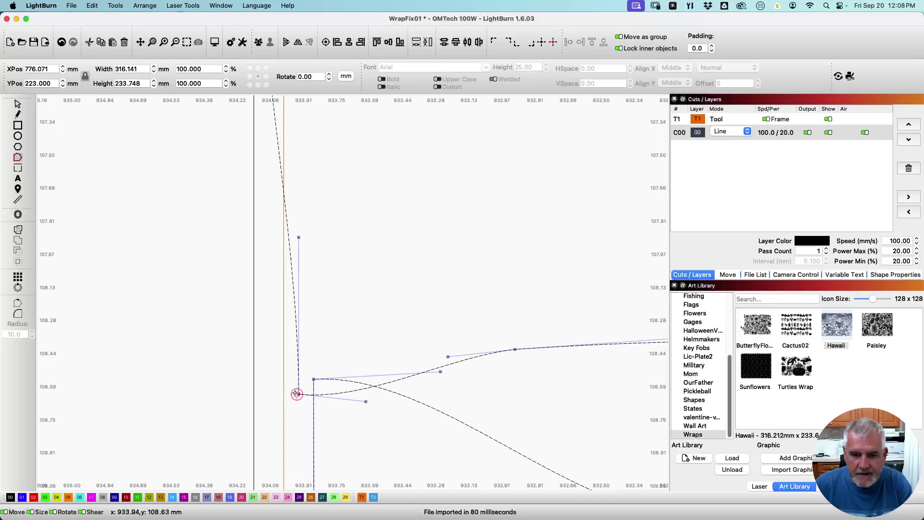
pyautogui.moveTo(297, 393); pyautogui.dragTo(255, 379)
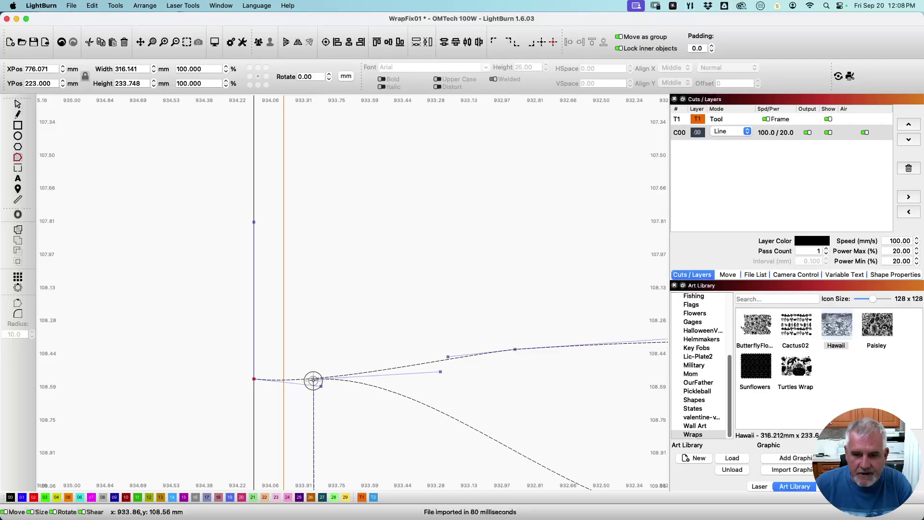
pyautogui.moveTo(313, 379); pyautogui.dragTo(252, 380)
# Adjust the curve handles of the two joined wave-line nodes so their curves leave the seam without crossing
pyautogui.scroll(2, 392, 376)
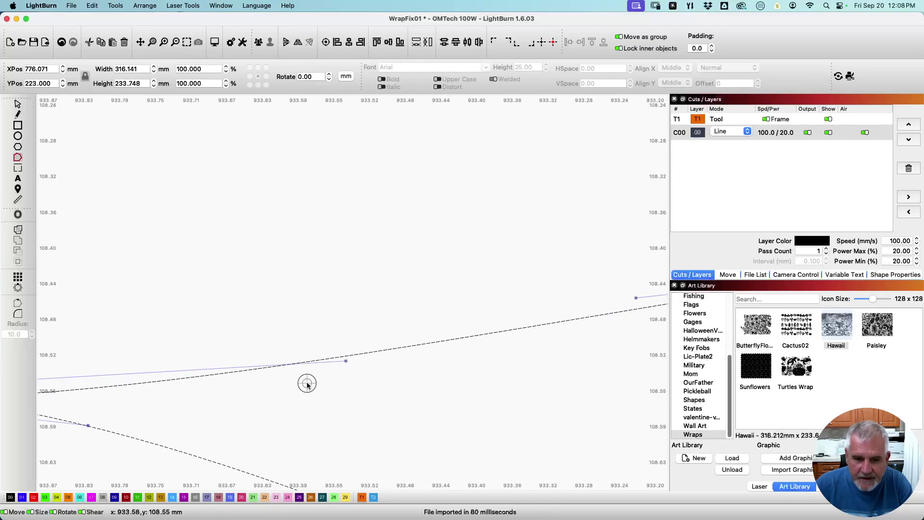
pyautogui.moveTo(326, 374); pyautogui.dragTo(300, 406)
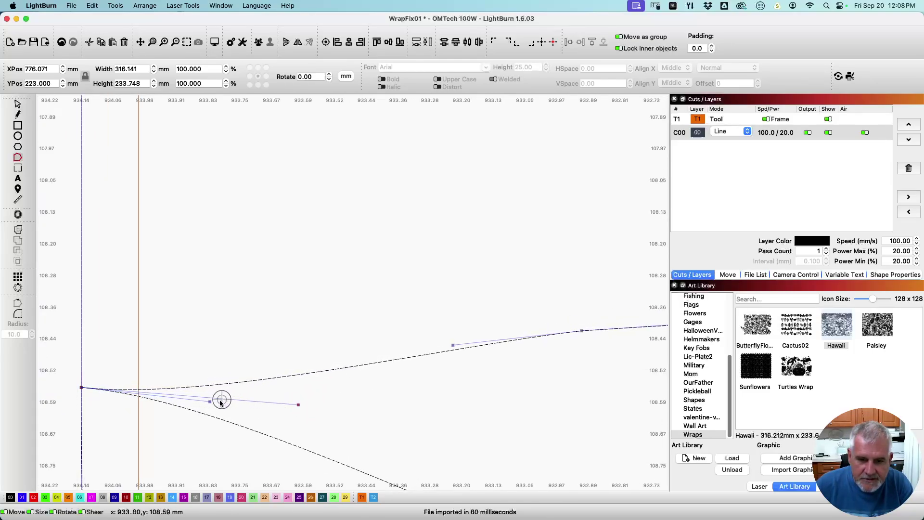
pyautogui.moveTo(212, 402); pyautogui.dragTo(223, 371)
pyautogui.scroll(-5, 242, 371)
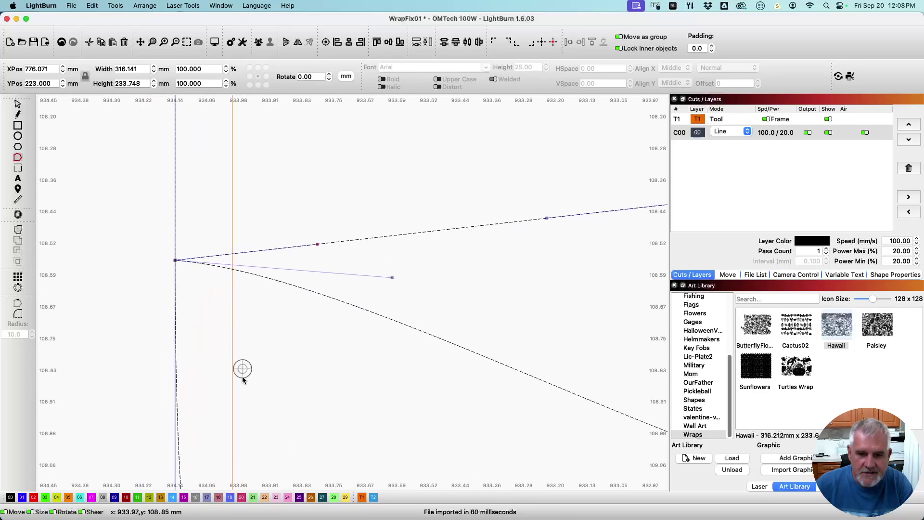
# Move the lower corner node near Y 111 mm onto the left copy's matching corner, and check the straightened edge above it
pyautogui.scroll(1, 276, 289)
pyautogui.scroll(-2, 275, 378)
pyautogui.scroll(-3, 275, 378)
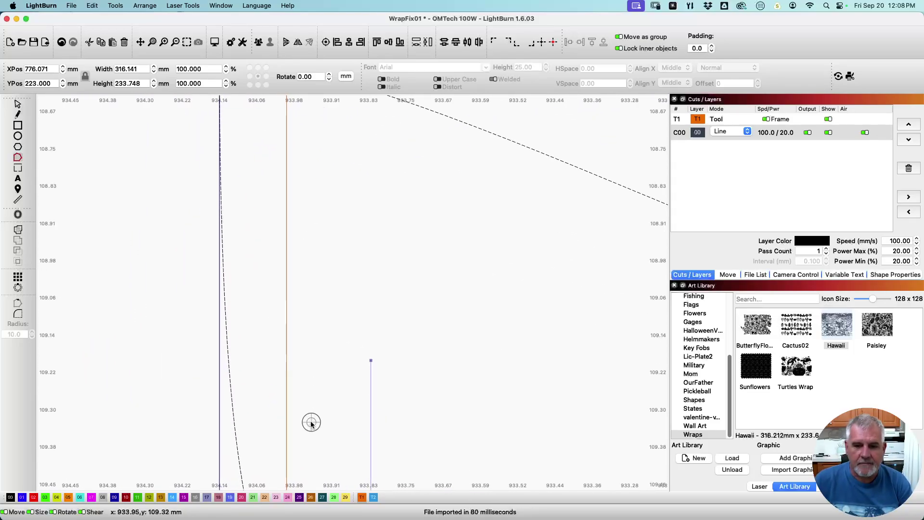
pyautogui.scroll(-4, 347, 440)
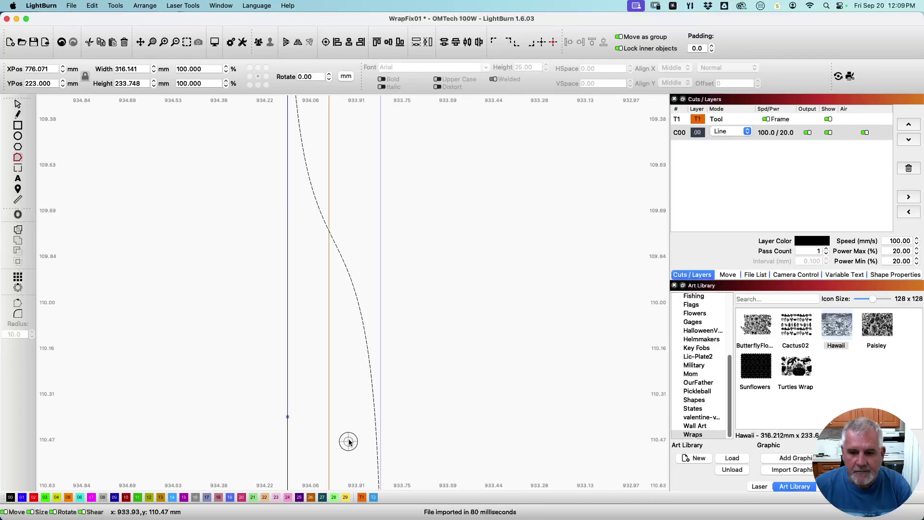
pyautogui.scroll(-2, 371, 185)
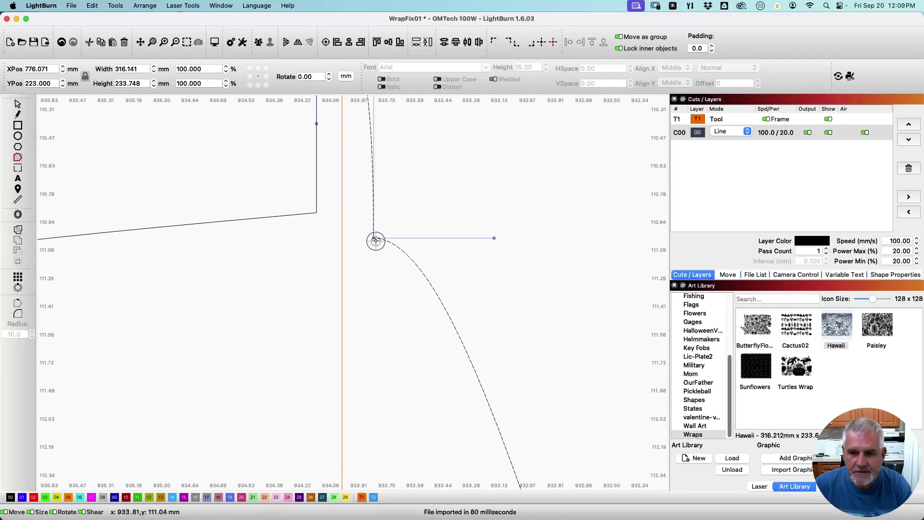
pyautogui.moveTo(375, 239); pyautogui.dragTo(317, 214)
pyautogui.scroll(2, 317, 214)
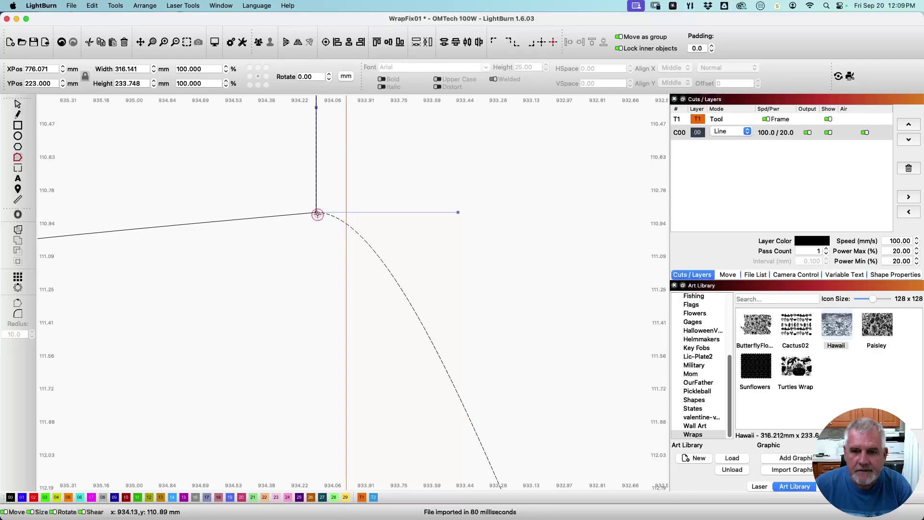
pyautogui.scroll(10, 412, 265)
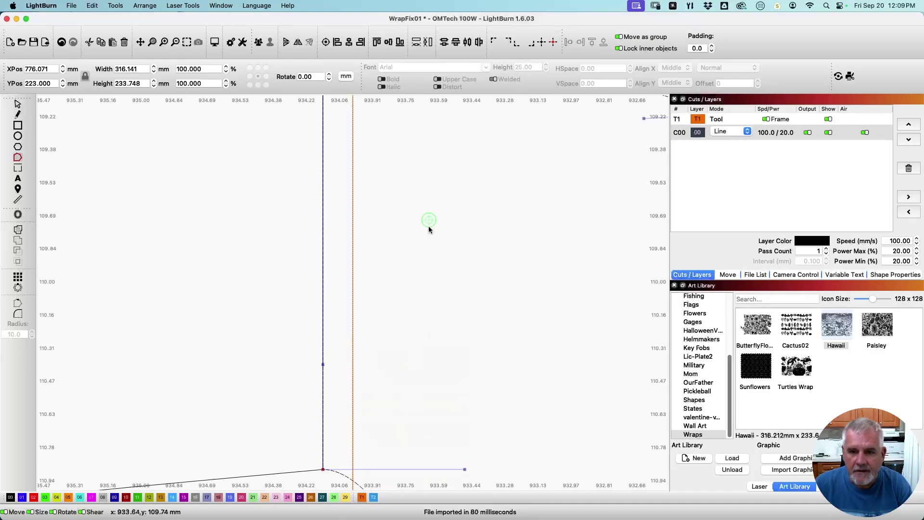
pyautogui.scroll(-5, 316, 380)
pyautogui.scroll(3, 316, 380)
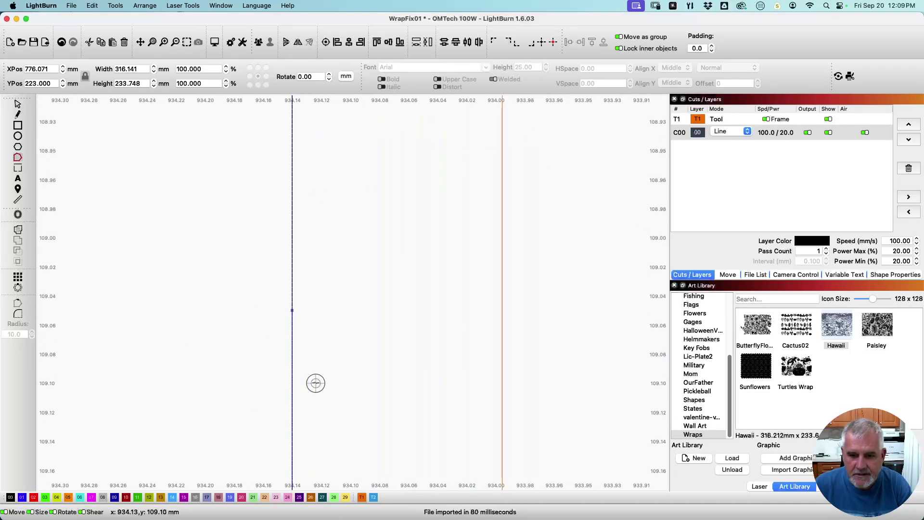
# Move the right copy's two edge nodes near Y 118.2 and 120.0 mm onto the left copy's matching wave corners
pyautogui.scroll(-15, 338, 364)
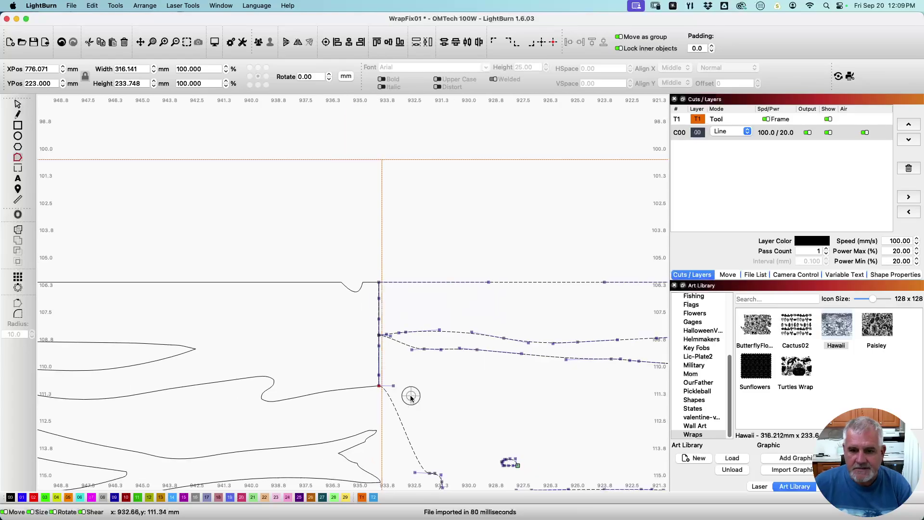
pyautogui.scroll(-10, 381, 452)
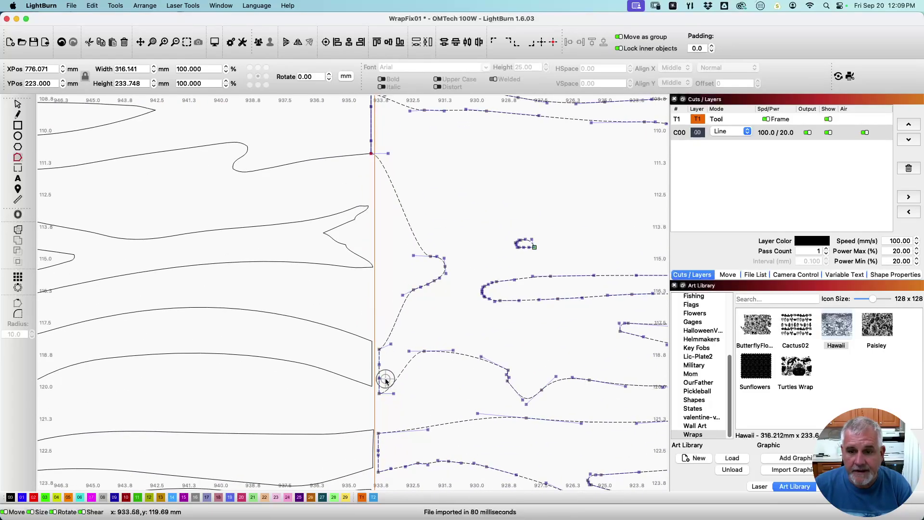
pyautogui.scroll(2, 374, 332)
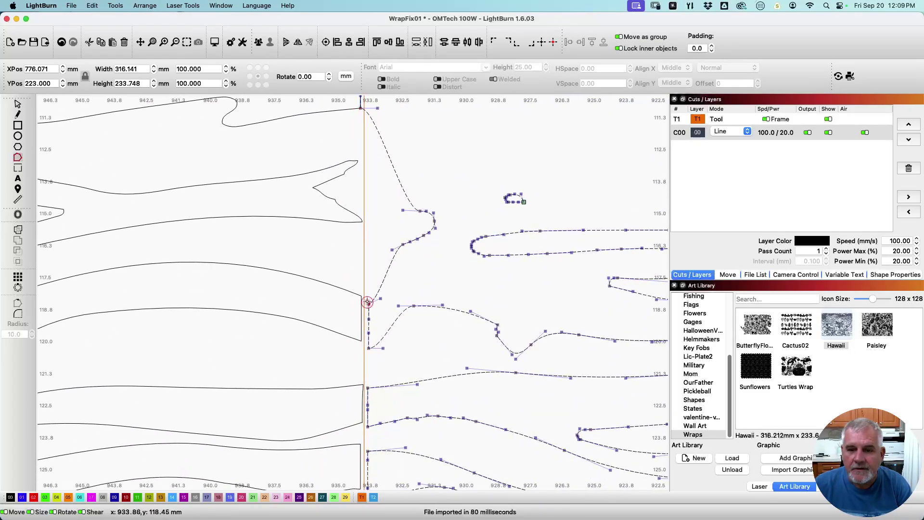
pyautogui.moveTo(367, 302); pyautogui.dragTo(360, 295)
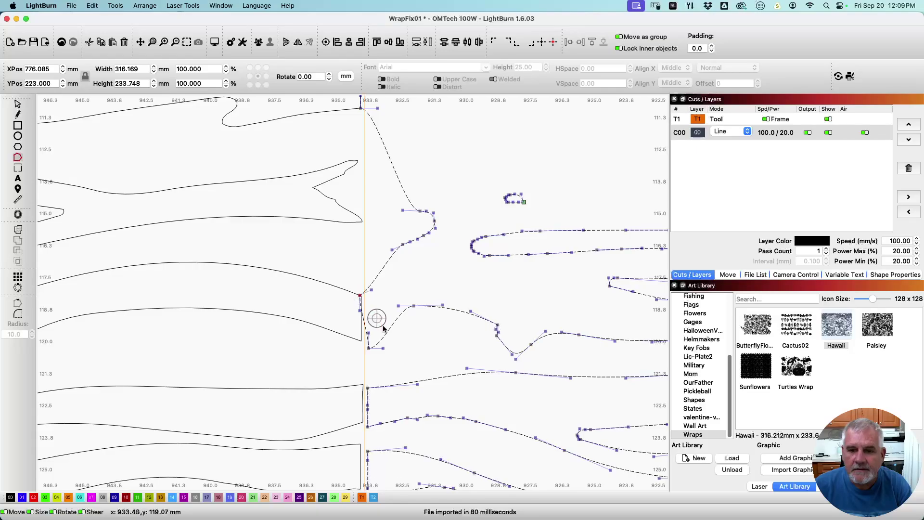
pyautogui.moveTo(369, 347); pyautogui.dragTo(365, 341)
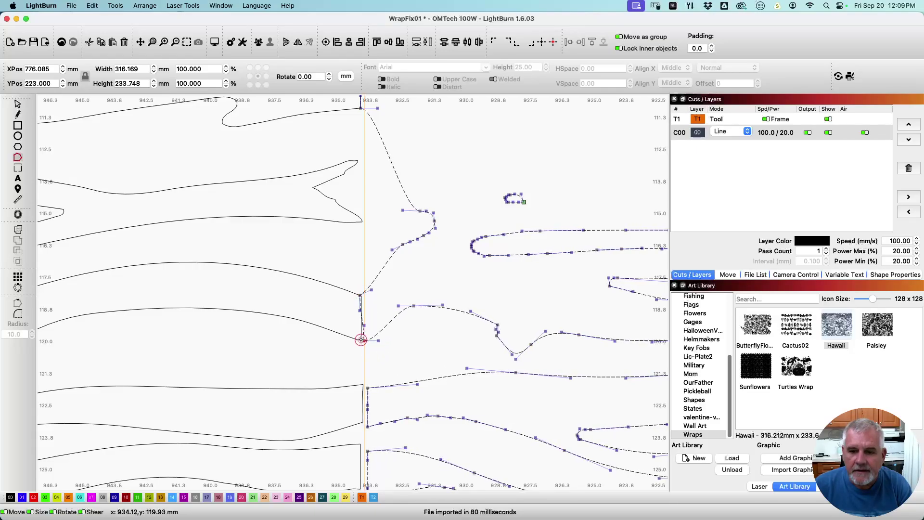
pyautogui.scroll(3, 361, 340)
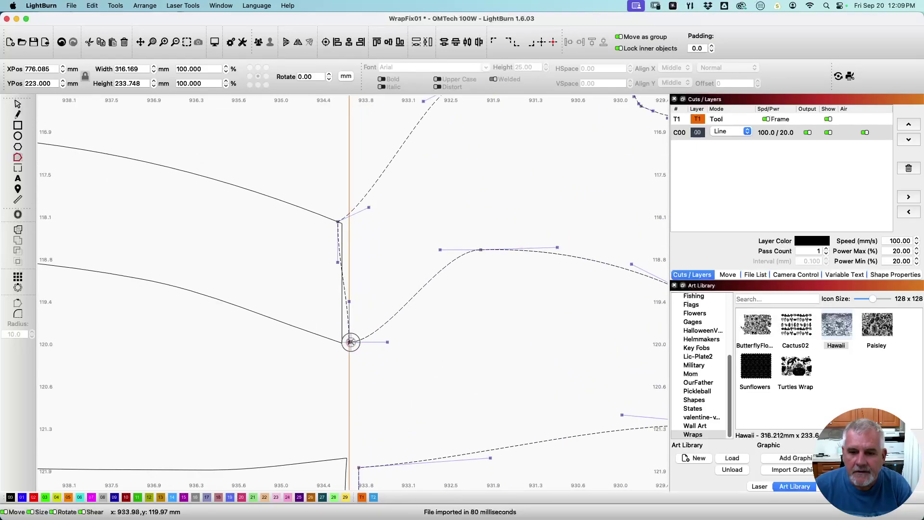
pyautogui.moveTo(350, 343); pyautogui.dragTo(340, 340)
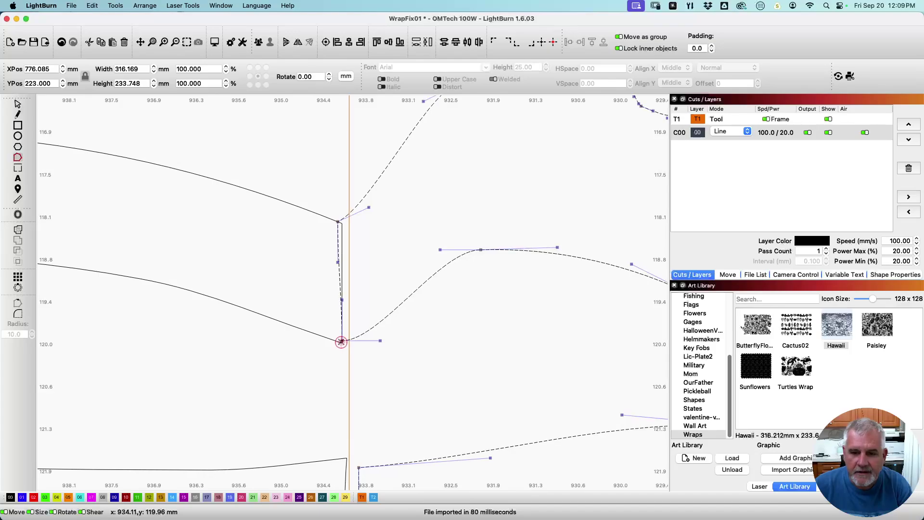
pyautogui.scroll(4, 359, 367)
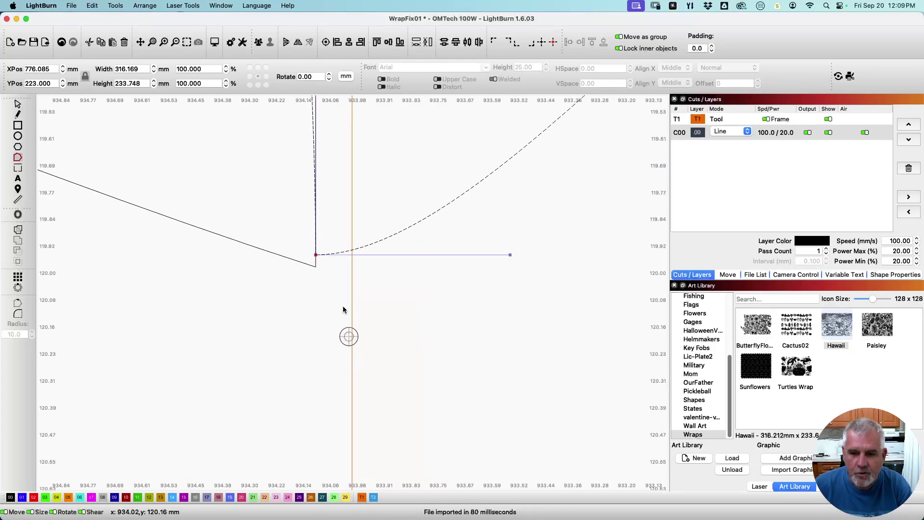
pyautogui.moveTo(315, 257); pyautogui.dragTo(313, 266)
# Align the upper node near Y 118.2 mm exactly with the left copy's corner and adjust its curve handle along the vertical edge
pyautogui.moveTo(361, 198); pyautogui.dragTo(351, 412)
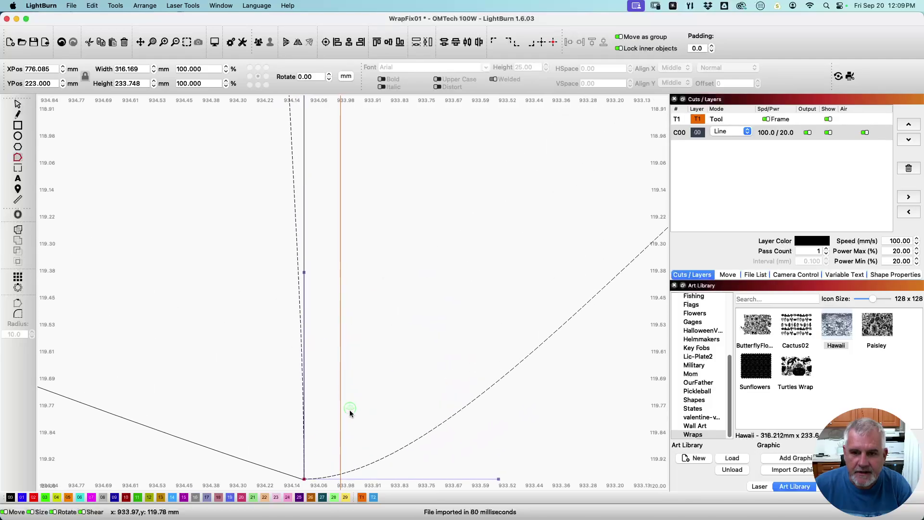
pyautogui.moveTo(334, 223); pyautogui.dragTo(322, 425)
pyautogui.scroll(-2, 326, 254)
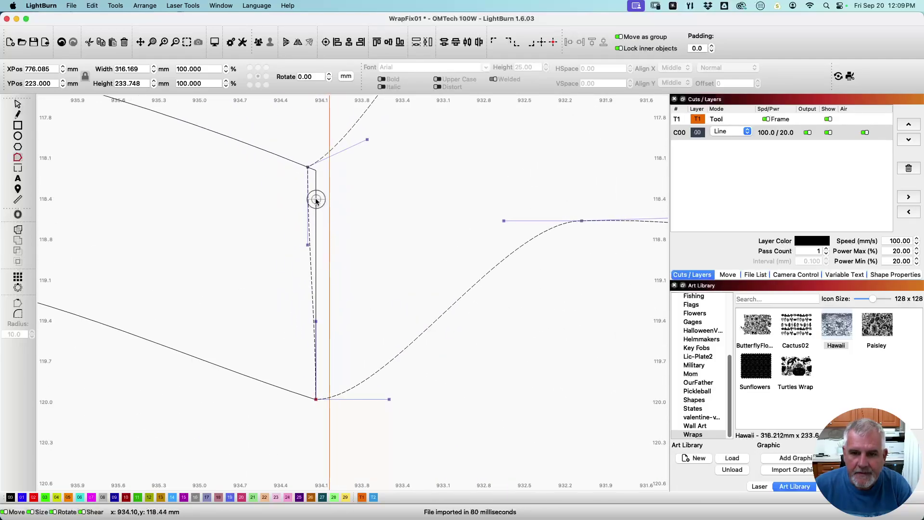
pyautogui.moveTo(310, 168); pyautogui.dragTo(315, 172)
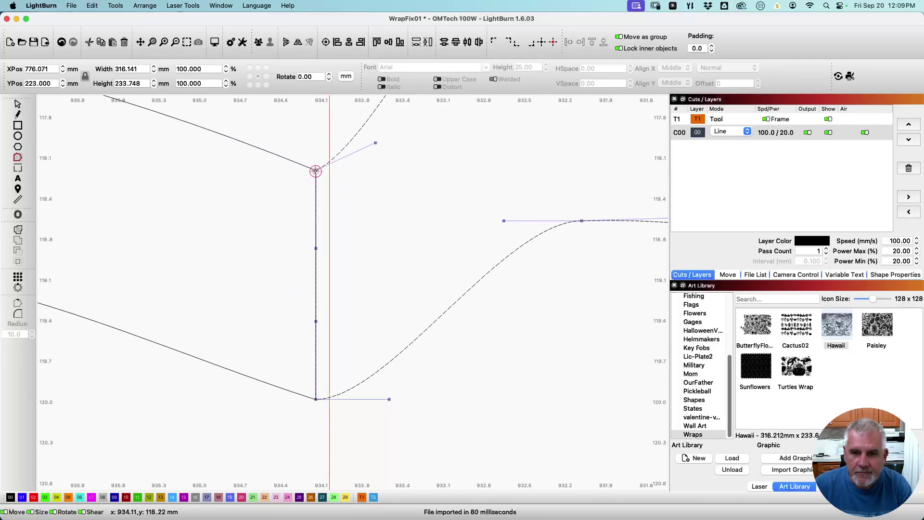
pyautogui.scroll(4, 325, 256)
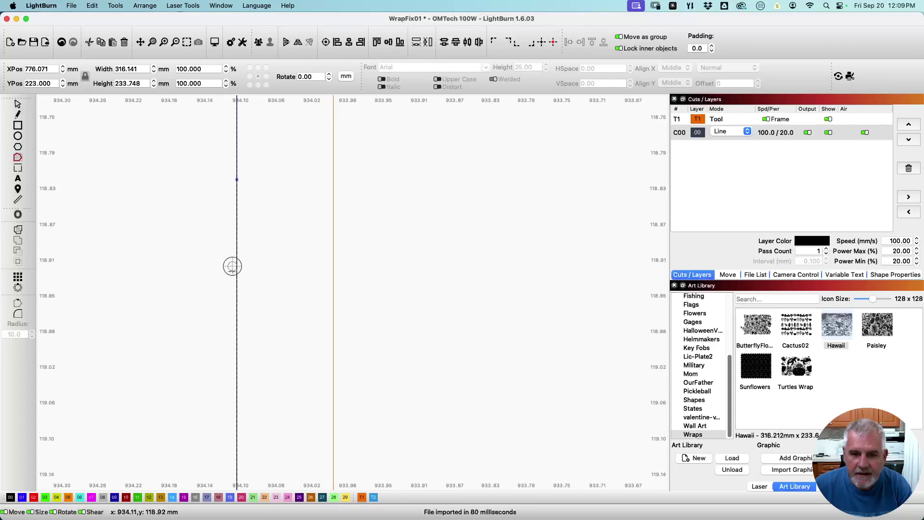
pyautogui.scroll(-1, 244, 302)
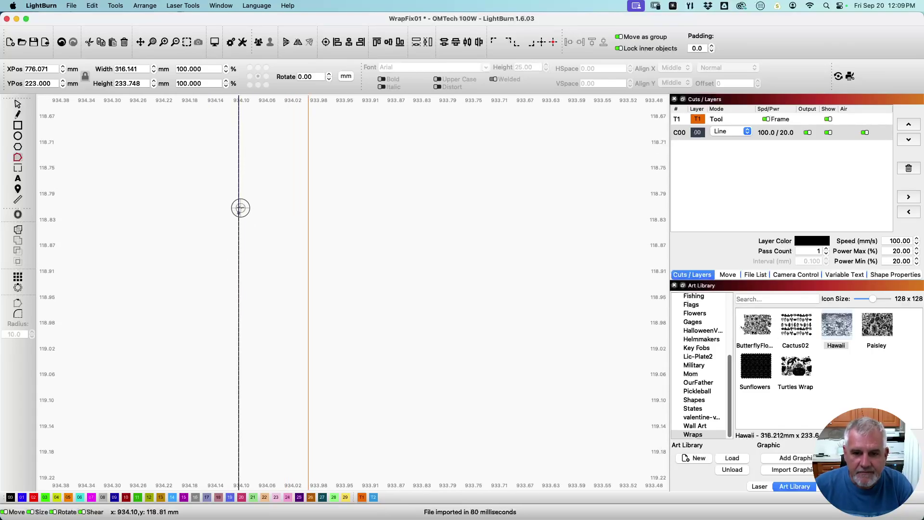
pyautogui.moveTo(240, 213)
pyautogui.mouseDown()
pyautogui.moveTo(276, 226)
pyautogui.moveTo(208, 221)
pyautogui.moveTo(235, 225)
pyautogui.mouseUp()
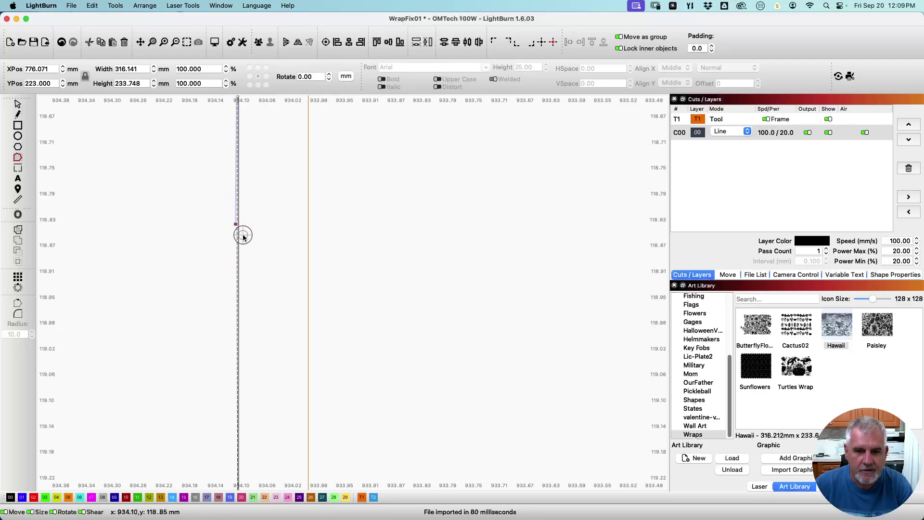
pyautogui.scroll(-10, 262, 271)
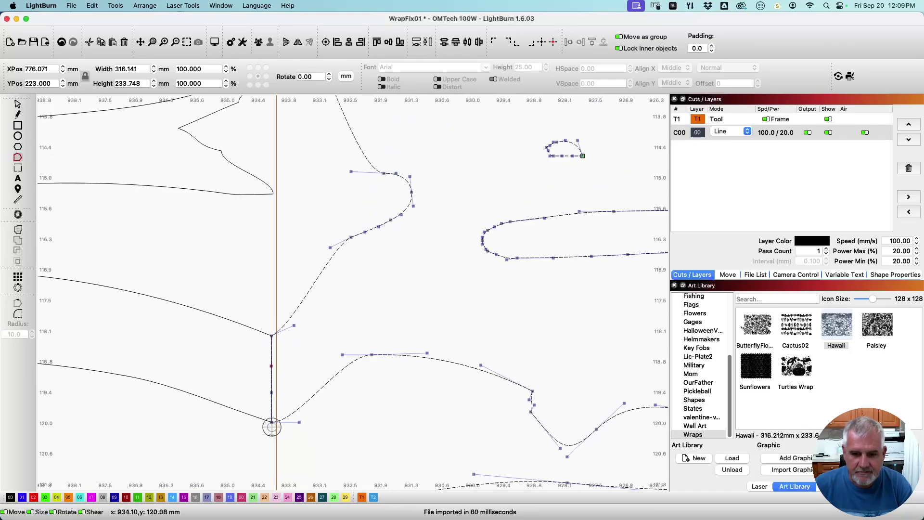
# Move the next wave's upper corner node near Y 121.8 mm onto the left copy's corner at about Y 121.7 mm
pyautogui.scroll(2, 272, 427)
pyautogui.scroll(2, 273, 339)
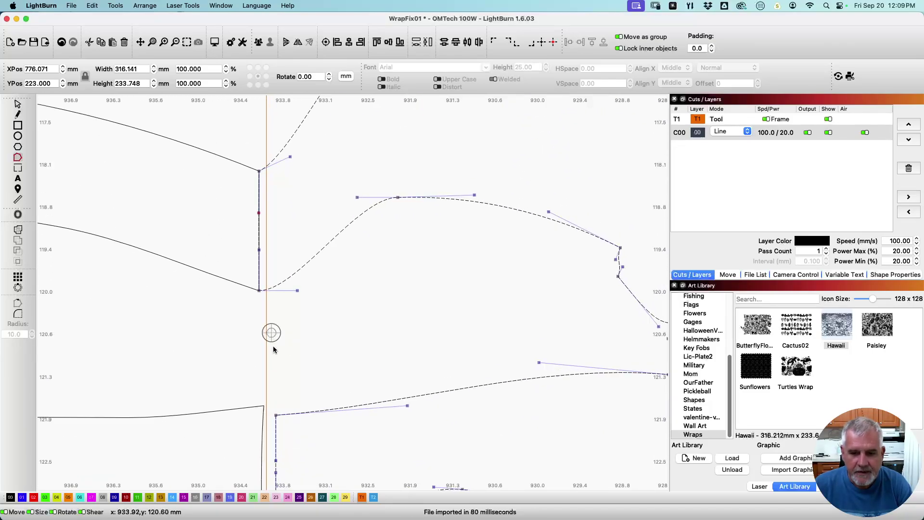
pyautogui.scroll(-1, 285, 405)
pyautogui.scroll(-3, 284, 406)
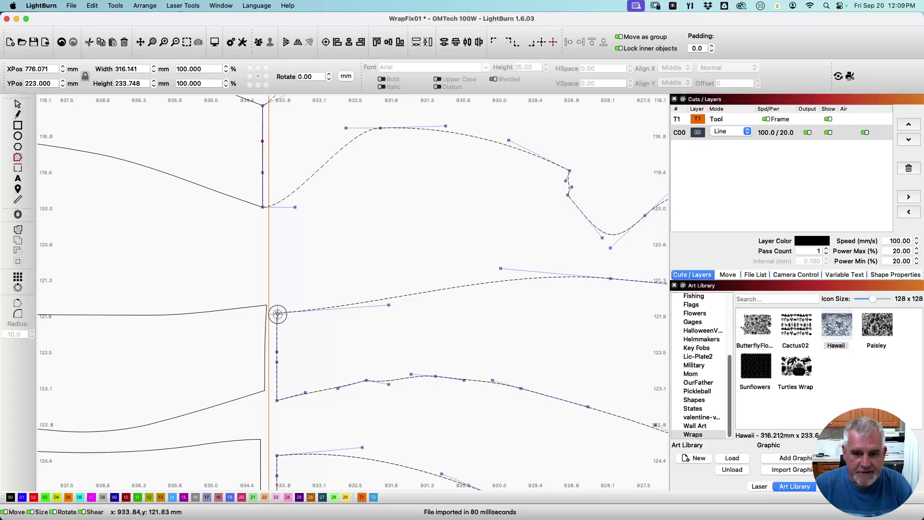
pyautogui.moveTo(278, 314); pyautogui.dragTo(264, 305)
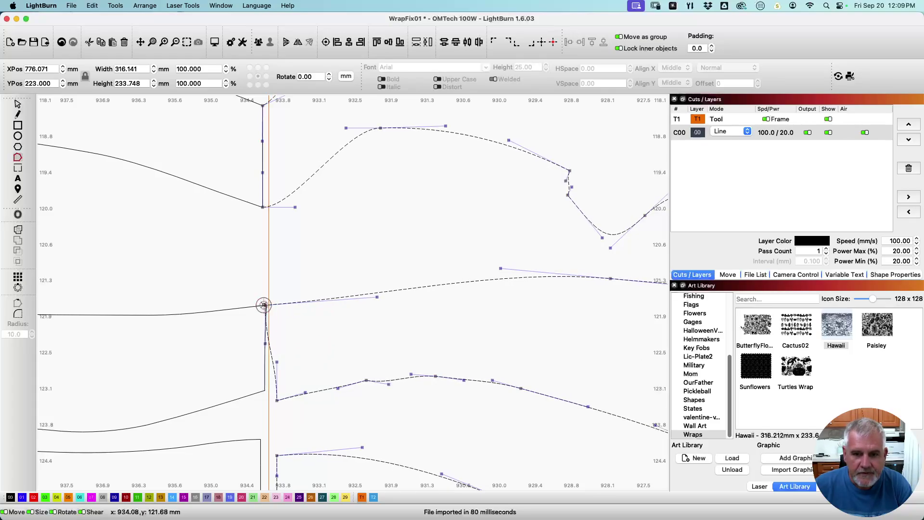
pyautogui.scroll(3, 264, 304)
pyautogui.scroll(3, 264, 306)
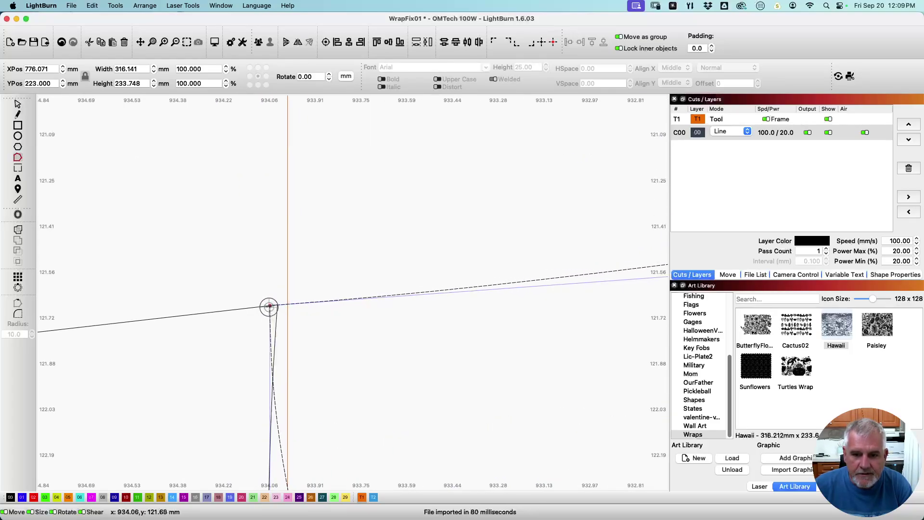
pyautogui.scroll(-2, 289, 392)
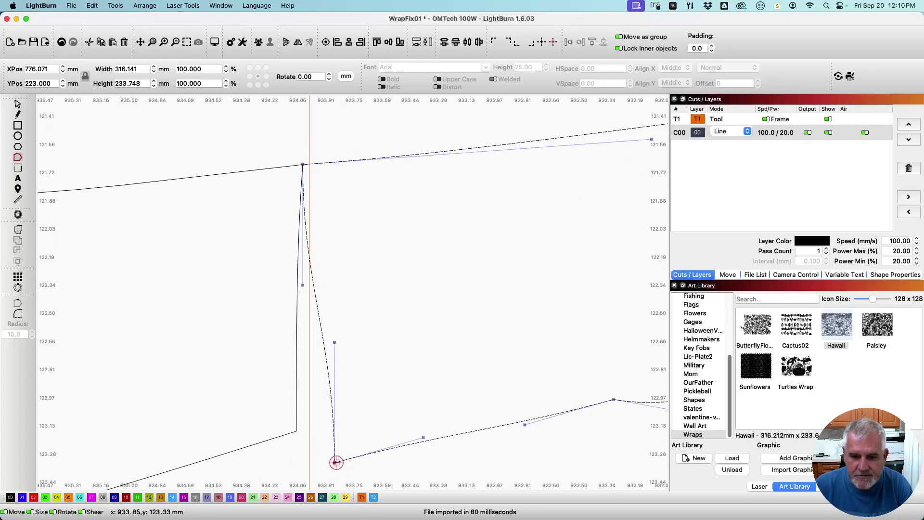
# Move that wave's lower corner node onto the left copy's corner near Y 123.2 mm, and adjust the edge's curve handle to follow the slanted edge
pyautogui.moveTo(336, 463); pyautogui.dragTo(296, 432)
pyautogui.scroll(5, 296, 432)
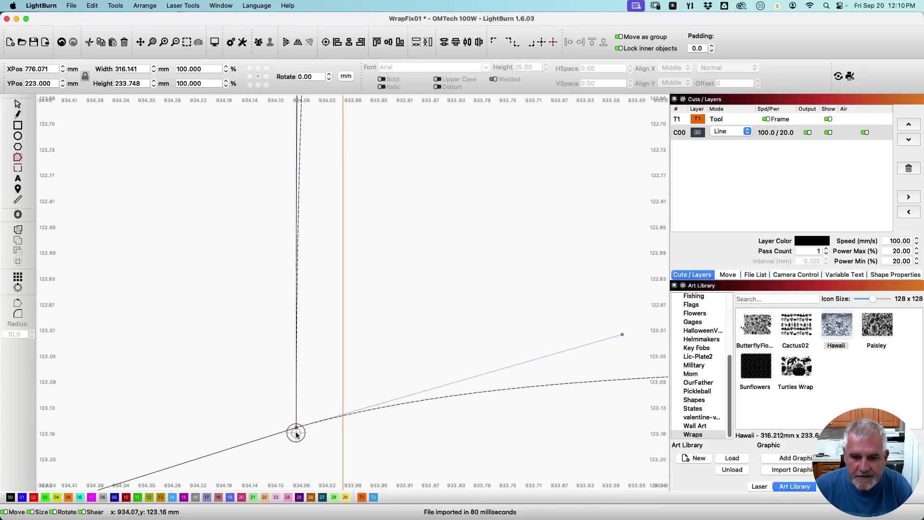
pyautogui.moveTo(300, 194); pyautogui.dragTo(279, 403)
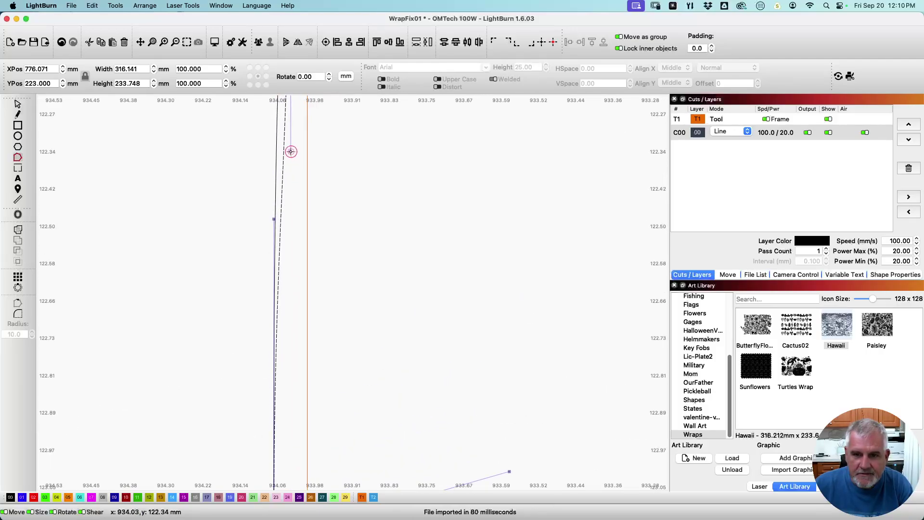
pyautogui.moveTo(291, 151); pyautogui.dragTo(270, 149)
pyautogui.scroll(10, 331, 186)
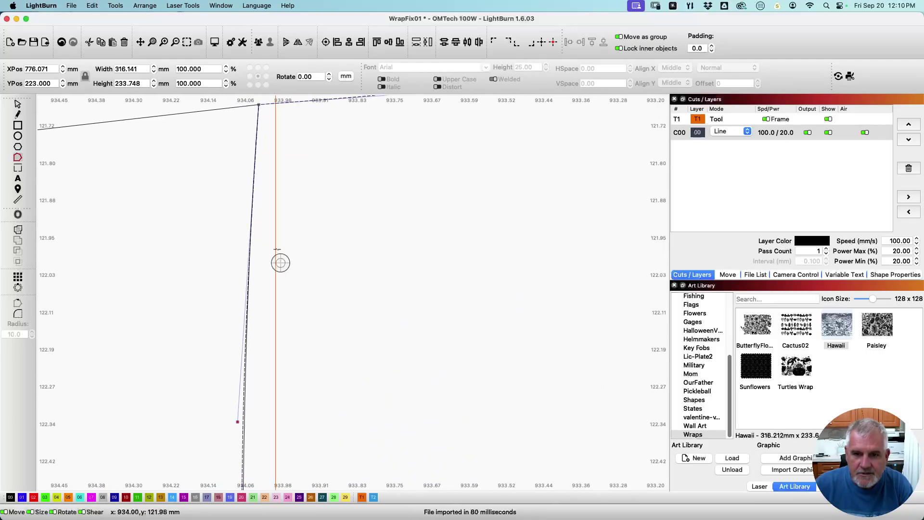
pyautogui.scroll(6, 277, 250)
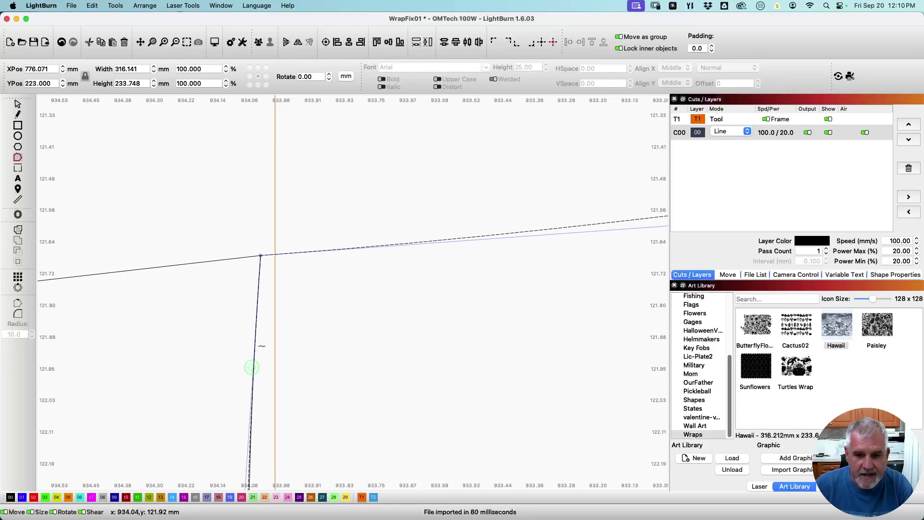
pyautogui.scroll(-3, 252, 367)
pyautogui.scroll(-3, 366, 378)
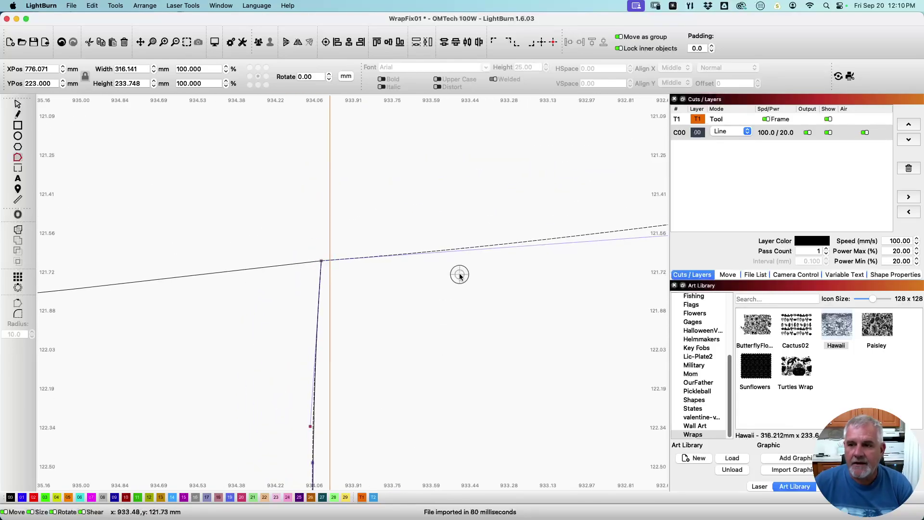
pyautogui.scroll(-2, 475, 211)
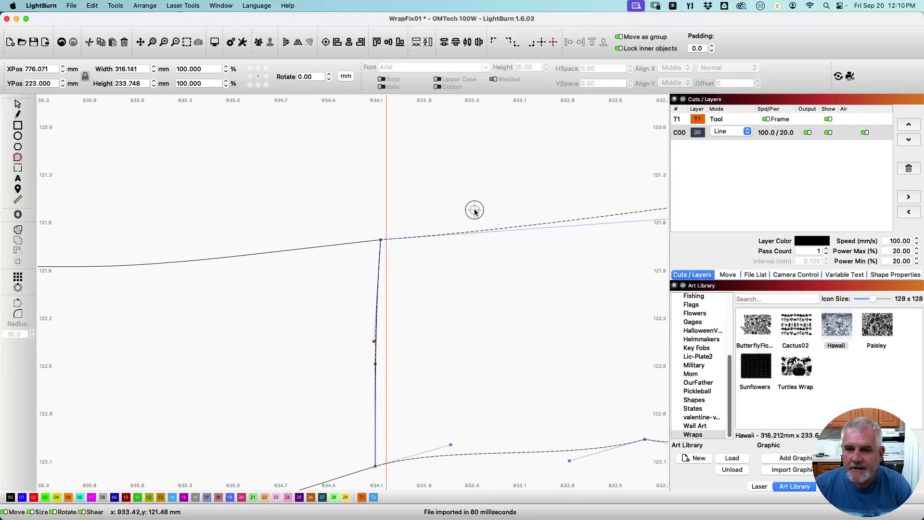
# Set layer C00's mode to Fill to preview the joined wave shapes
pyautogui.scroll(-3, 475, 211)
pyautogui.click(747, 132)
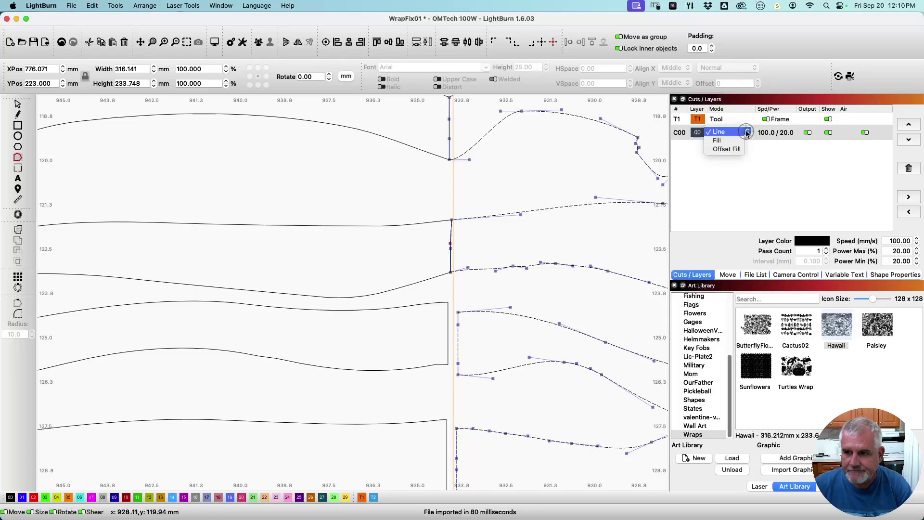
pyautogui.click(717, 141)
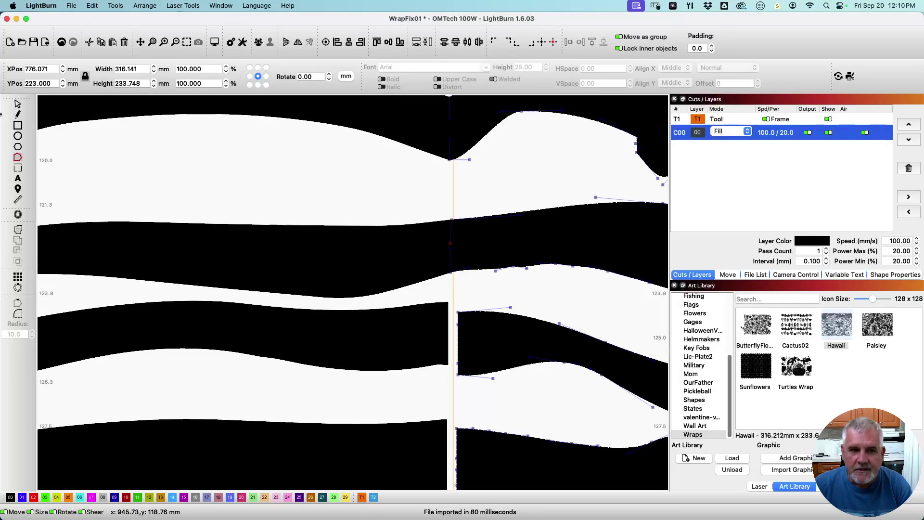
# Leave node editing and examine the filled seam down to the wrap's bottom edge, as well as the second pair of Hawaii wraps below
pyautogui.scroll(-5, 303, 253)
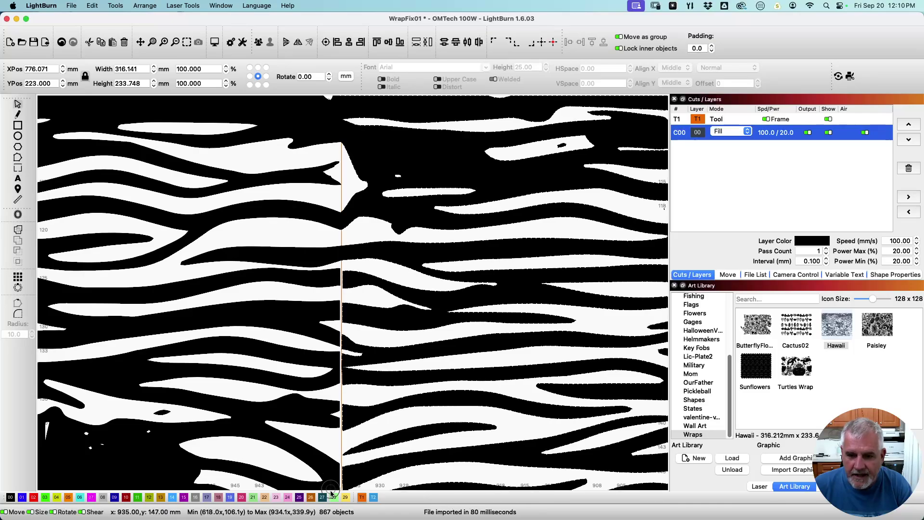
pyautogui.scroll(-5, 342, 322)
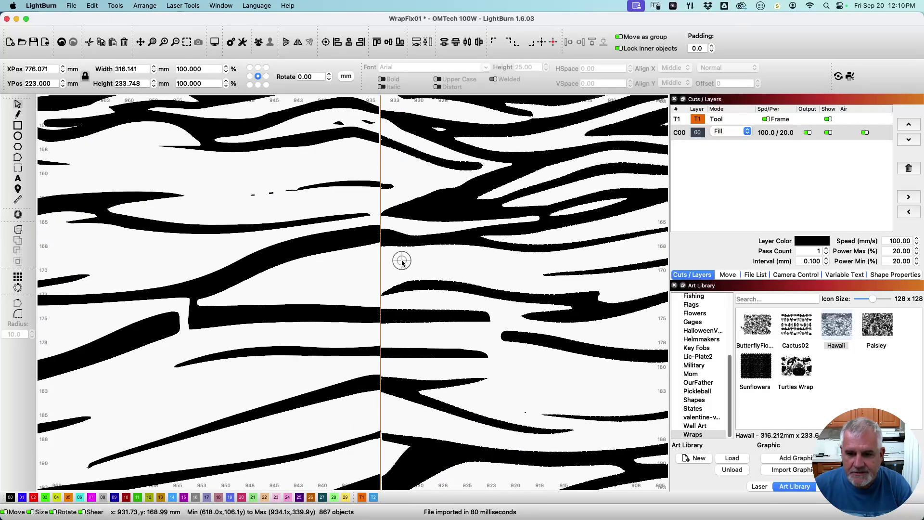
pyautogui.scroll(-5, 402, 261)
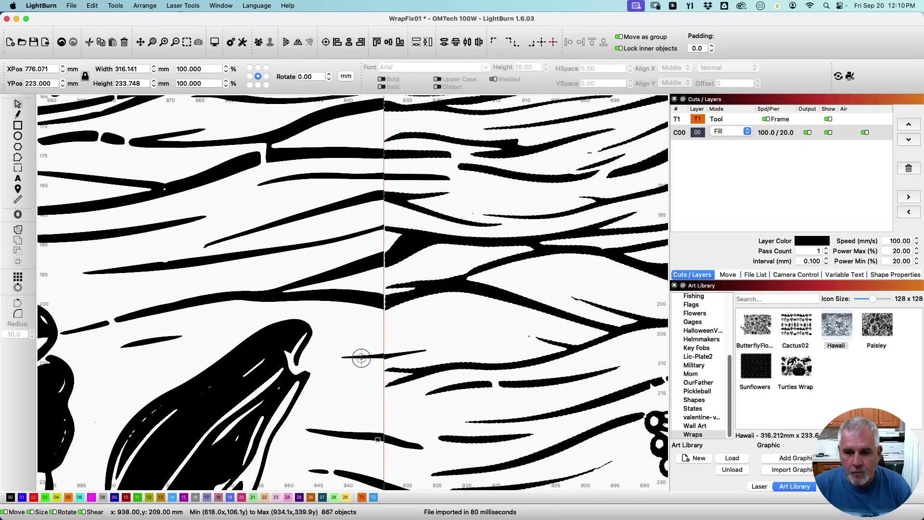
pyautogui.scroll(-5, 362, 359)
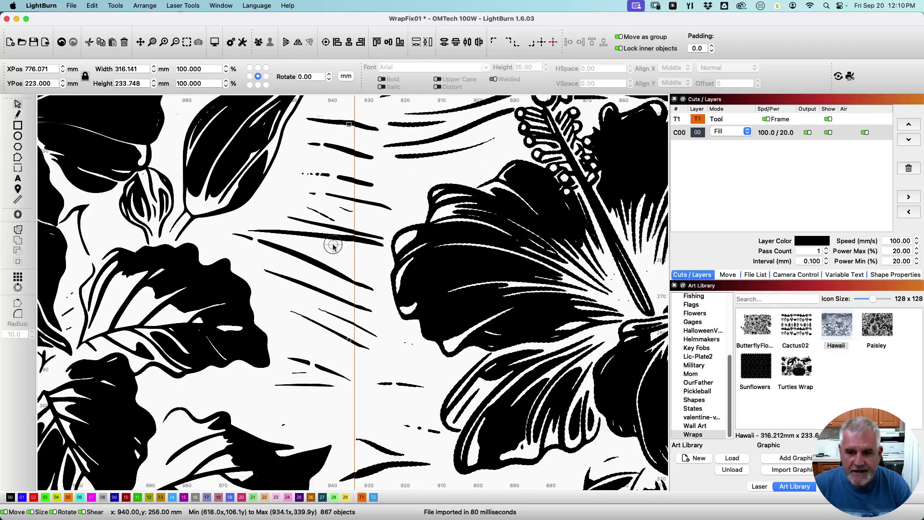
pyautogui.scroll(-10, 333, 247)
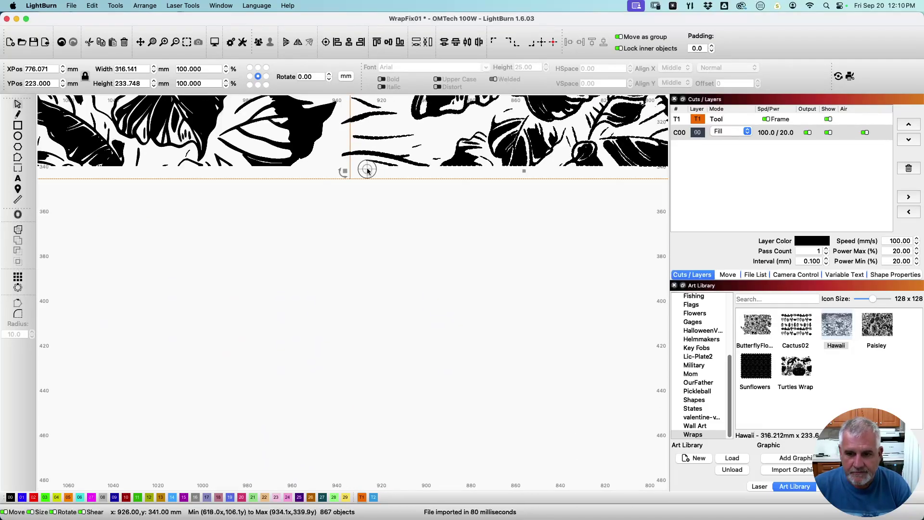
pyautogui.scroll(-6, 367, 171)
pyautogui.scroll(-8, 345, 307)
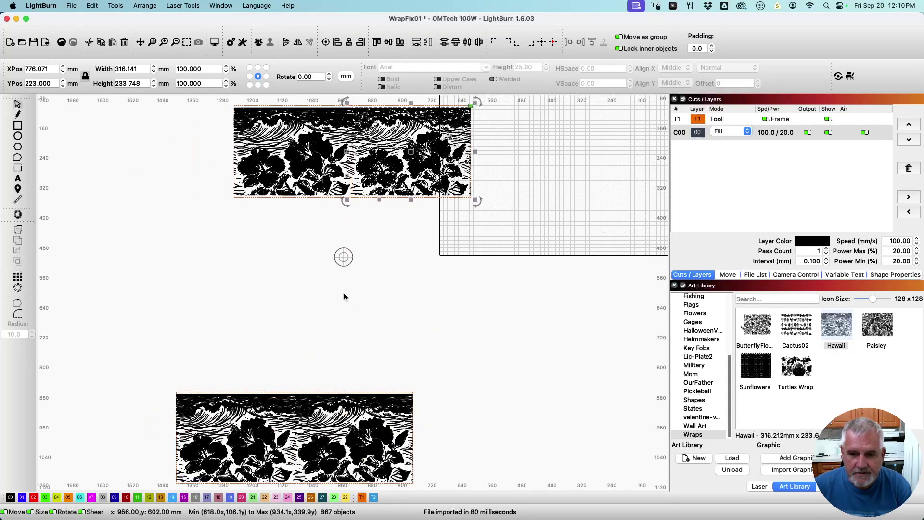
pyautogui.scroll(-5, 310, 345)
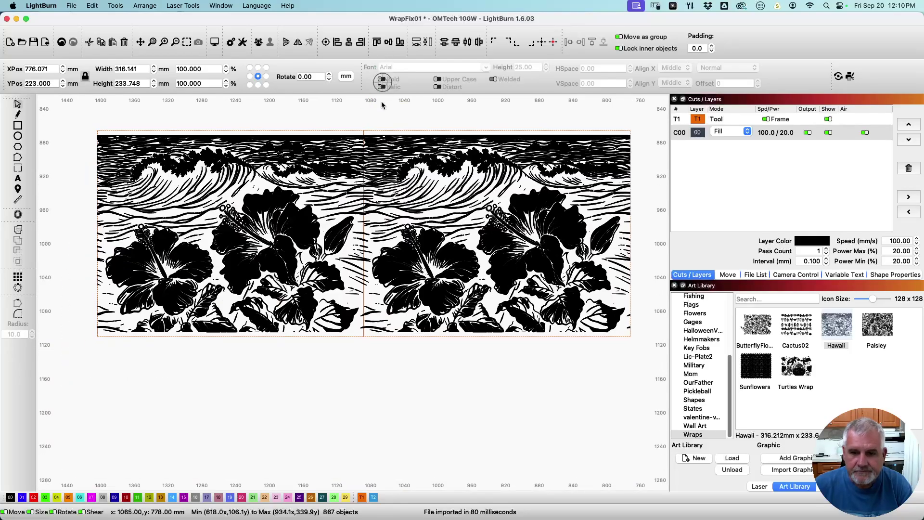
# Select the right Hawaii copy and shift it 5 mm right and back to compare the strokes crossing the seam
pyautogui.click(379, 192)
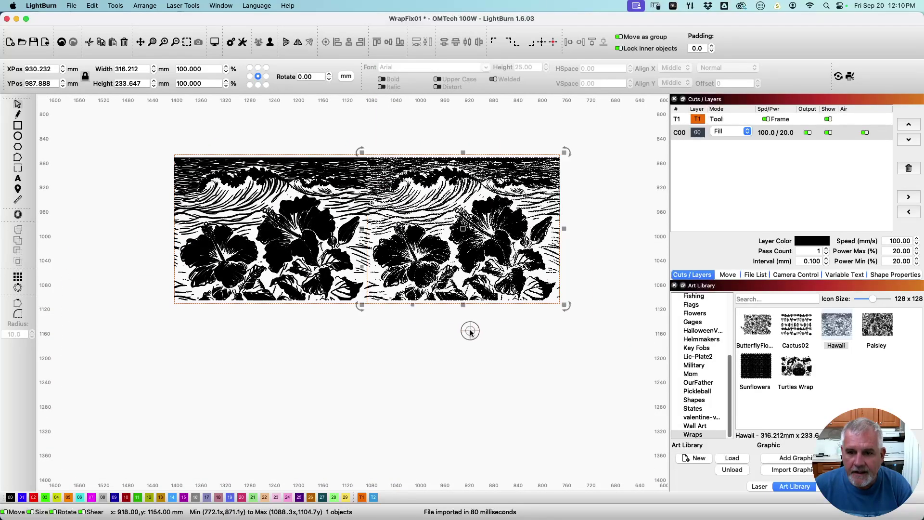
pyautogui.scroll(5, 357, 202)
pyautogui.scroll(4, 358, 202)
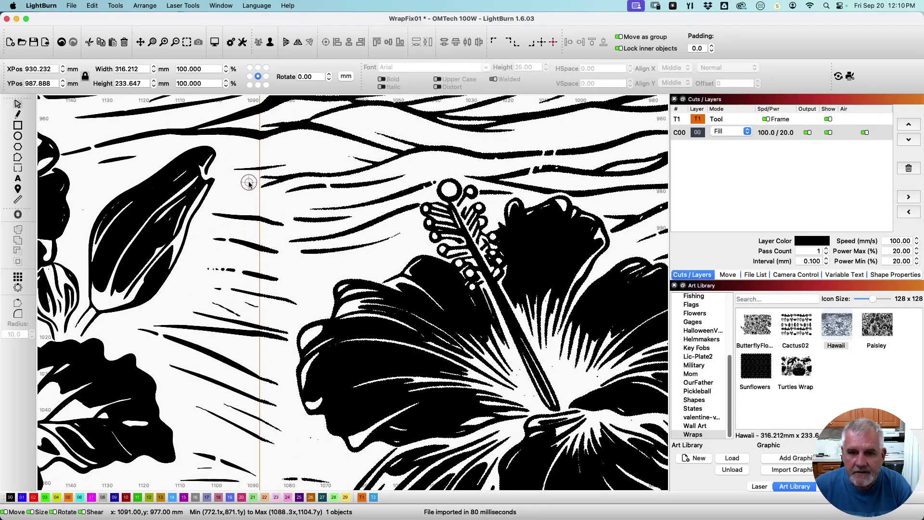
pyautogui.click(249, 179)
pyautogui.scroll(3, 277, 182)
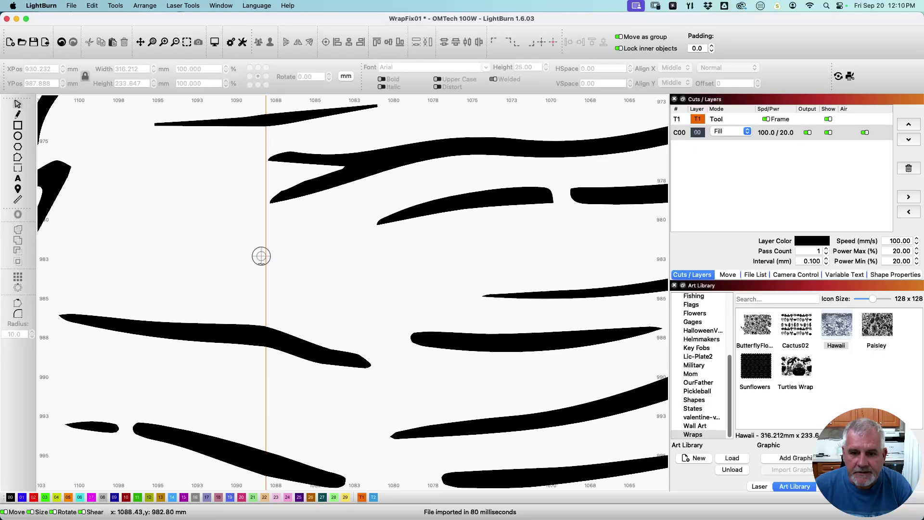
pyautogui.click(325, 364)
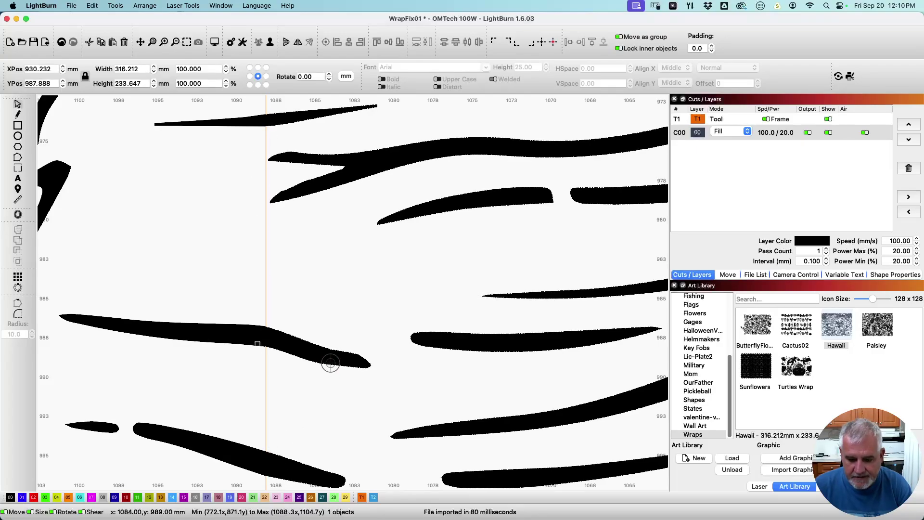
pyautogui.press('Right')
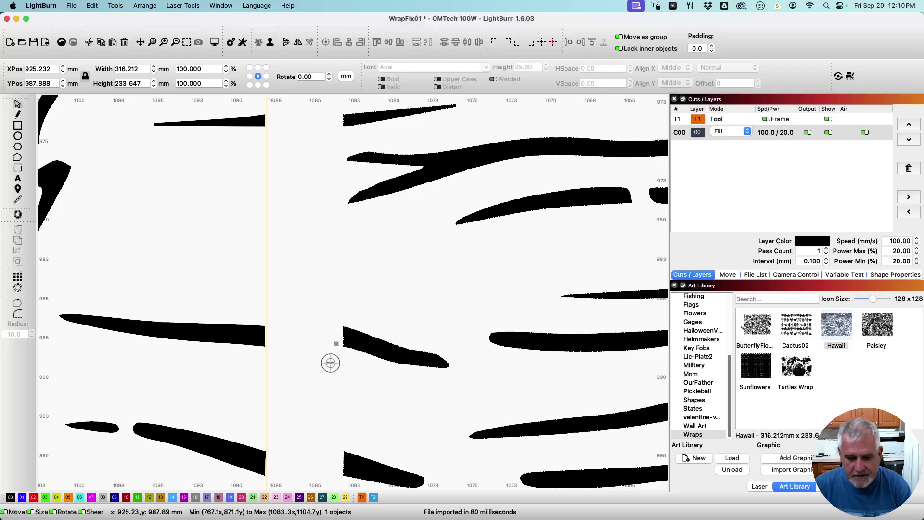
pyautogui.press('Left')
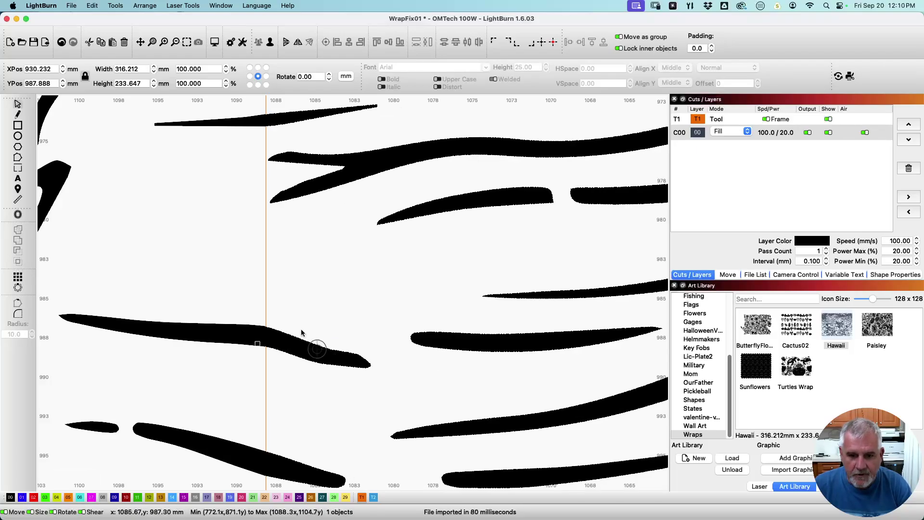
# Separate the right Hawaii copy by 5 mm and return it, checking a wider stretch of wave strokes at the seam
pyautogui.scroll(-3, 284, 371)
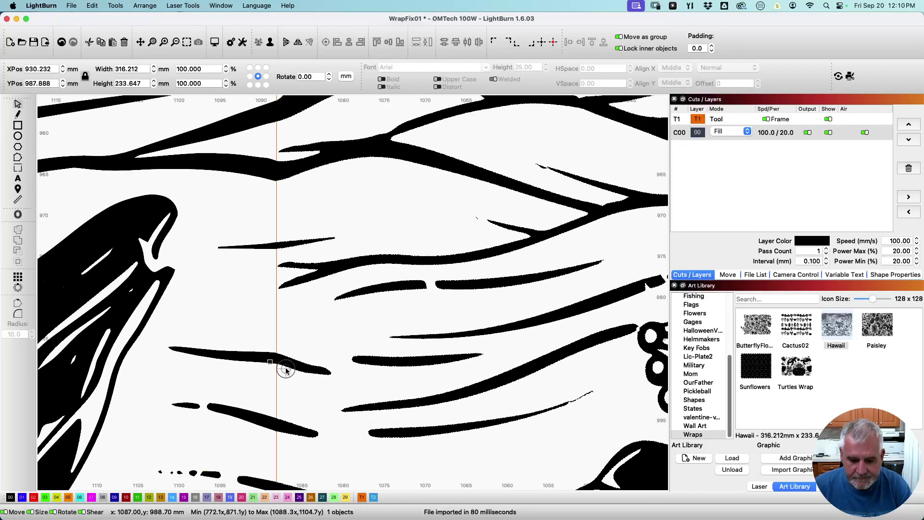
pyautogui.press('Right')
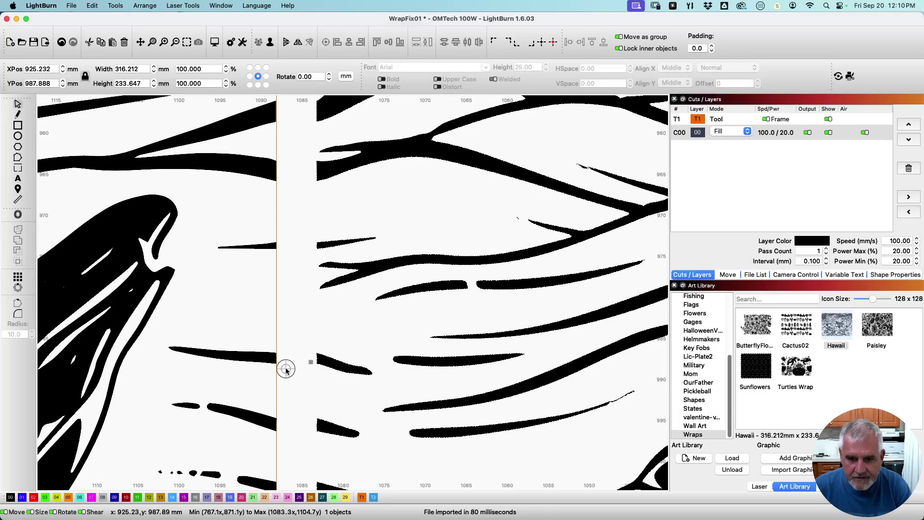
pyautogui.press('Left')
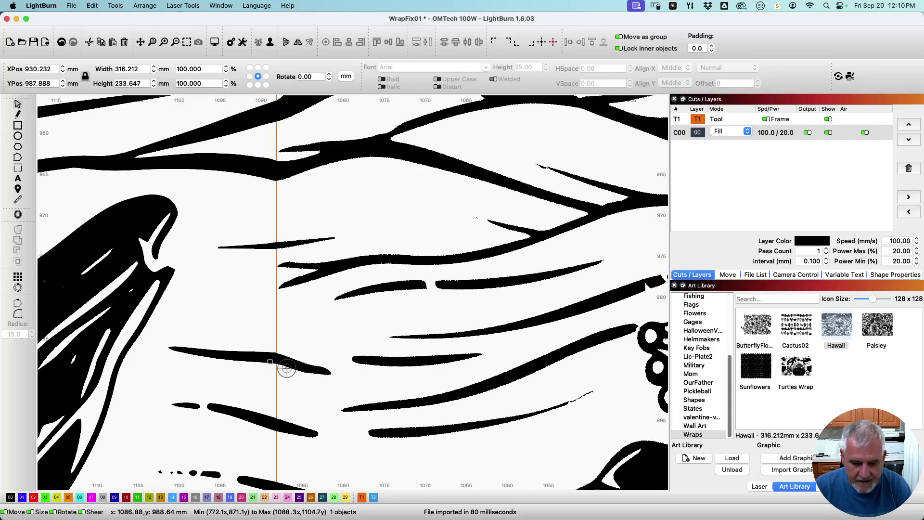
# Offset the right Hawaii copy 0.25 mm to the right, inspect the seam down to the bottom edge, and move it back
pyautogui.press('super+Right')
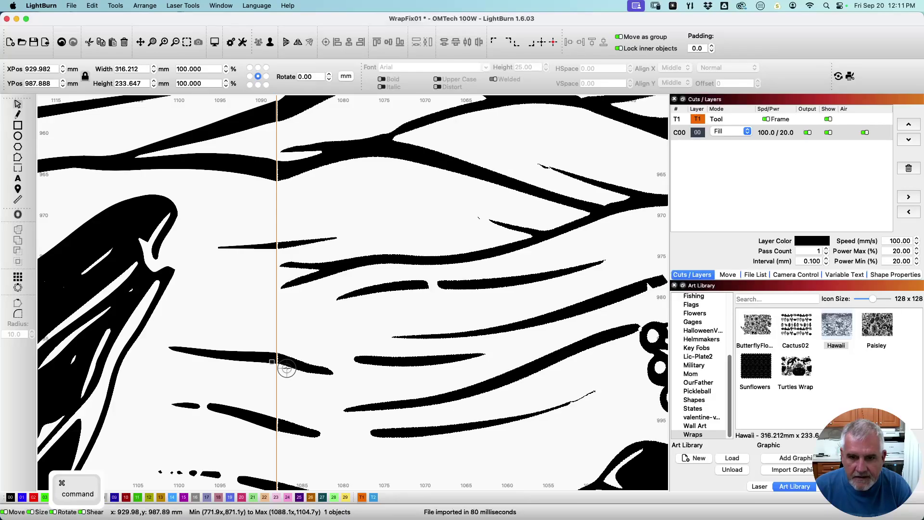
pyautogui.scroll(-8, 295, 452)
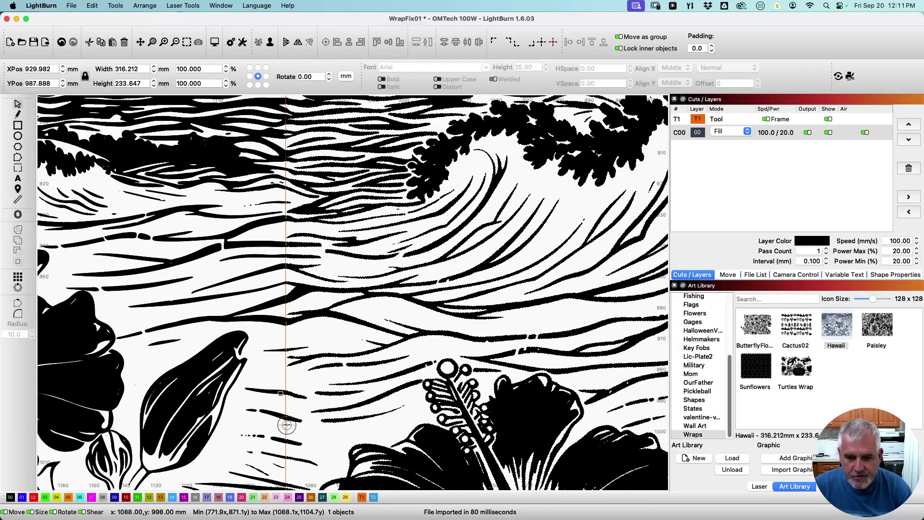
pyautogui.scroll(-10, 262, 468)
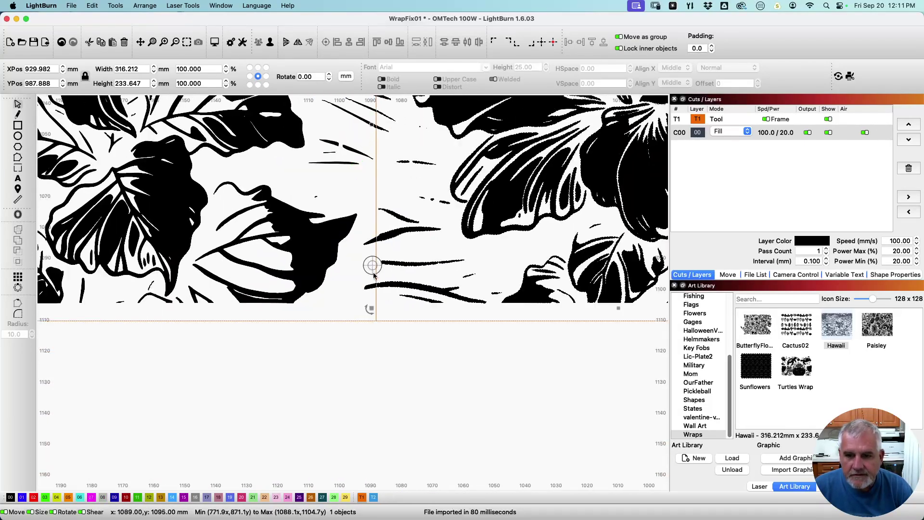
pyautogui.scroll(6, 376, 285)
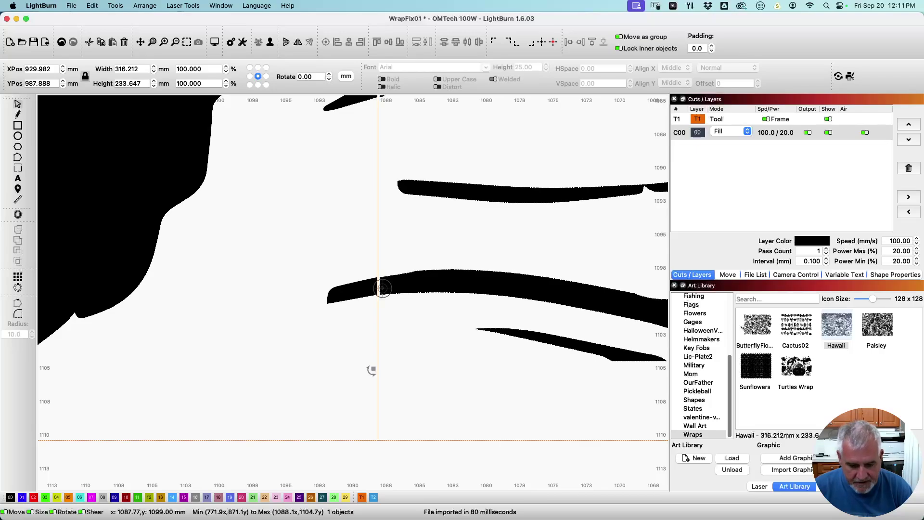
pyautogui.press('super+Left')
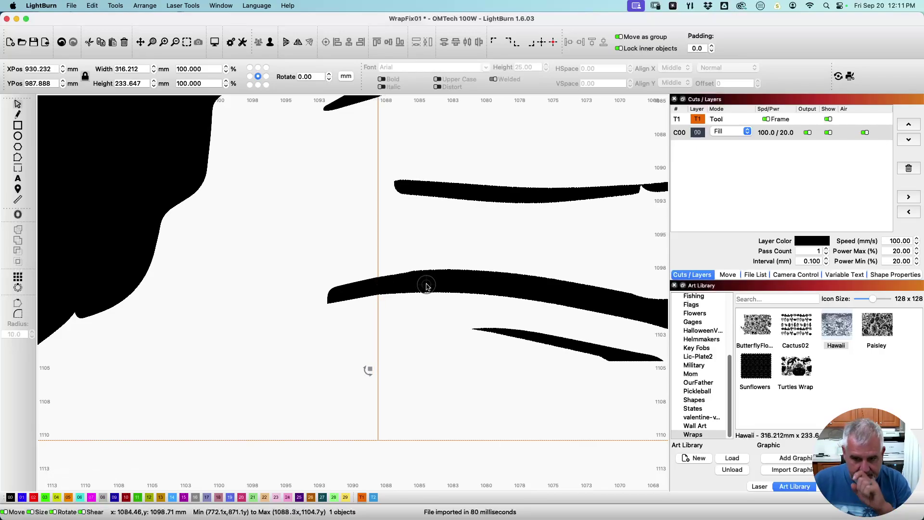
# Shift the right copy 5 mm away and back again to compare the stroke ends near the wrap's bottom edge
pyautogui.scroll(-5, 427, 316)
pyautogui.scroll(2, 441, 305)
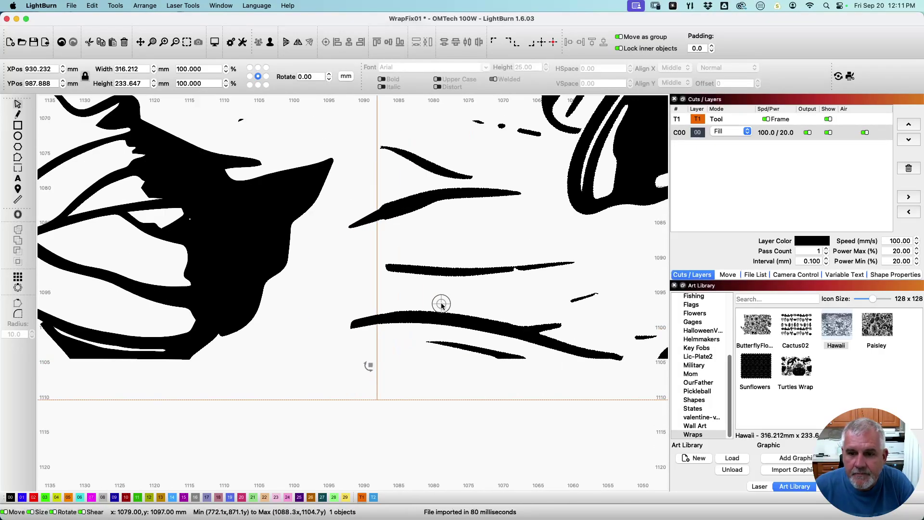
pyautogui.scroll(3, 442, 304)
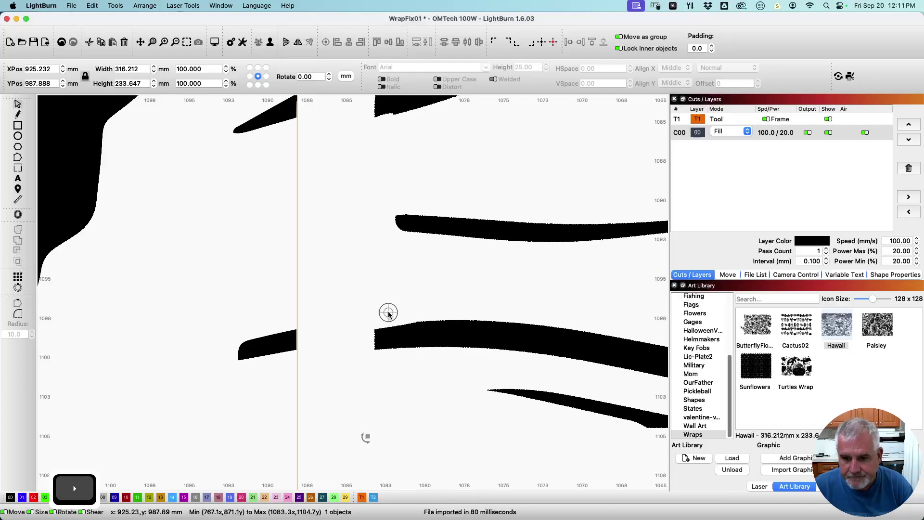
pyautogui.scroll(-3, 404, 283)
pyautogui.press('Left')
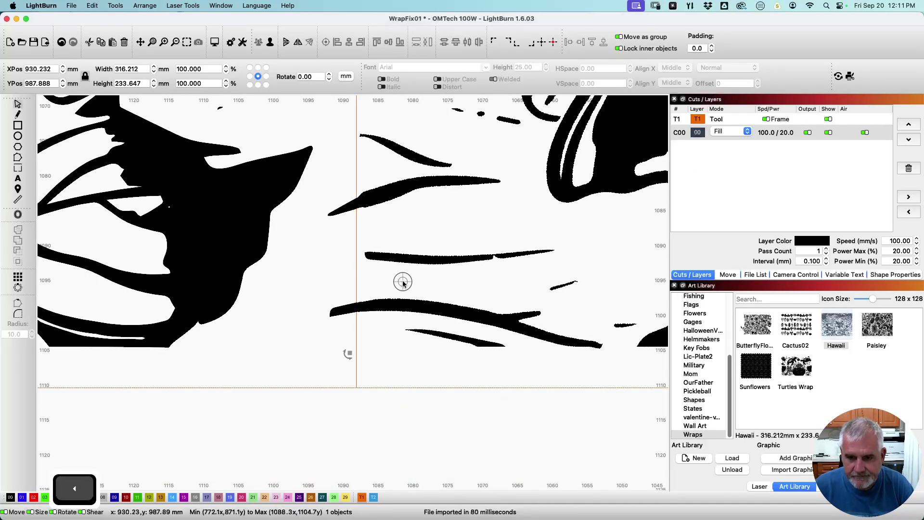
# Select the right Hawaii copy together with its border frame and move both 5 mm to the right
pyautogui.moveTo(502, 418); pyautogui.dragTo(456, 386)
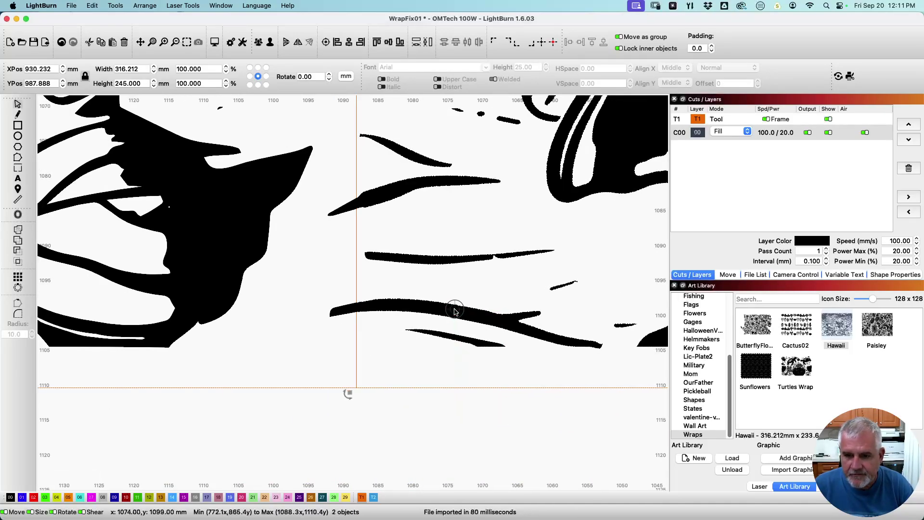
pyautogui.press('Right')
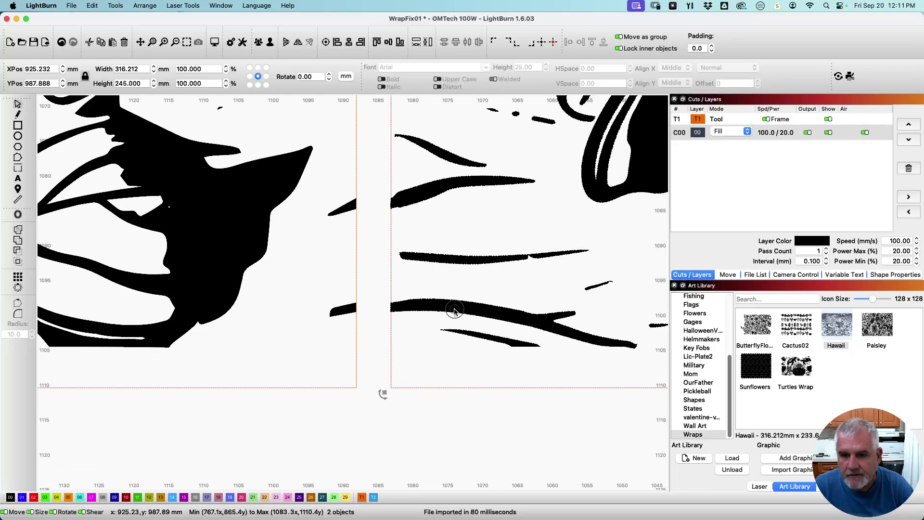
# Examine the cut stroke ends on both sides of the separated seam against the frame edges in the wrap's lower part
pyautogui.scroll(3, 409, 305)
pyautogui.scroll(2, 408, 305)
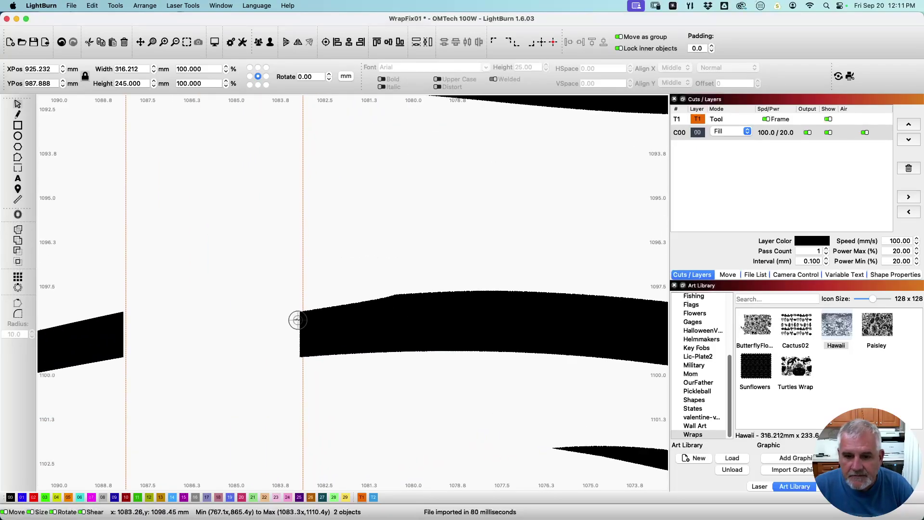
pyautogui.scroll(10, 310, 202)
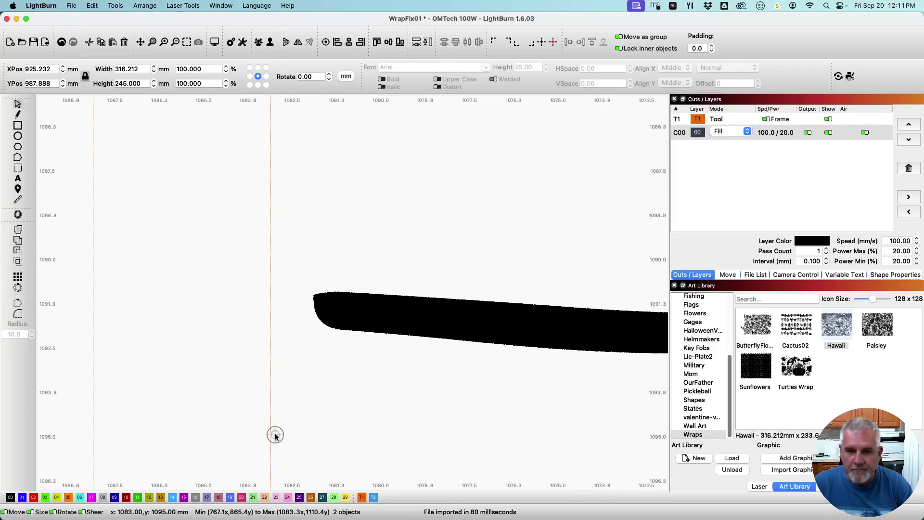
pyautogui.scroll(5, 205, 292)
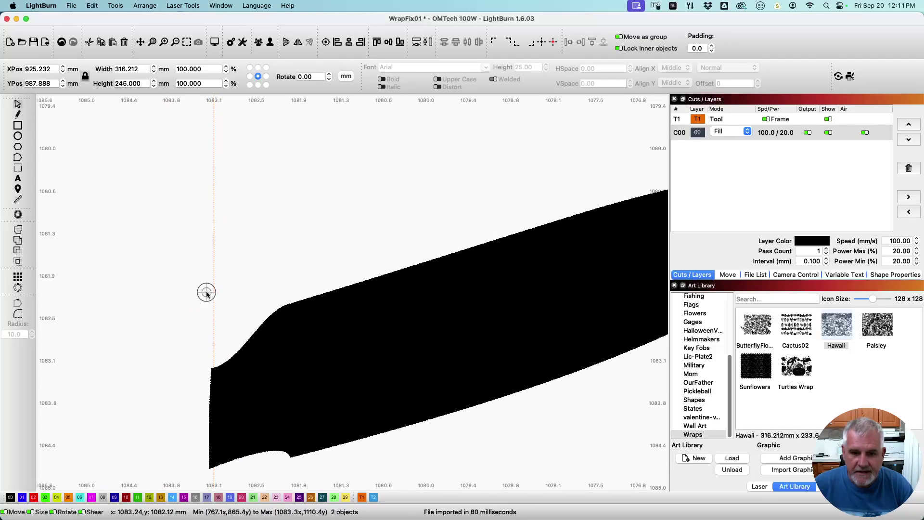
pyautogui.scroll(-3, 212, 299)
pyautogui.scroll(2, 231, 320)
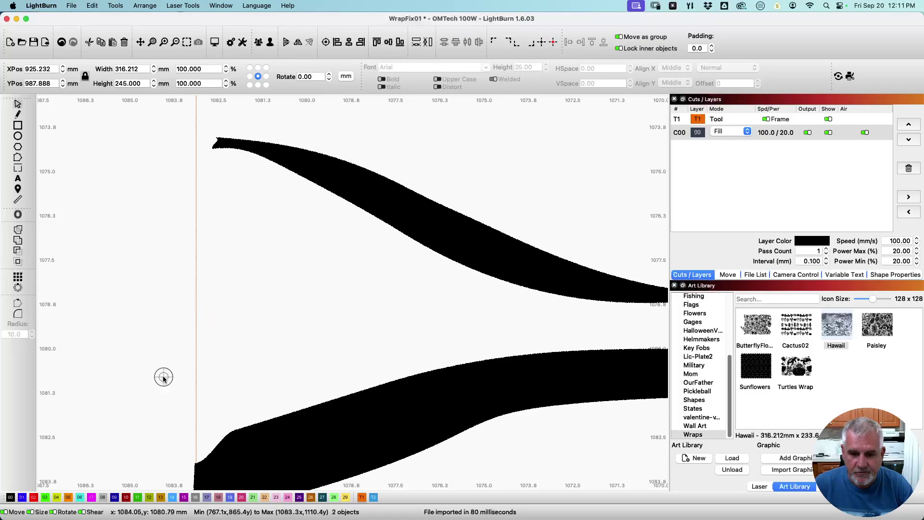
pyautogui.scroll(4, 196, 248)
pyautogui.hscroll(-5, 425, 264)
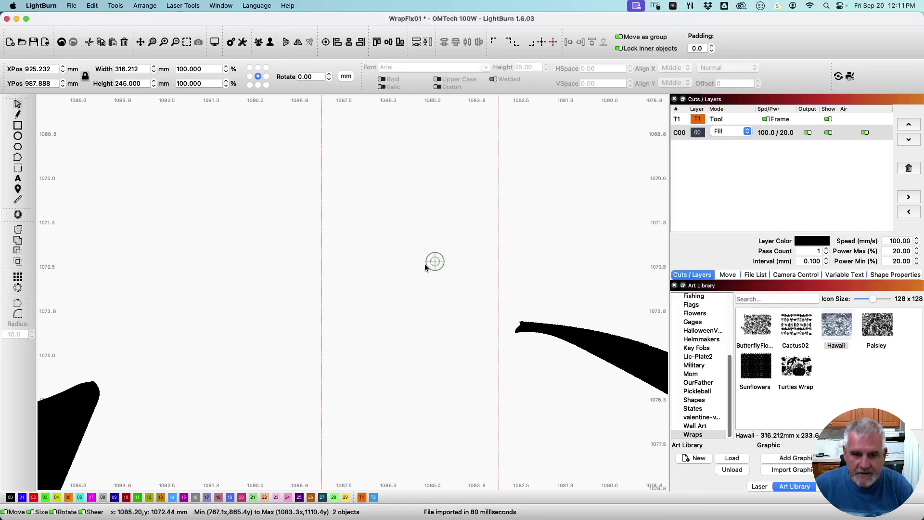
pyautogui.scroll(-3, 310, 361)
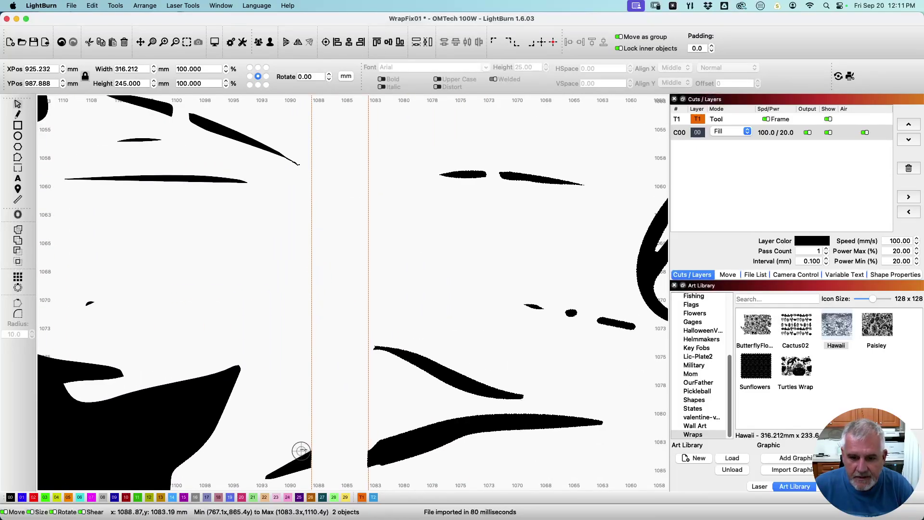
pyautogui.scroll(8, 309, 453)
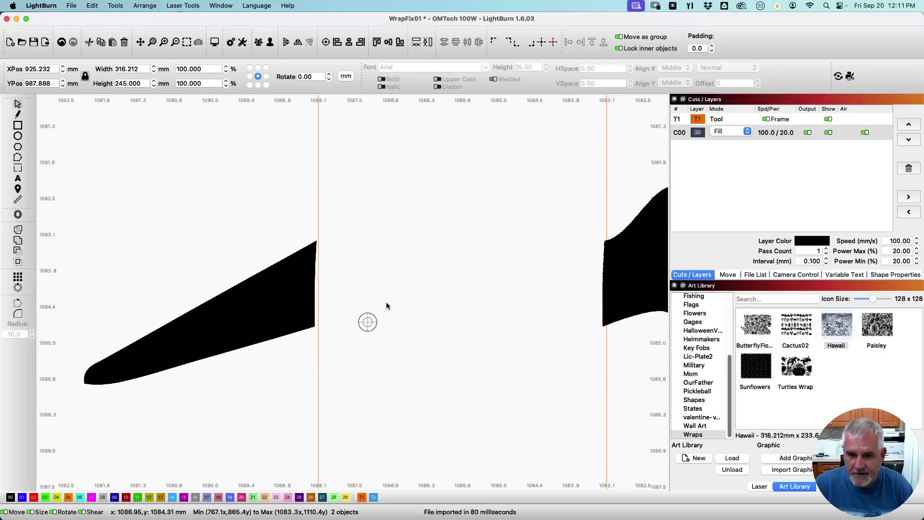
pyautogui.scroll(-10, 409, 270)
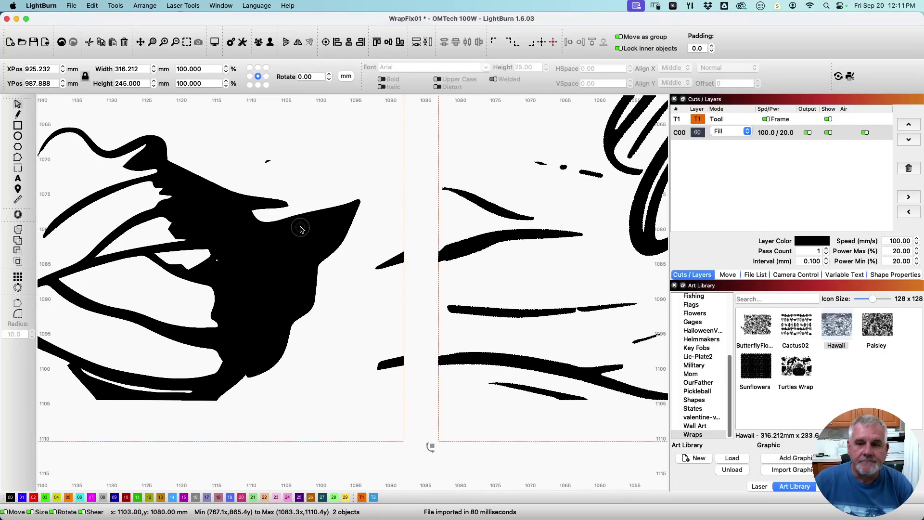
pyautogui.scroll(-12, 300, 228)
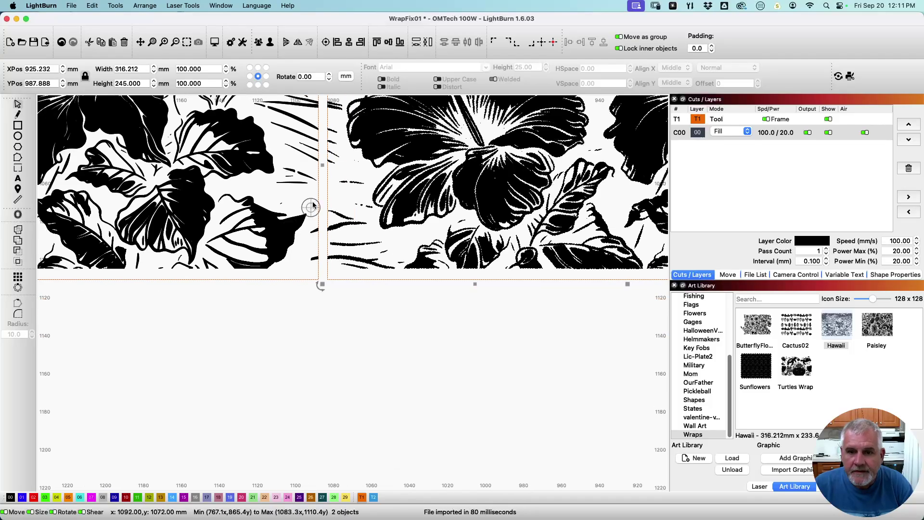
pyautogui.scroll(-5, 351, 258)
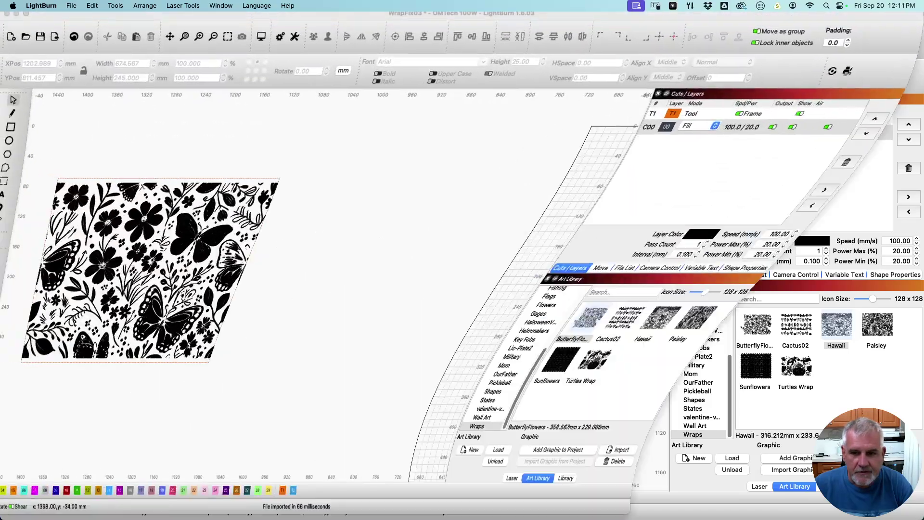
# In the WrapFix03 project, select the butterfly and flower wrap with its border frame and duplicate it in place
pyautogui.scroll(1, 284, 342)
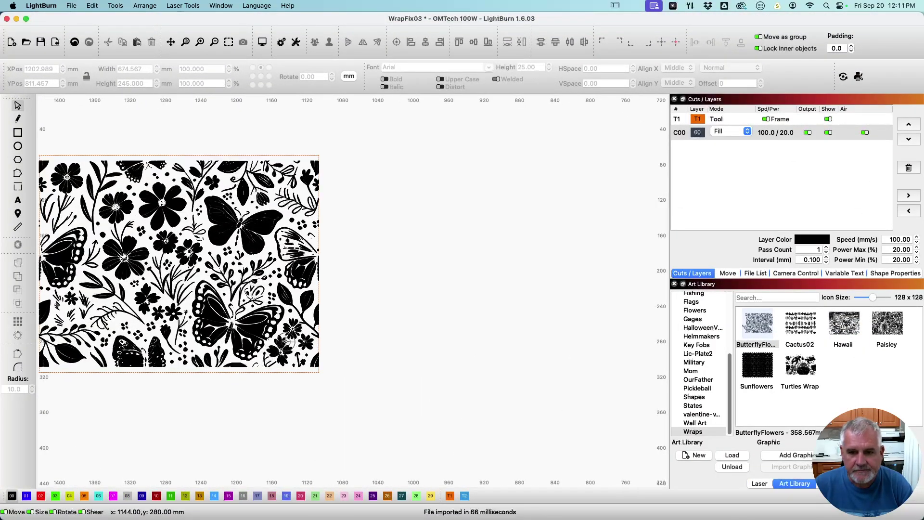
pyautogui.scroll(-1, 269, 286)
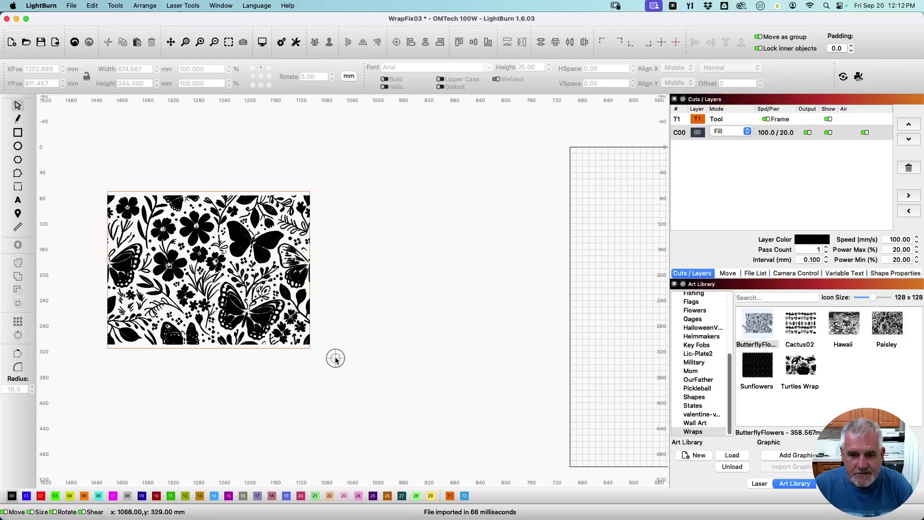
pyautogui.moveTo(334, 357); pyautogui.dragTo(249, 277)
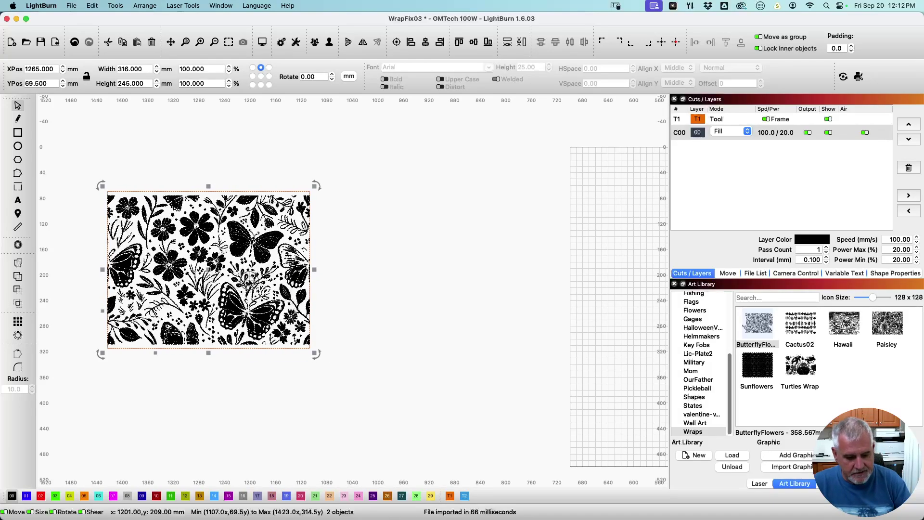
pyautogui.press('super')
pyautogui.press('super+d')
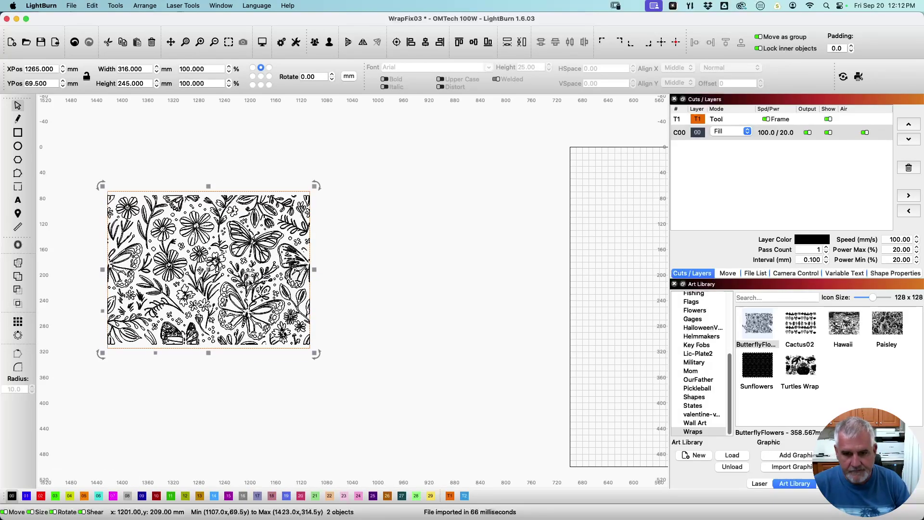
# Move the duplicated butterfly wrap and its frame 320 mm to the right, beside the original
pyautogui.hotkey('shift', 'Right')
pyautogui.hotkey('shift', 'Right')
pyautogui.hotkey('shift', 'Right')
pyautogui.hotkey('shift', 'Right')
pyautogui.hotkey('shift', 'Right')
pyautogui.hotkey('shift', 'Right')
pyautogui.hotkey('shift', 'Right')
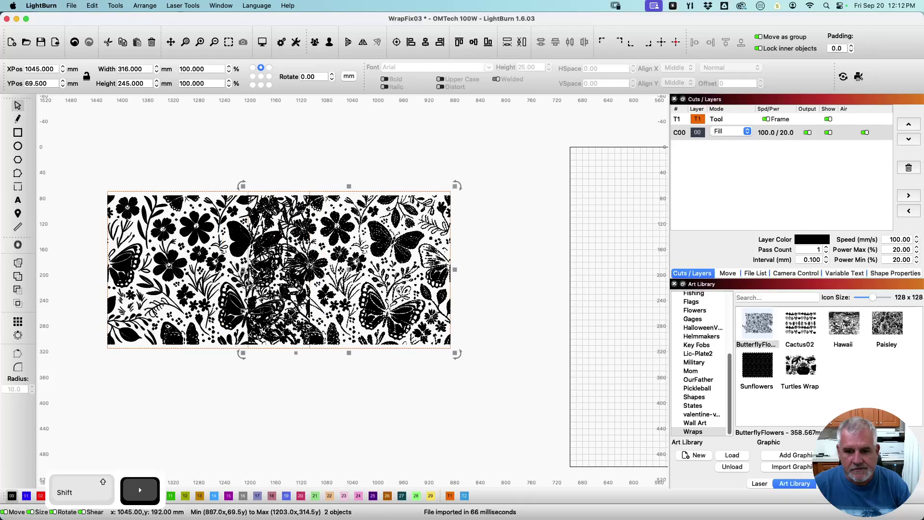
pyautogui.hotkey('shift', 'Right')
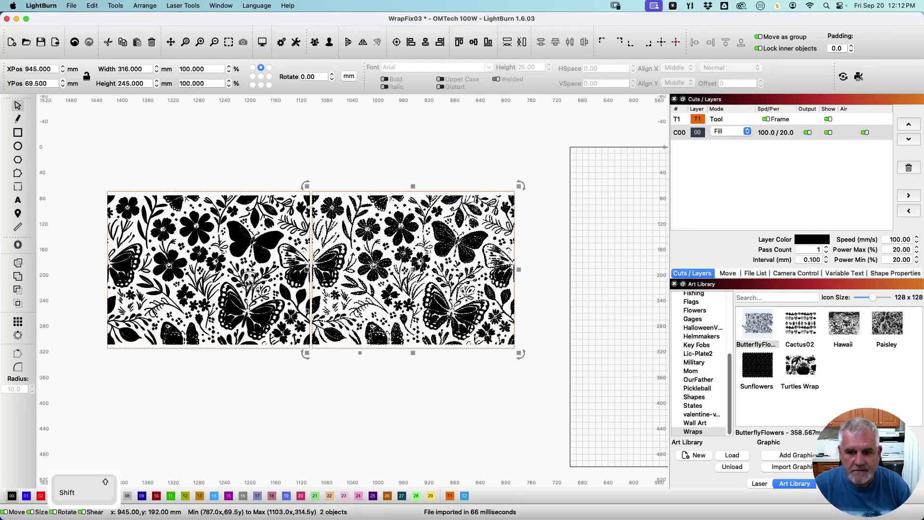
# Nudge the right copy back to XPos 949 mm so its frame edge meets the original's frame at the seam
pyautogui.scroll(10, 249, 278)
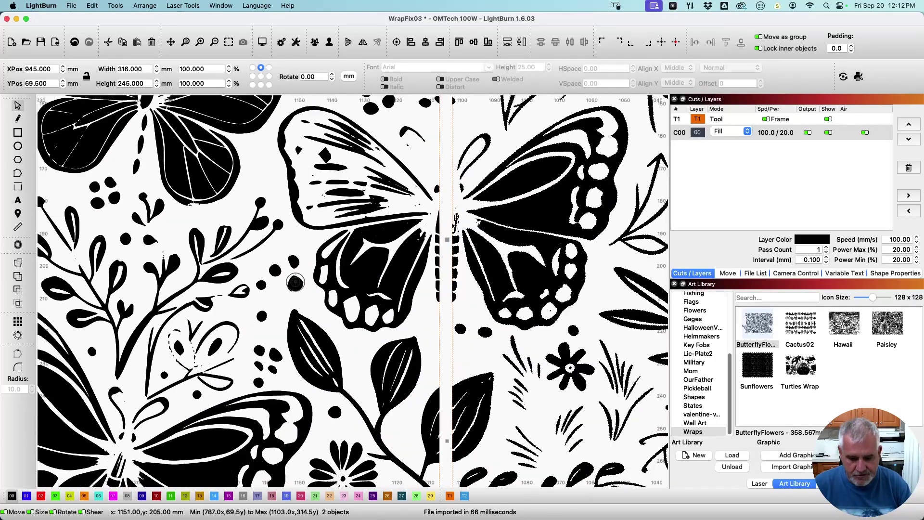
pyautogui.press('Left')
pyautogui.press('super')
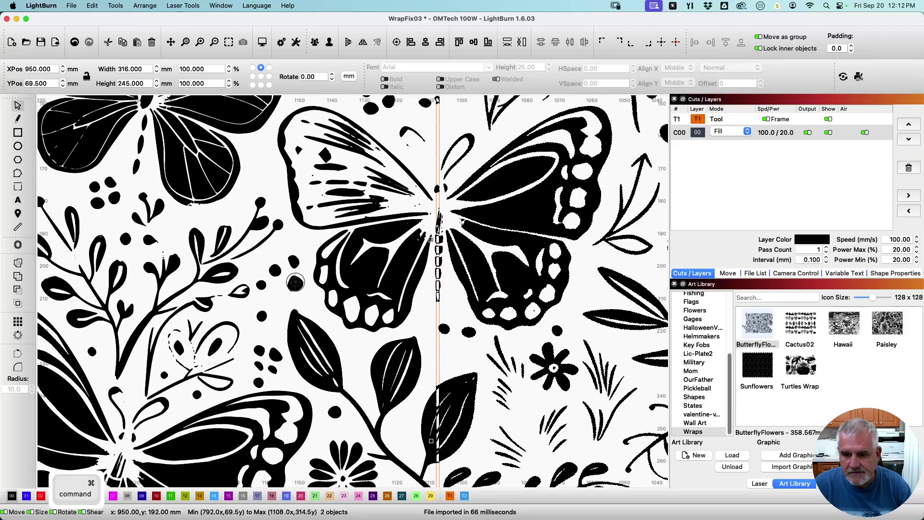
pyautogui.press('super+Left')
pyautogui.press('super+Left')
pyautogui.press('super+Left')
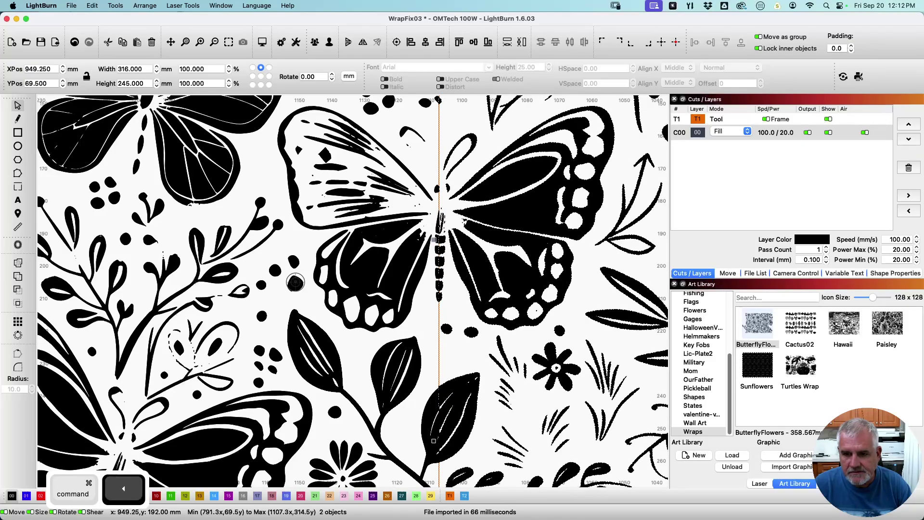
pyautogui.press('super+Left')
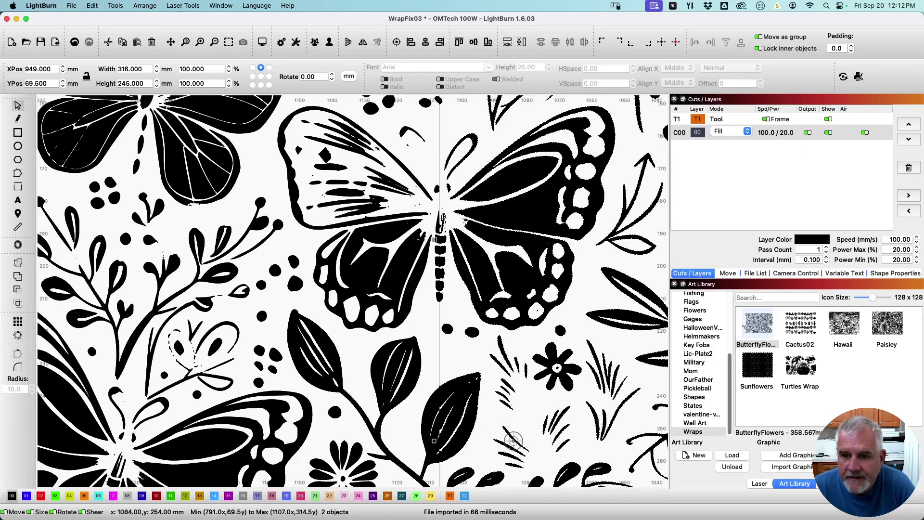
# Examine the seam between the two butterfly wraps and compare it with the second wrap pair lower in the workspace
pyautogui.scroll(-5, 430, 288)
pyautogui.scroll(6, 427, 336)
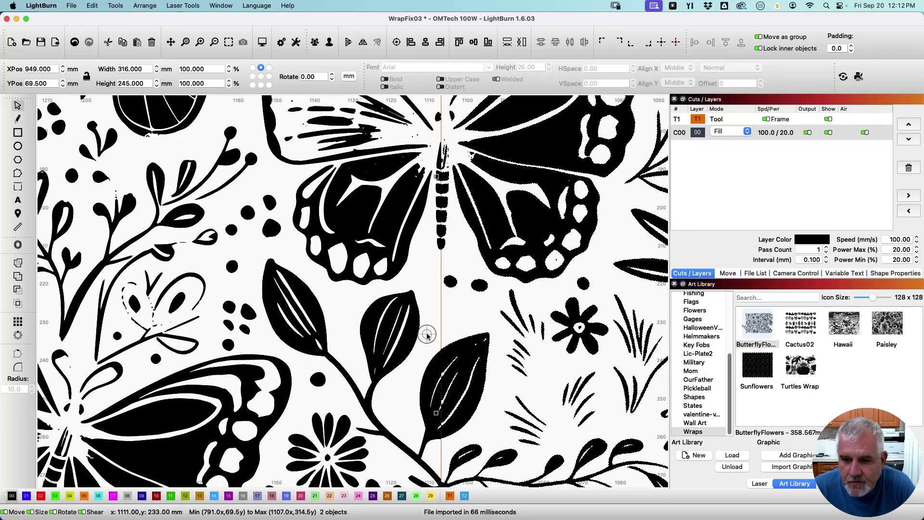
pyautogui.scroll(-2, 427, 336)
pyautogui.scroll(-2, 428, 322)
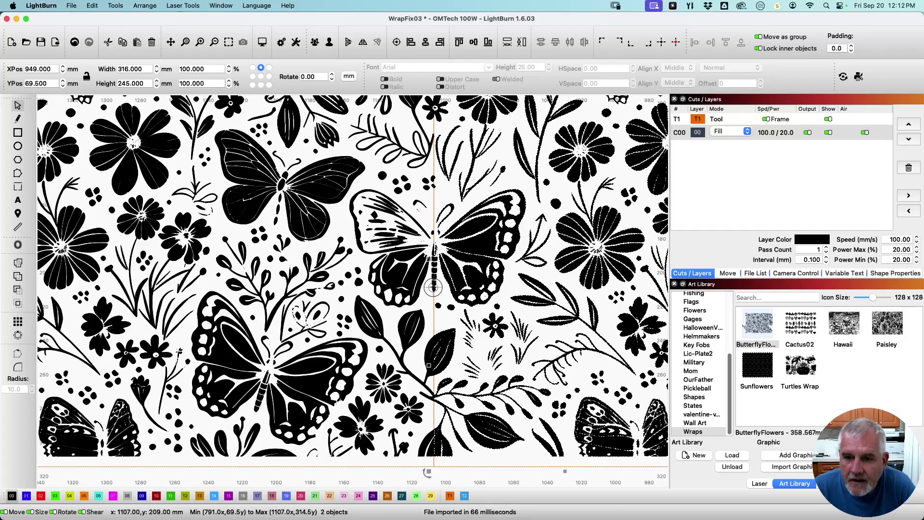
pyautogui.scroll(3, 434, 288)
pyautogui.scroll(-3, 458, 344)
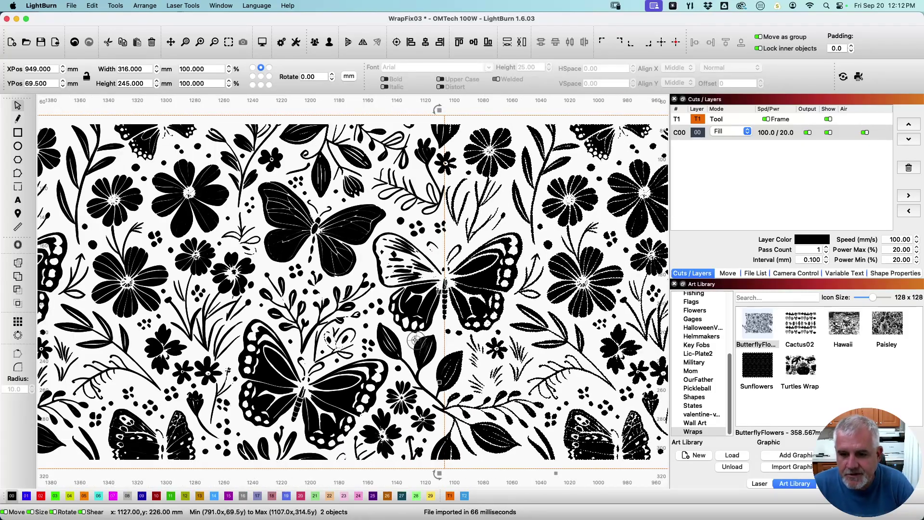
pyautogui.scroll(-5, 415, 340)
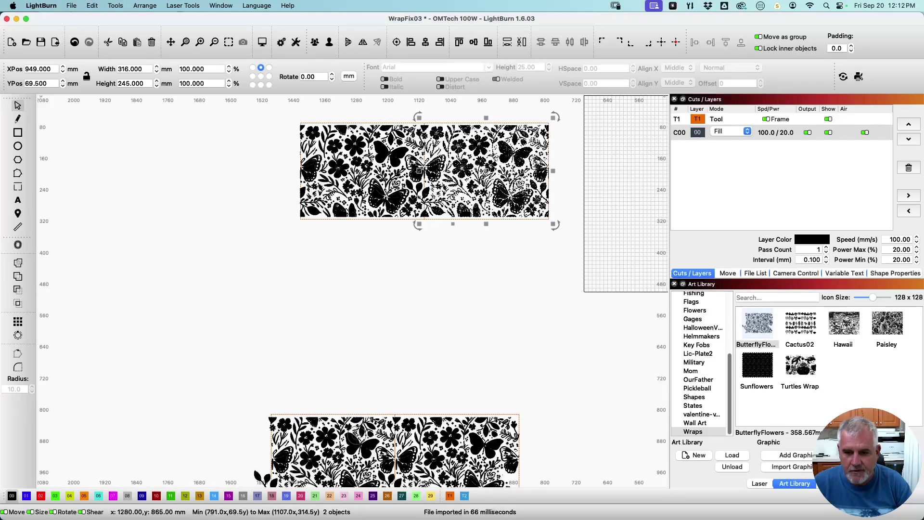
pyautogui.scroll(-2, 261, 476)
pyautogui.scroll(-3, 309, 347)
pyautogui.scroll(3, 269, 348)
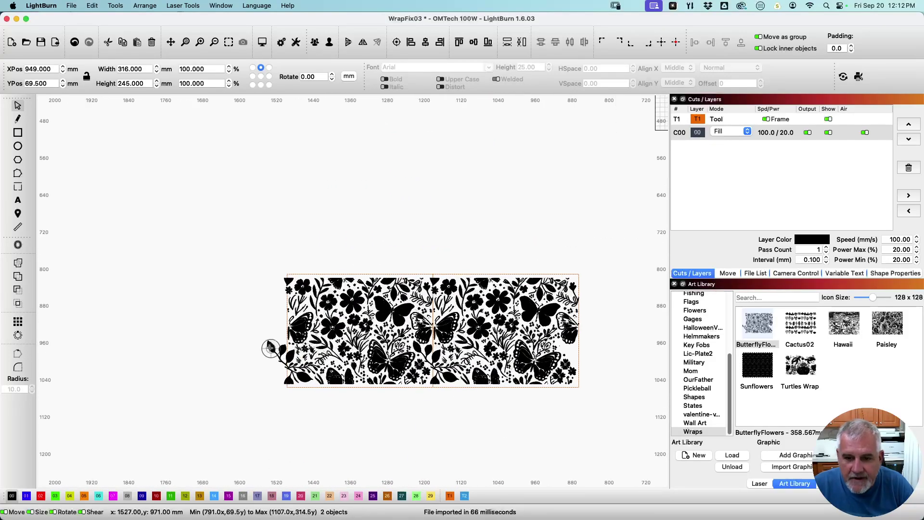
pyautogui.scroll(3, 270, 347)
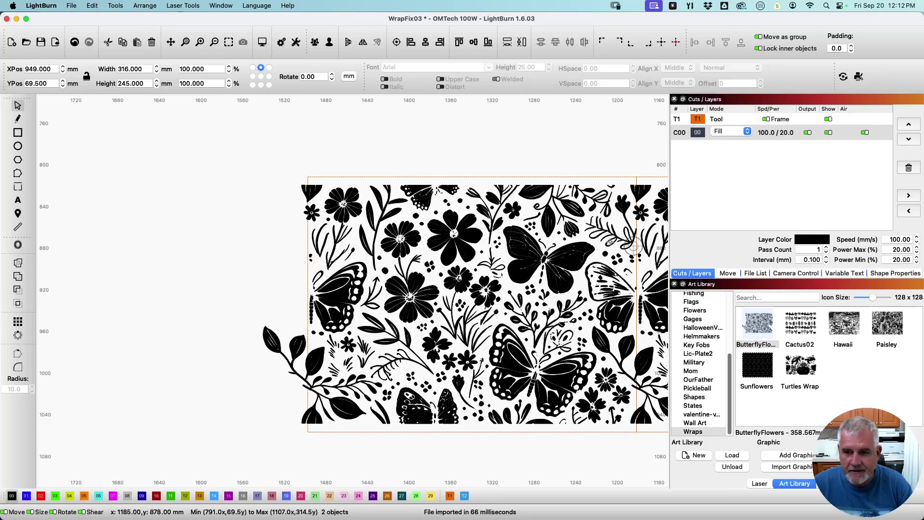
pyautogui.scroll(-2, 537, 244)
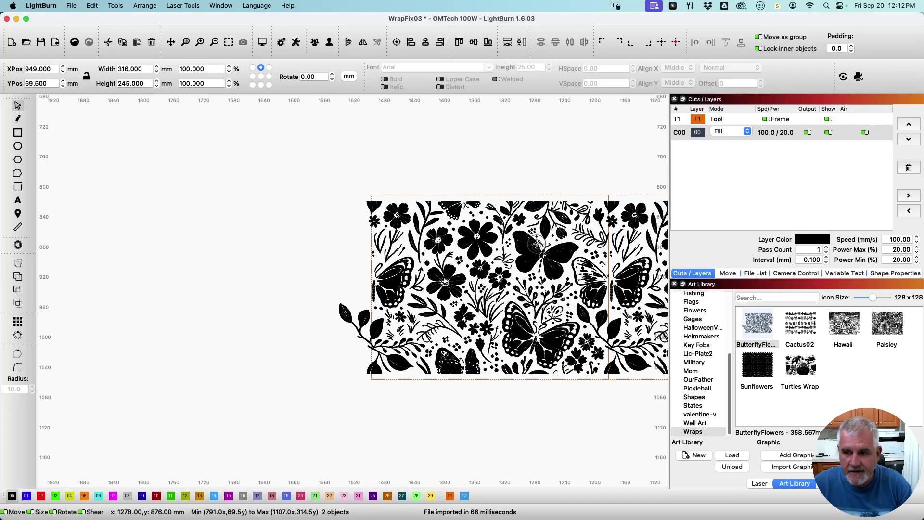
# Shift the left wrap of the lower pair 65 mm to the left to separate it from its neighbour
pyautogui.click(513, 361)
pyautogui.press('Left')
pyautogui.press('Left')
pyautogui.press('Left')
pyautogui.press('Left')
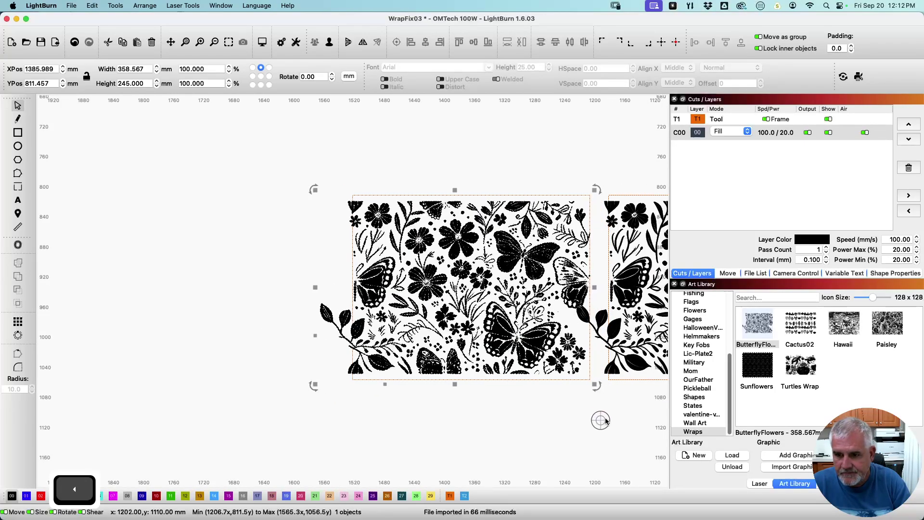
pyautogui.press('Left')
pyautogui.press('Left')
pyautogui.press('Left')
pyautogui.press('Left')
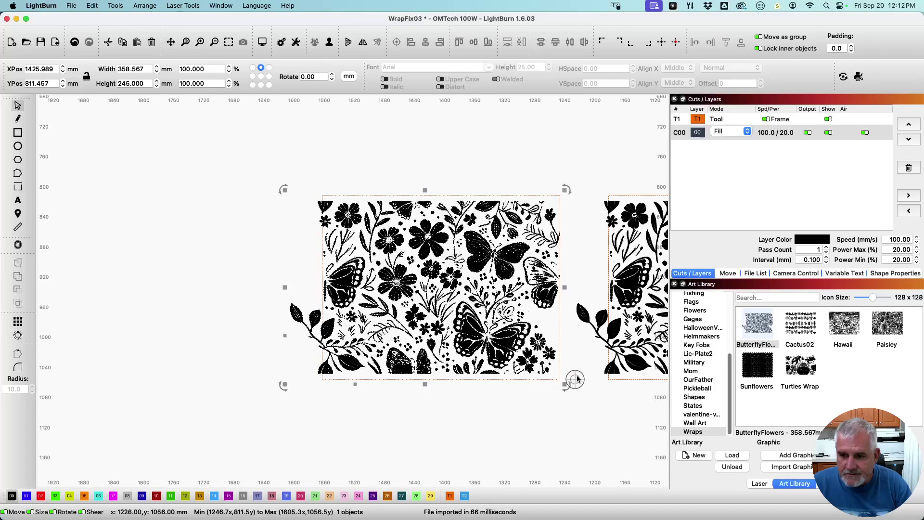
# Move the left wrap of the lower pair 65 mm back to the right to rejoin the seam
pyautogui.press('Right')
pyautogui.press('Right')
pyautogui.press('Right')
pyautogui.press('Right')
pyautogui.press('Right')
pyautogui.press('Right')
pyautogui.press('Right')
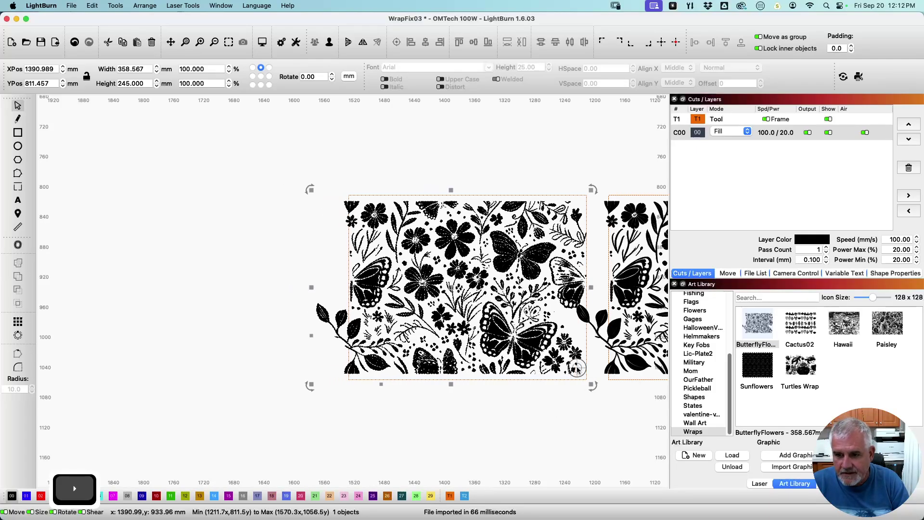
pyautogui.press('Right')
pyautogui.press('Right')
pyautogui.press('Right')
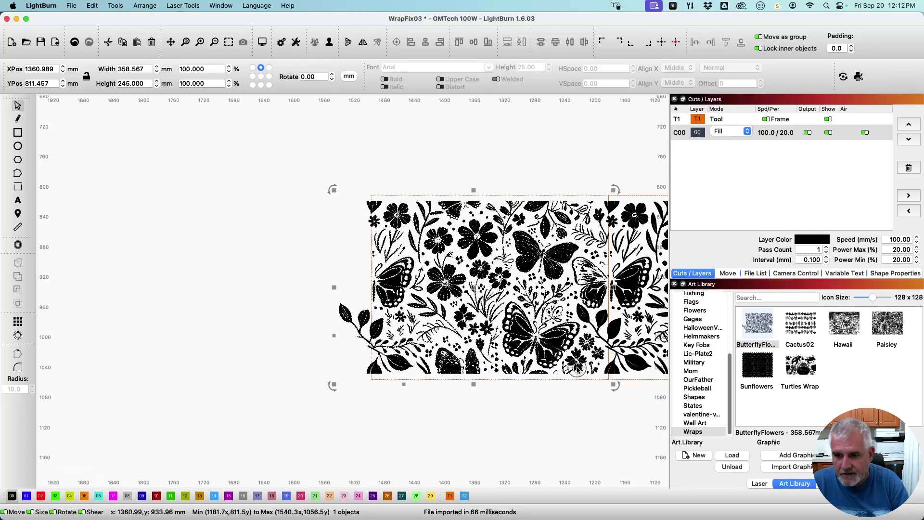
# Ungroup the artwork of the right butterfly wrap in the upper pair and clear the selection
pyautogui.scroll(5, 258, 367)
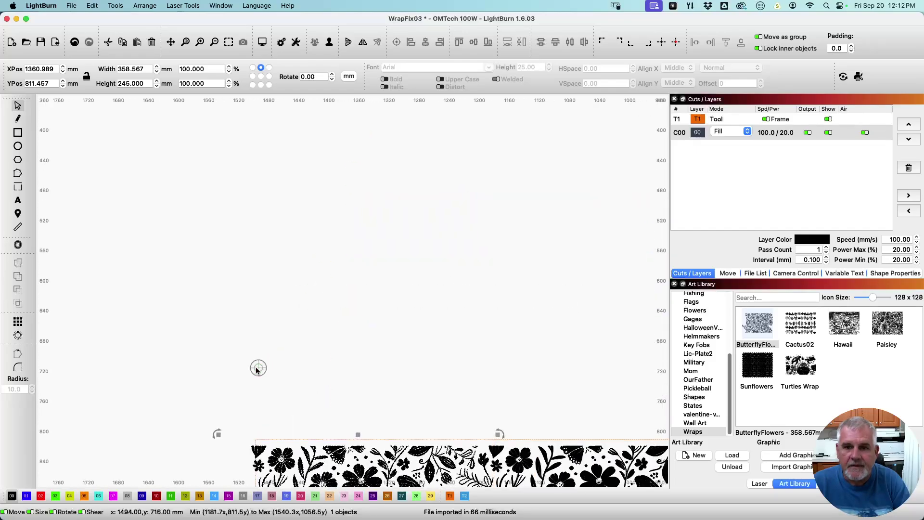
pyautogui.scroll(-5, 295, 221)
pyautogui.scroll(5, 238, 358)
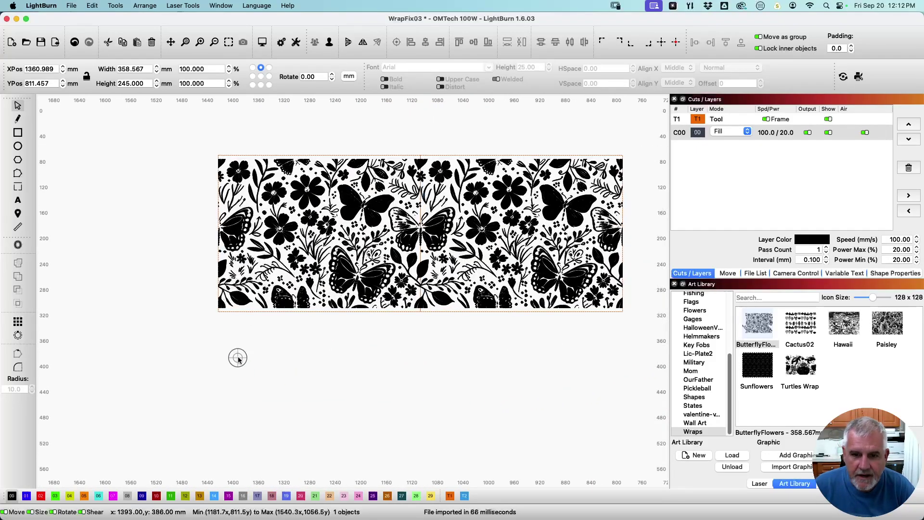
pyautogui.hscroll(5, 304, 384)
pyautogui.scroll(3, 357, 347)
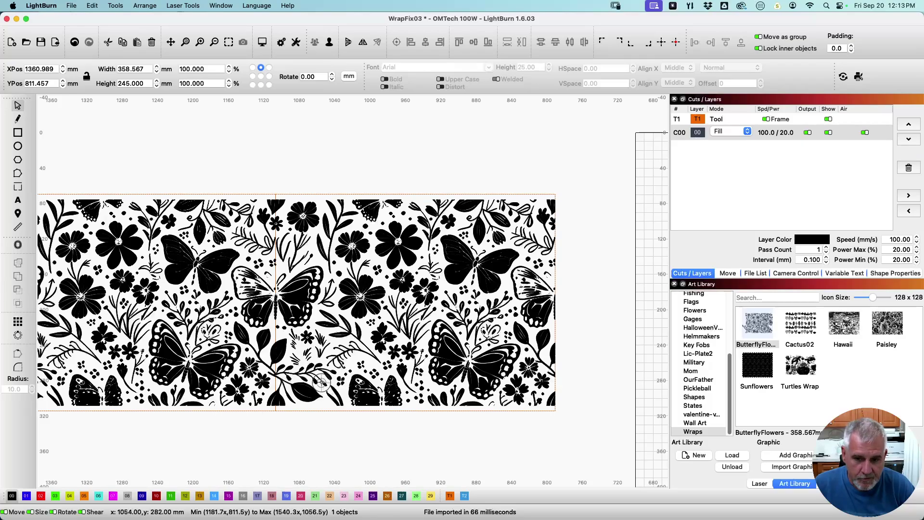
pyautogui.click(322, 272)
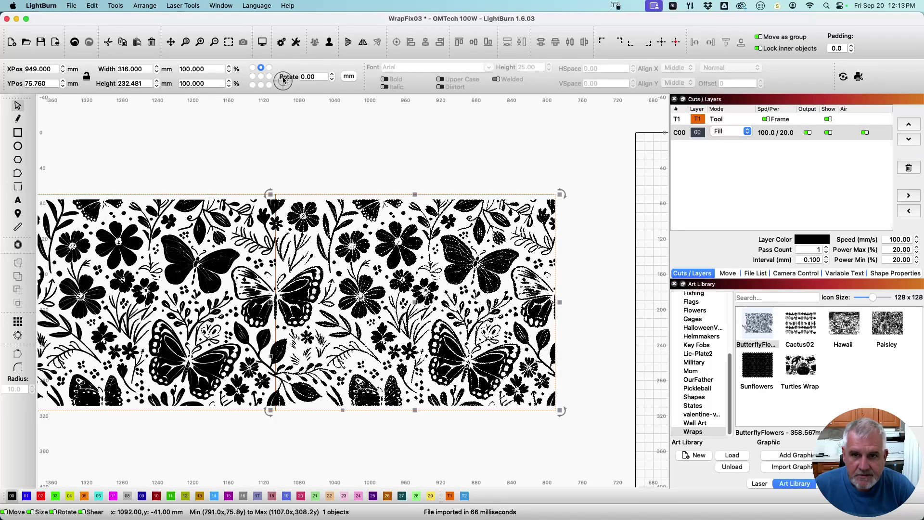
pyautogui.press('super+u')
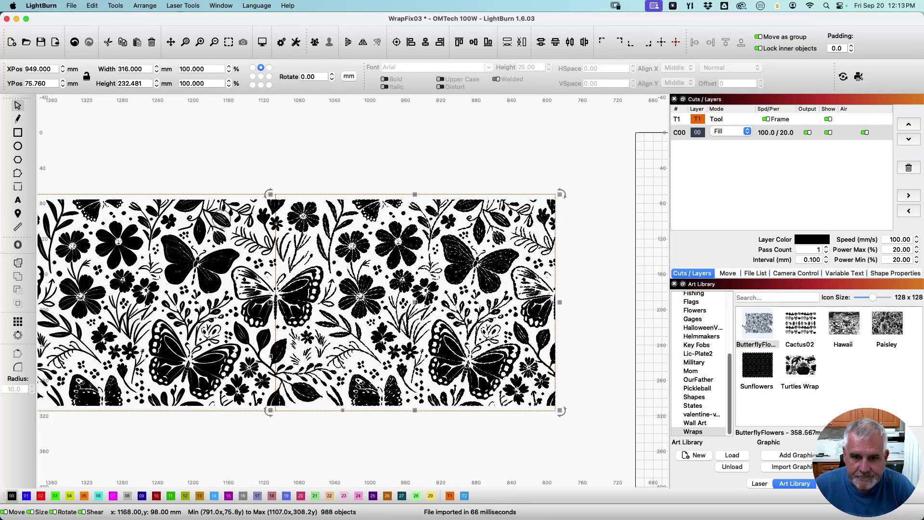
pyautogui.click(221, 219)
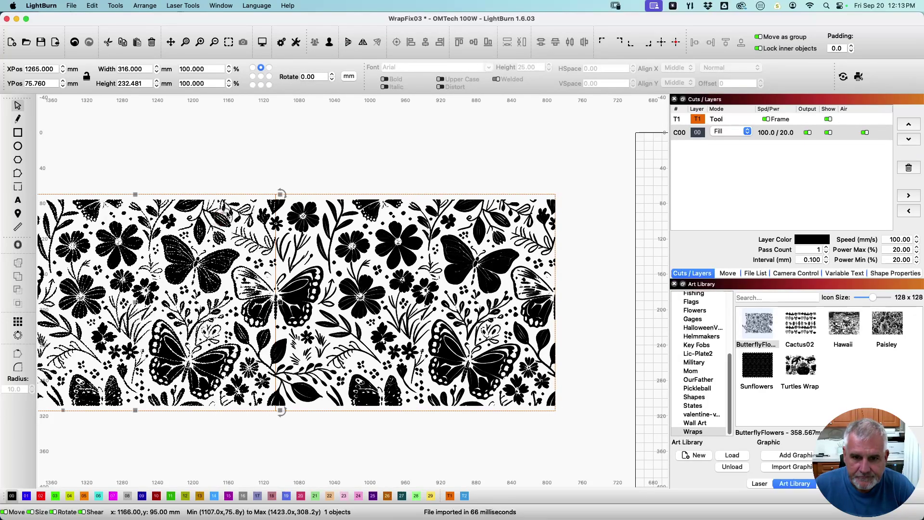
pyautogui.click(290, 140)
# Switch the C00 layer's mode to Line so the wrap artwork is drawn as outlines
pyautogui.scroll(4, 294, 154)
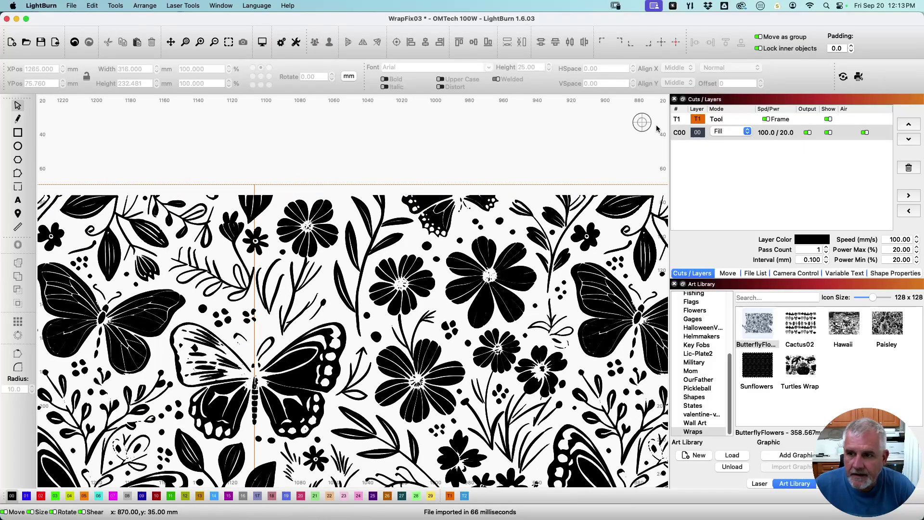
pyautogui.click(728, 132)
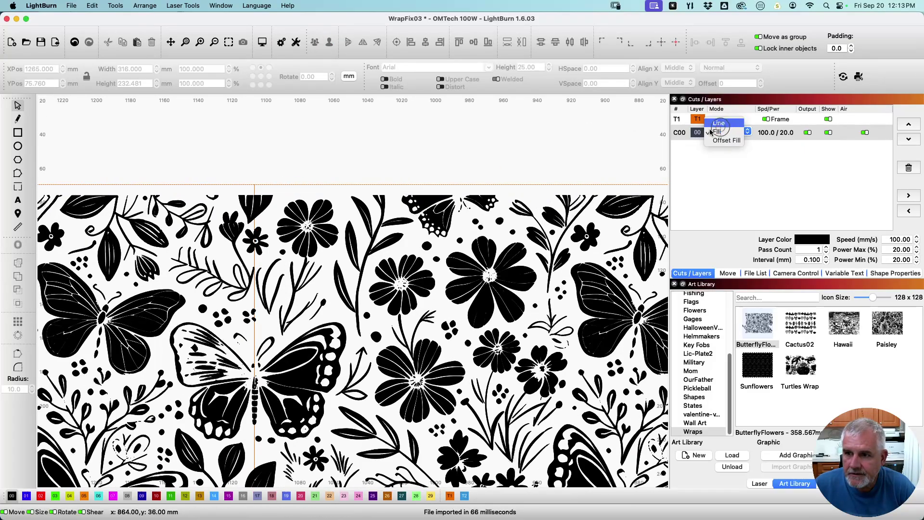
pyautogui.click(719, 123)
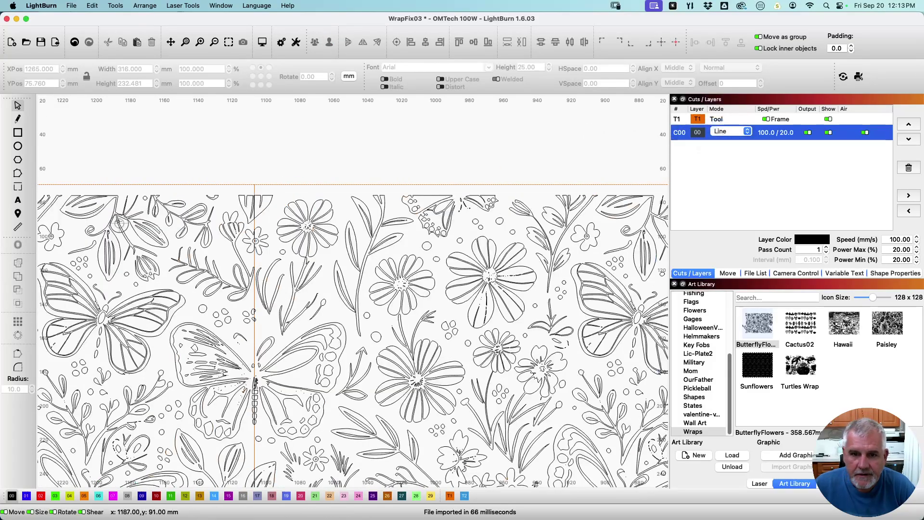
# Edit the nodes of the cut shape right of the seam at the wrap's upper edge, moving its lower corner node onto the left piece's end
pyautogui.click(18, 160)
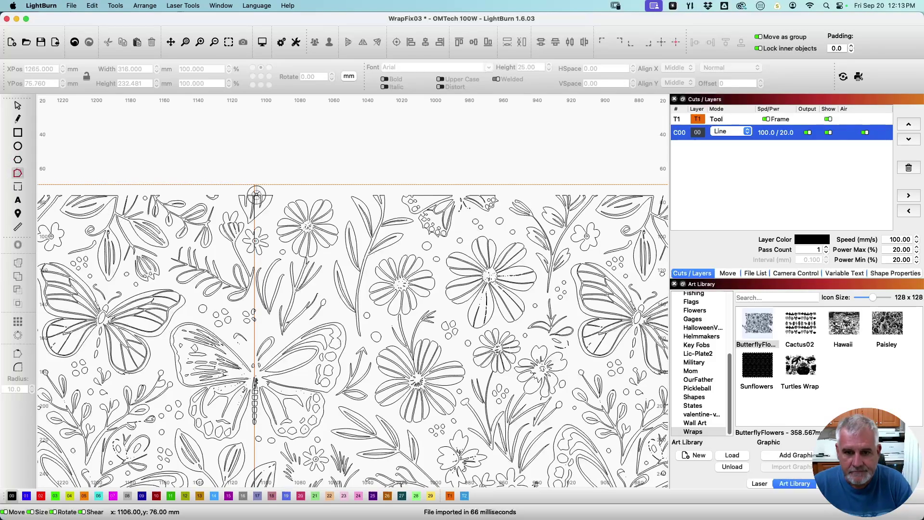
pyautogui.scroll(3, 256, 198)
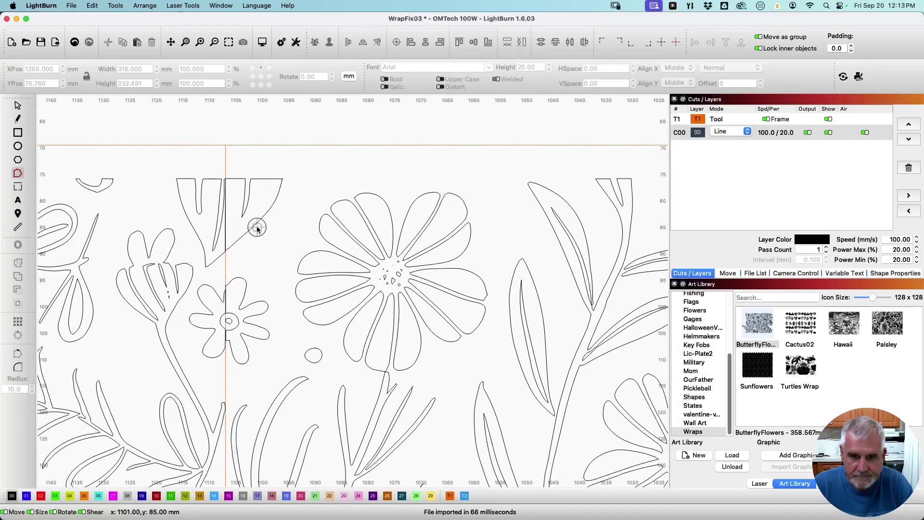
pyautogui.click(256, 226)
pyautogui.scroll(1, 256, 226)
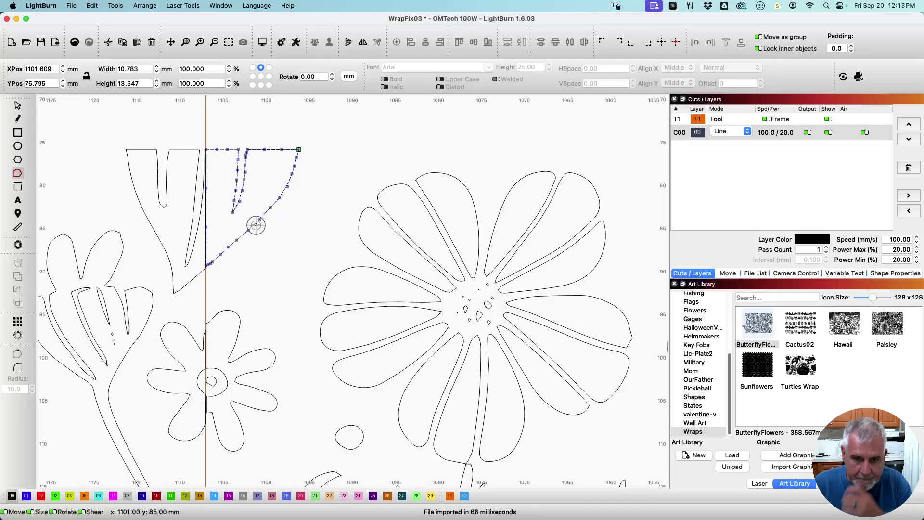
pyautogui.scroll(-5, 257, 225)
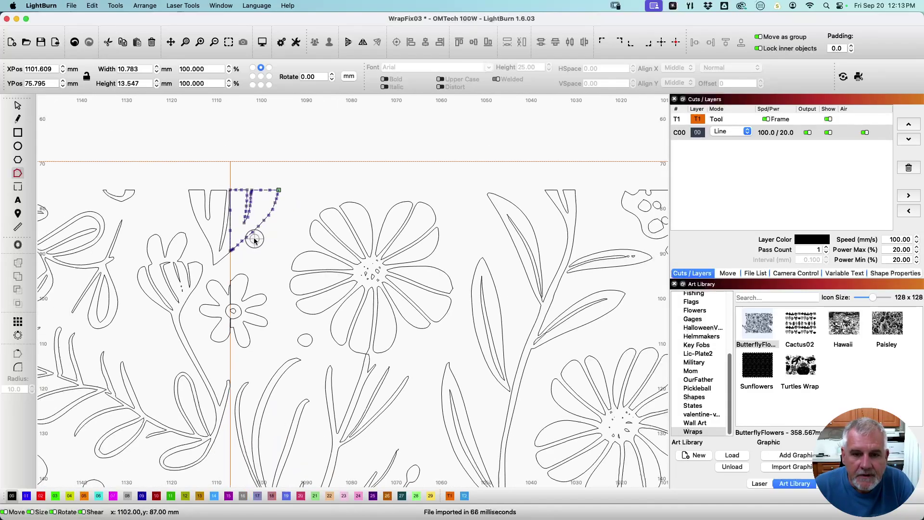
pyautogui.scroll(6, 247, 242)
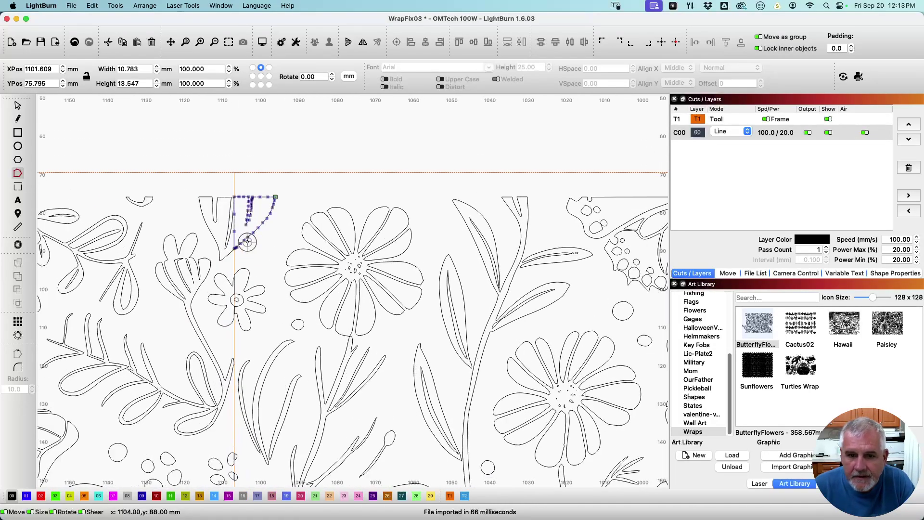
pyautogui.scroll(3, 220, 214)
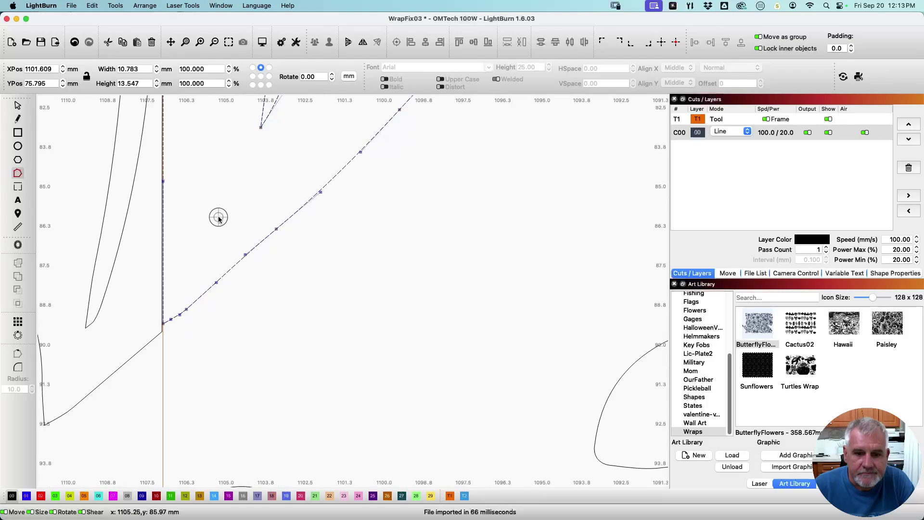
pyautogui.scroll(3, 241, 356)
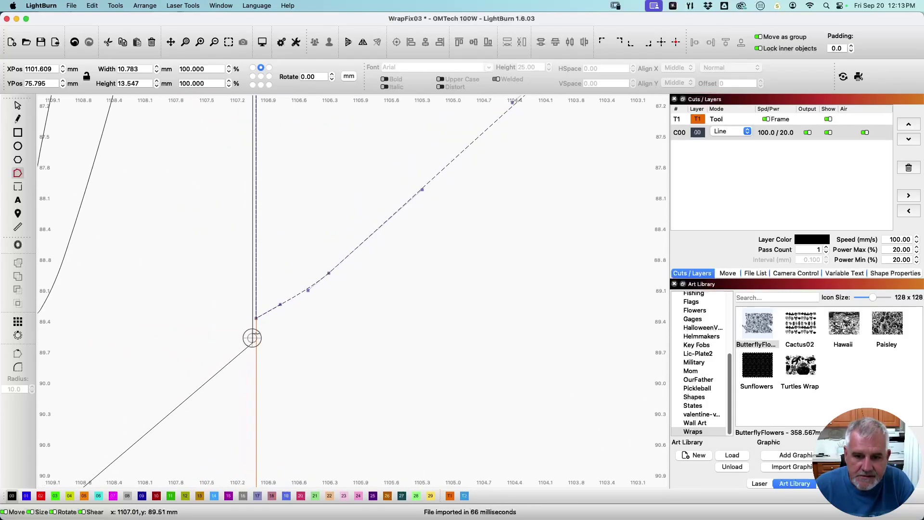
pyautogui.moveTo(257, 317); pyautogui.dragTo(251, 342)
pyautogui.scroll(4, 252, 342)
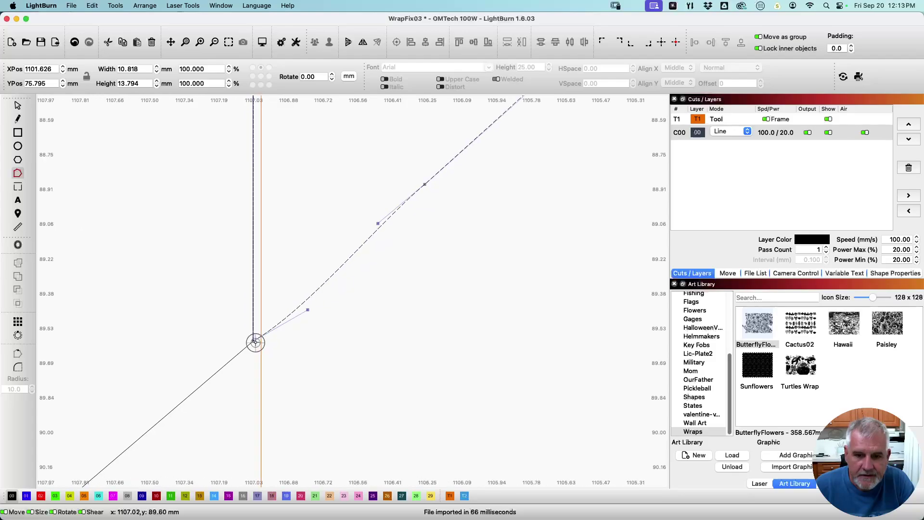
pyautogui.scroll(6, 263, 266)
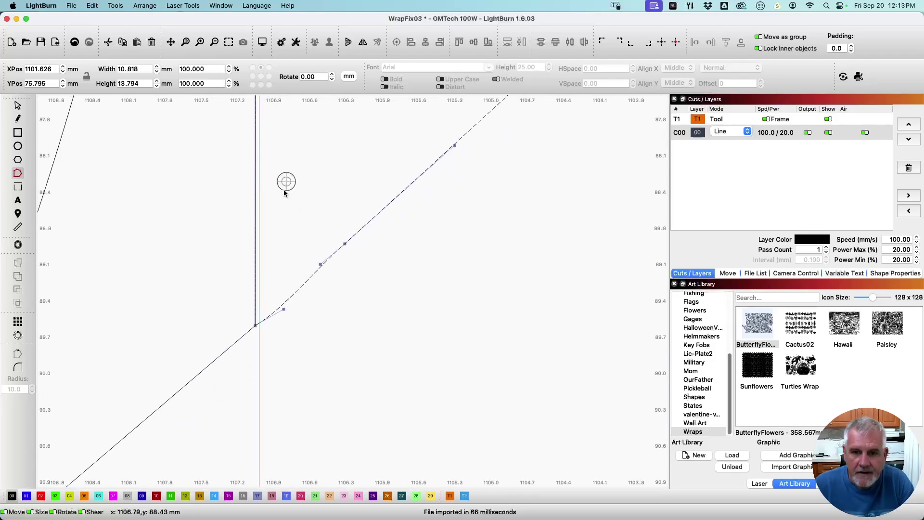
# Move the upper corner node of the cut shape right of the seam down onto the left piece's upper corner
pyautogui.scroll(-5, 157, 154)
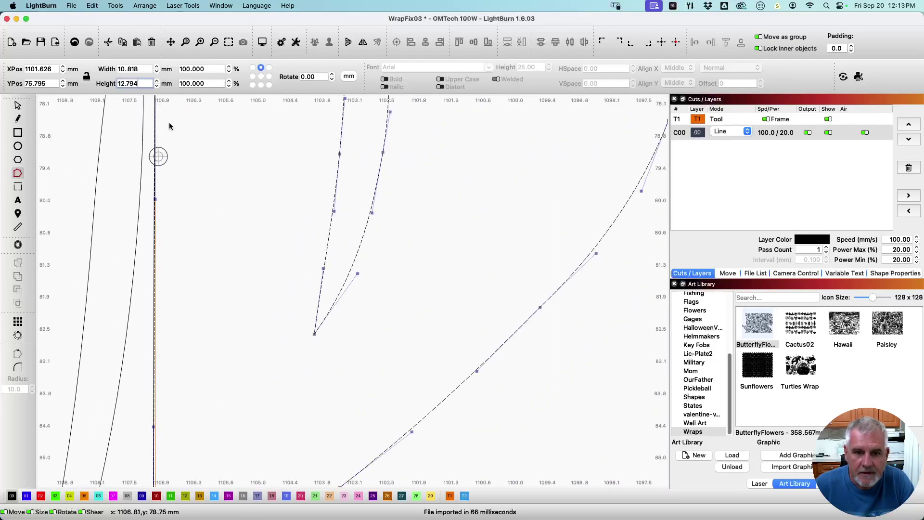
pyautogui.scroll(-4, 172, 398)
pyautogui.scroll(6, 146, 373)
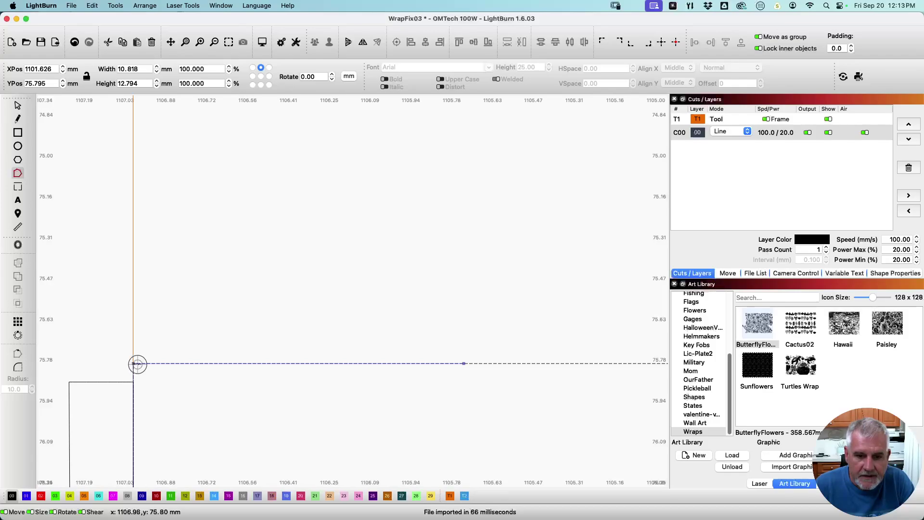
pyautogui.moveTo(134, 363); pyautogui.dragTo(133, 381)
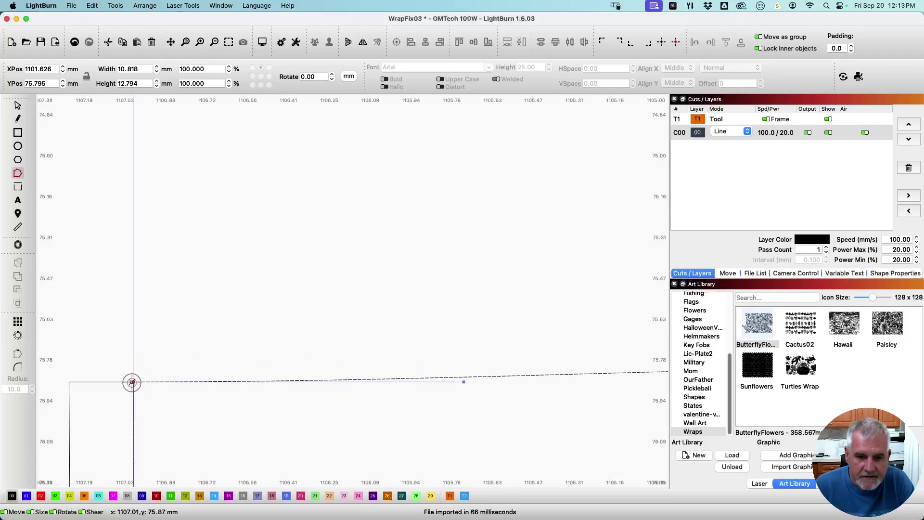
pyautogui.scroll(4, 133, 382)
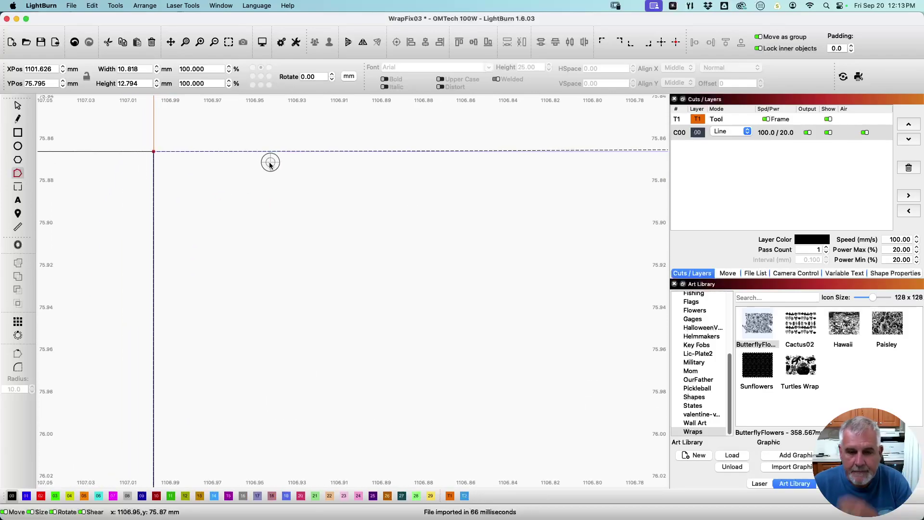
pyautogui.scroll(-2, 268, 253)
pyautogui.scroll(3, 268, 254)
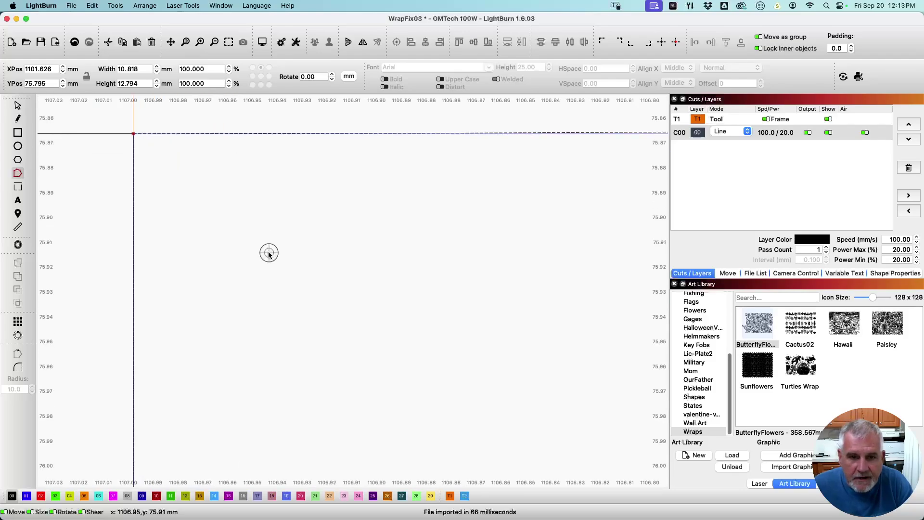
pyautogui.scroll(2, 269, 254)
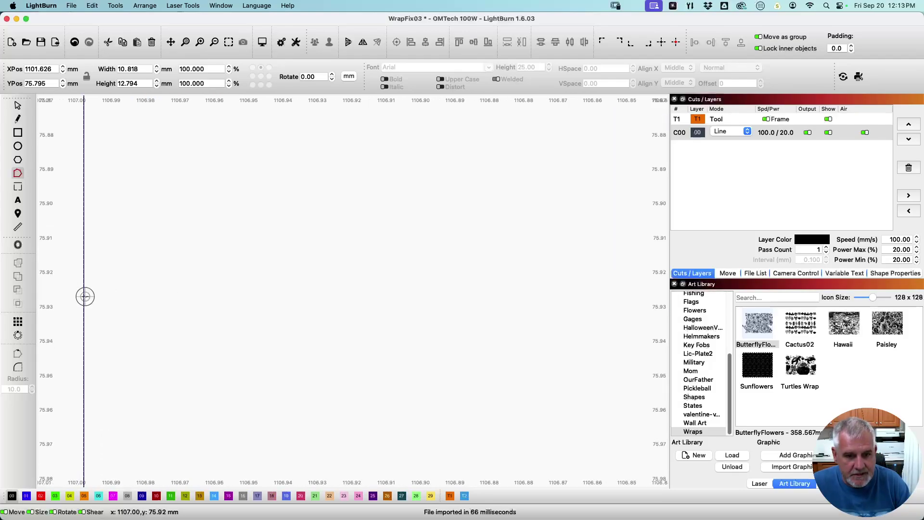
pyautogui.scroll(-3, 137, 271)
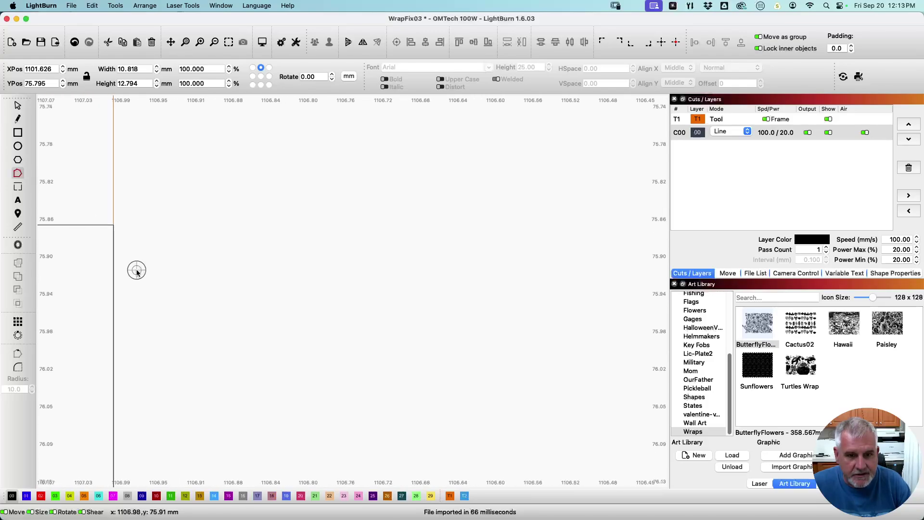
pyautogui.scroll(-5, 137, 271)
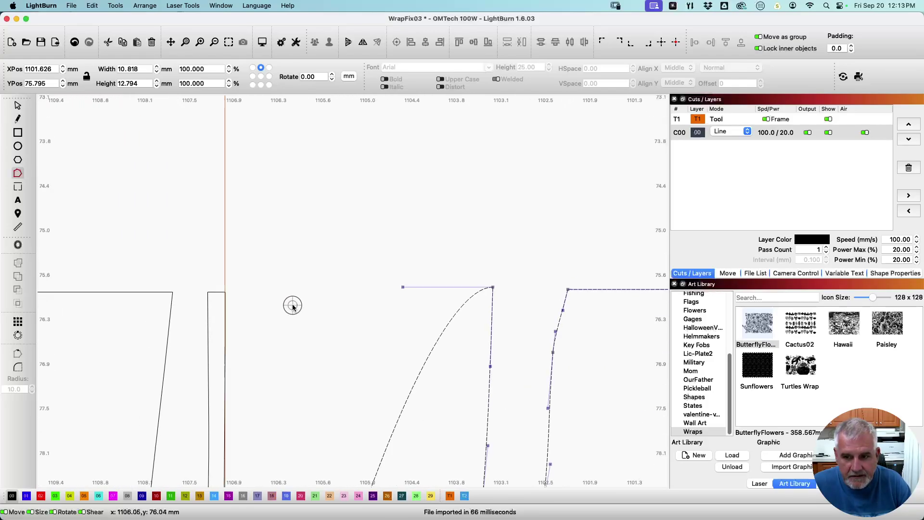
pyautogui.scroll(-1, 298, 311)
pyautogui.press('super+z')
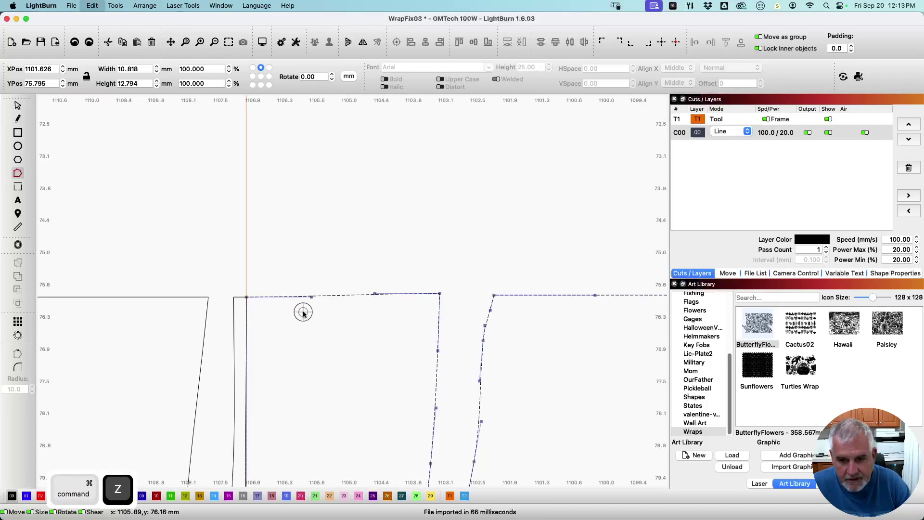
# Delete the right cut shape's straight edge segment along the seam, leaving its outline open there
pyautogui.scroll(2, 303, 312)
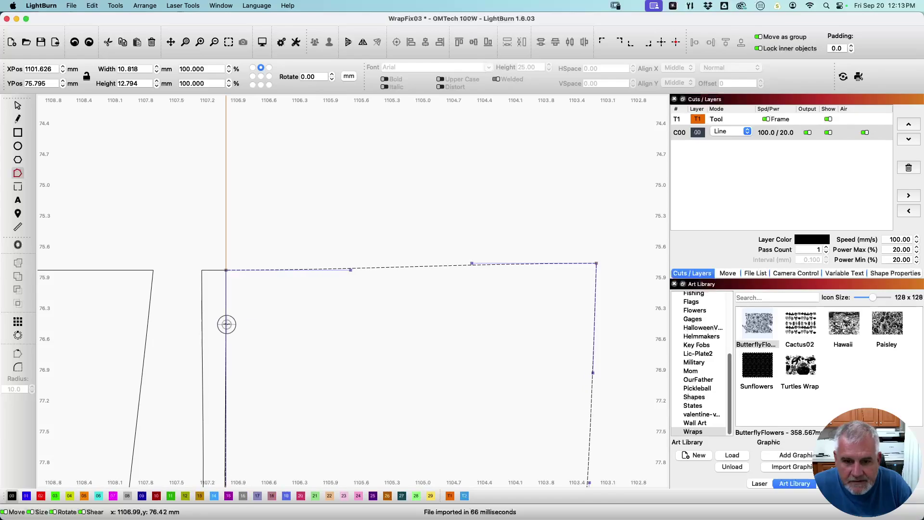
pyautogui.press('d')
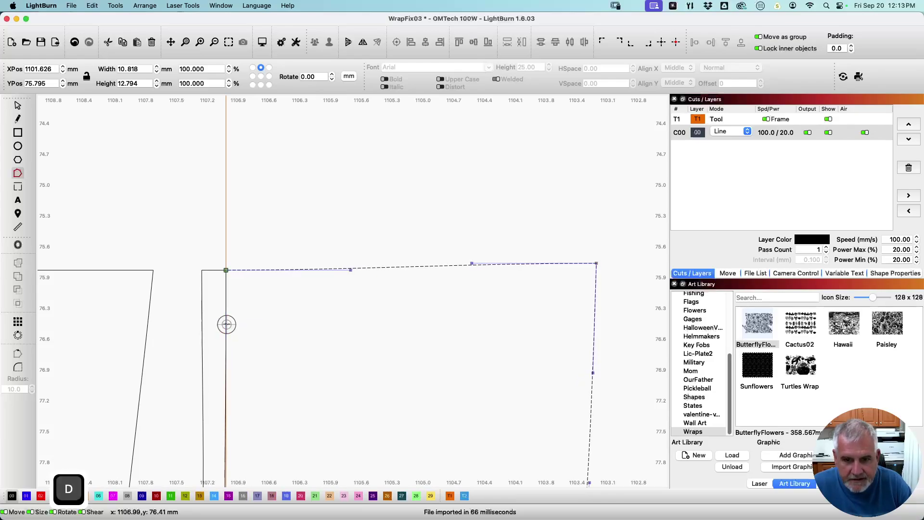
pyautogui.scroll(-2, 236, 286)
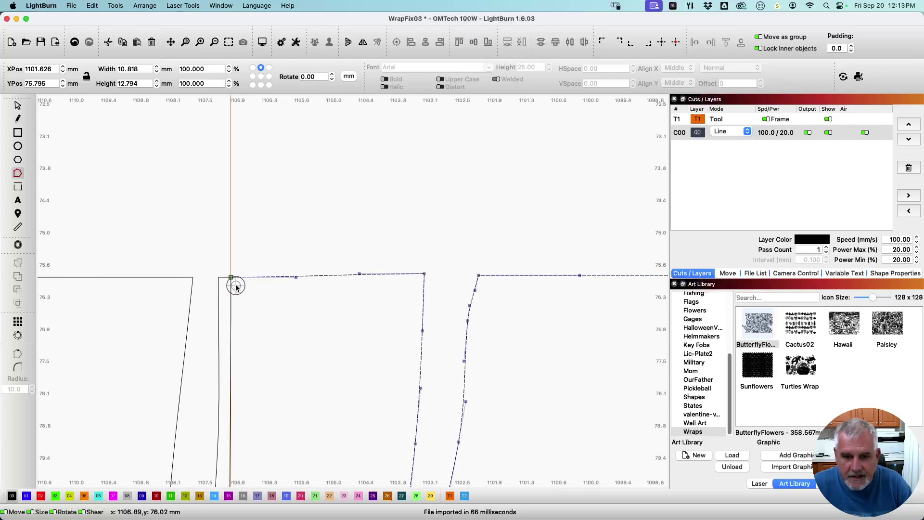
# Delete the left piece's outline segments along the seam, from its upper corner down to its lower end
pyautogui.scroll(1, 231, 289)
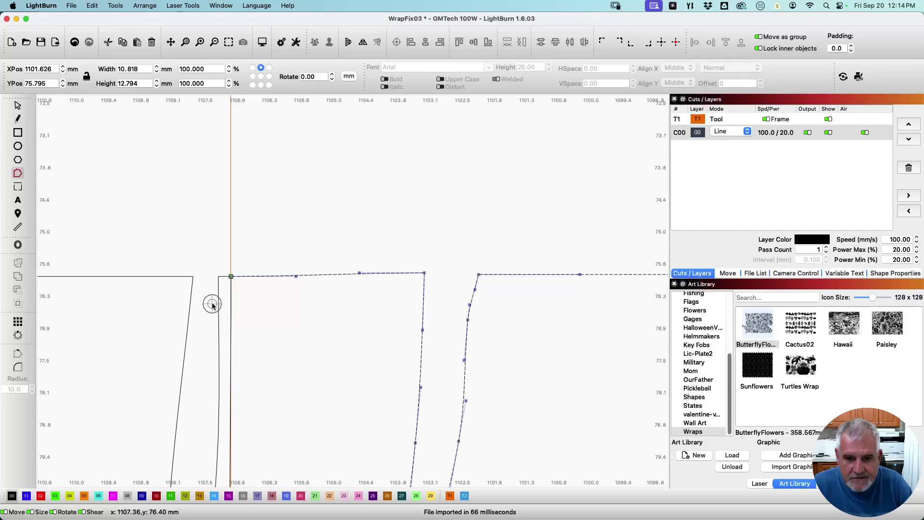
pyautogui.click(217, 299)
pyautogui.scroll(4, 233, 302)
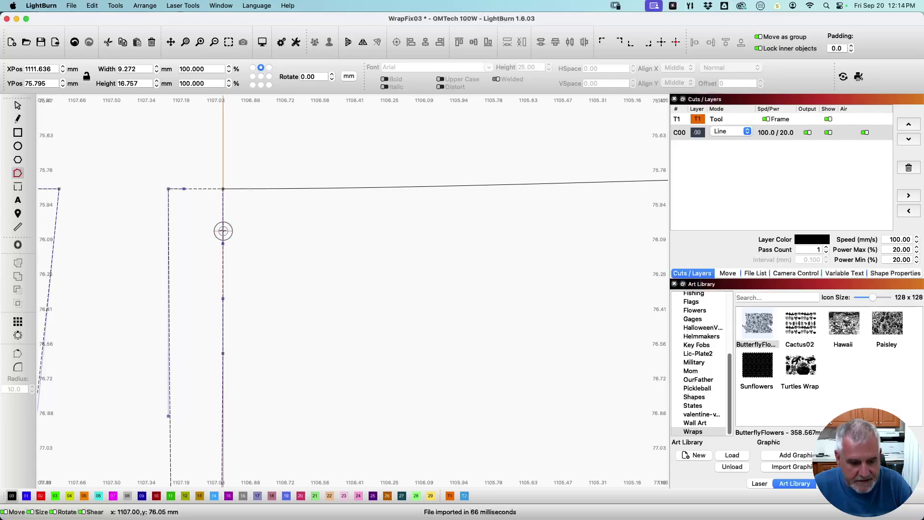
pyautogui.scroll(-3, 225, 351)
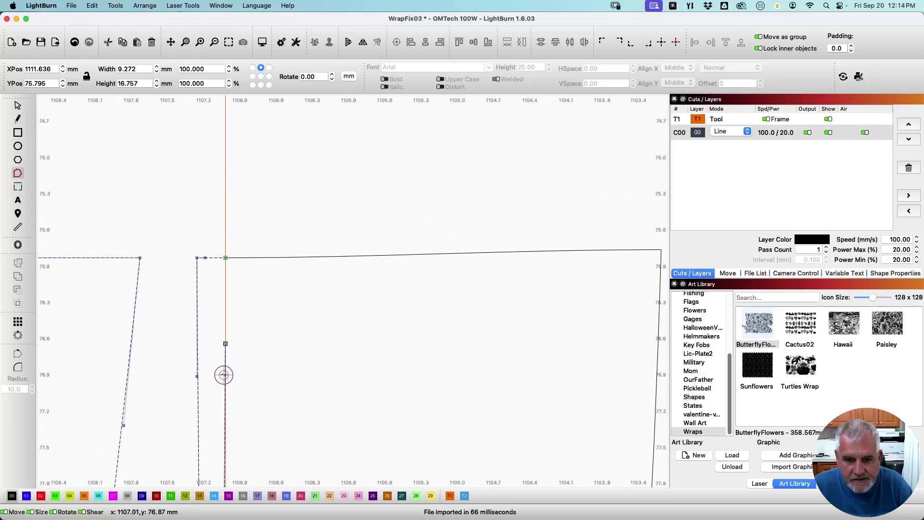
pyautogui.scroll(-3, 227, 368)
pyautogui.scroll(3, 206, 409)
pyautogui.scroll(-3, 264, 377)
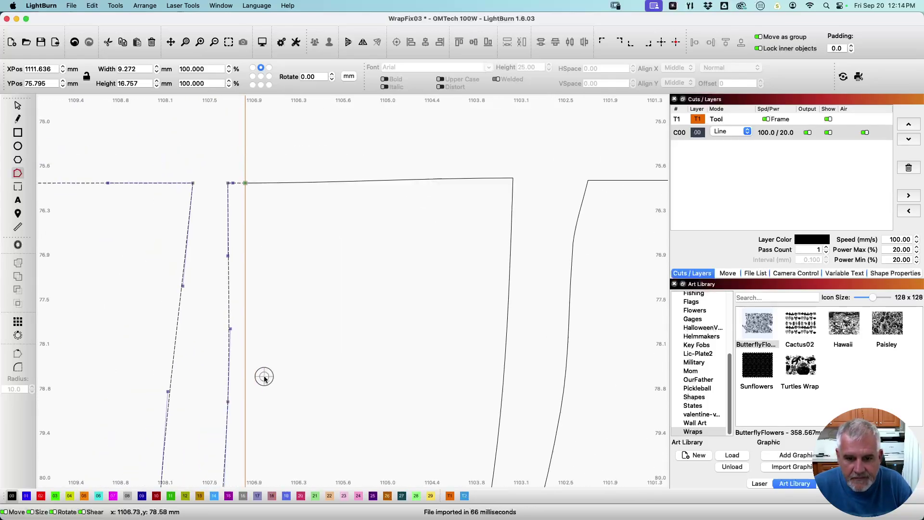
pyautogui.scroll(-10, 264, 377)
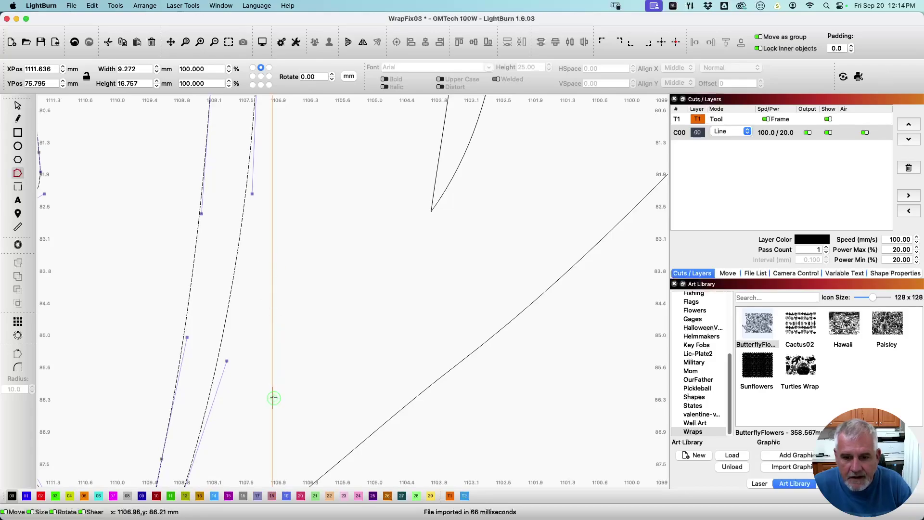
pyautogui.scroll(-5, 312, 380)
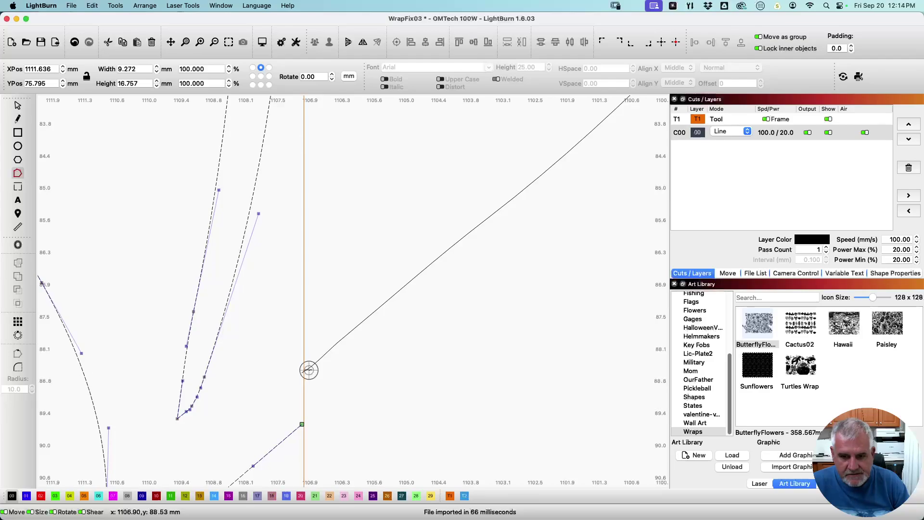
# Join the right piece's lower open end to the left piece's end at the seam and adjust the adjoining node and curve handles
pyautogui.click(309, 370)
pyautogui.moveTo(301, 373); pyautogui.dragTo(289, 414)
pyautogui.scroll(5, 324, 417)
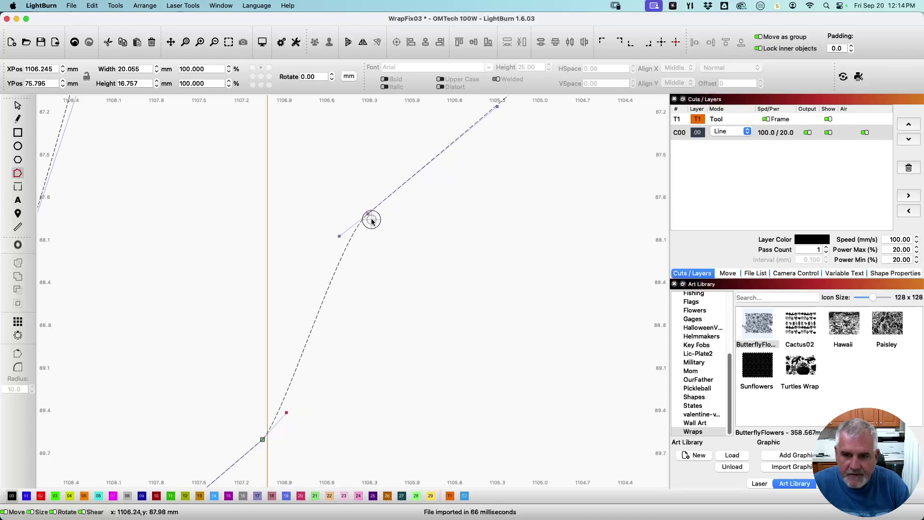
pyautogui.moveTo(366, 215); pyautogui.dragTo(339, 258)
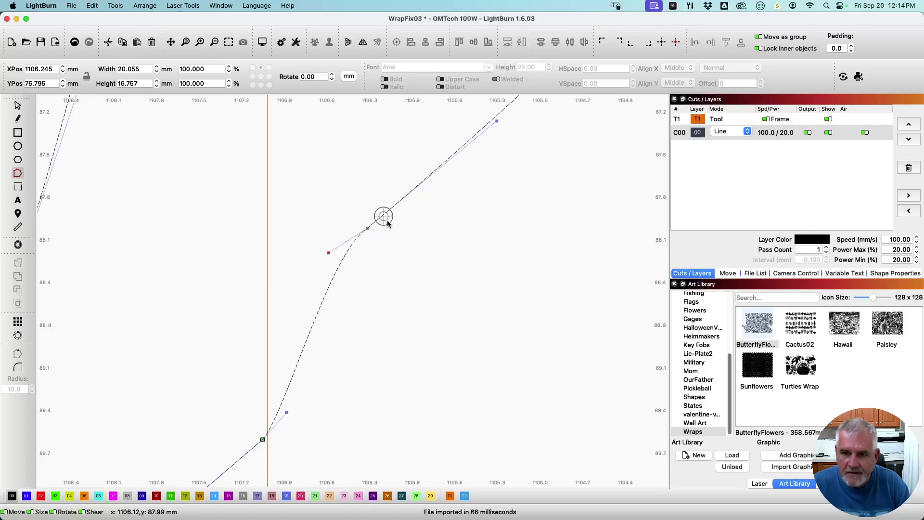
pyautogui.moveTo(496, 126); pyautogui.dragTo(505, 145)
pyautogui.scroll(-5, 511, 229)
pyautogui.scroll(-3, 530, 206)
pyautogui.scroll(6, 429, 362)
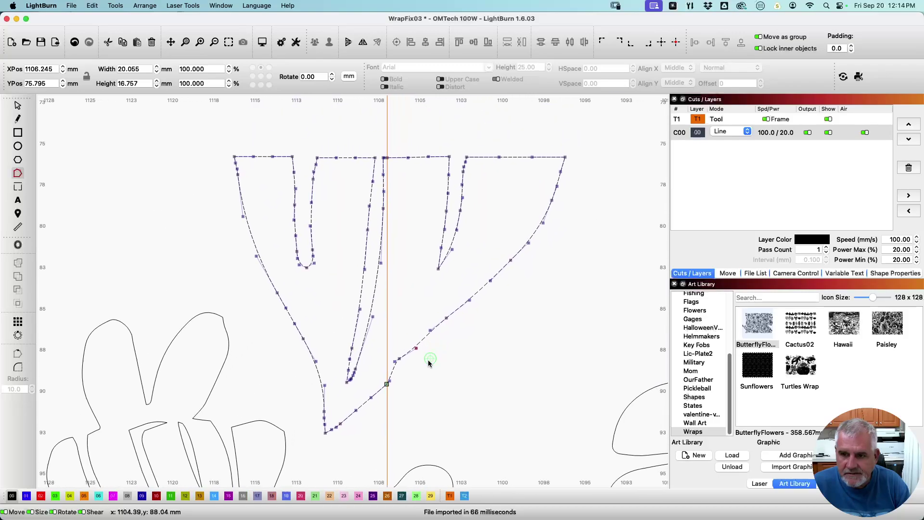
pyautogui.scroll(10, 364, 352)
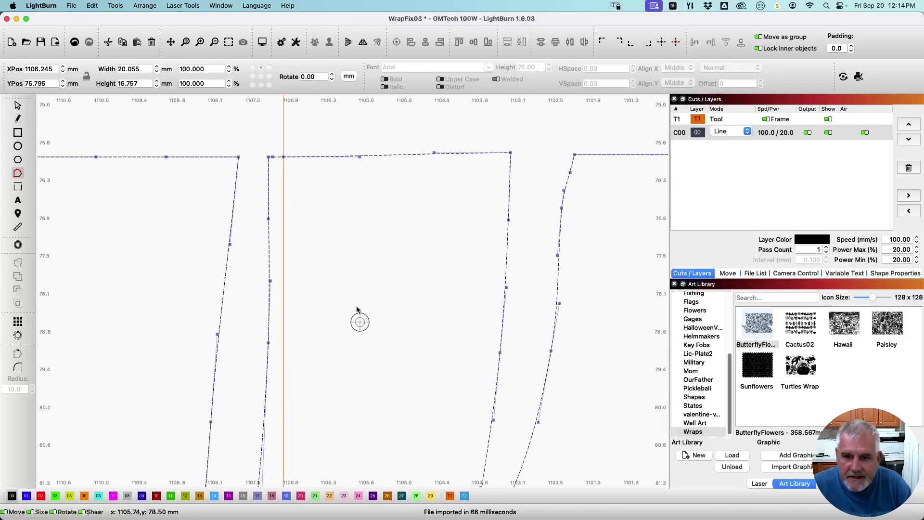
pyautogui.scroll(6, 364, 351)
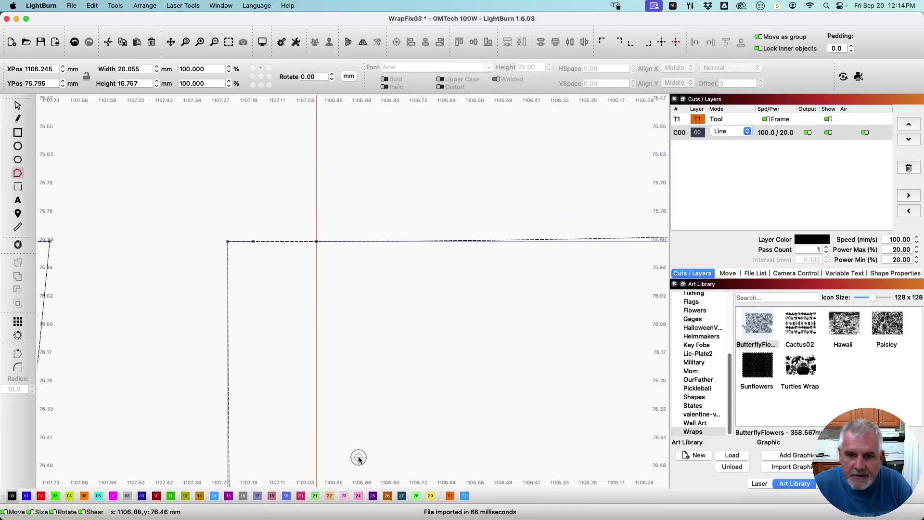
pyautogui.scroll(-2, 359, 295)
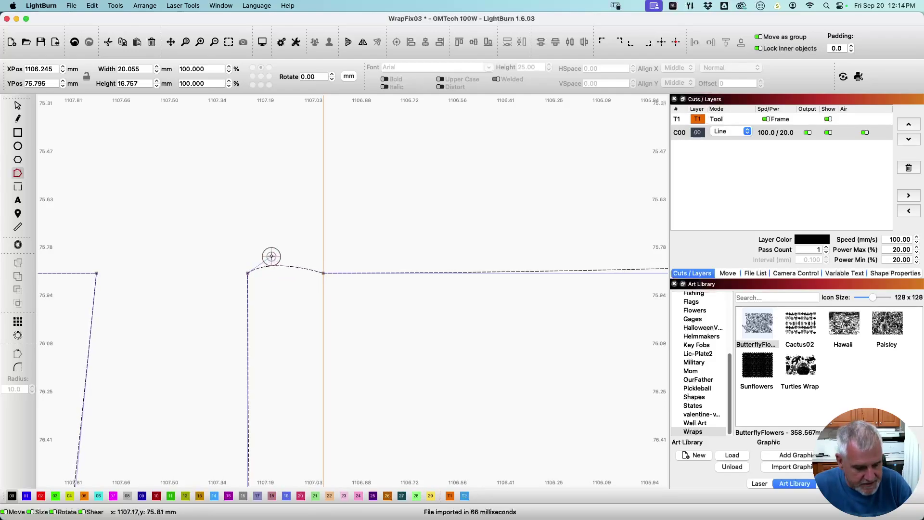
pyautogui.press('super+z')
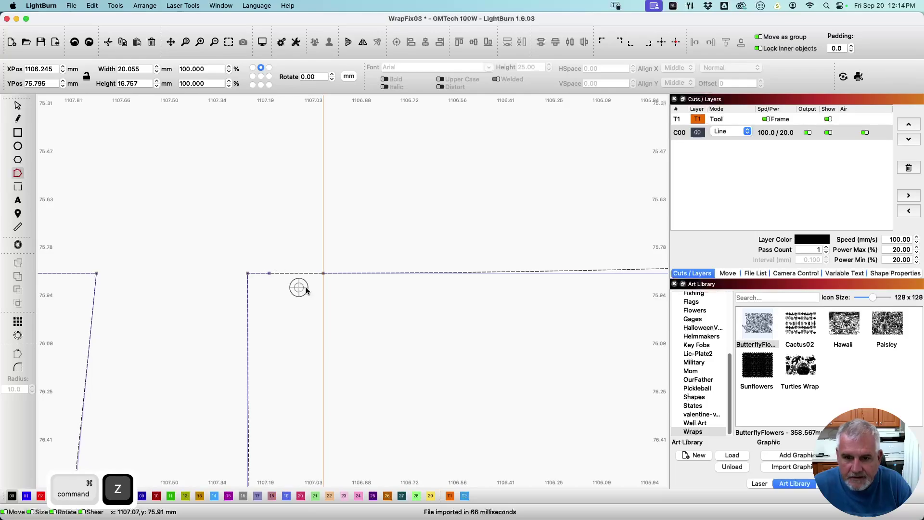
pyautogui.moveTo(322, 273); pyautogui.dragTo(325, 250)
pyautogui.press('space')
pyautogui.press('super+z')
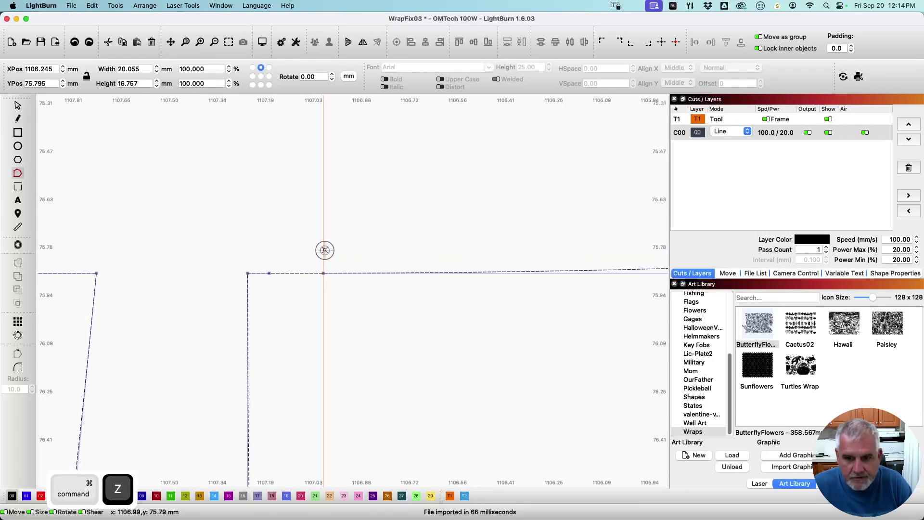
# Reposition the node just above the lower seam join and its curve handles to smooth the joined shape's lower edge
pyautogui.scroll(-3, 383, 272)
pyautogui.scroll(-6, 382, 273)
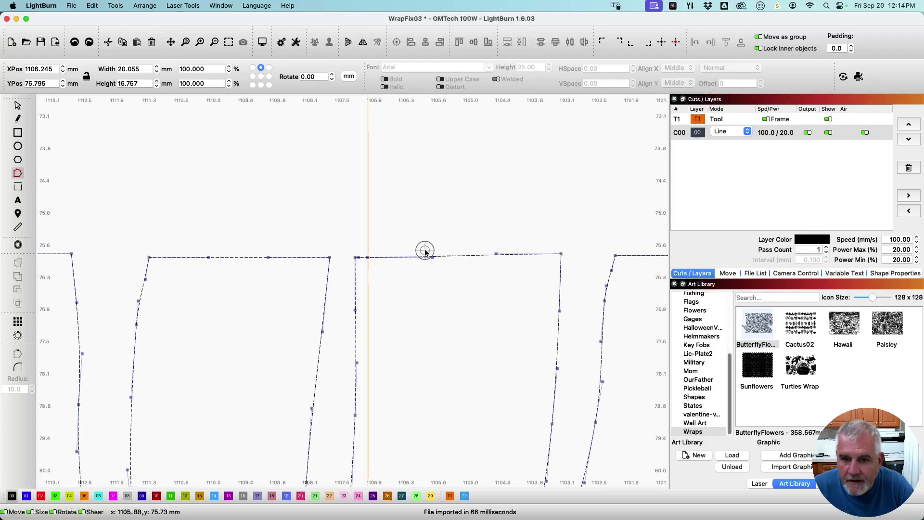
pyautogui.scroll(4, 369, 442)
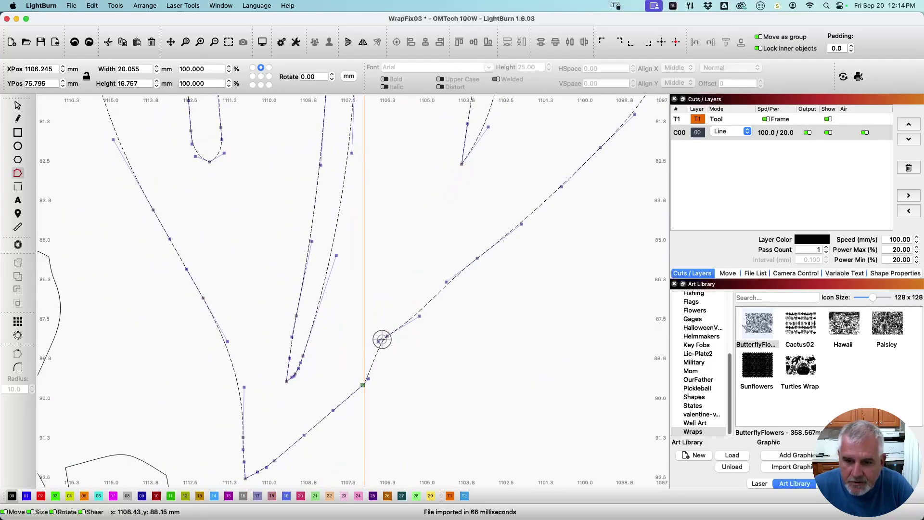
pyautogui.moveTo(387, 336); pyautogui.dragTo(426, 322)
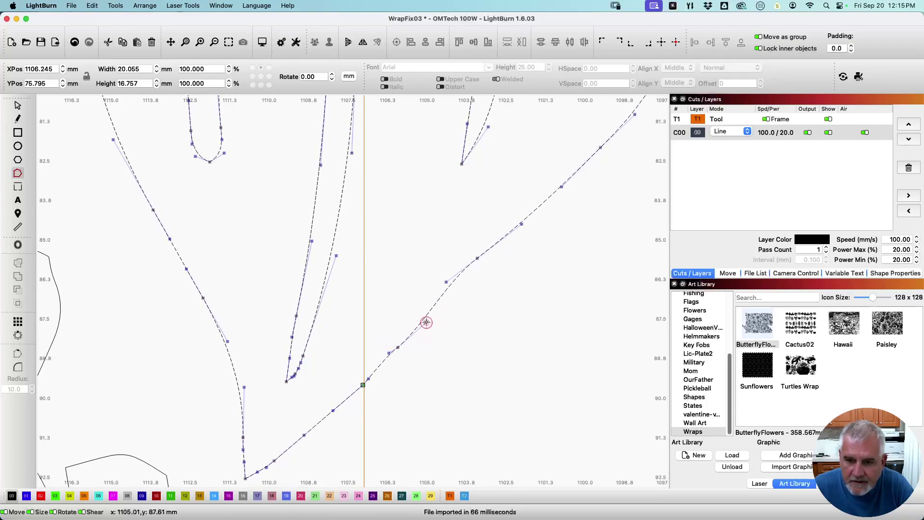
pyautogui.click(390, 356)
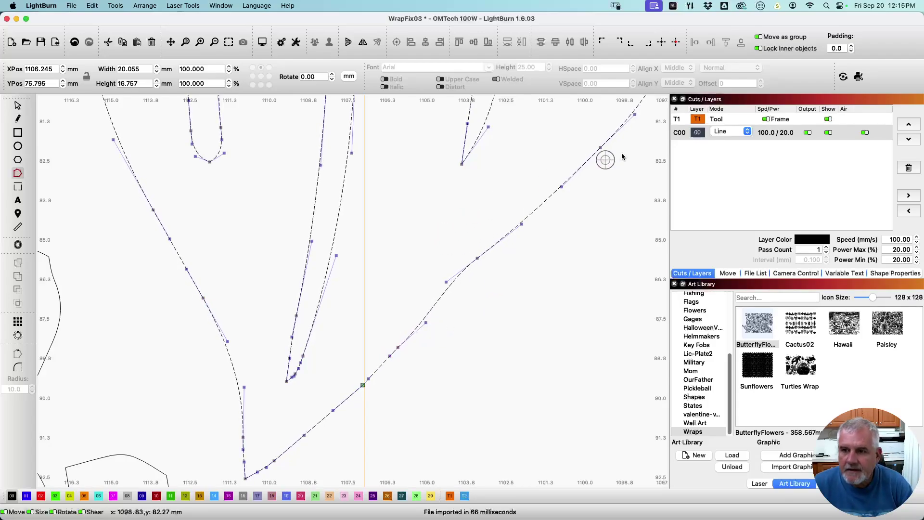
# Switch the C00 layer's mode to Fill to check the joined shape's smoothed edge
pyautogui.click(724, 132)
pyautogui.click(722, 140)
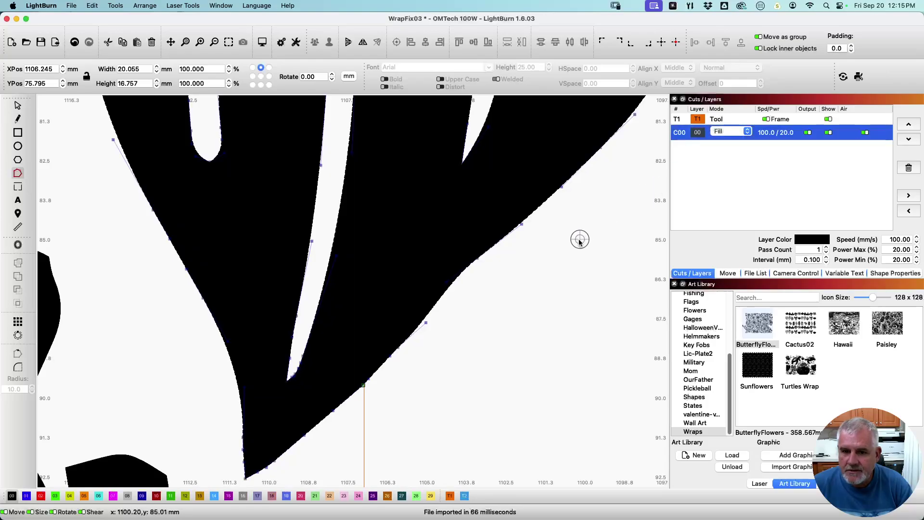
pyautogui.scroll(-5, 569, 262)
pyautogui.scroll(3, 567, 264)
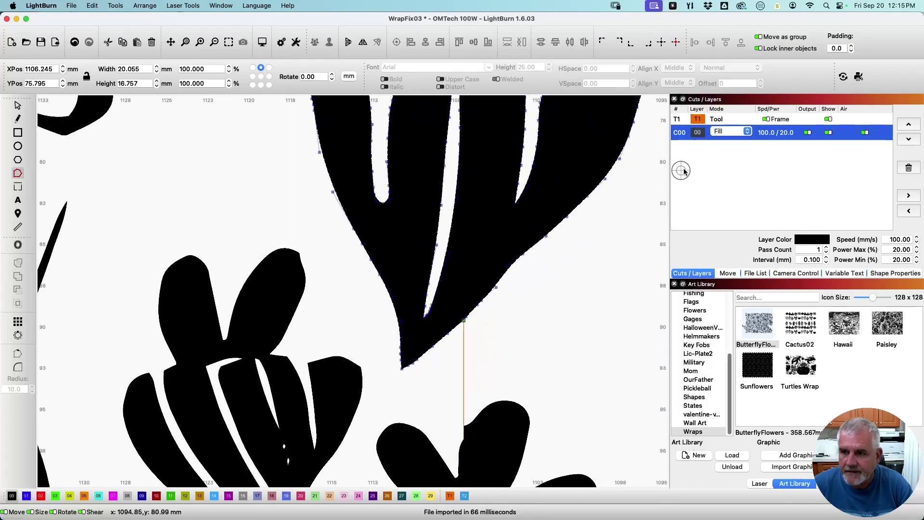
# Return the C00 layer's mode to Line so the wrap artwork is drawn as outlines again
pyautogui.click(727, 132)
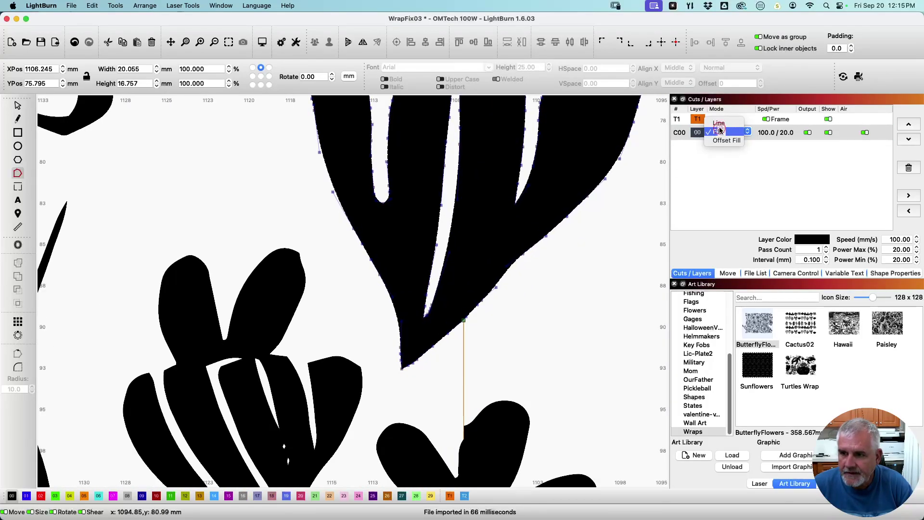
pyautogui.click(723, 132)
pyautogui.click(724, 130)
pyautogui.click(722, 125)
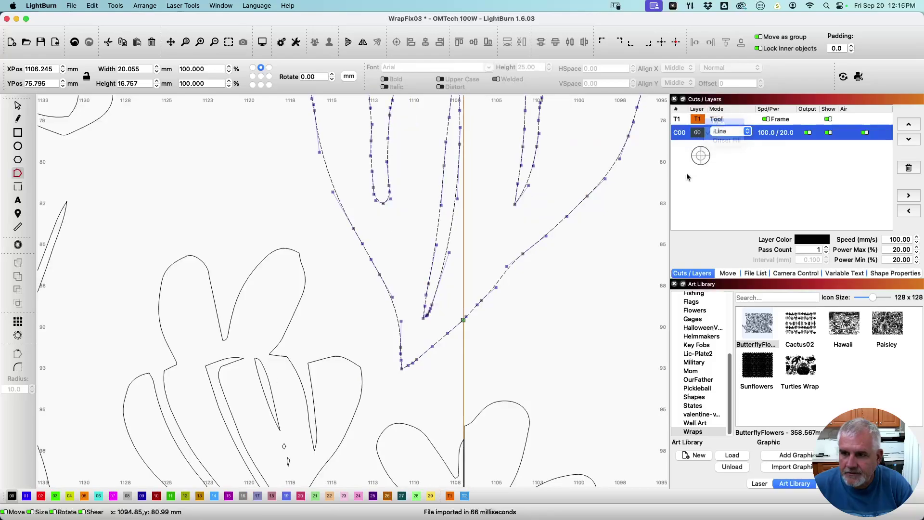
pyautogui.scroll(-4, 559, 270)
pyautogui.scroll(5, 541, 327)
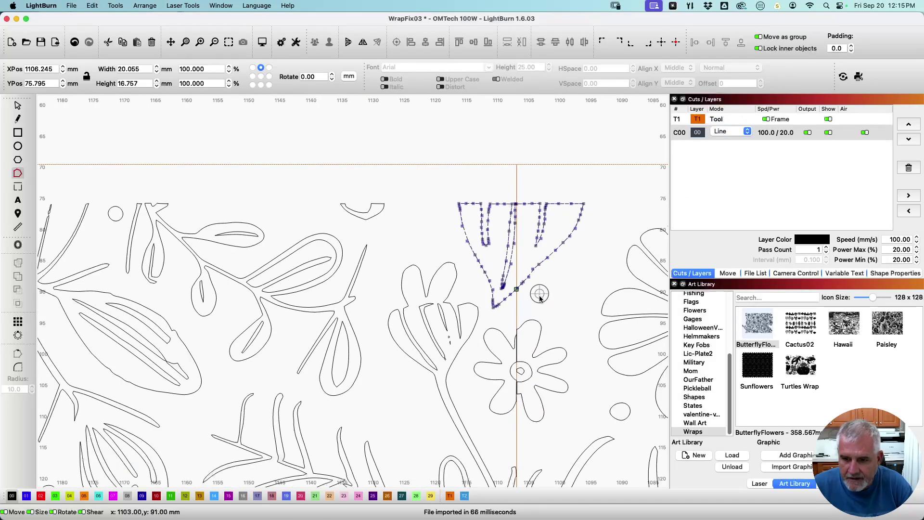
# Break the right flower half's outline at the top of the centre circle and delete its vertical seam line above the circle
pyautogui.scroll(3, 482, 233)
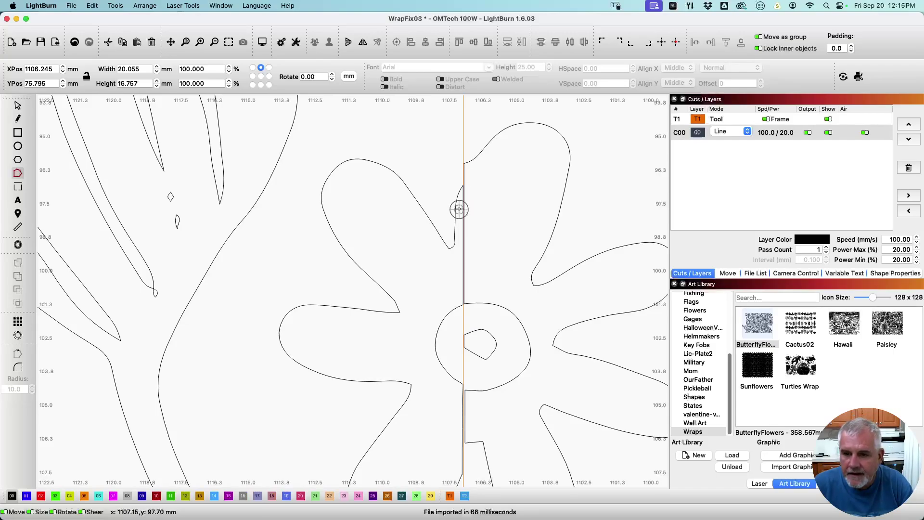
pyautogui.scroll(-1, 461, 209)
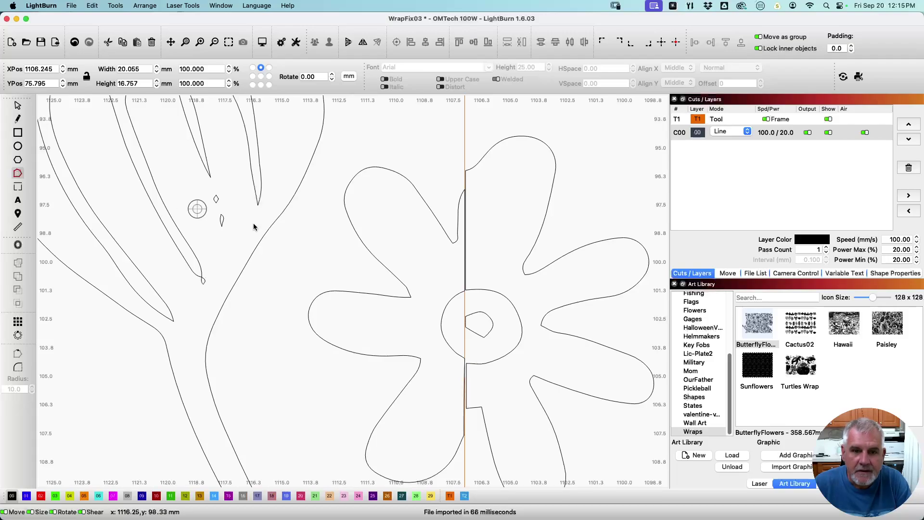
pyautogui.click(444, 312)
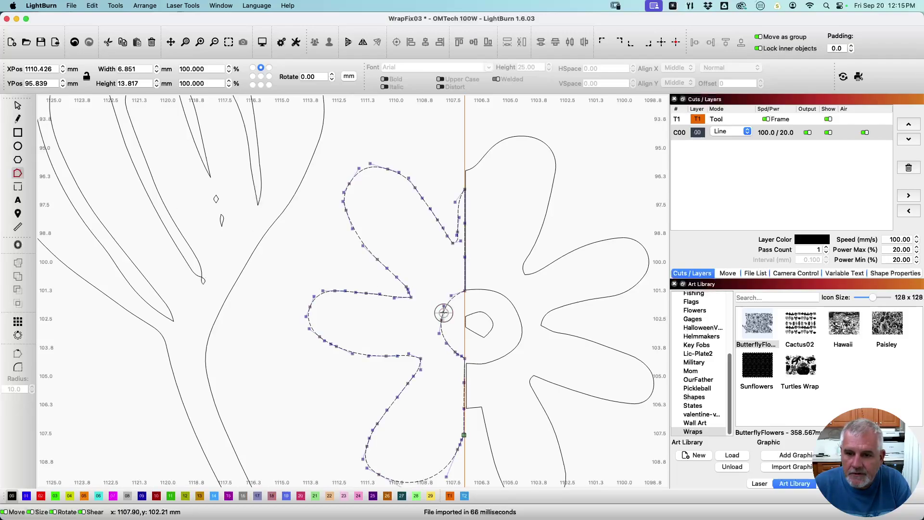
pyautogui.scroll(2, 415, 328)
pyautogui.scroll(2, 533, 291)
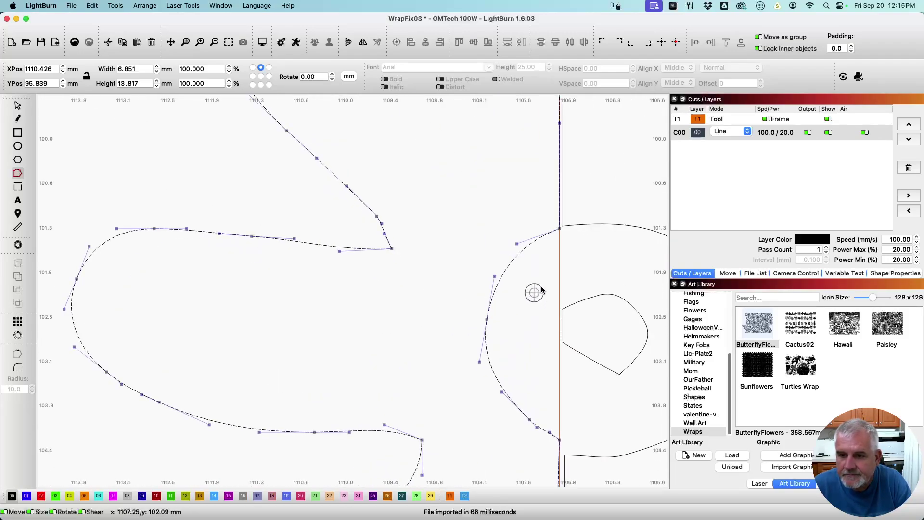
pyautogui.scroll(1, 446, 256)
pyautogui.hscroll(3, 283, 299)
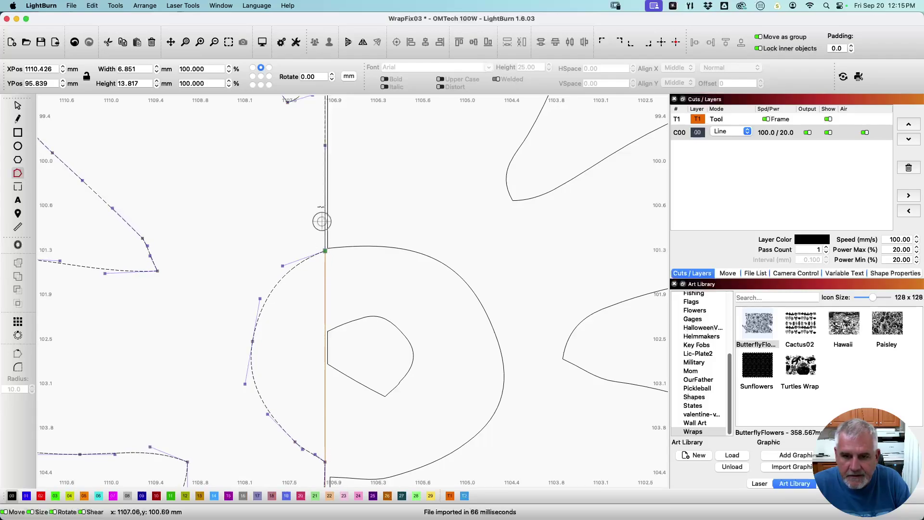
pyautogui.scroll(3, 328, 209)
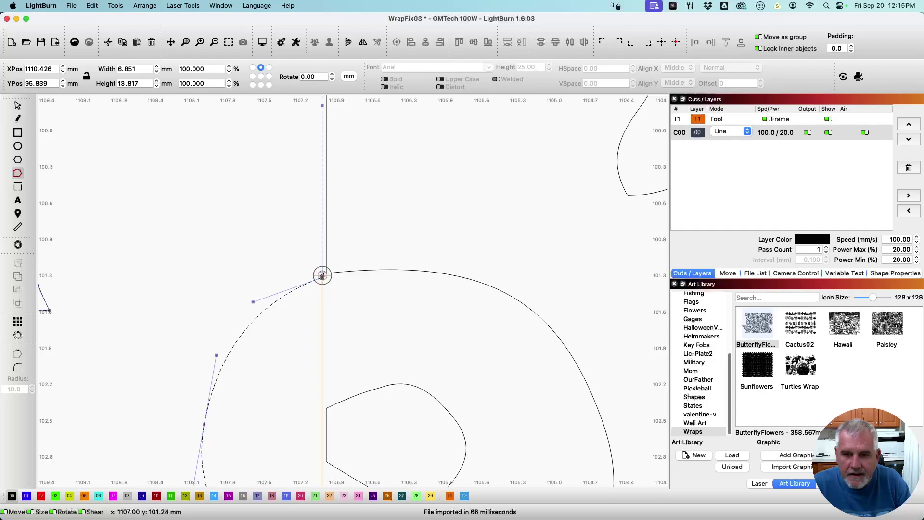
pyautogui.click(327, 271)
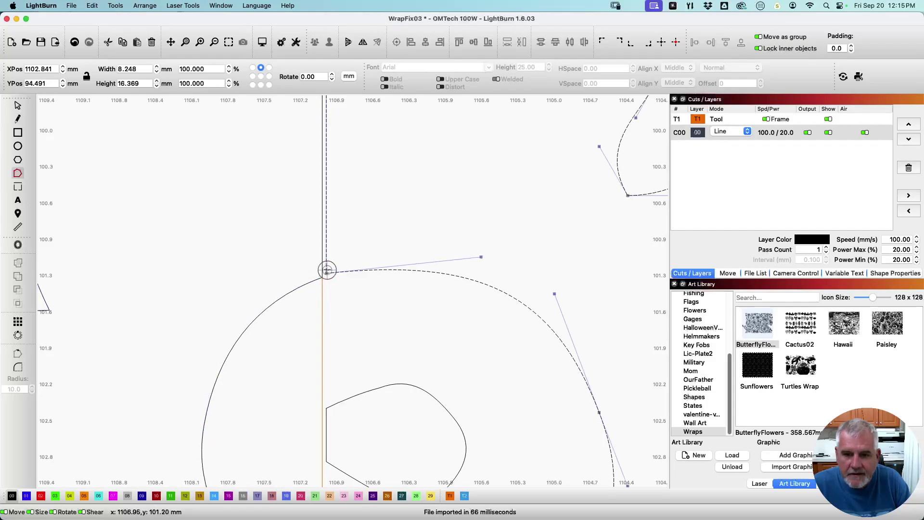
pyautogui.press('b')
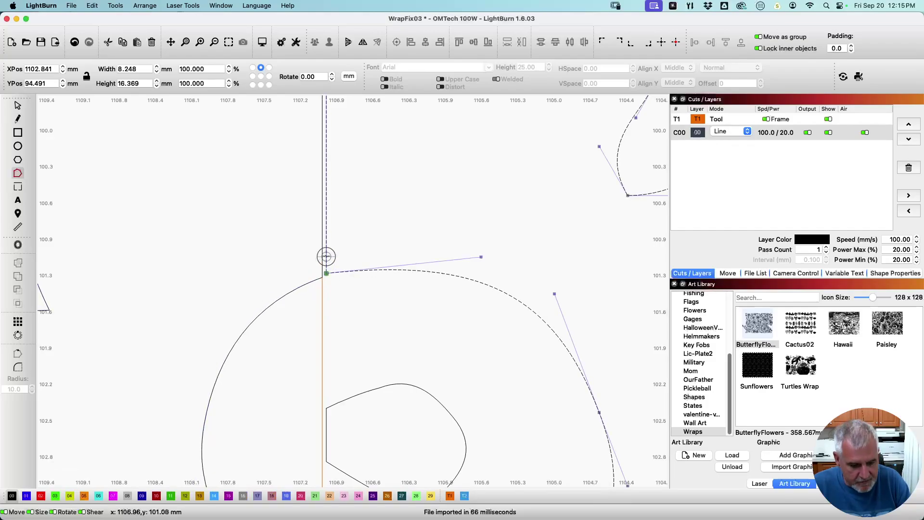
pyautogui.press('b')
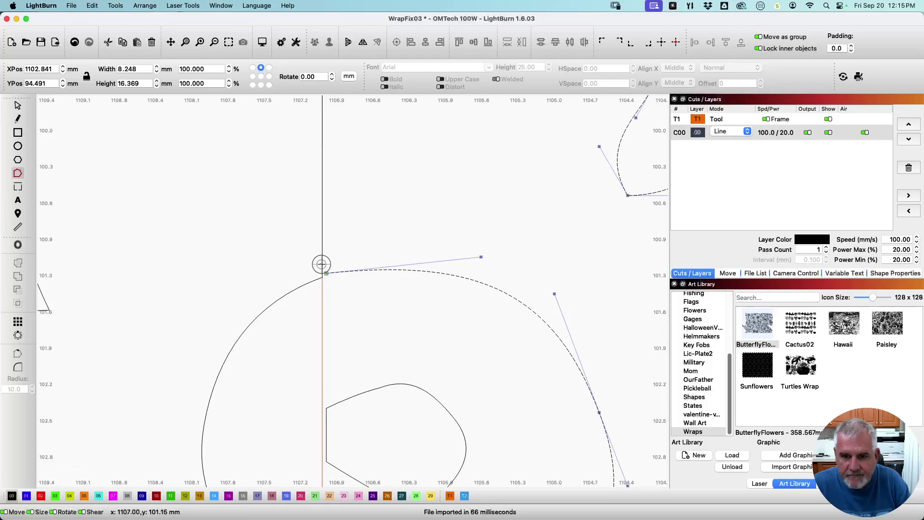
# Delete the left flower half's seam line above the centre circle and join its open end to the right half's end
pyautogui.click(322, 260)
pyautogui.press('b')
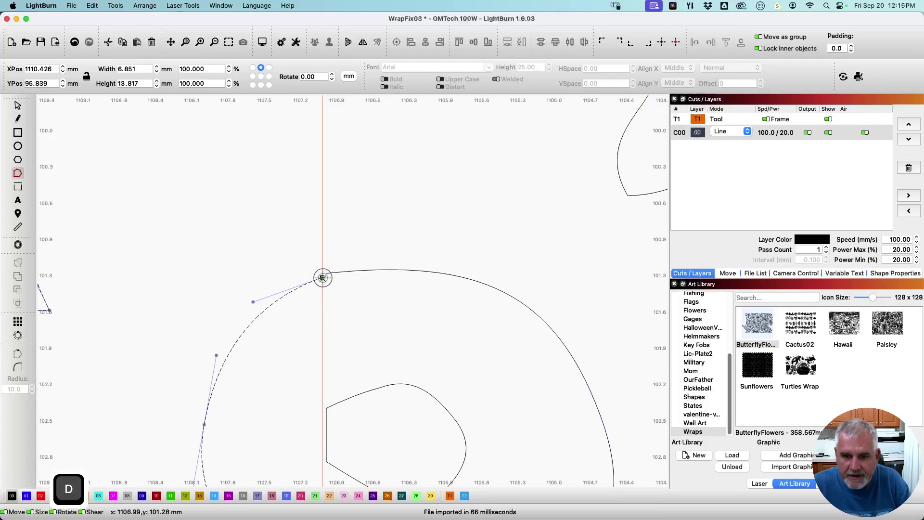
pyautogui.moveTo(322, 277); pyautogui.dragTo(326, 274)
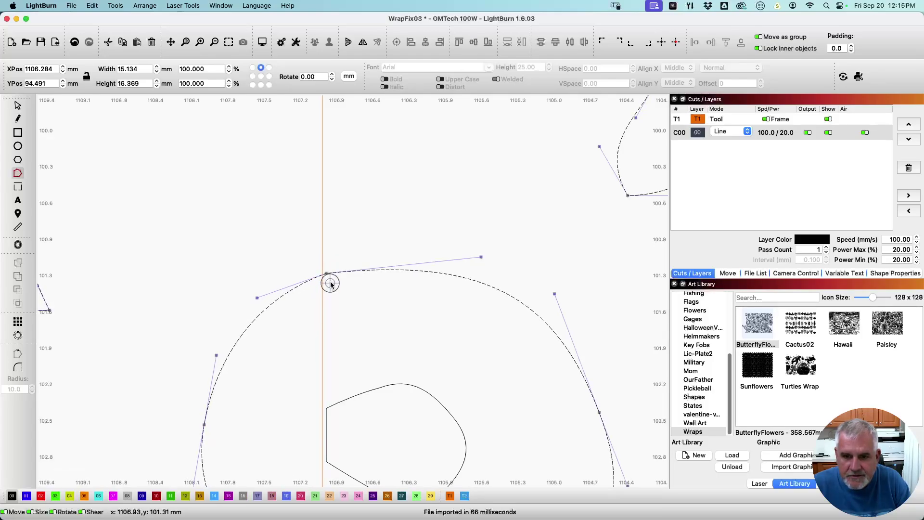
# Break both flower halves at the bottom of the centre circle, delete the seam lines below it, and join the circle's ends at the seam
pyautogui.scroll(-2, 334, 323)
pyautogui.scroll(-5, 321, 370)
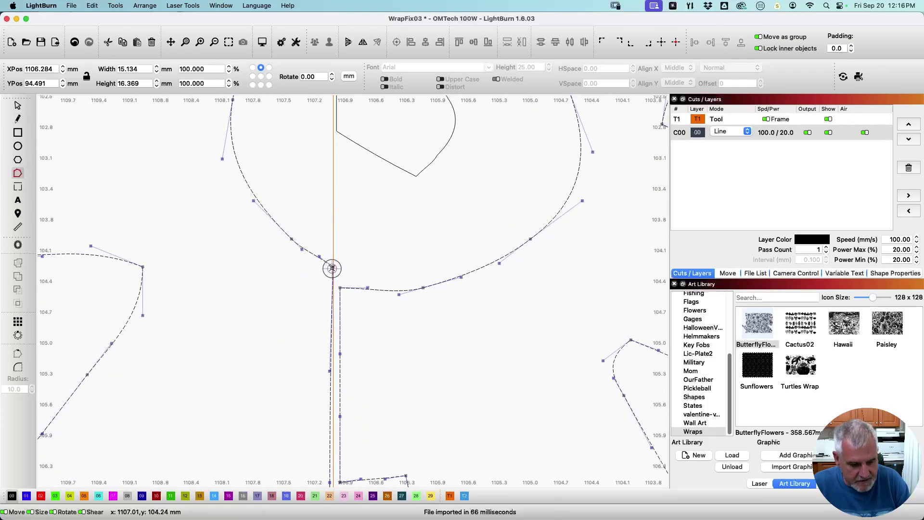
pyautogui.press('b')
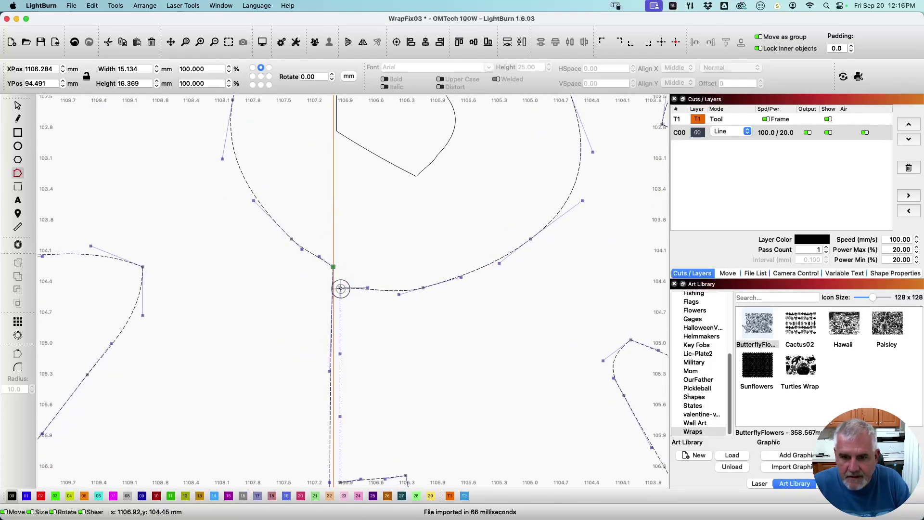
pyautogui.press('b')
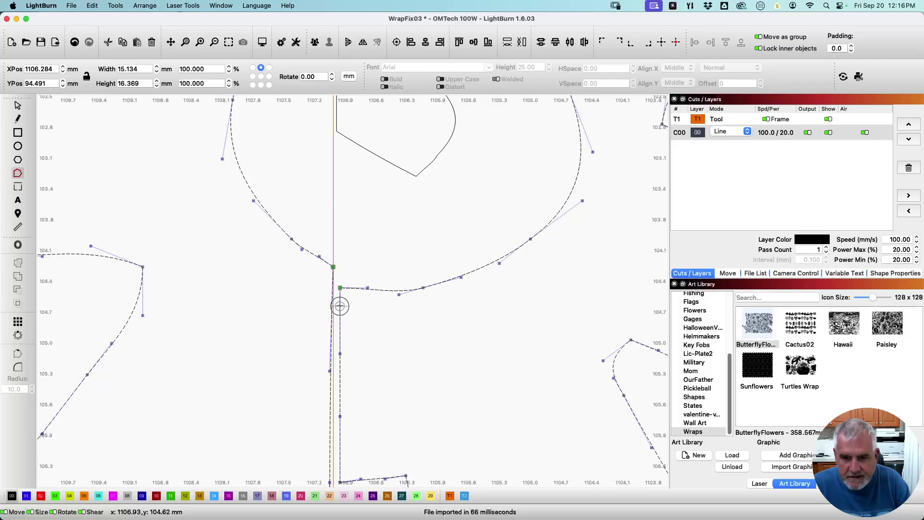
pyautogui.press('d')
pyautogui.press('d')
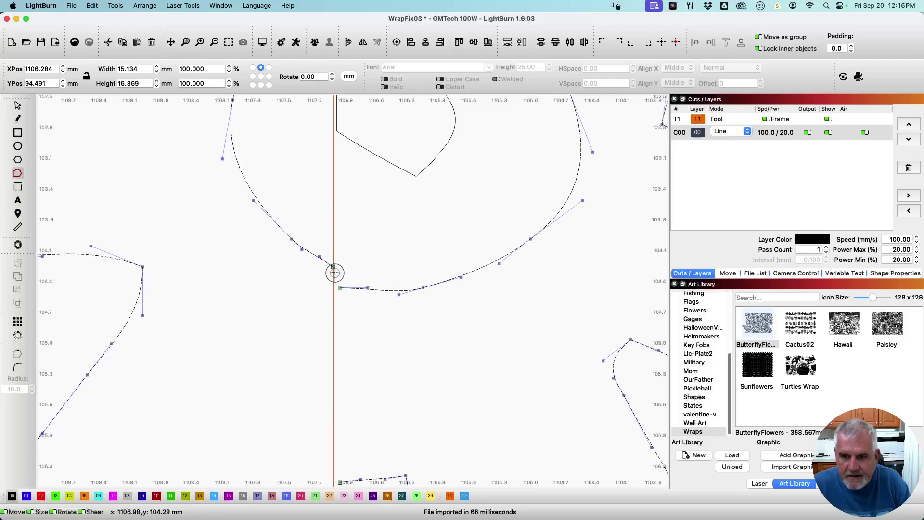
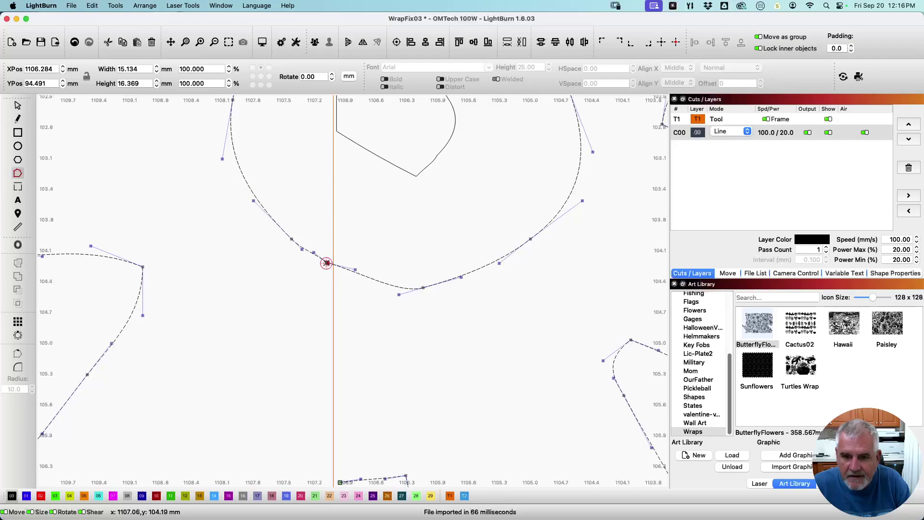
pyautogui.moveTo(326, 263); pyautogui.dragTo(329, 264)
# Bend the small inner centre shape's flat seam edge outward past the seam and round its adjoining lower edge
pyautogui.scroll(-5, 333, 267)
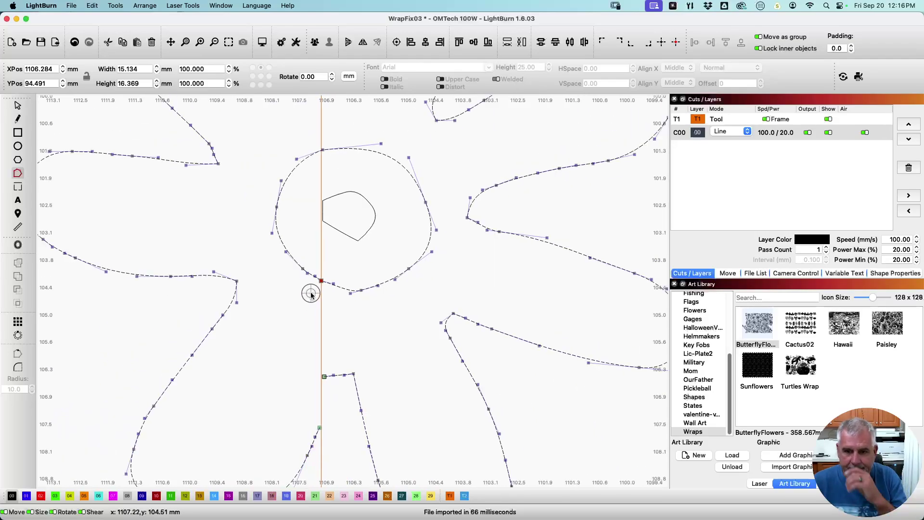
pyautogui.scroll(4, 334, 260)
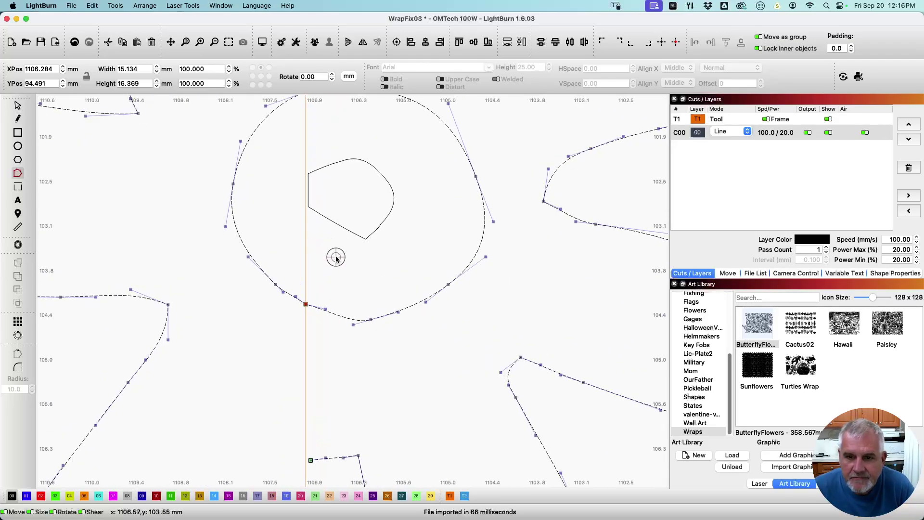
pyautogui.click(309, 189)
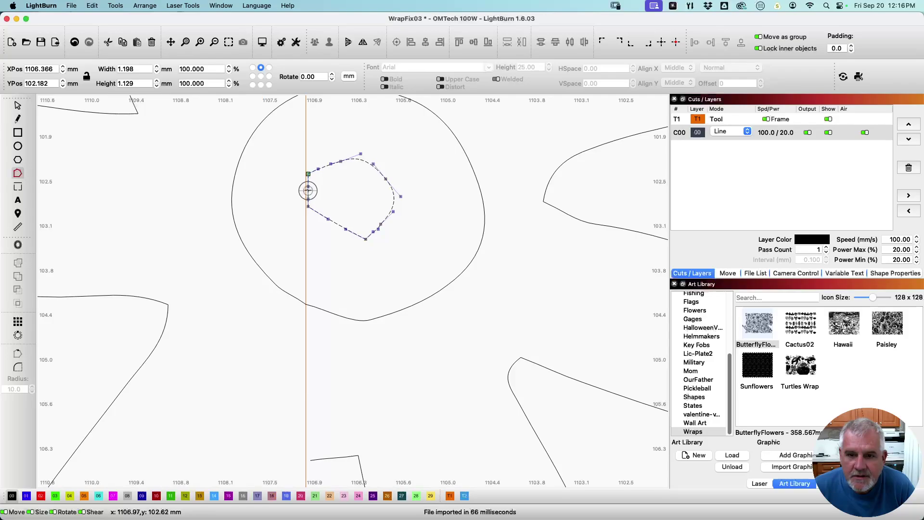
pyautogui.moveTo(308, 192); pyautogui.dragTo(295, 189)
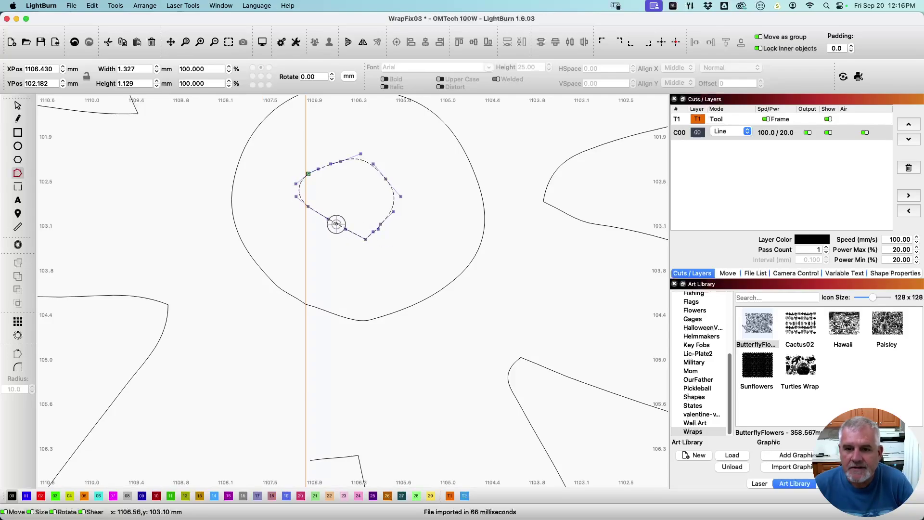
pyautogui.moveTo(334, 227); pyautogui.dragTo(305, 210)
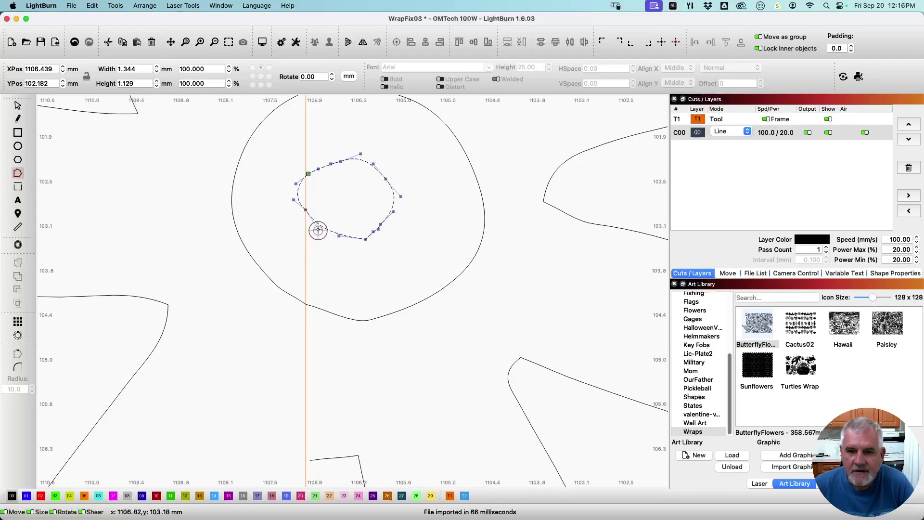
# Extend the left lower petal's open end to join the right petal's open end and curve the connecting segment at the seam
pyautogui.scroll(-5, 416, 198)
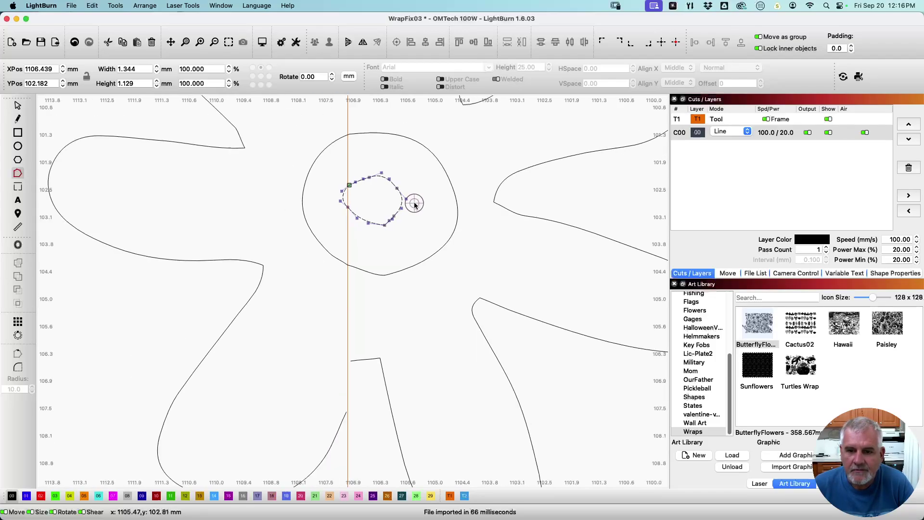
pyautogui.scroll(3, 393, 325)
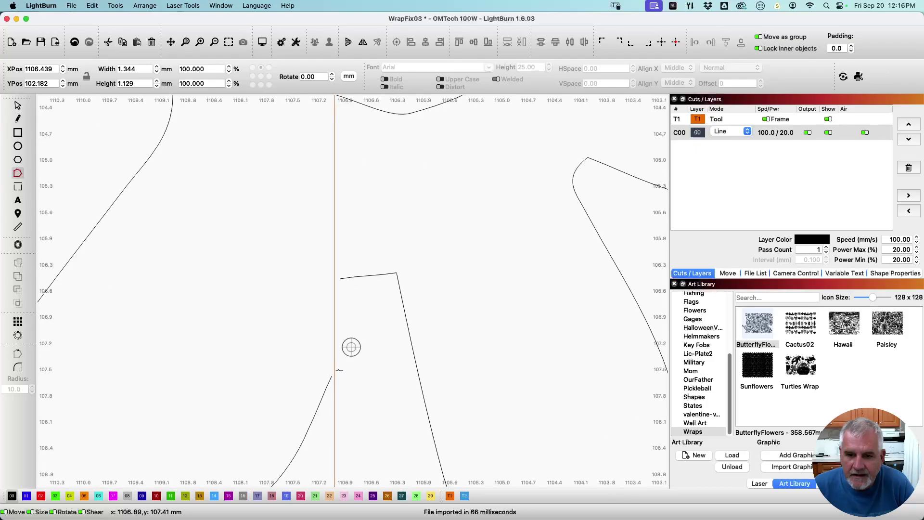
pyautogui.scroll(-3, 429, 291)
pyautogui.scroll(-6, 428, 241)
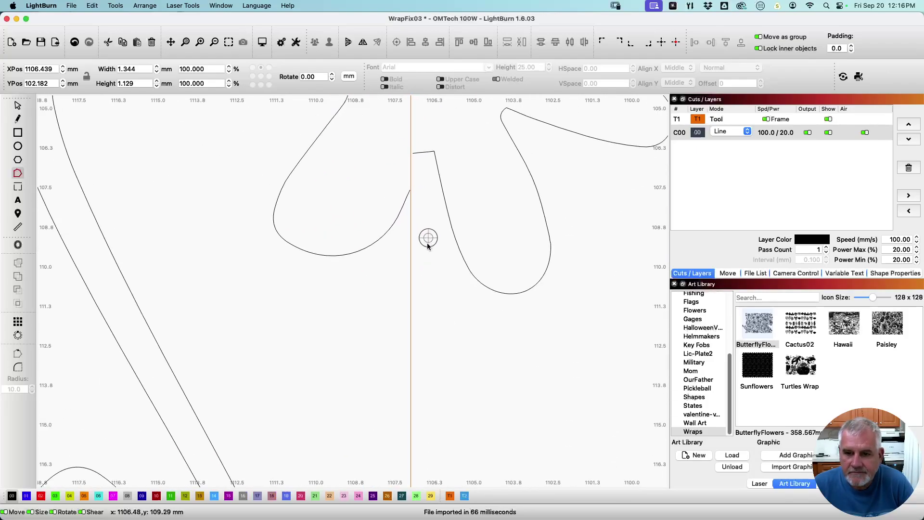
pyautogui.scroll(8, 425, 253)
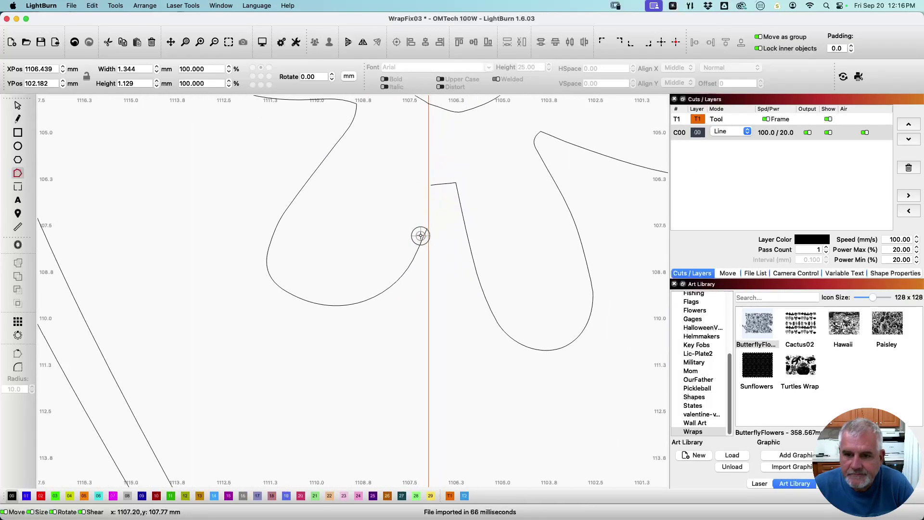
pyautogui.click(429, 227)
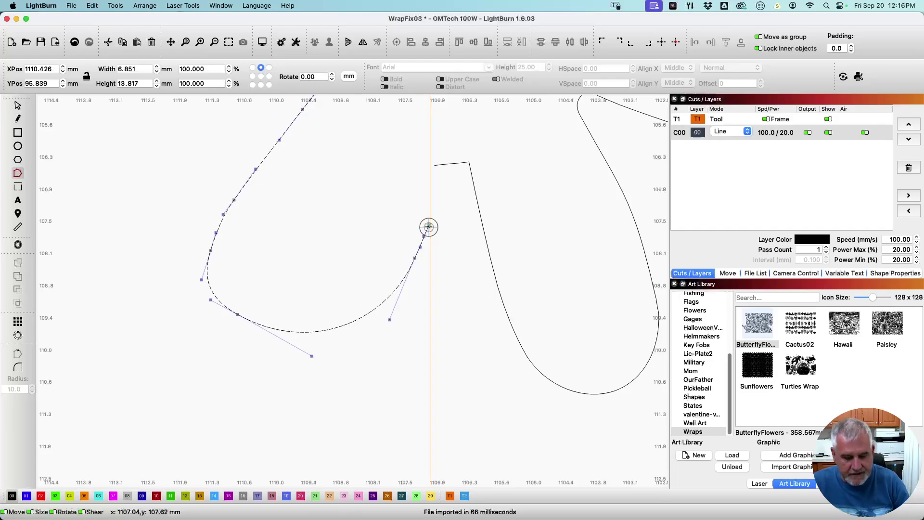
pyautogui.press('e')
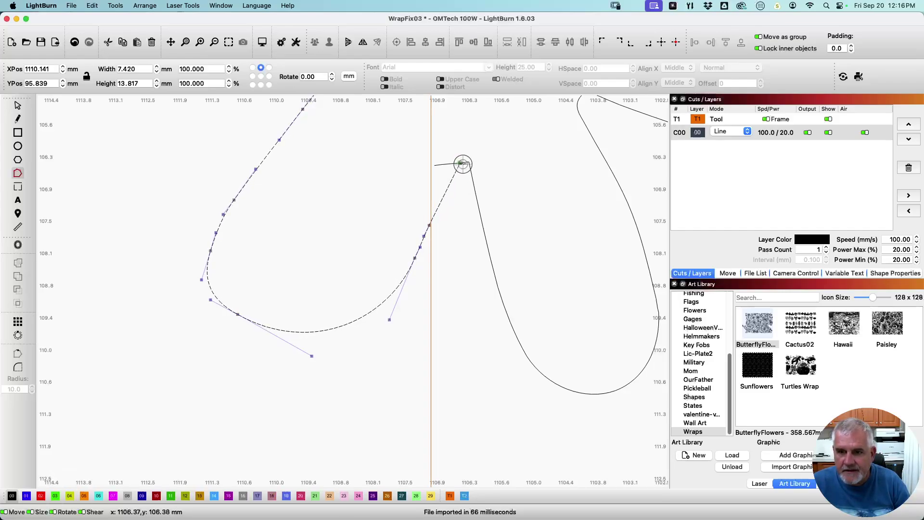
pyautogui.moveTo(460, 162); pyautogui.dragTo(434, 166)
pyautogui.scroll(3, 453, 174)
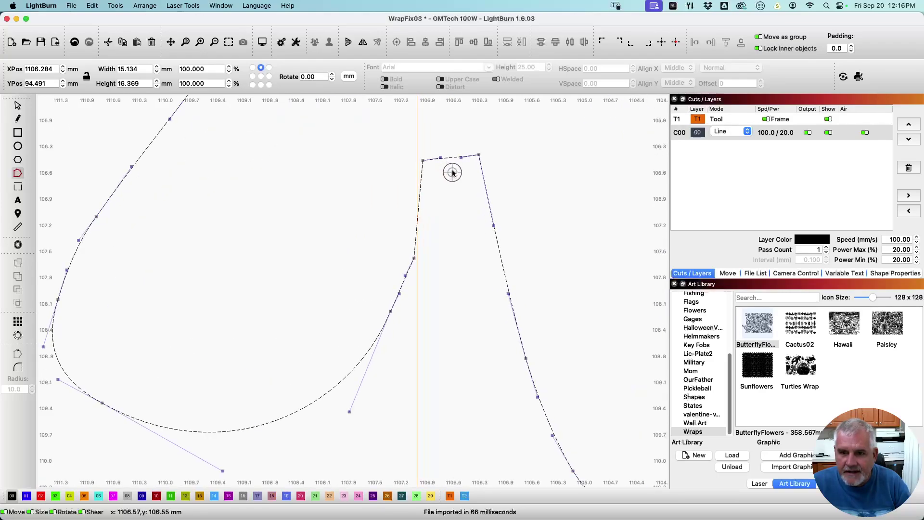
pyautogui.moveTo(419, 224); pyautogui.dragTo(423, 227)
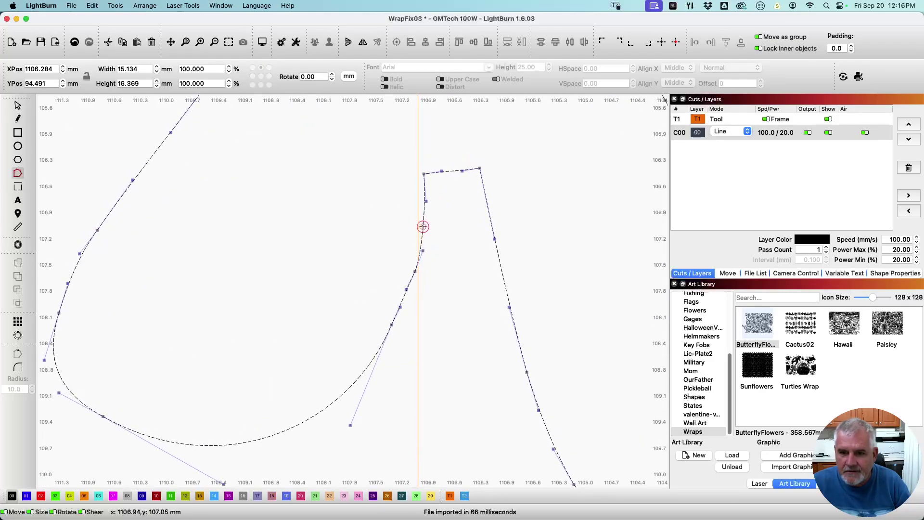
# Move the left upper petal's open end up to the right upper petal's open end at the seam to join them
pyautogui.scroll(-5, 450, 154)
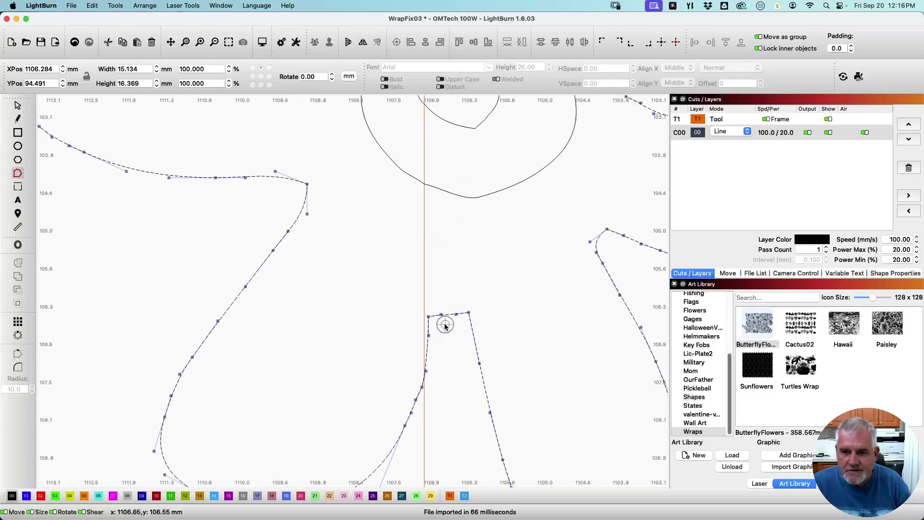
pyautogui.scroll(3, 479, 227)
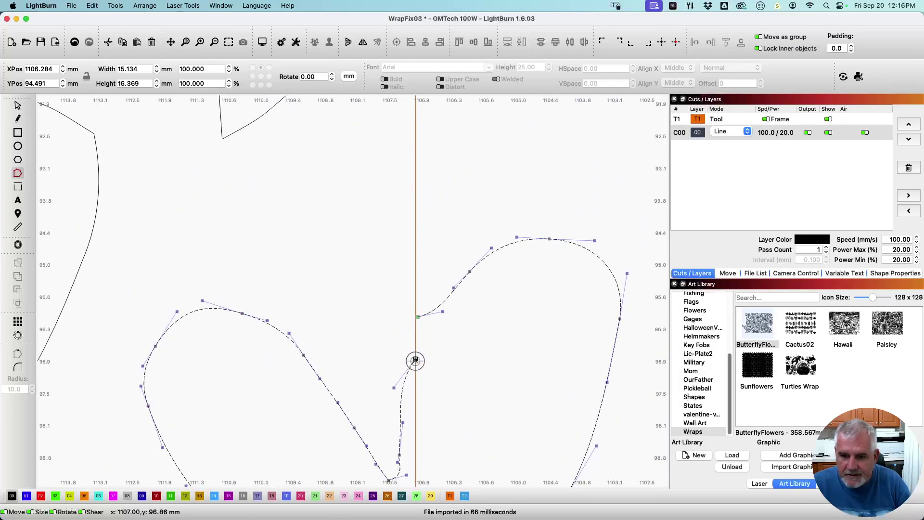
pyautogui.moveTo(415, 360); pyautogui.dragTo(417, 316)
pyautogui.scroll(3, 423, 322)
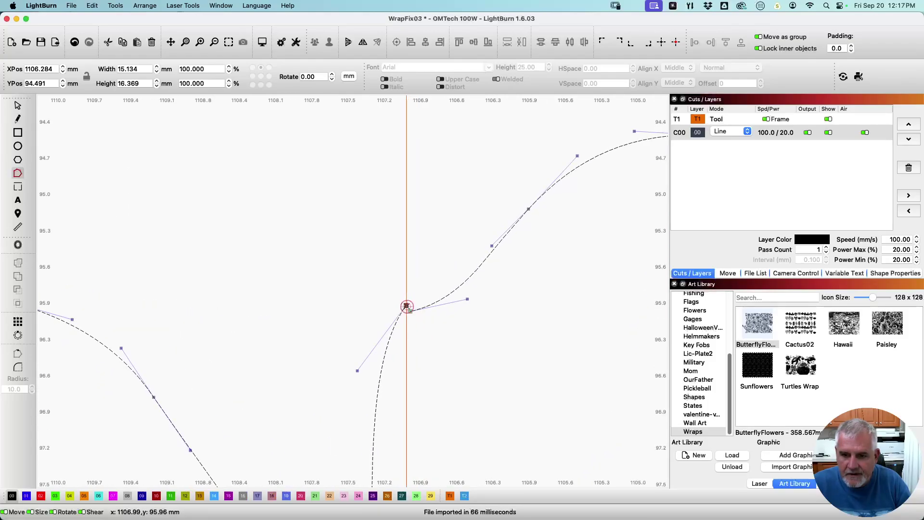
# Reshape the small flower's upper petal at the seam by repositioning the seam node and its curve handles
pyautogui.moveTo(409, 309); pyautogui.dragTo(412, 314)
pyautogui.scroll(3, 458, 346)
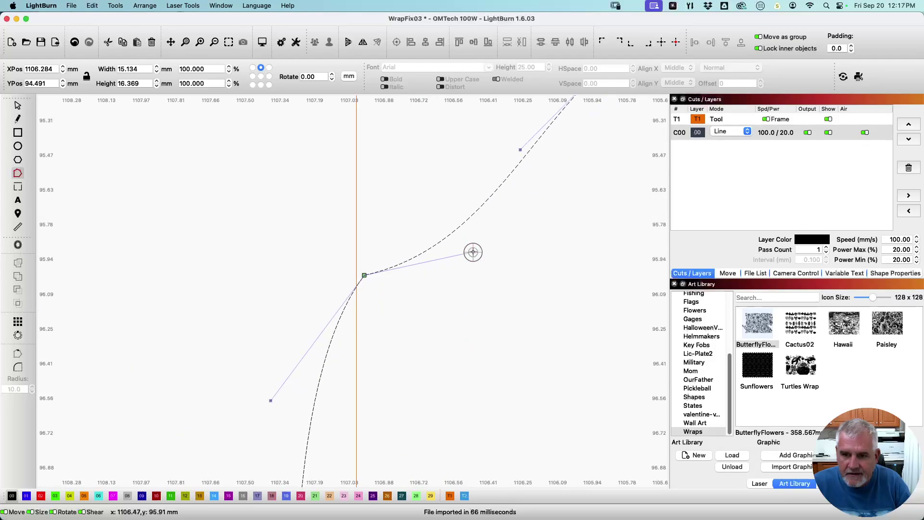
pyautogui.moveTo(473, 250); pyautogui.dragTo(470, 242)
pyautogui.scroll(-6, 289, 389)
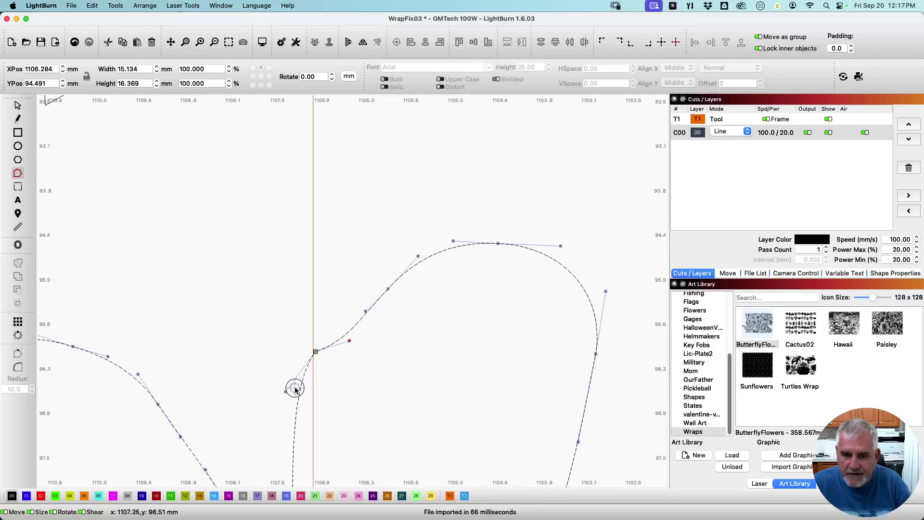
pyautogui.moveTo(304, 269); pyautogui.dragTo(311, 270)
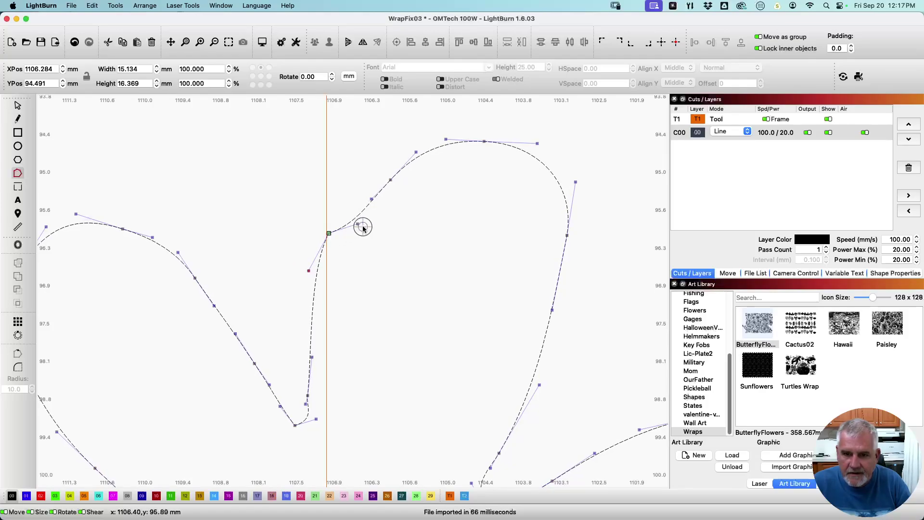
# Switch layer C00 to Fill mode and inspect the reshaped petal's outline at the seam
pyautogui.click(723, 140)
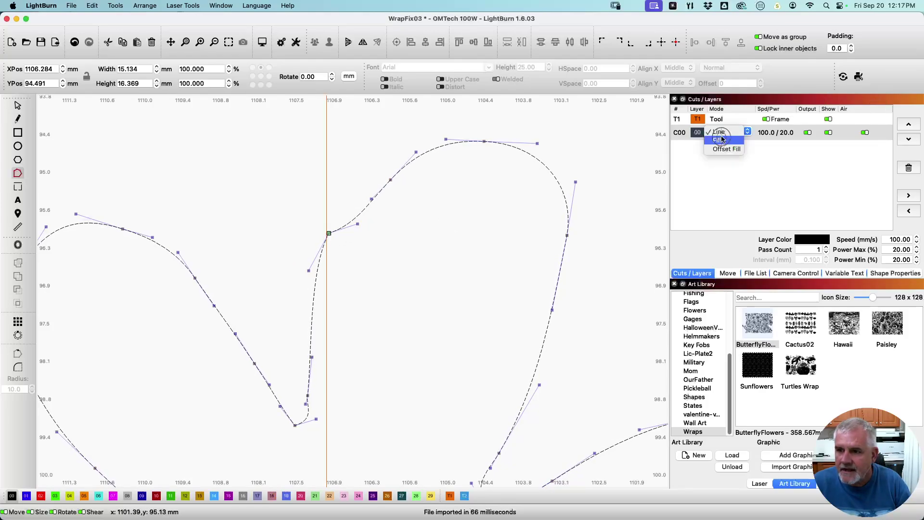
pyautogui.click(720, 140)
pyautogui.scroll(-5, 533, 261)
pyautogui.scroll(5, 520, 268)
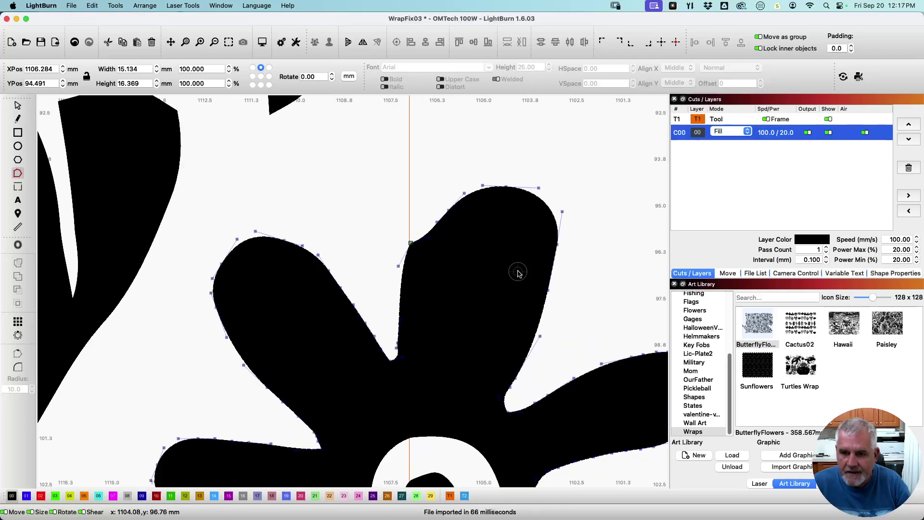
pyautogui.scroll(1, 464, 231)
# Return layer C00 to Line mode and smooth the petal's curve just above the seam node
pyautogui.click(731, 131)
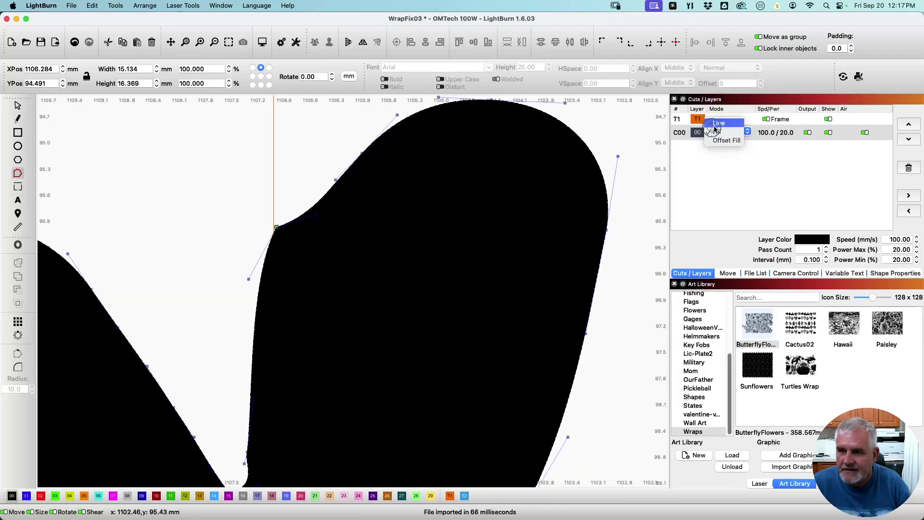
pyautogui.click(681, 144)
pyautogui.click(731, 132)
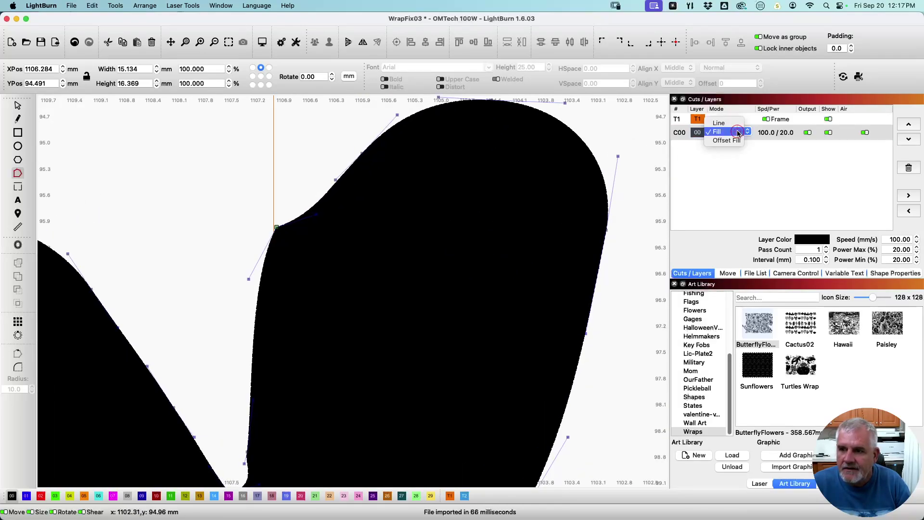
pyautogui.click(720, 124)
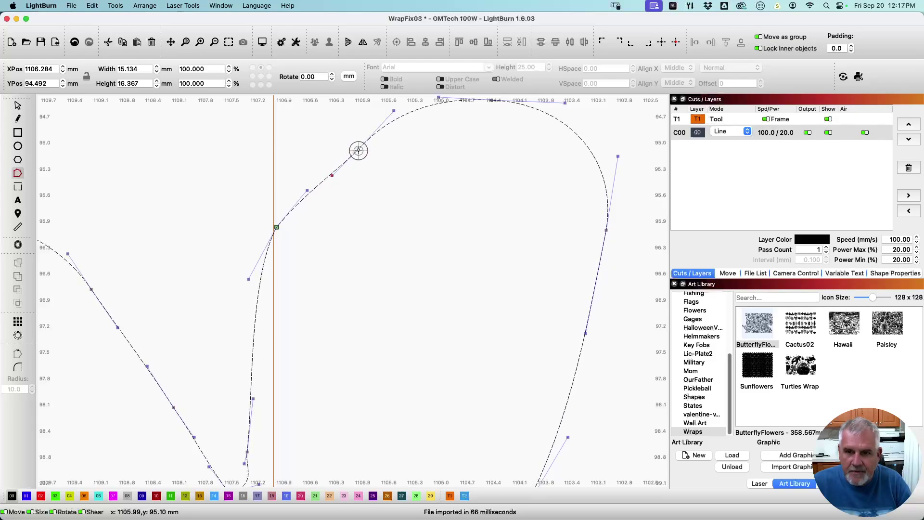
pyautogui.press('s')
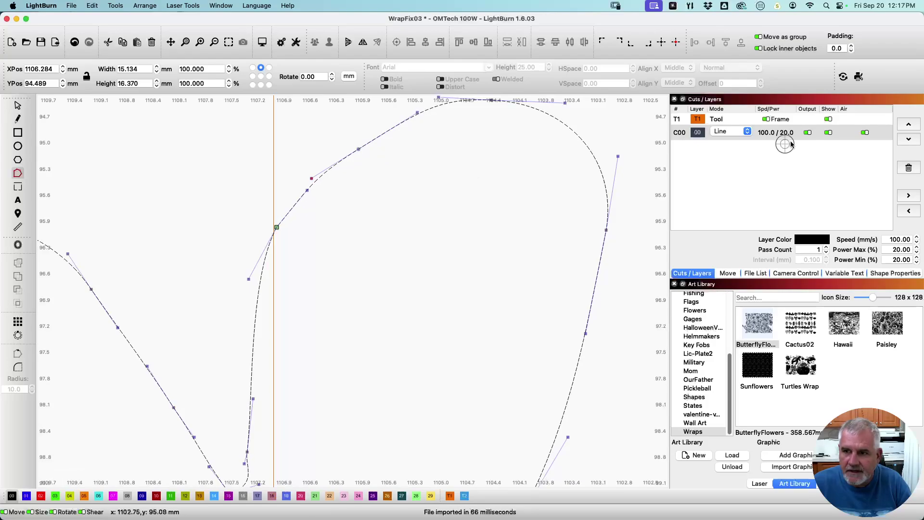
# Set layer C00 to Offset Fill mode and check the whole reshaped flower
pyautogui.click(722, 132)
pyautogui.click(720, 149)
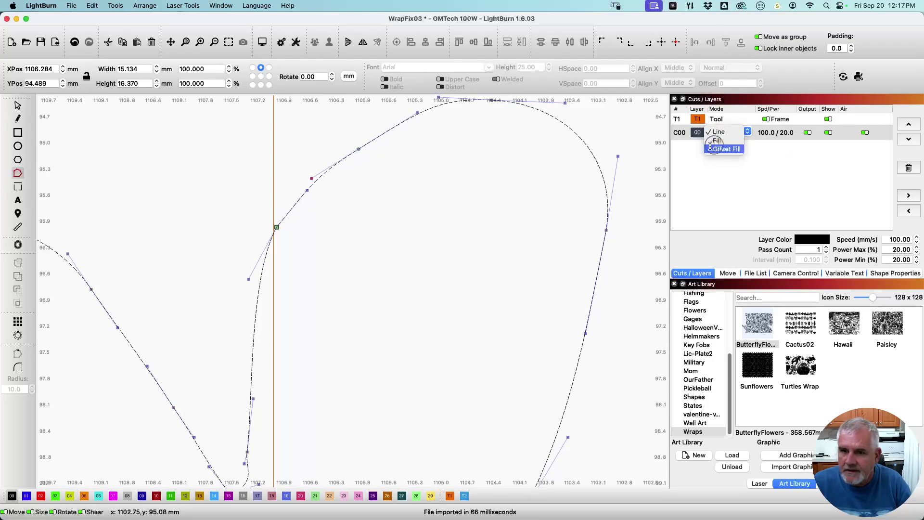
pyautogui.scroll(-5, 541, 299)
pyautogui.scroll(-4, 479, 210)
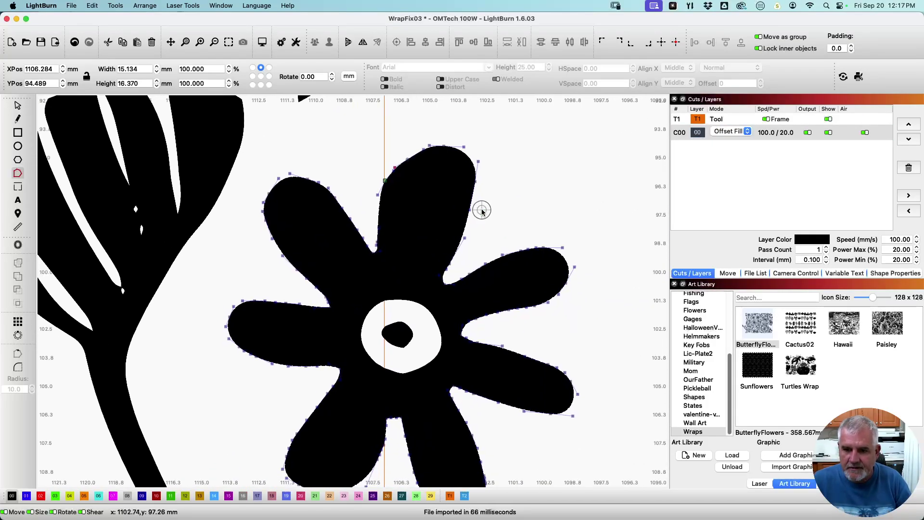
# Delete the stemmed bud and its attached branch beside the small flower
pyautogui.click(18, 105)
pyautogui.scroll(-2, 315, 281)
pyautogui.scroll(-2, 315, 281)
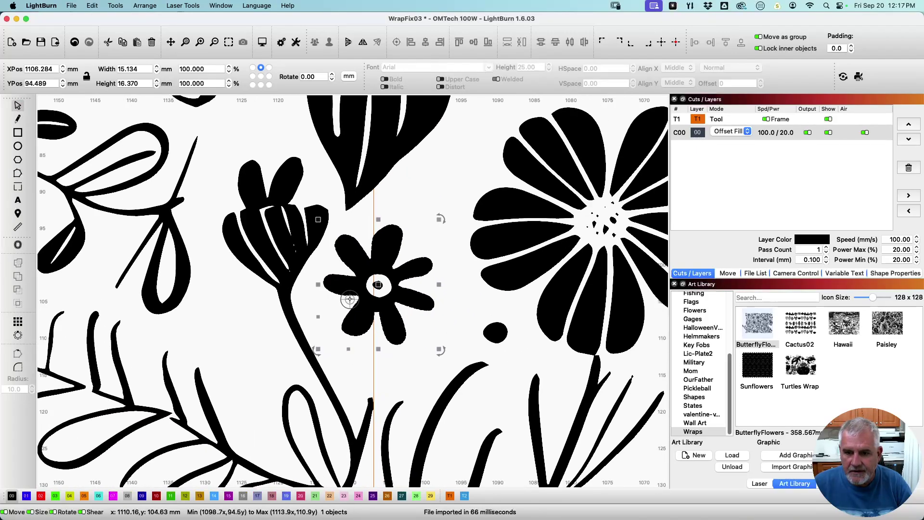
pyautogui.scroll(-2, 389, 411)
pyautogui.scroll(-1, 389, 410)
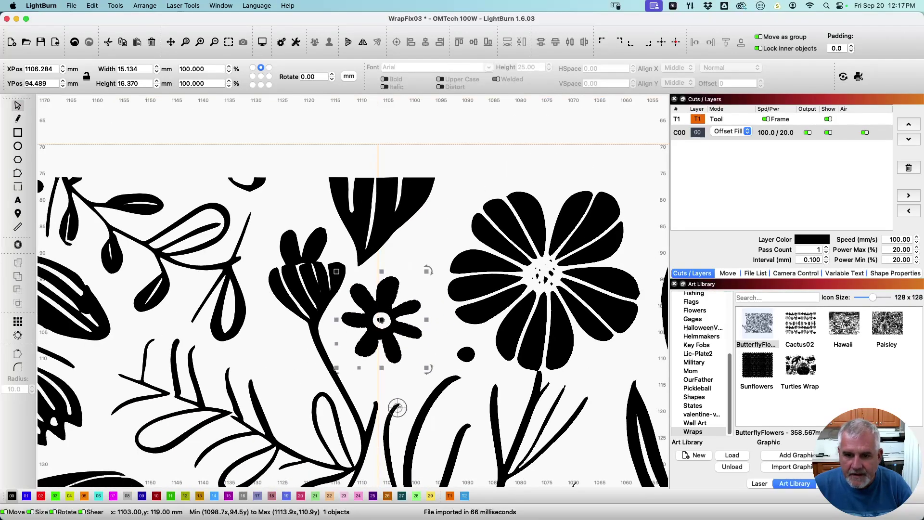
pyautogui.scroll(-5, 398, 407)
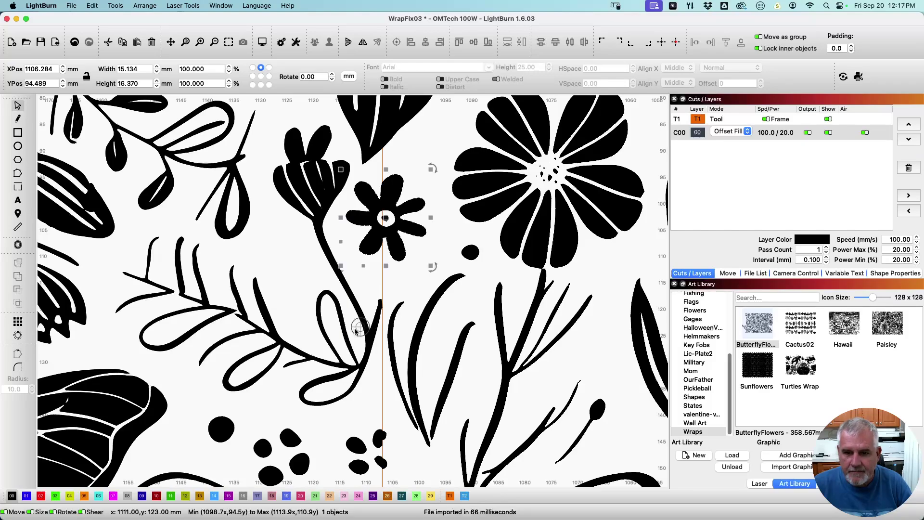
pyautogui.click(356, 323)
pyautogui.press('Delete')
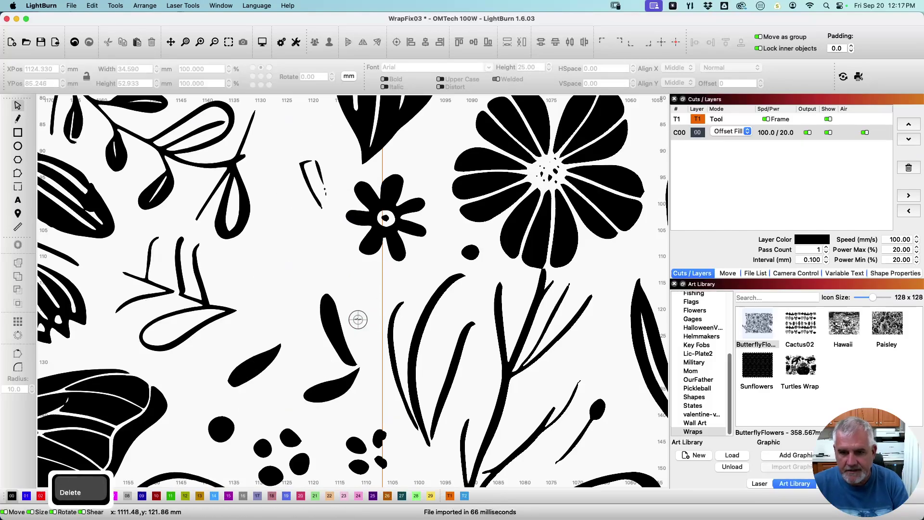
# Delete the leftover bud fragments, the stray speck and the two loose leaf shapes near the seam
pyautogui.click(309, 181)
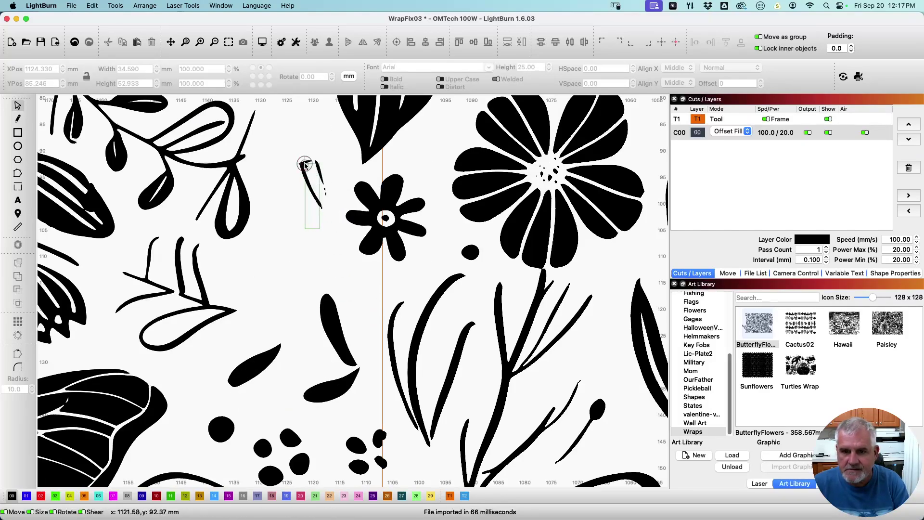
pyautogui.press('Delete')
pyautogui.click(308, 168)
pyautogui.press('Delete')
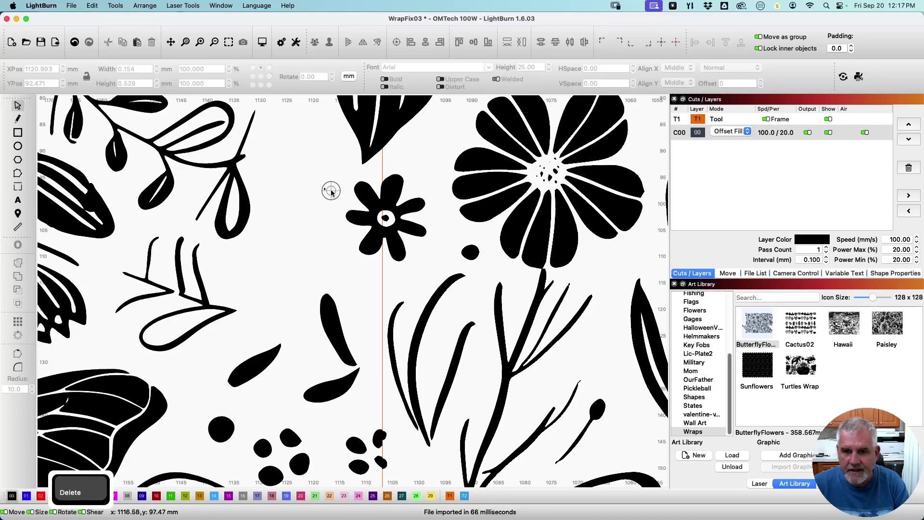
pyautogui.press('Delete')
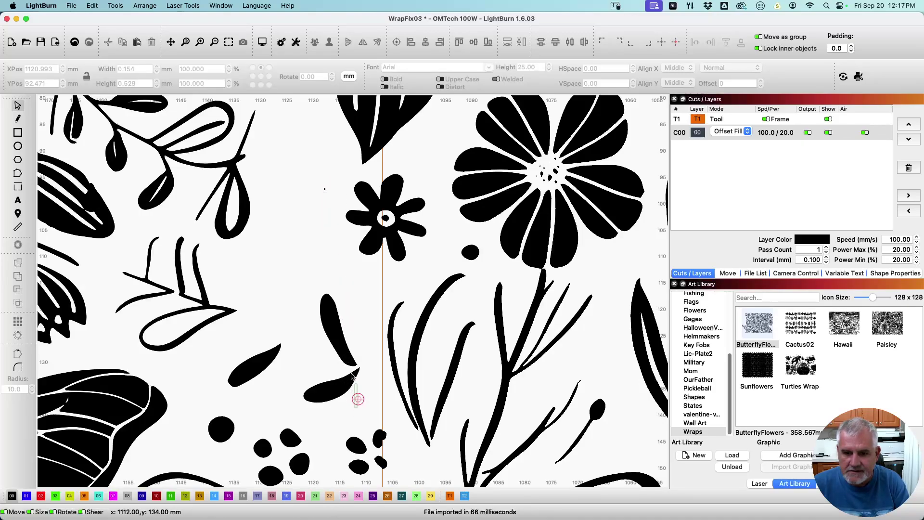
pyautogui.click(324, 314)
pyautogui.press('Delete')
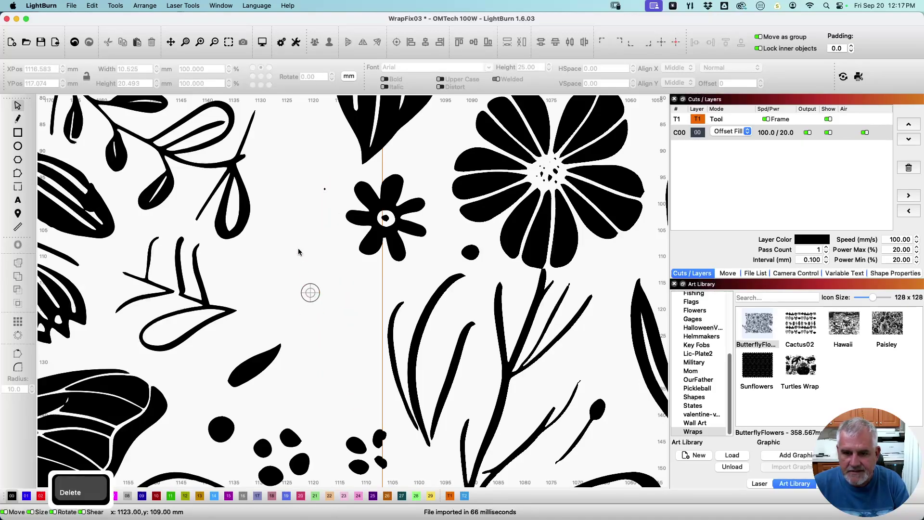
pyautogui.click(322, 191)
pyautogui.press('Delete')
# Delete the cluster of dots straddling the seam above the large butterfly, along with the orange tool-layer frame
pyautogui.scroll(-2, 357, 407)
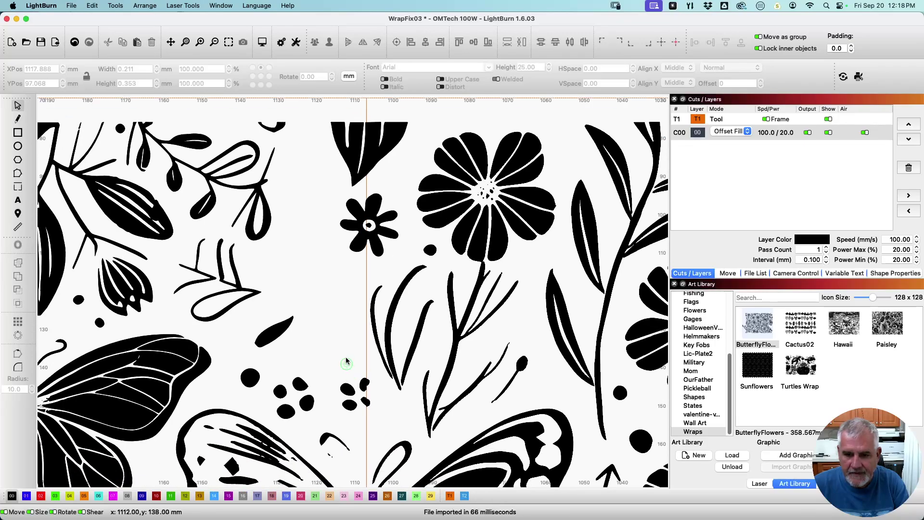
pyautogui.scroll(-5, 347, 362)
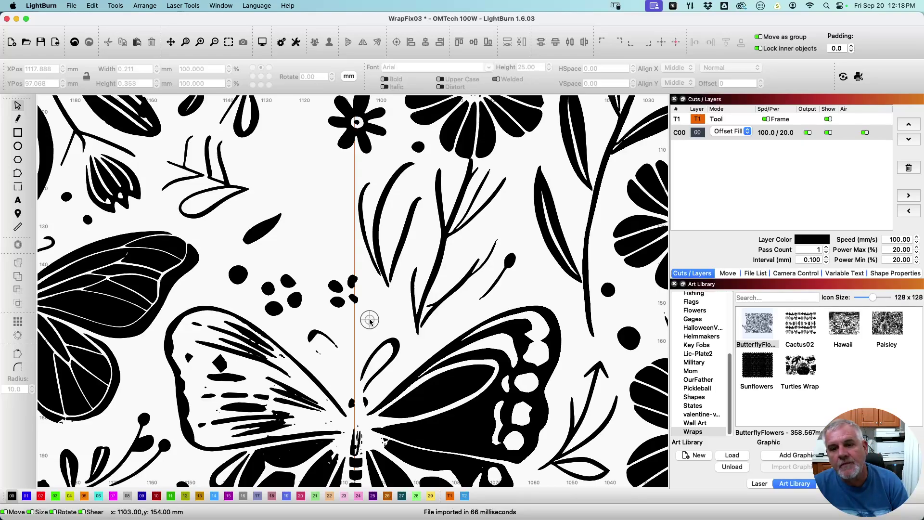
pyautogui.press('Delete')
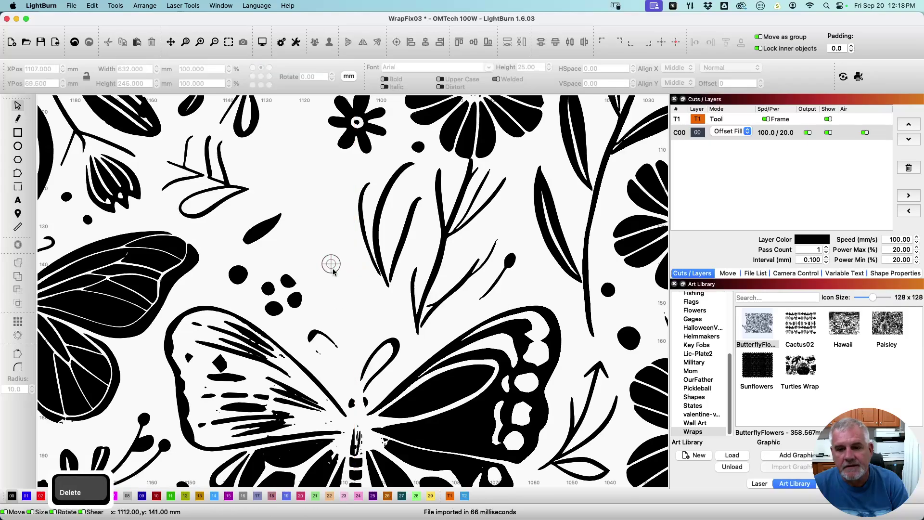
# Examine the seam through the large butterfly's body and the leaves and branches below it
pyautogui.scroll(4, 351, 348)
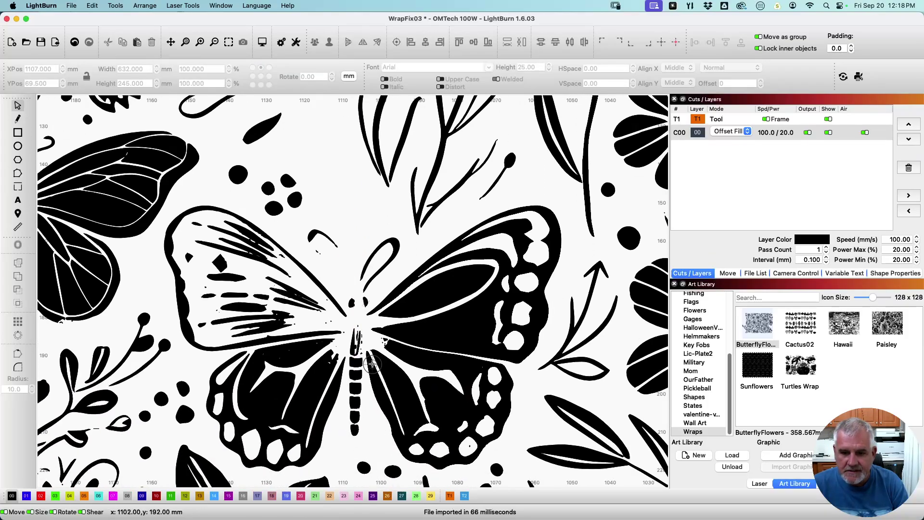
pyautogui.scroll(-4, 373, 365)
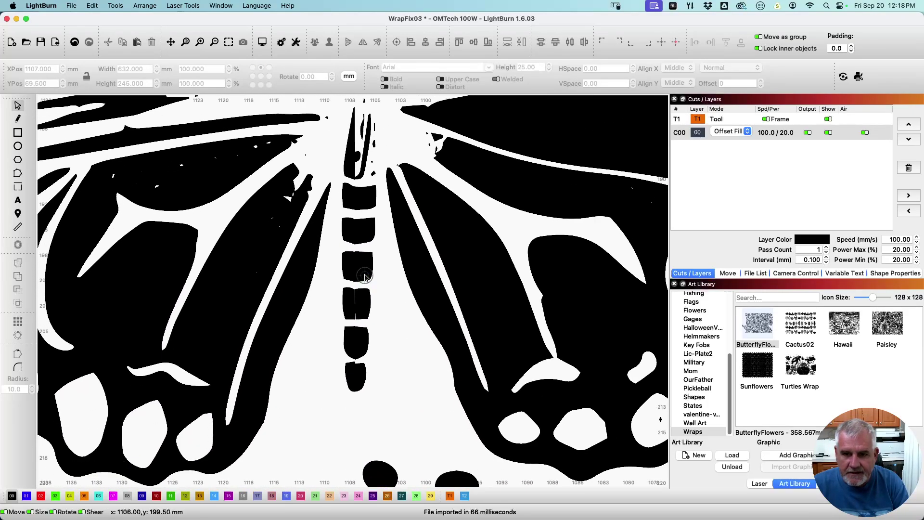
pyautogui.scroll(-3, 364, 288)
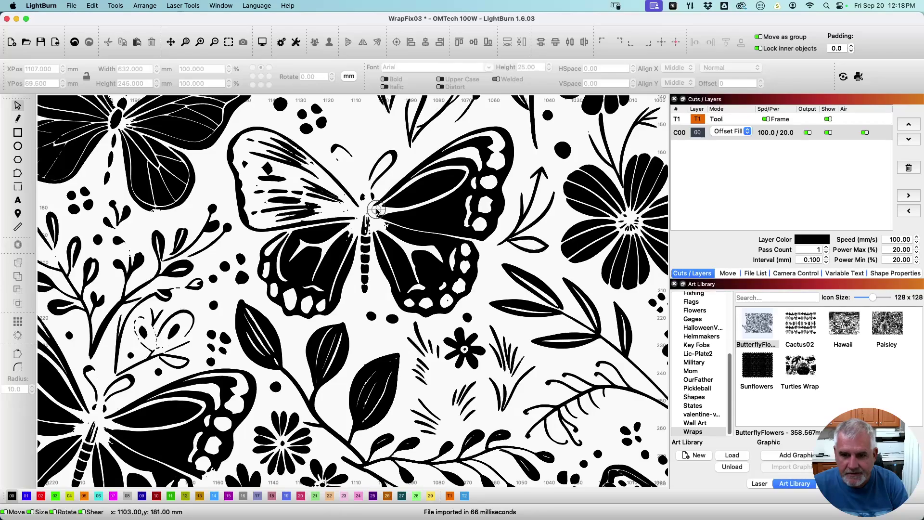
pyautogui.scroll(-3, 409, 323)
pyautogui.scroll(3, 388, 255)
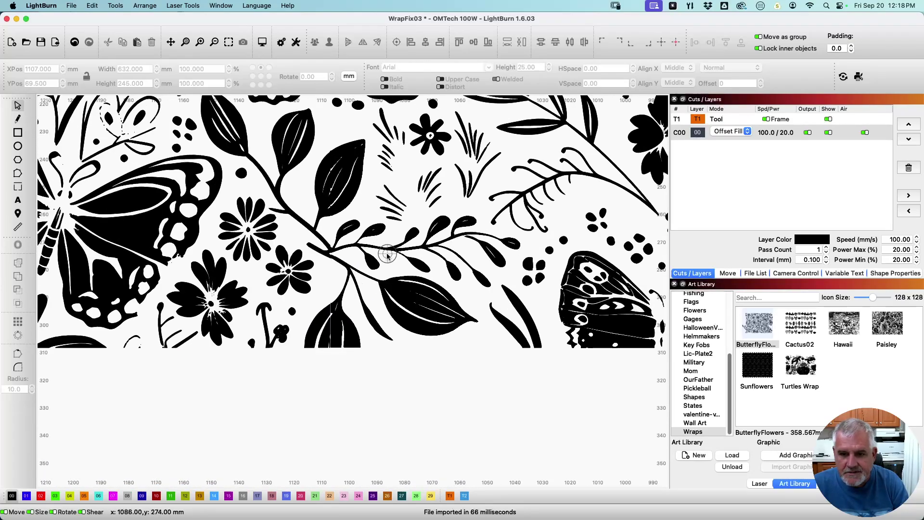
pyautogui.scroll(2, 390, 259)
pyautogui.scroll(-3, 388, 258)
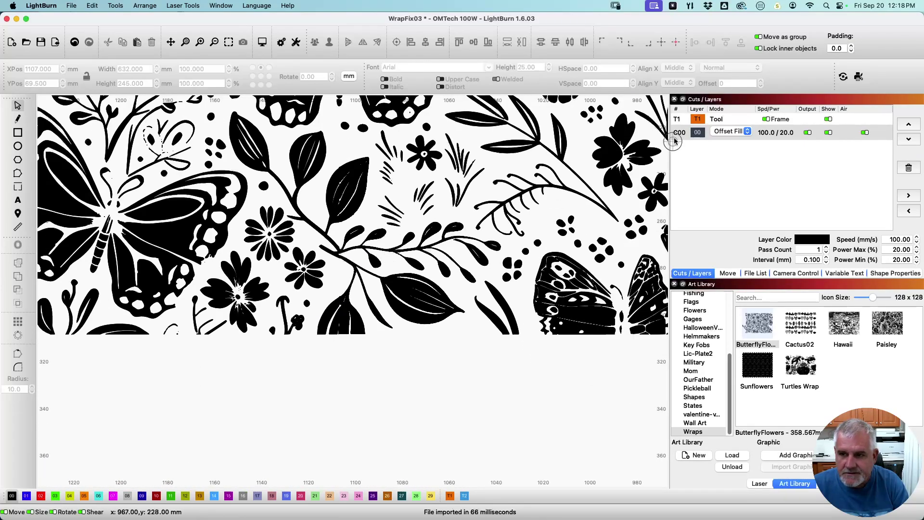
# Set layer C00 to Line mode to expose the outlines of the split leaf below the butterfly
pyautogui.click(748, 133)
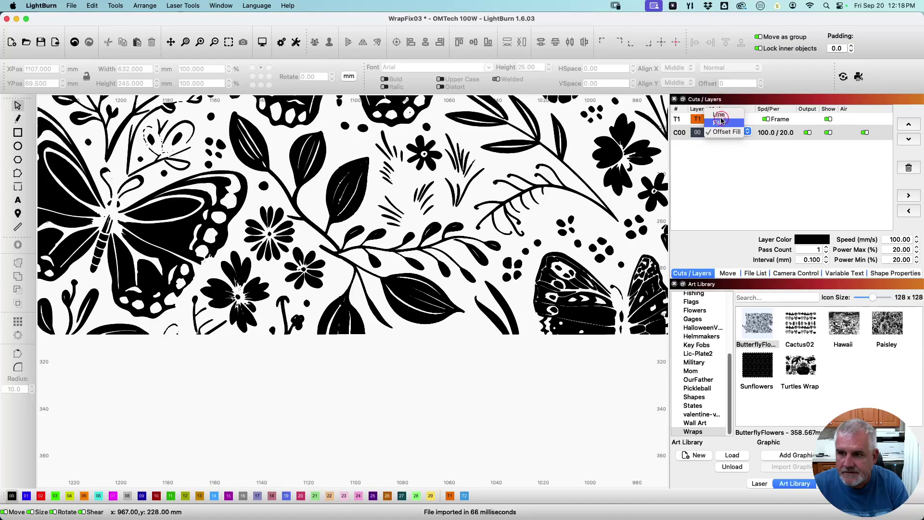
pyautogui.click(720, 116)
pyautogui.scroll(3, 350, 179)
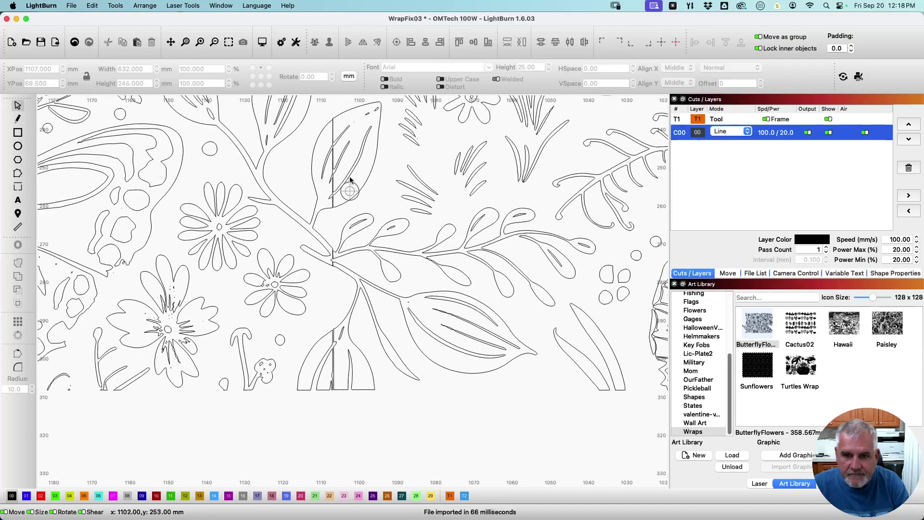
pyautogui.scroll(5, 350, 176)
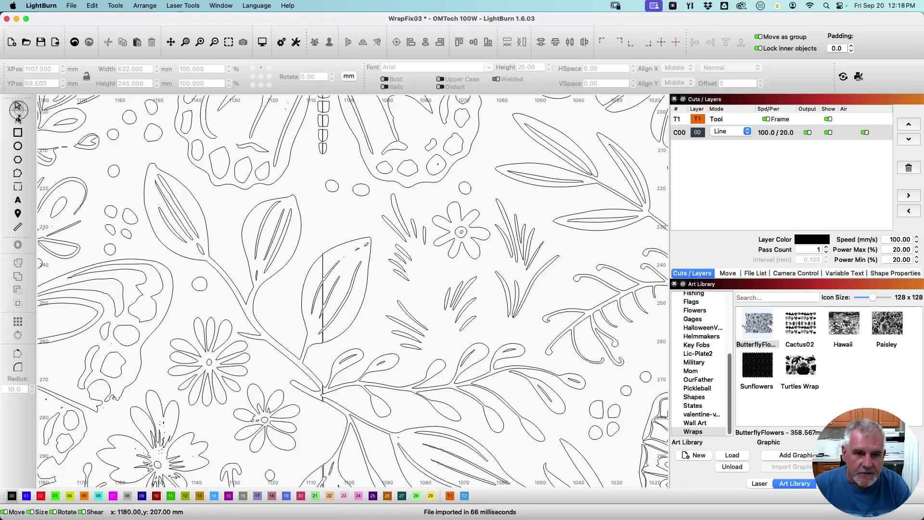
# Move the top corner node of the split leaf's right half onto the end of the left half's outline
pyautogui.click(19, 172)
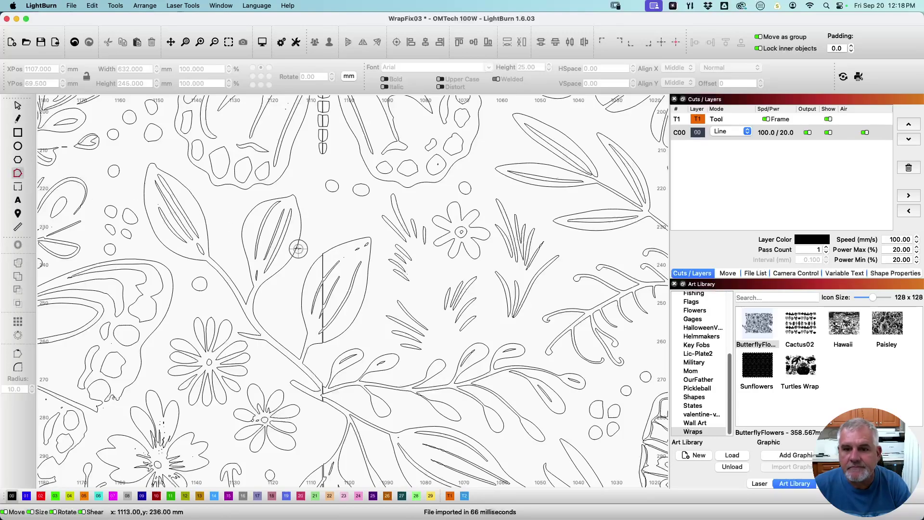
pyautogui.scroll(3, 308, 263)
pyautogui.click(338, 232)
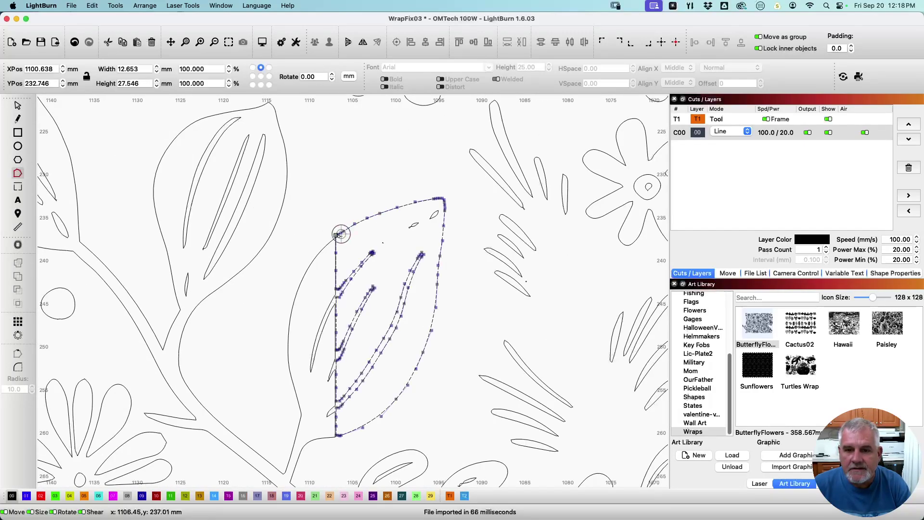
pyautogui.scroll(5, 336, 234)
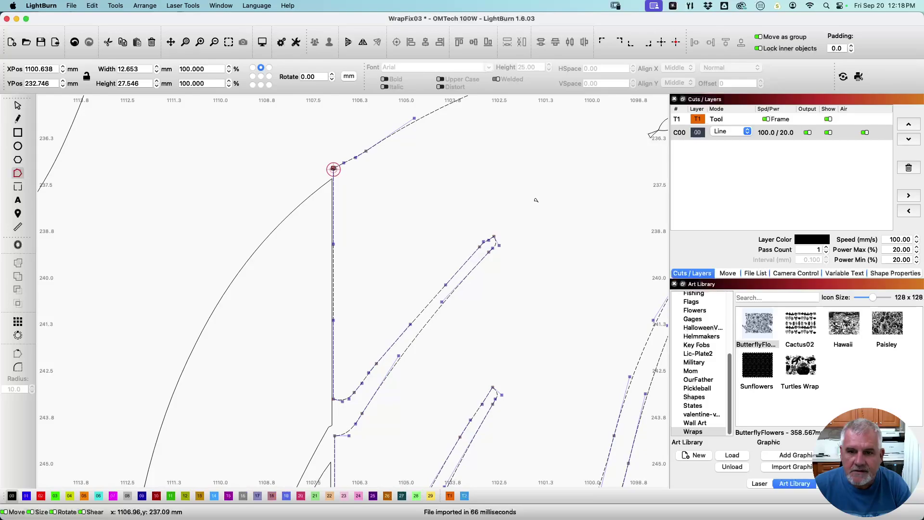
pyautogui.moveTo(332, 168); pyautogui.dragTo(329, 180)
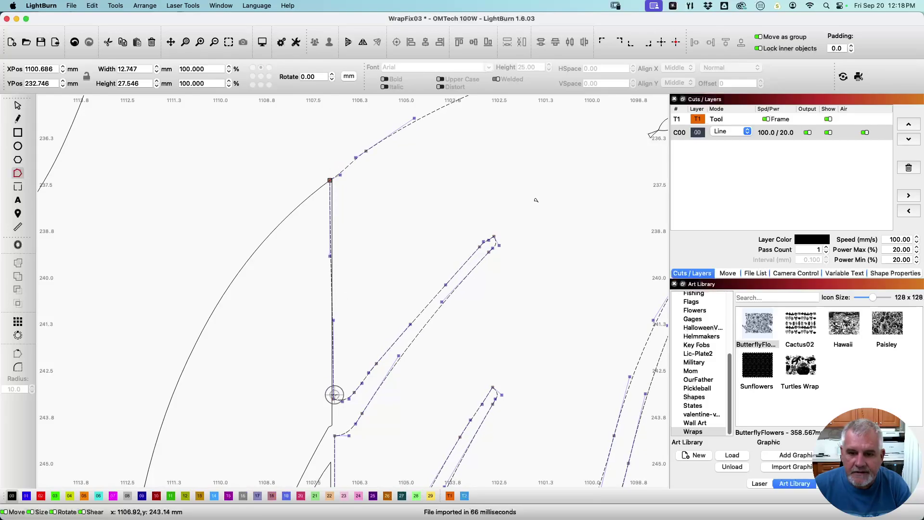
# Align the two seam nodes of the split leaf's upper vein with the matching vein ends on the left half
pyautogui.moveTo(334, 398); pyautogui.dragTo(358, 220)
pyautogui.scroll(2, 332, 426)
pyautogui.scroll(1, 344, 140)
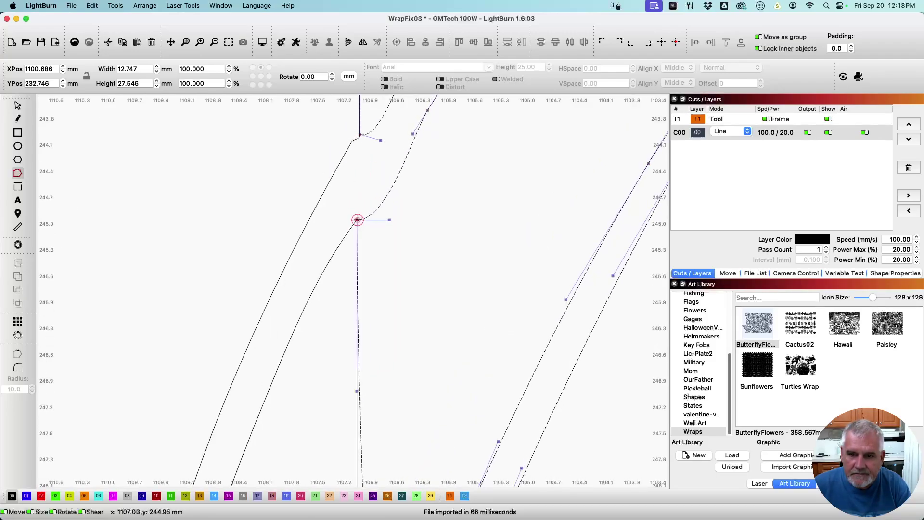
pyautogui.scroll(-10, 463, 400)
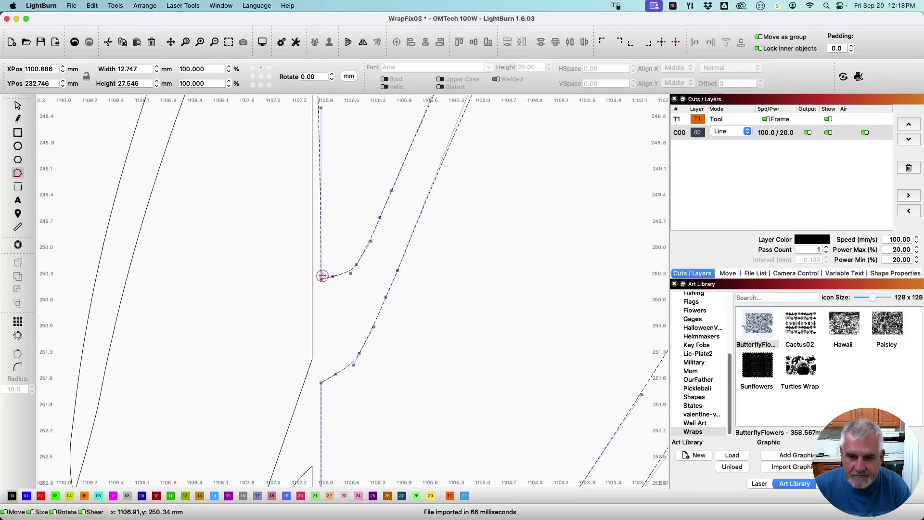
# Align both seam nodes of the split leaf's middle vein with the vein outline on the left half
pyautogui.moveTo(320, 279); pyautogui.dragTo(313, 357)
pyautogui.scroll(-10, 433, 403)
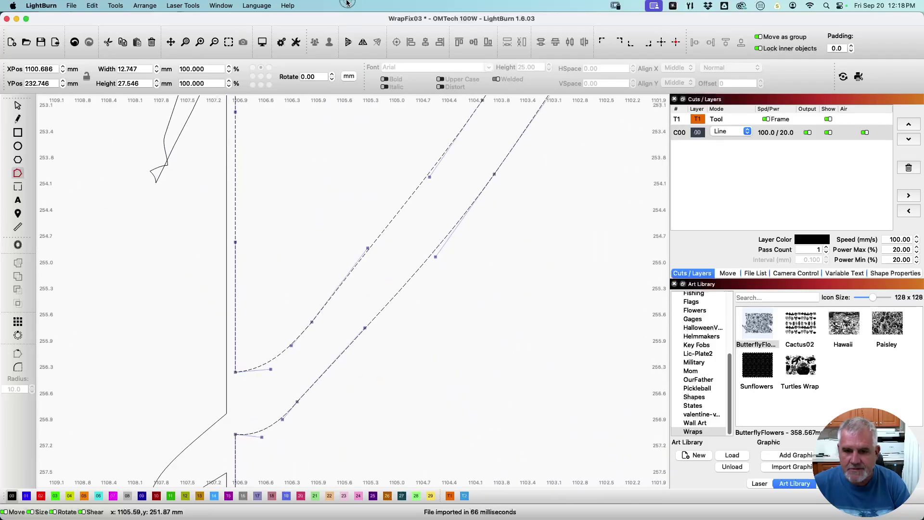
pyautogui.scroll(3, 261, 235)
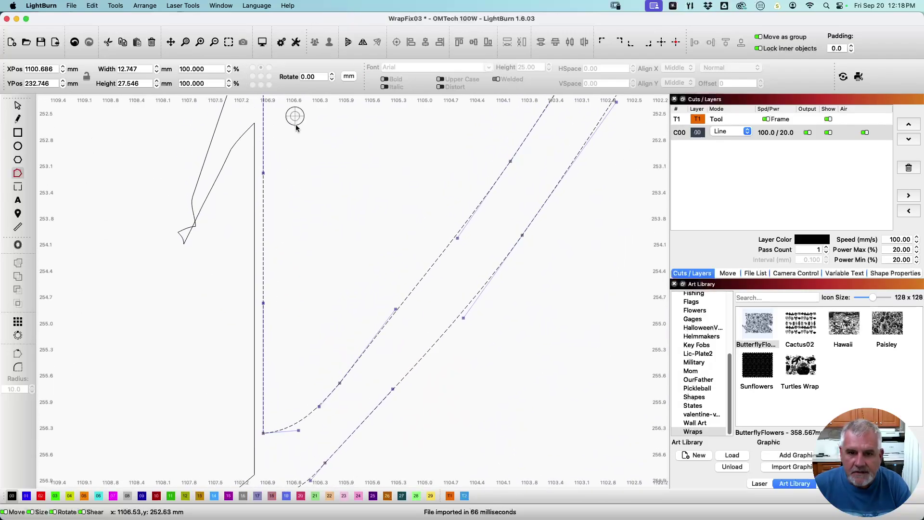
pyautogui.scroll(3, 295, 117)
pyautogui.moveTo(277, 145); pyautogui.dragTo(270, 220)
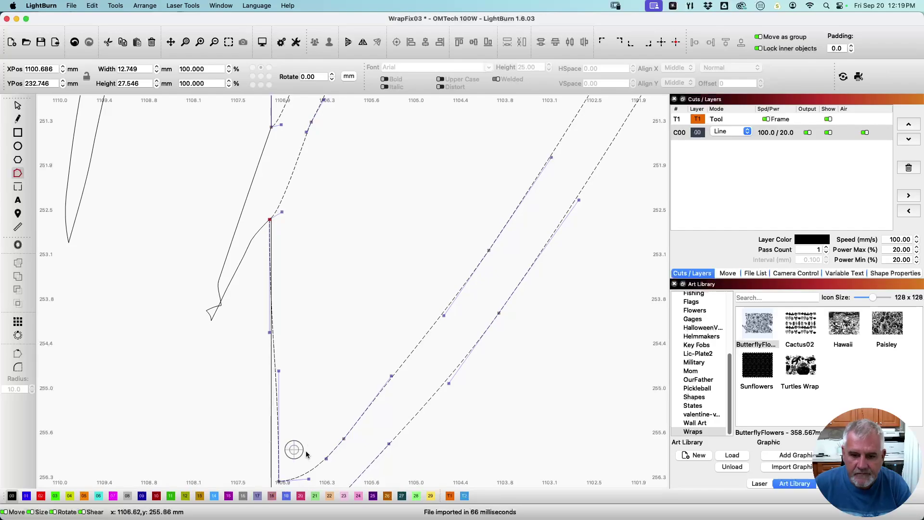
# Move the two seam nodes of the split leaf's lowest vein onto the corners of the left half's vein tip
pyautogui.scroll(-5, 310, 347)
pyautogui.moveTo(265, 366); pyautogui.dragTo(257, 408)
pyautogui.scroll(-5, 294, 385)
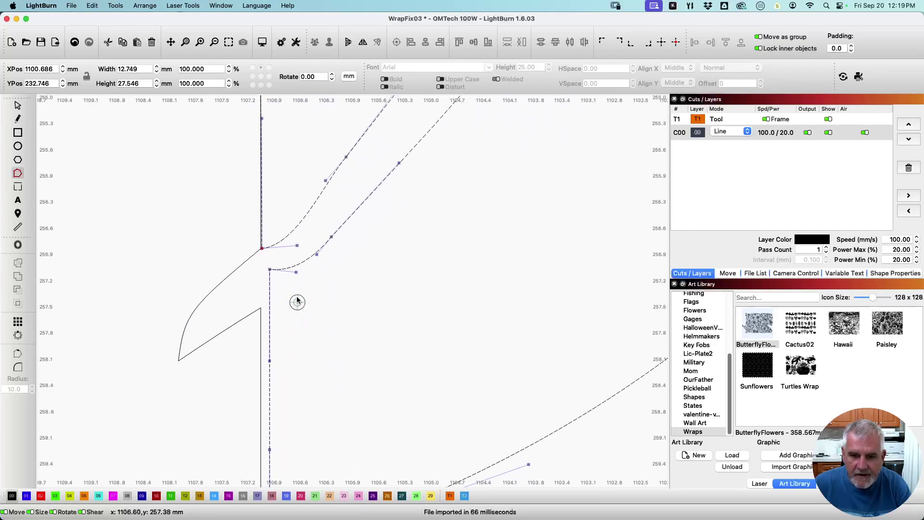
pyautogui.moveTo(271, 269); pyautogui.dragTo(260, 307)
# Move the bottom corner node of the split leaf's right half onto the end of the left stem outline
pyautogui.scroll(-8, 293, 346)
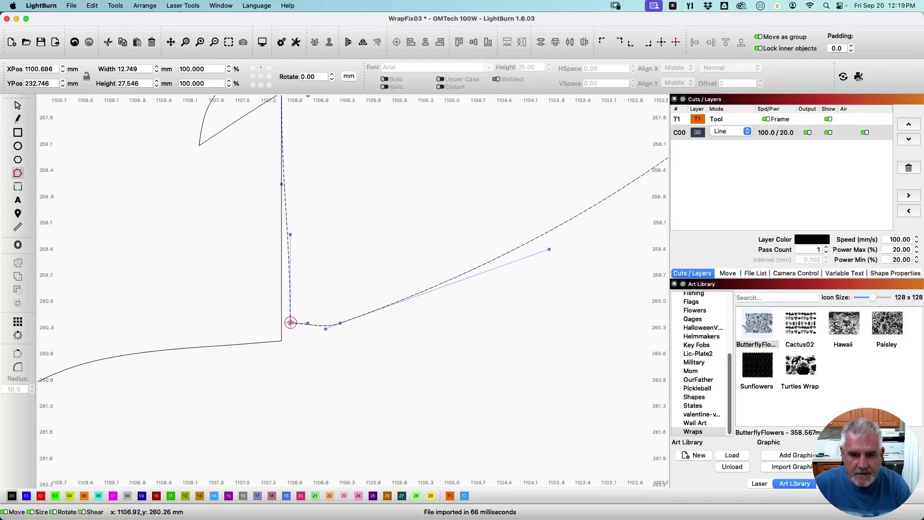
pyautogui.moveTo(291, 323); pyautogui.dragTo(280, 341)
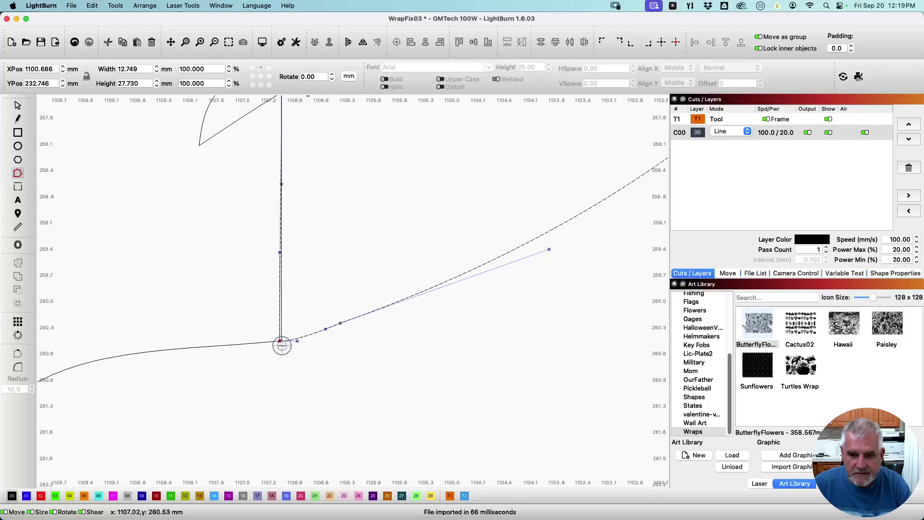
pyautogui.scroll(-6, 351, 193)
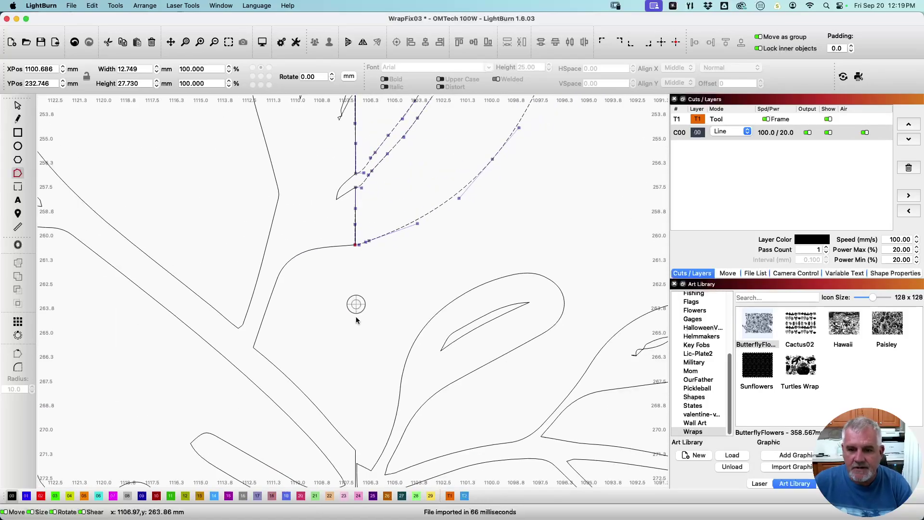
# Move the end nodes of the lower branch onto the left stem's corners and adjust the curve handle at the lower corner
pyautogui.scroll(-3, 356, 320)
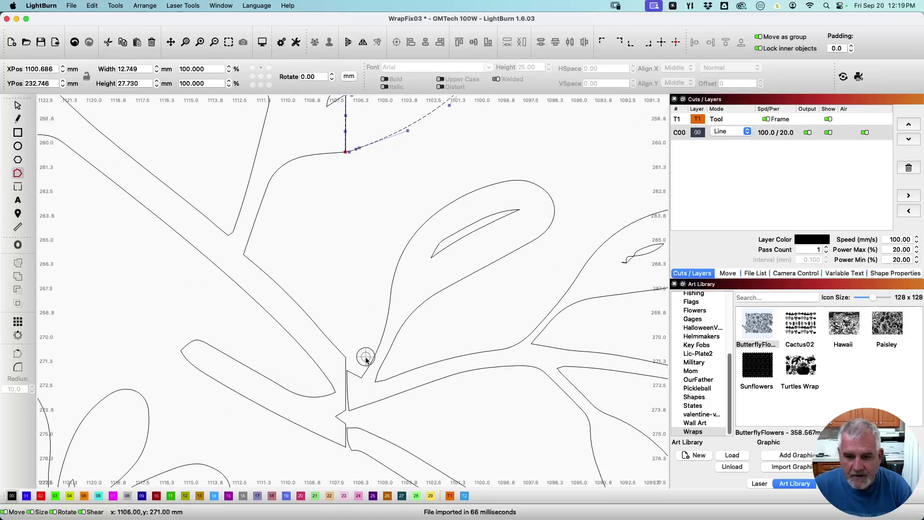
pyautogui.scroll(1, 366, 359)
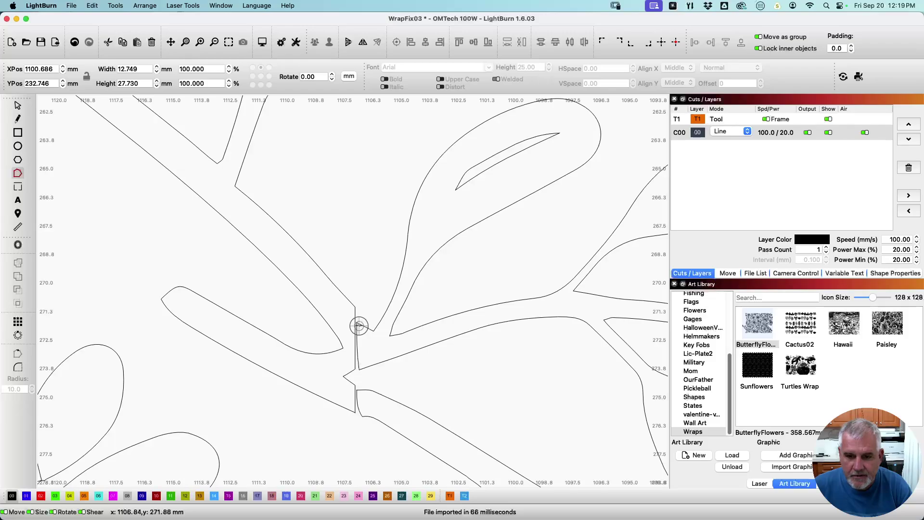
pyautogui.click(358, 390)
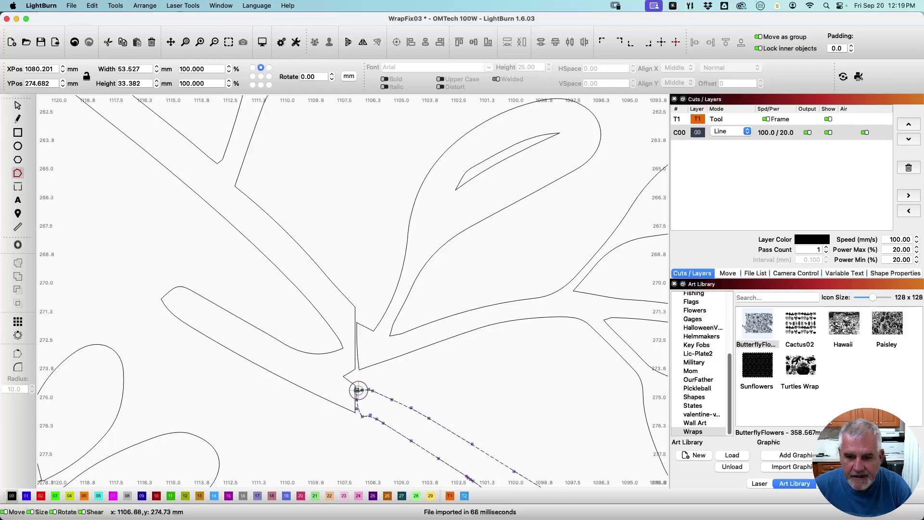
pyautogui.moveTo(356, 390); pyautogui.dragTo(355, 385)
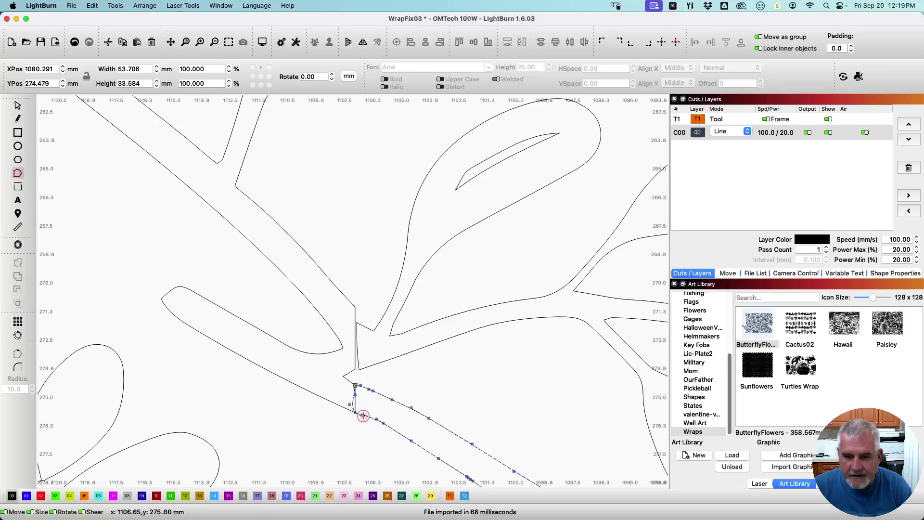
pyautogui.scroll(5, 362, 417)
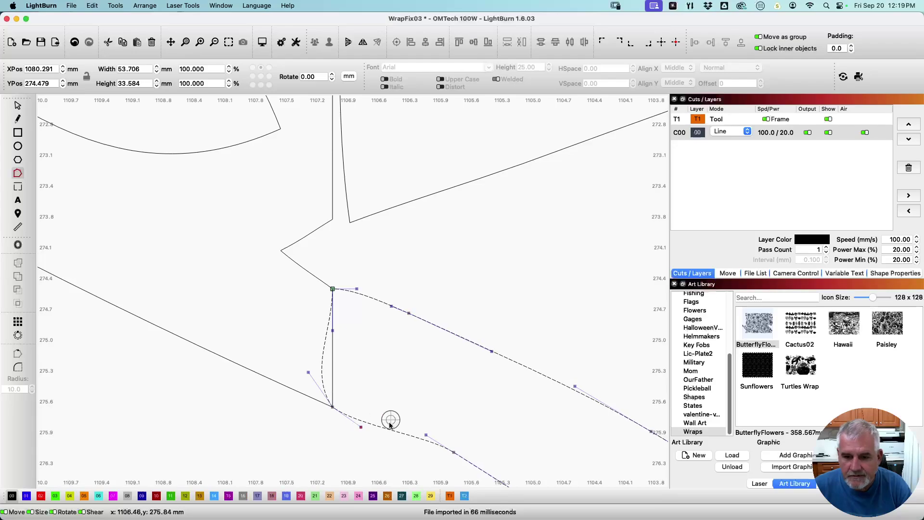
pyautogui.scroll(-1, 371, 263)
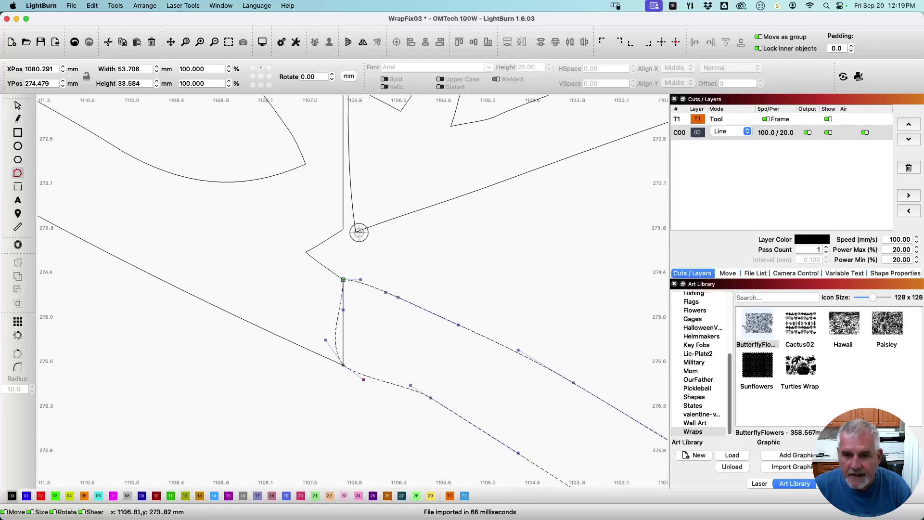
# Move the upper branch's two seam nodes onto the left stem's corners and smooth the curve beside the upper one
pyautogui.click(355, 231)
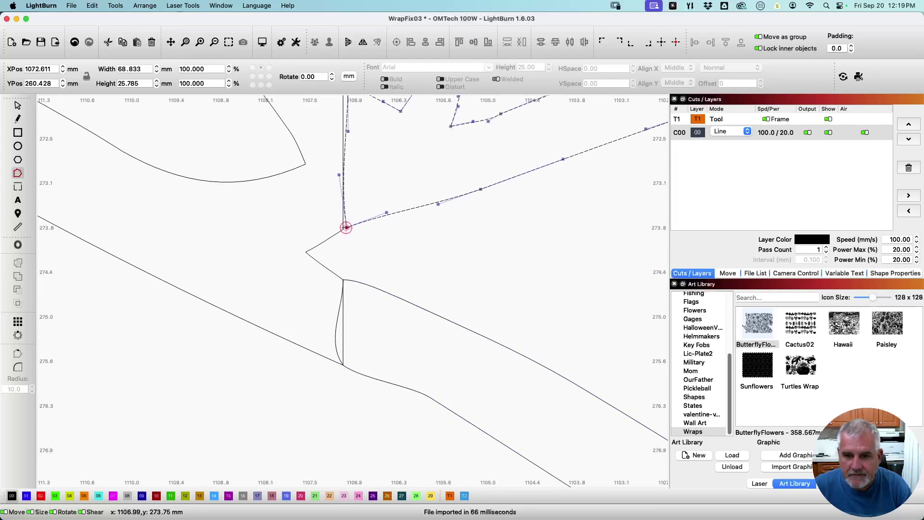
pyautogui.scroll(5, 414, 250)
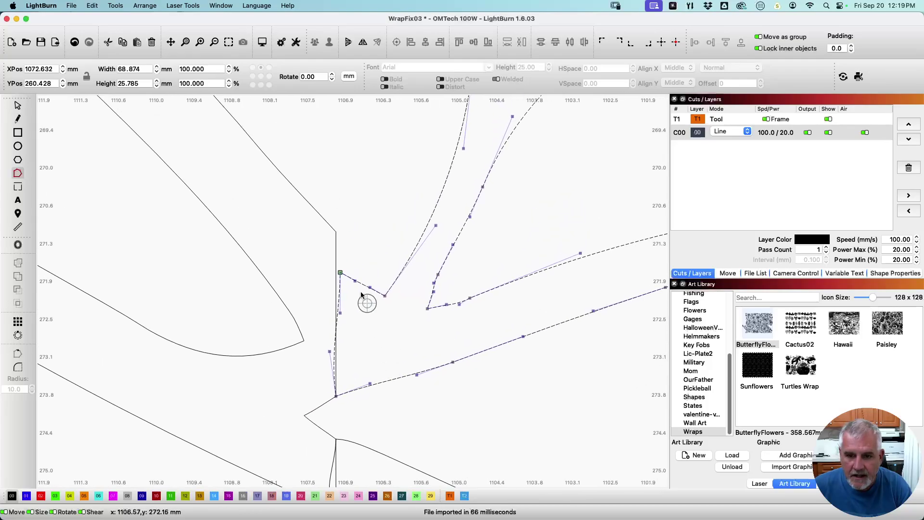
pyautogui.moveTo(342, 273); pyautogui.dragTo(335, 230)
pyautogui.scroll(5, 351, 232)
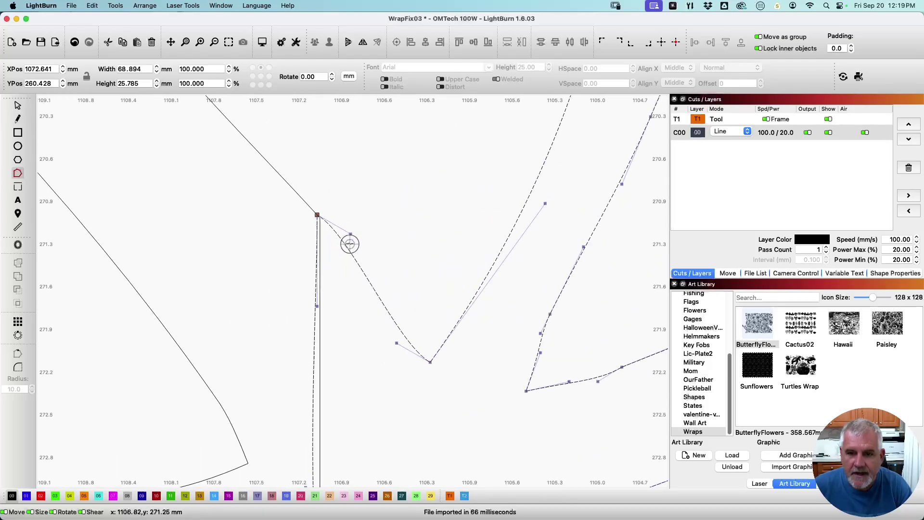
pyautogui.moveTo(351, 232); pyautogui.dragTo(346, 238)
pyautogui.moveTo(306, 204); pyautogui.dragTo(308, 208)
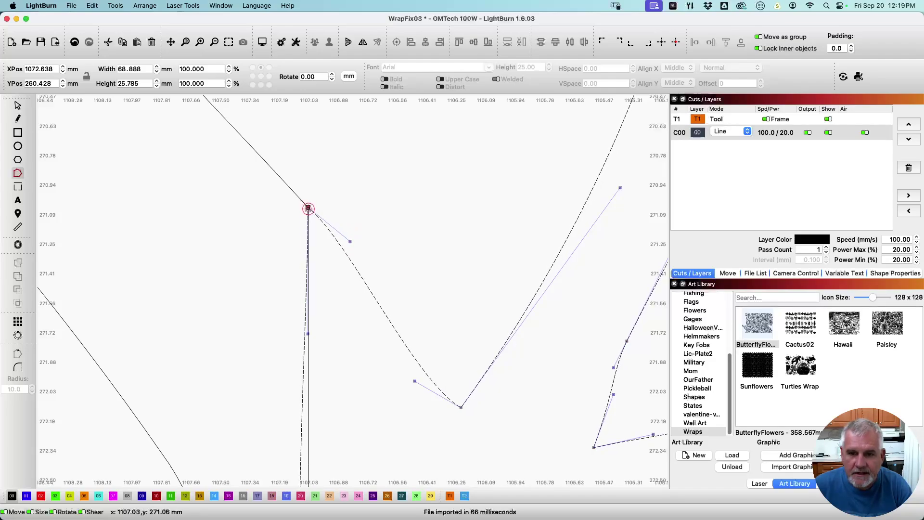
pyautogui.scroll(-5, 331, 371)
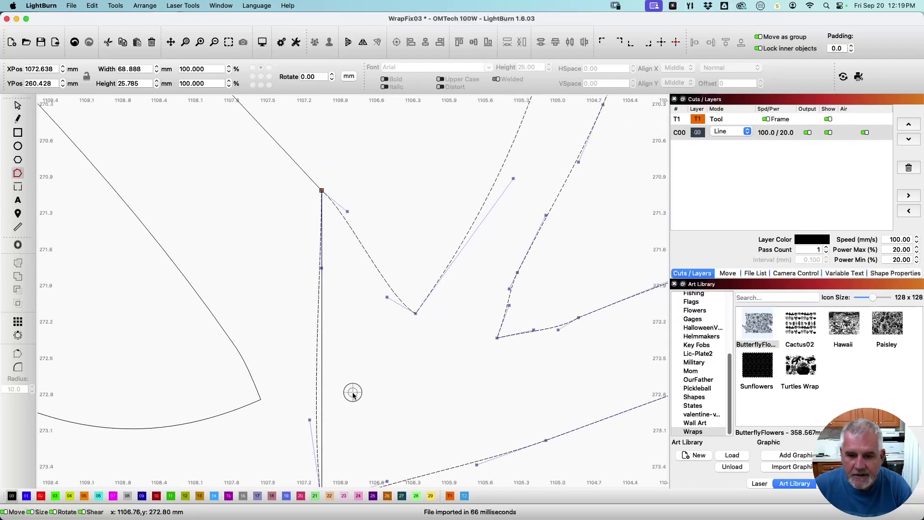
# Move the top seam node of the large bottom leaf's right half onto the tip of its left half
pyautogui.scroll(-8, 383, 347)
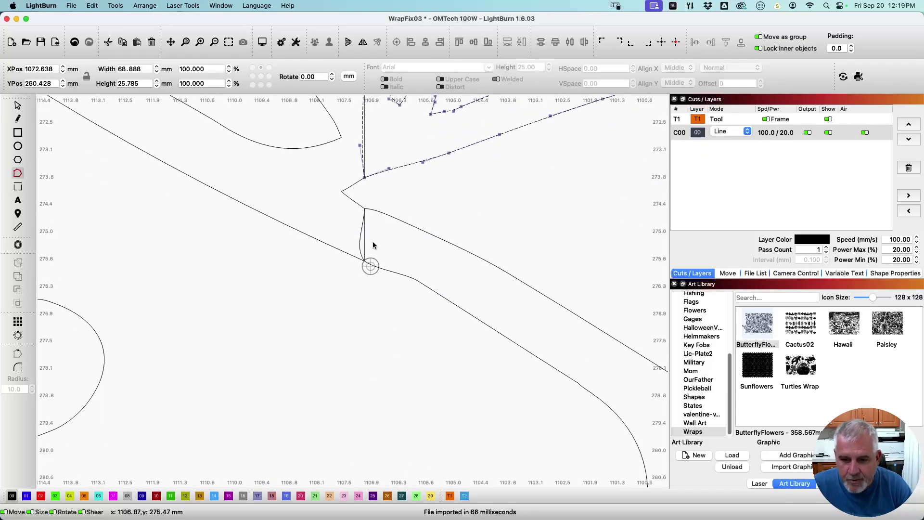
pyautogui.scroll(-10, 383, 347)
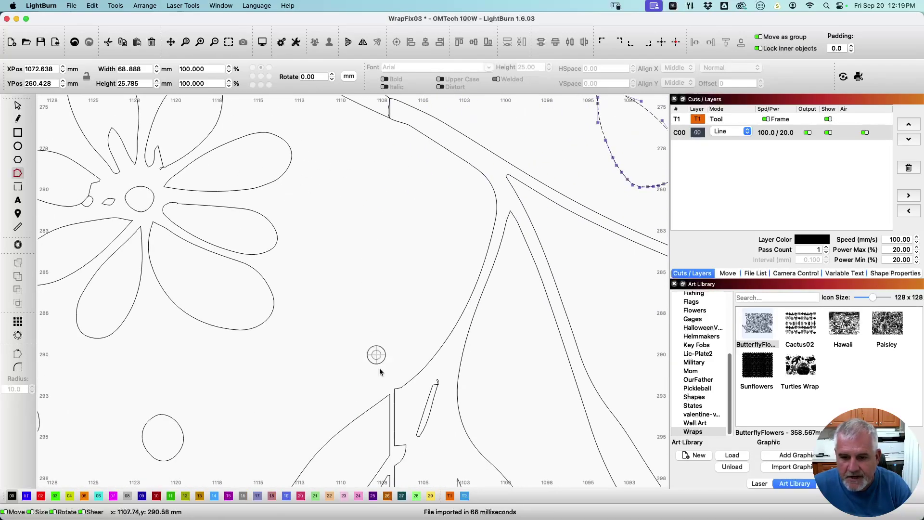
pyautogui.scroll(2, 432, 222)
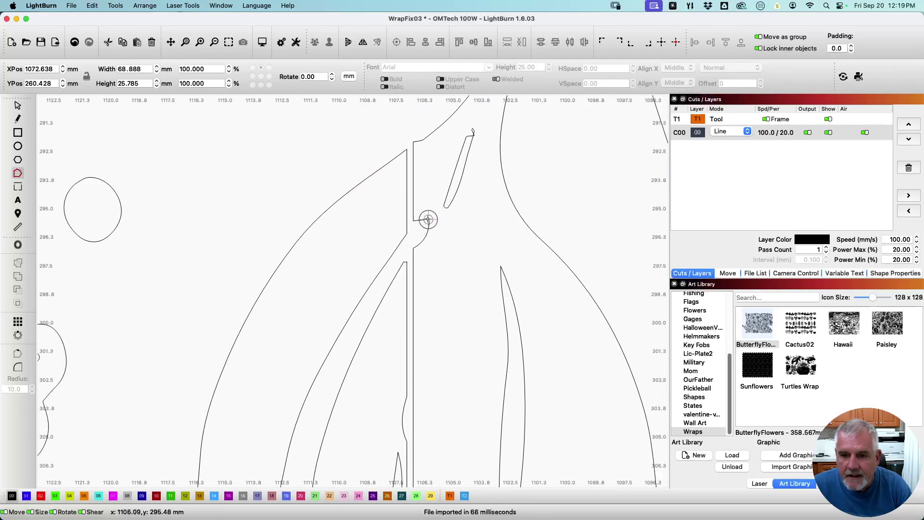
pyautogui.scroll(2, 424, 158)
pyautogui.click(409, 138)
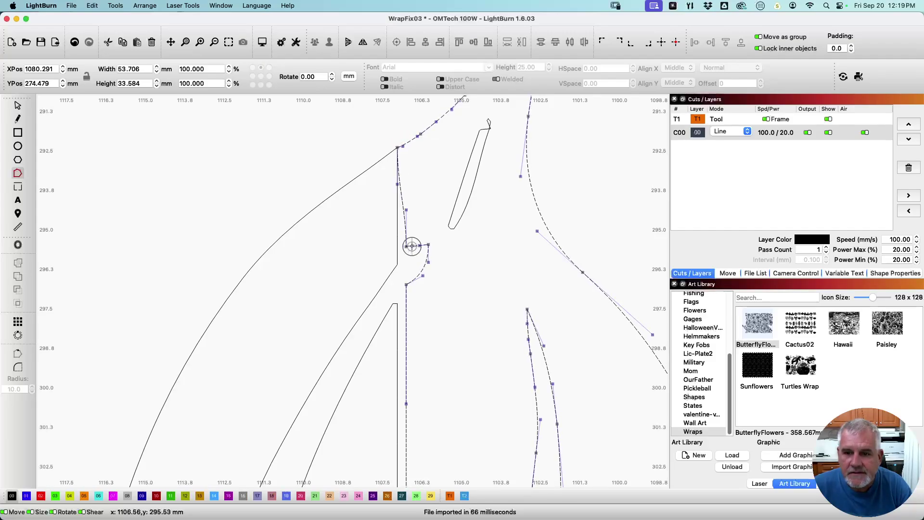
# Align the large bottom leaf's vein-end nodes and bottom corner node with the left half along the seam
pyautogui.moveTo(406, 246); pyautogui.dragTo(393, 304)
pyautogui.scroll(-4, 436, 375)
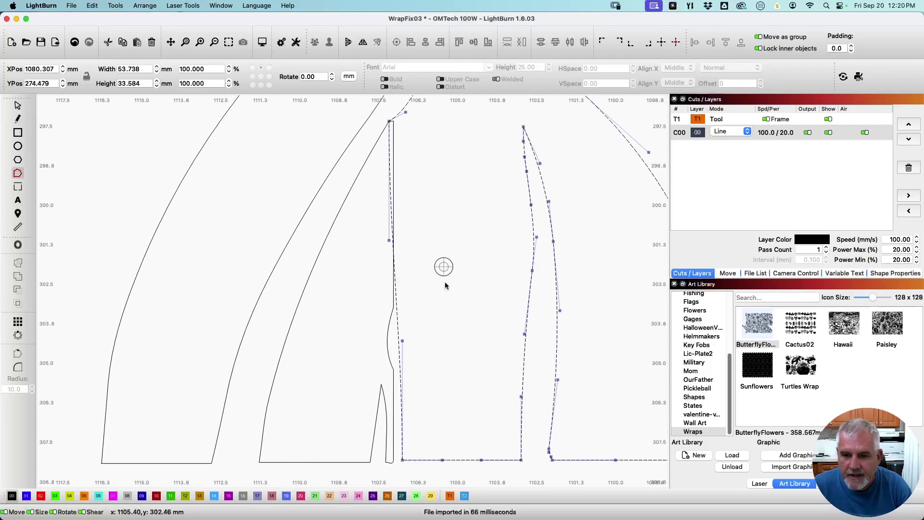
pyautogui.scroll(-2, 446, 326)
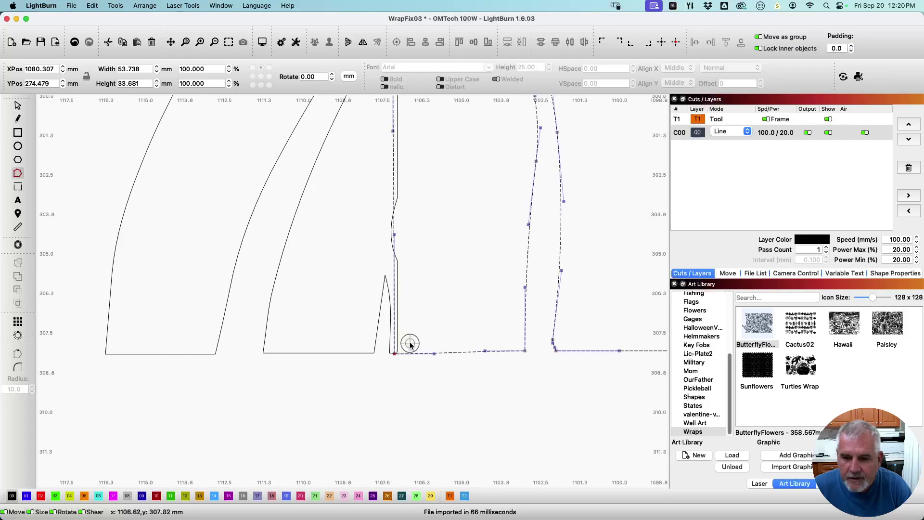
# Break the large leaf's right-half path at the bottom corner and delete its vertical seam segment
pyautogui.scroll(5, 426, 337)
pyautogui.scroll(4, 332, 393)
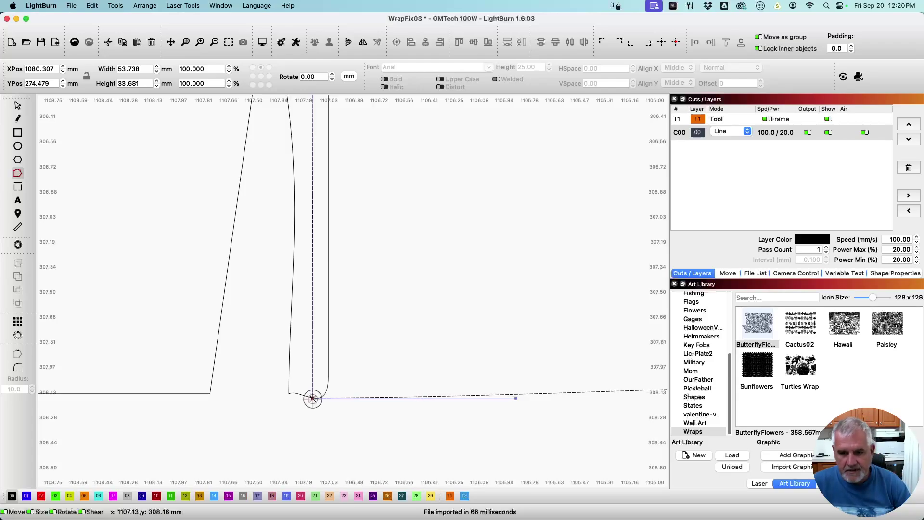
pyautogui.press('b')
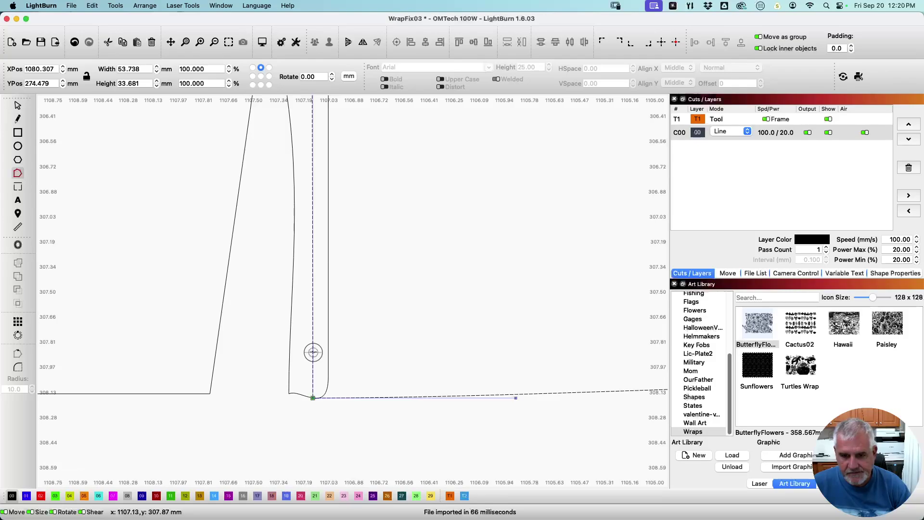
pyautogui.press('Delete')
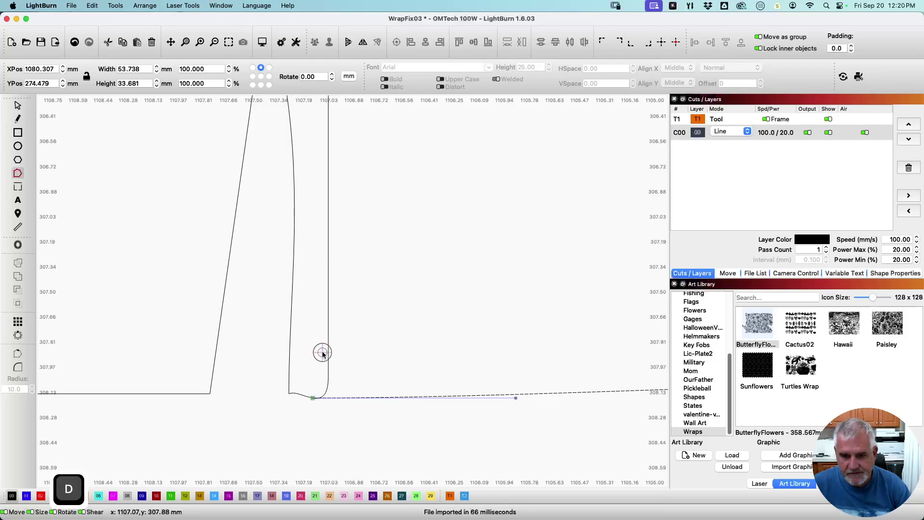
# Insert a node where the left half's rounded bottom corner meets the bottom edge and delete the curve beyond it
pyautogui.click(327, 389)
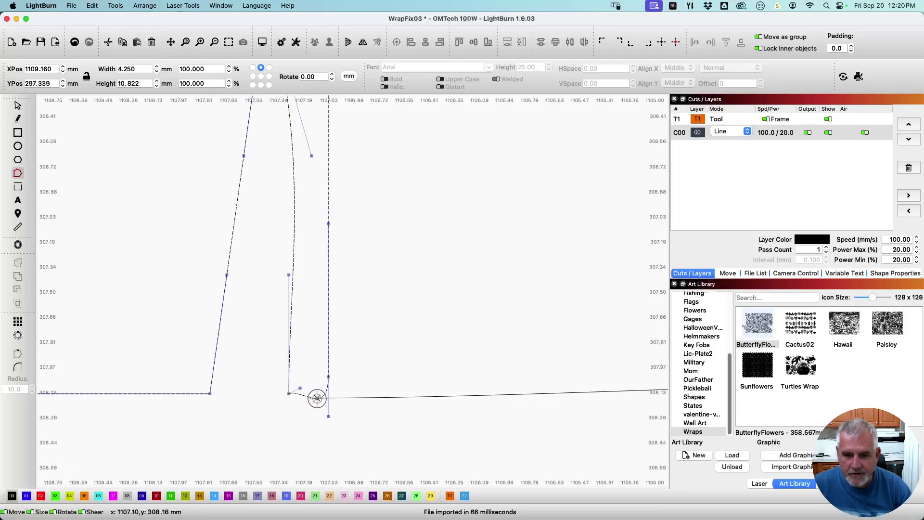
pyautogui.scroll(5, 318, 398)
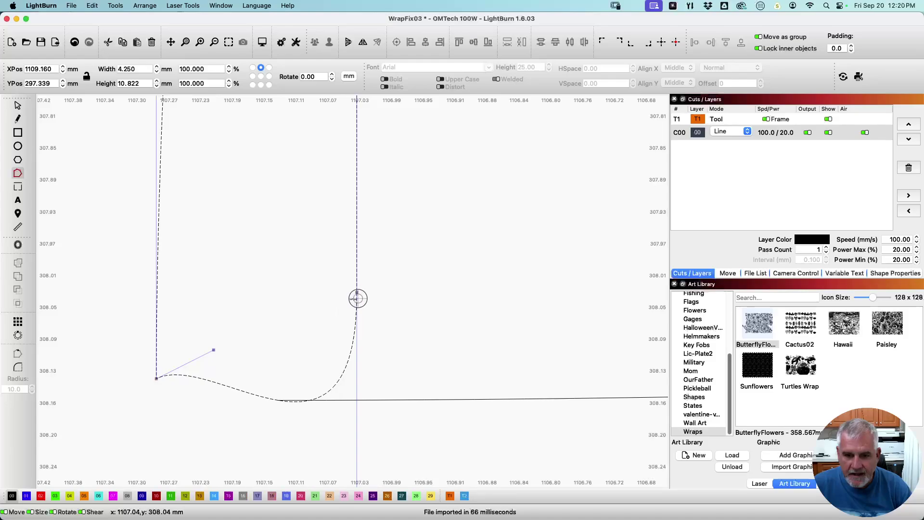
pyautogui.click(277, 401)
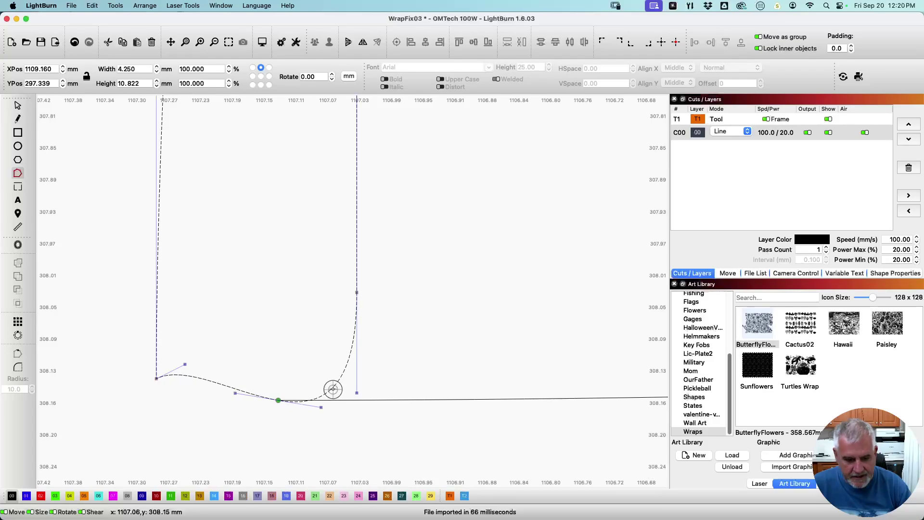
pyautogui.press('d')
# Join the left half's new end node to the open end of the right half's bottom edge
pyautogui.scroll(2, 289, 398)
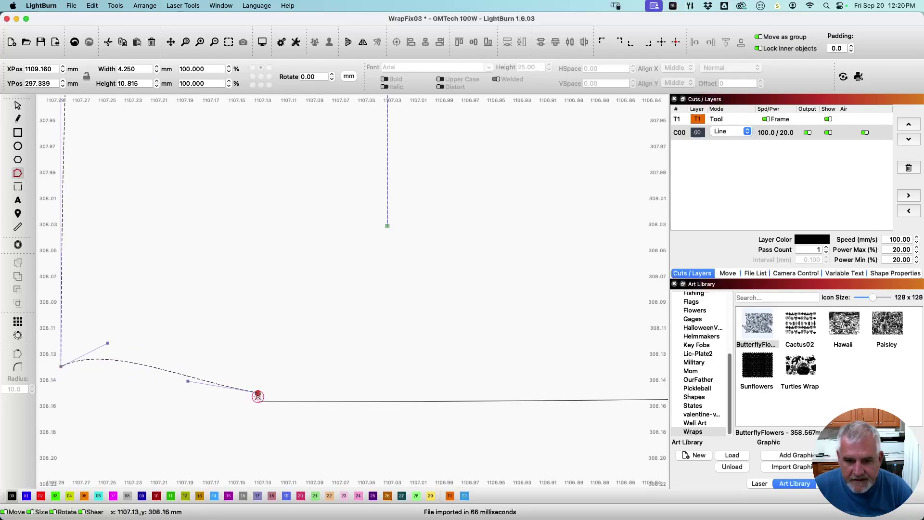
pyautogui.click(260, 402)
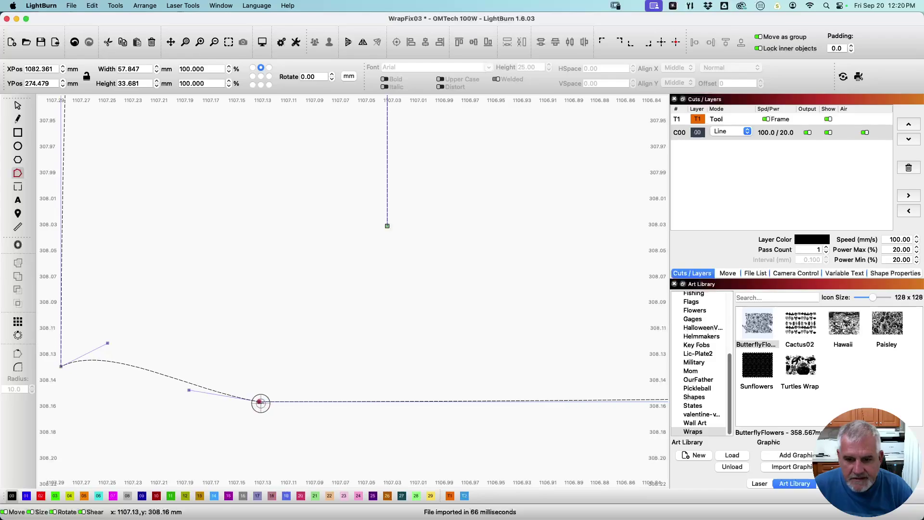
pyautogui.moveTo(261, 402); pyautogui.dragTo(268, 385)
pyautogui.scroll(-2, 285, 371)
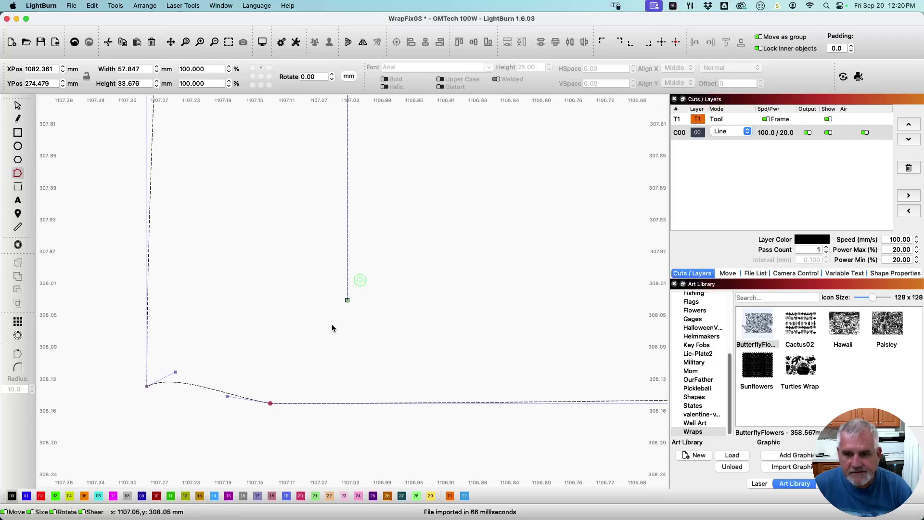
# Delete the short horizontal stub and the seam line below it at the large leaf's inner vein corner, and join the open ends there
pyautogui.scroll(5, 331, 325)
pyautogui.scroll(-3, 351, 275)
pyautogui.scroll(-3, 358, 265)
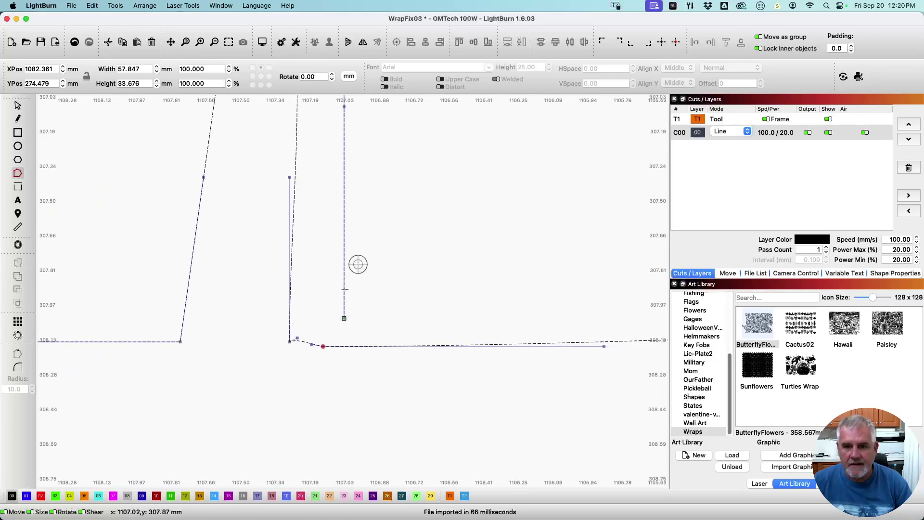
pyautogui.moveTo(396, 146); pyautogui.dragTo(325, 299)
pyautogui.scroll(3, 296, 380)
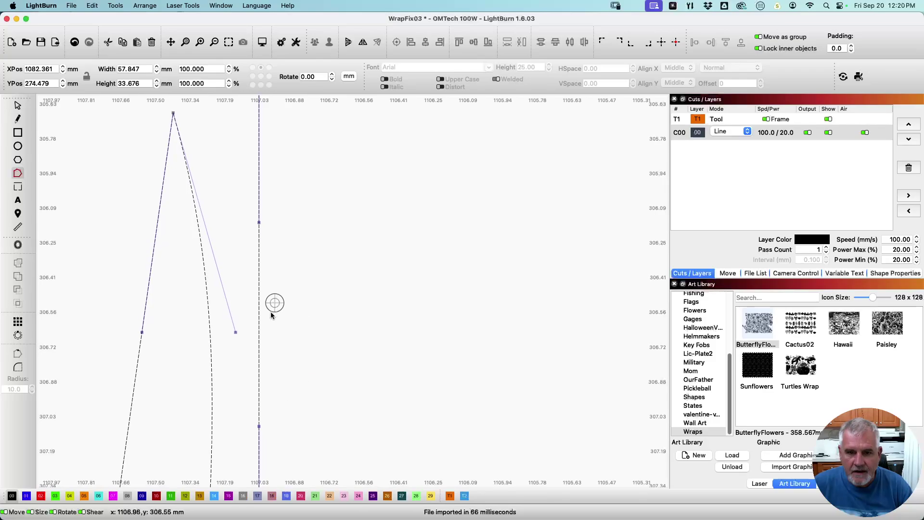
pyautogui.scroll(1, 322, 327)
pyautogui.scroll(-5, 322, 327)
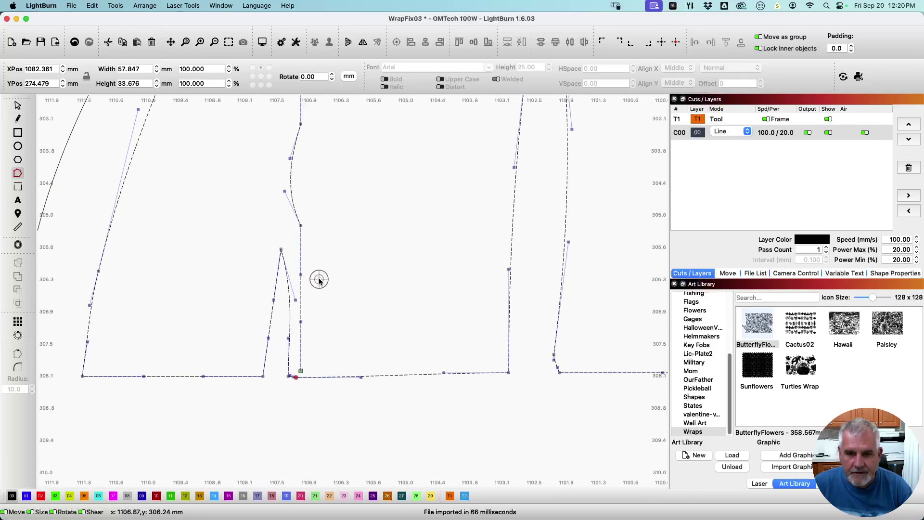
pyautogui.scroll(1, 336, 337)
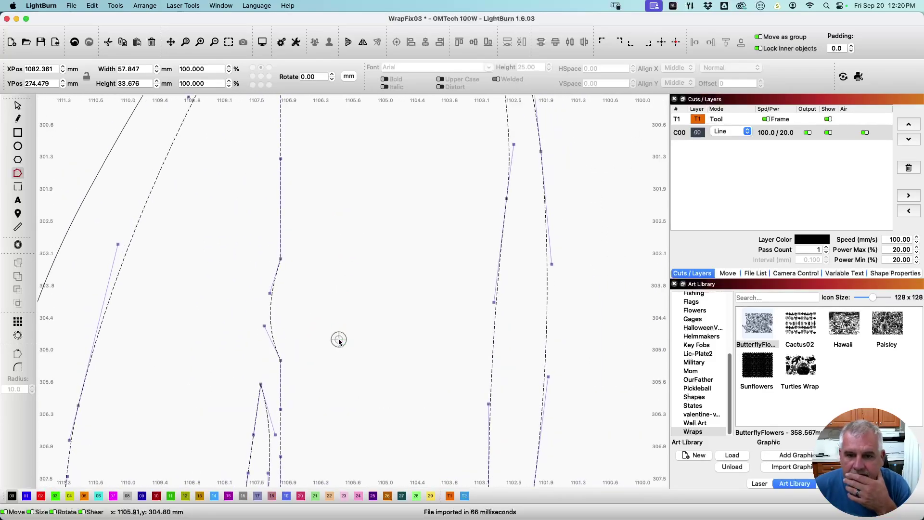
pyautogui.scroll(5, 336, 305)
pyautogui.scroll(2, 337, 236)
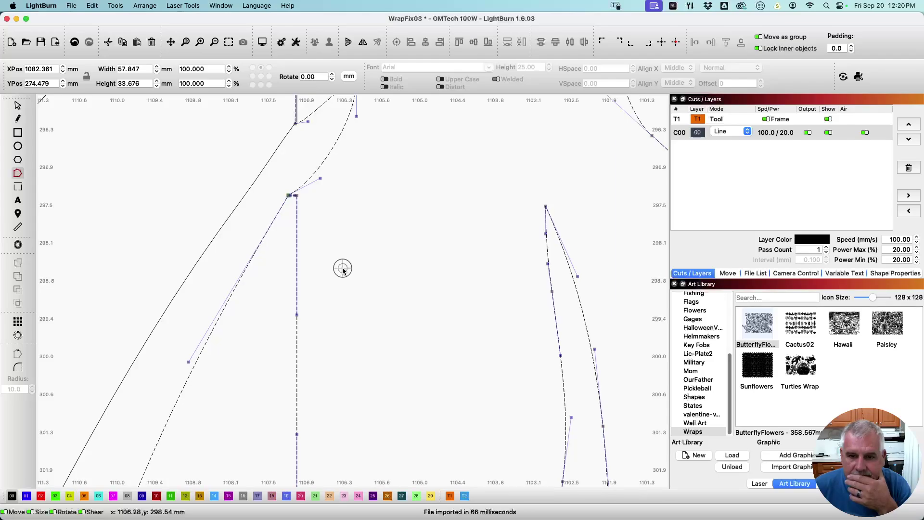
pyautogui.scroll(2, 303, 210)
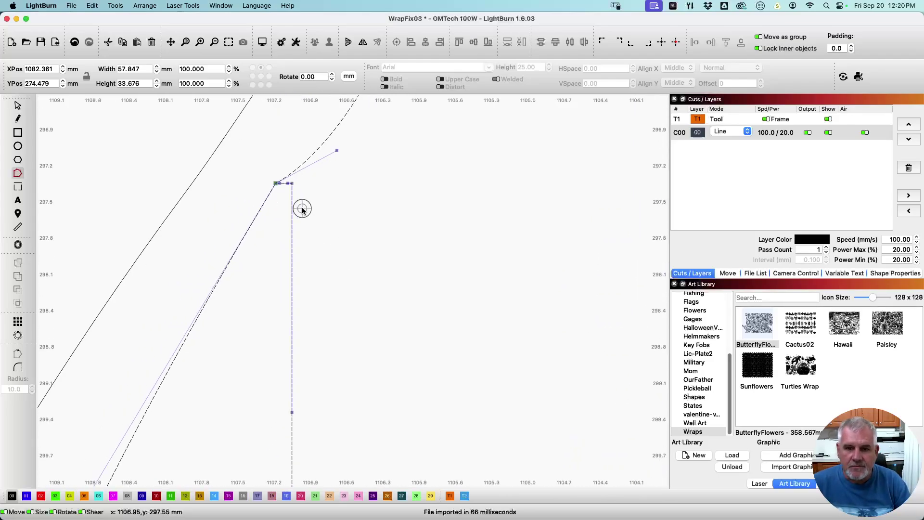
pyautogui.scroll(3, 302, 210)
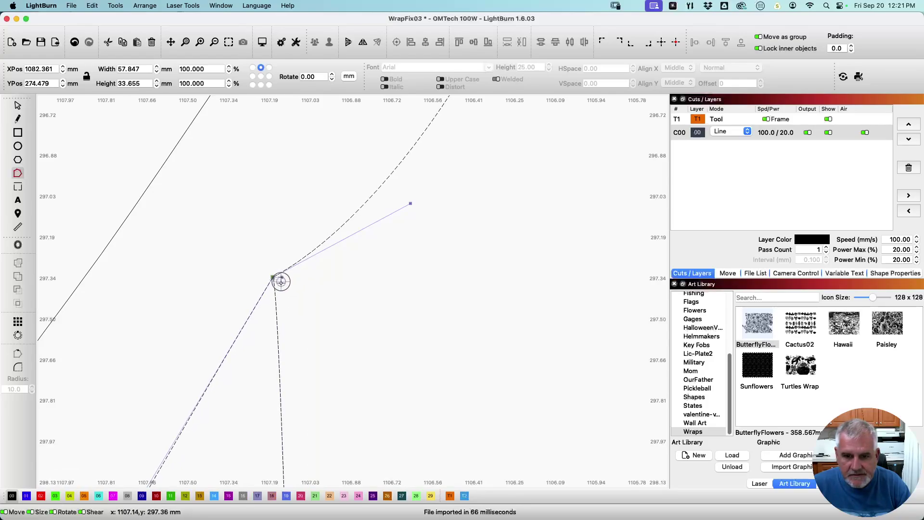
pyautogui.press('Escape')
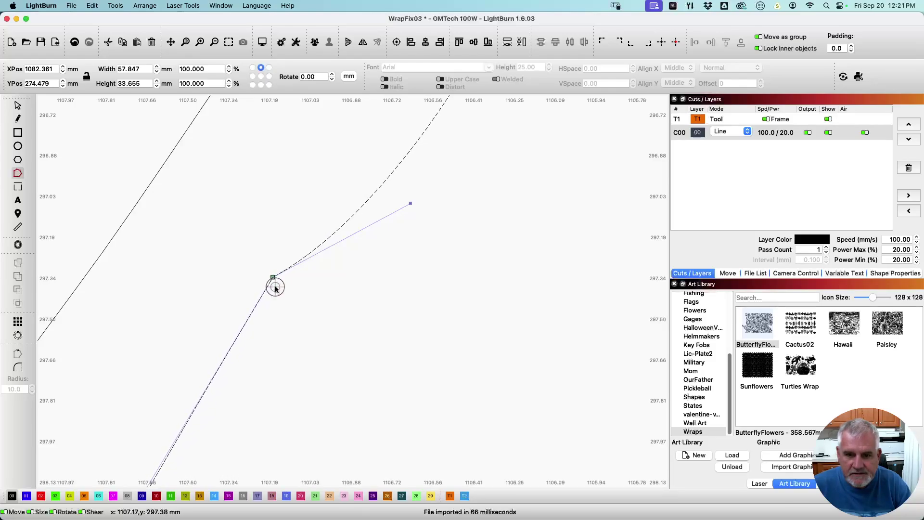
pyautogui.scroll(2, 275, 288)
pyautogui.moveTo(272, 276); pyautogui.dragTo(273, 275)
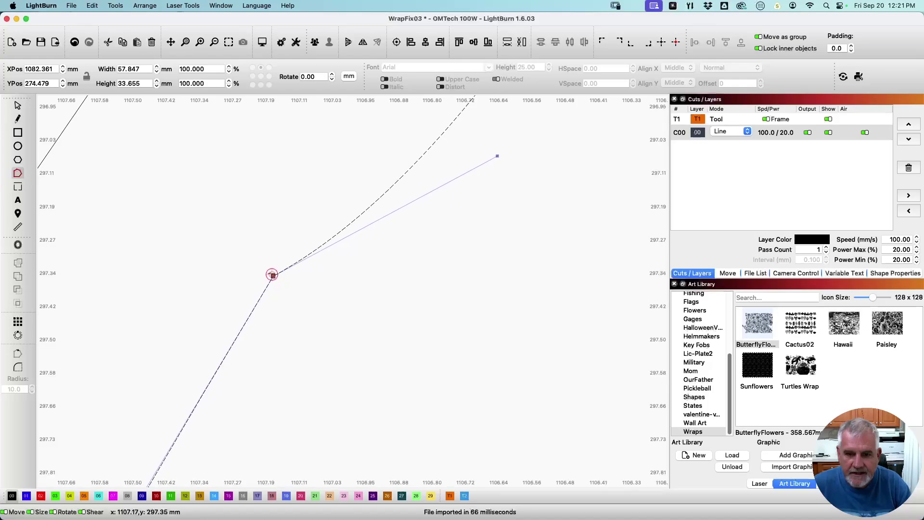
# Delete the leftover wavy seam segments between the inner vein corner and the leaf's bottom edge
pyautogui.scroll(-10, 341, 362)
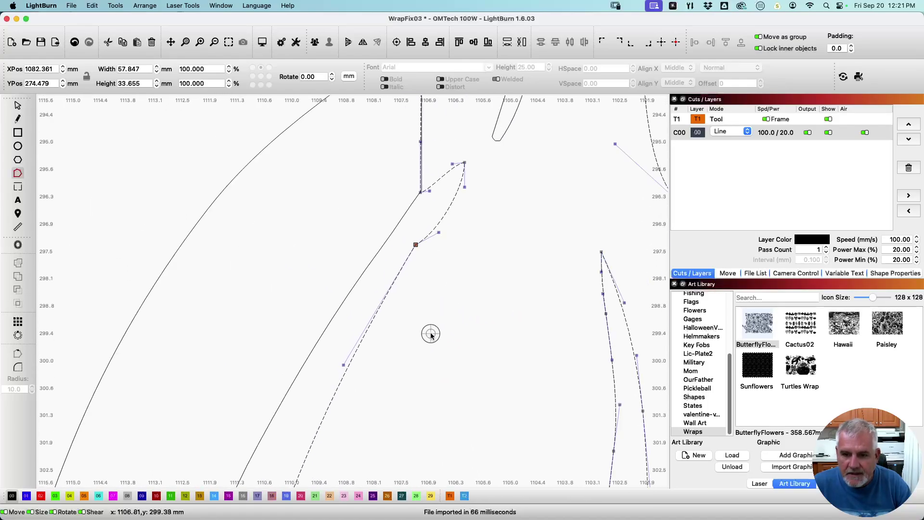
pyautogui.scroll(-5, 361, 344)
pyautogui.scroll(7, 361, 264)
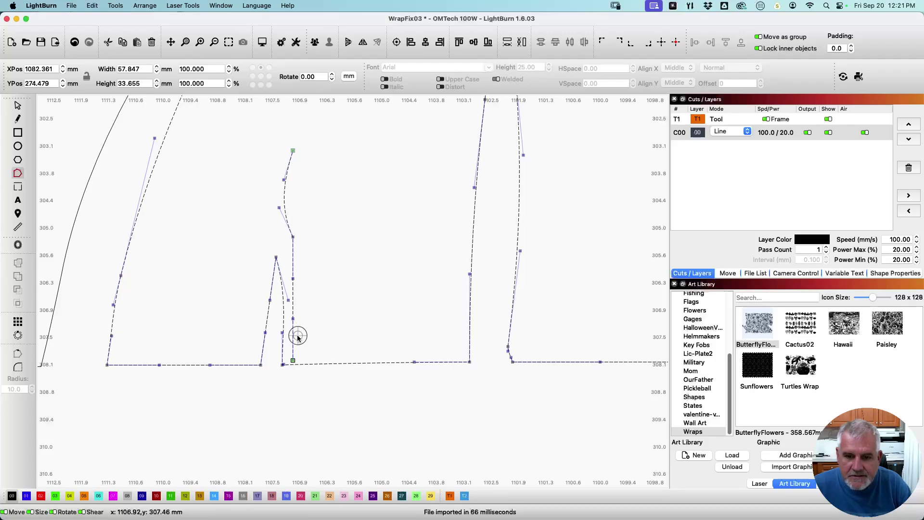
pyautogui.press('d')
pyautogui.press('d')
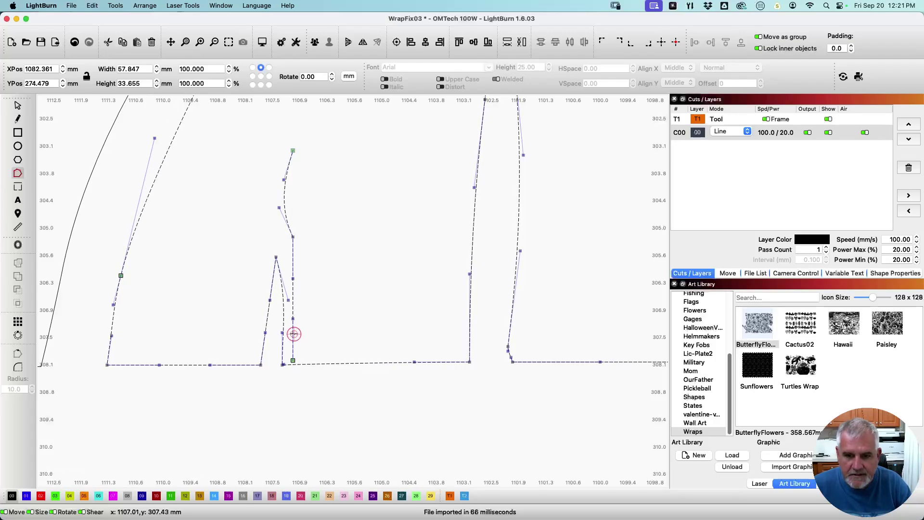
pyautogui.press('d')
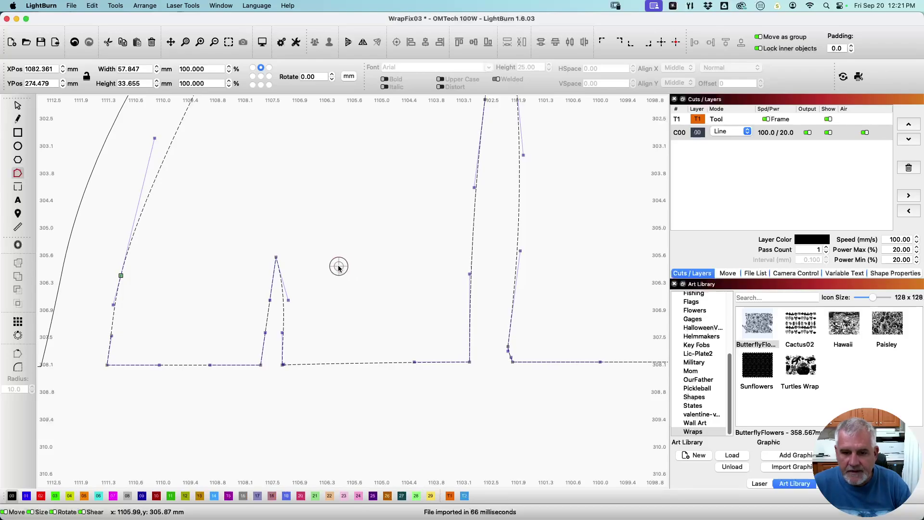
# Break the path at the leaf's next seam corner and delete the overlapping vertical seam segments of both halves
pyautogui.scroll(-5, 339, 268)
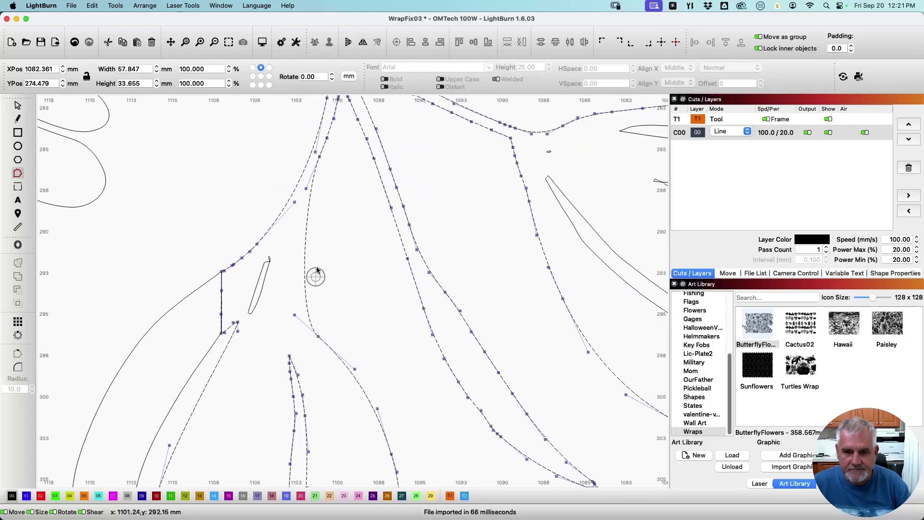
pyautogui.scroll(12, 212, 337)
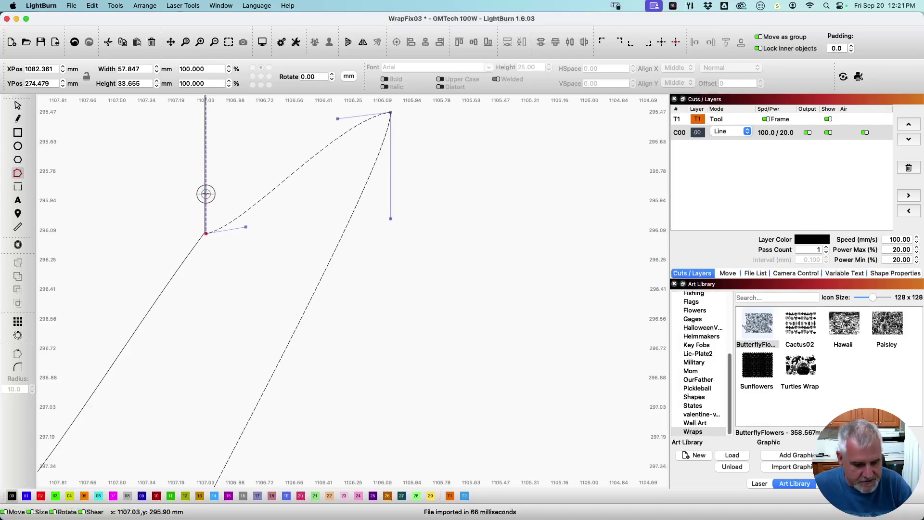
pyautogui.press('Delete')
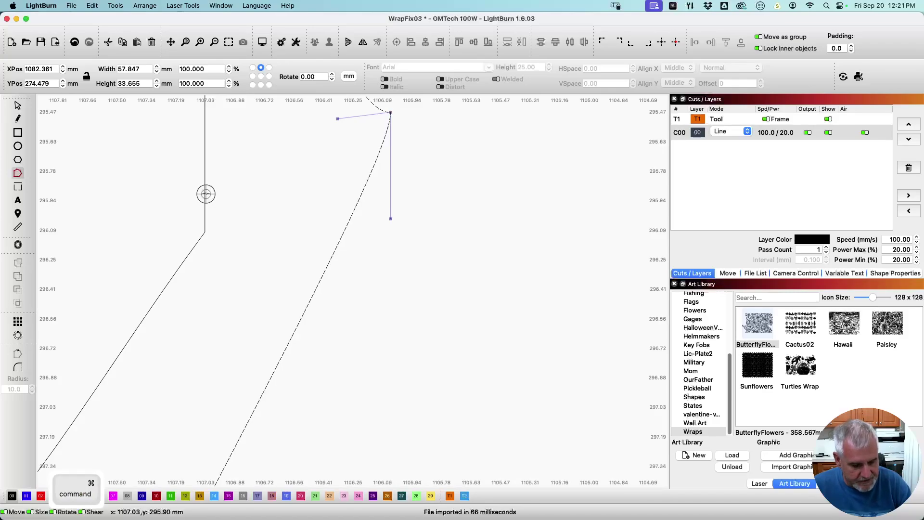
pyautogui.press('super+z')
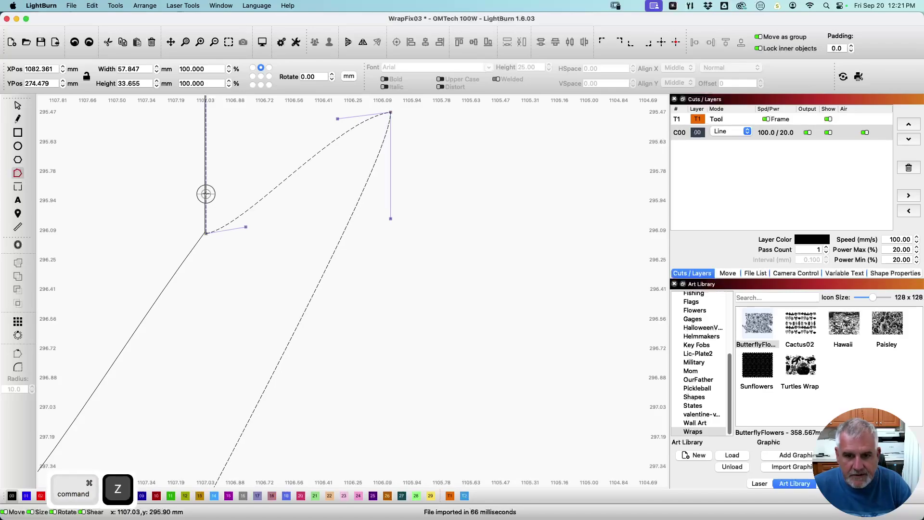
pyautogui.click(206, 234)
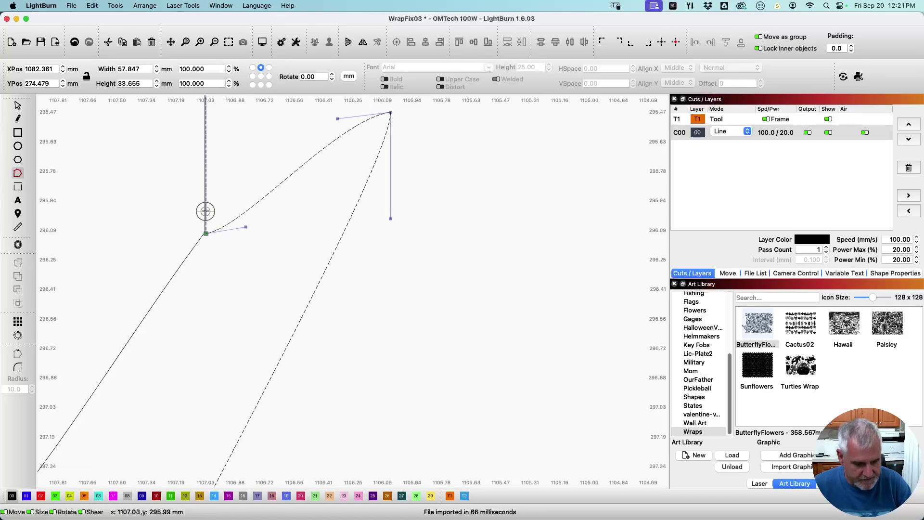
pyautogui.press('c')
pyautogui.scroll(3, 206, 211)
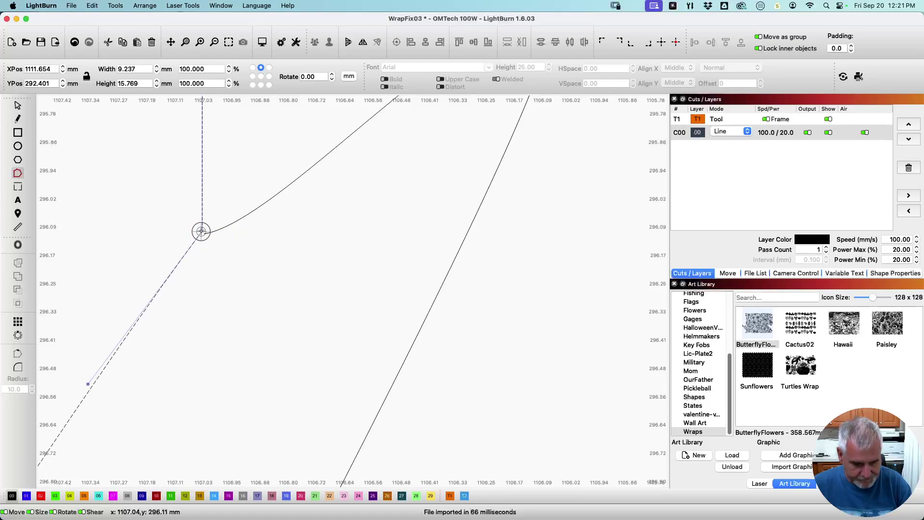
pyautogui.click(201, 231)
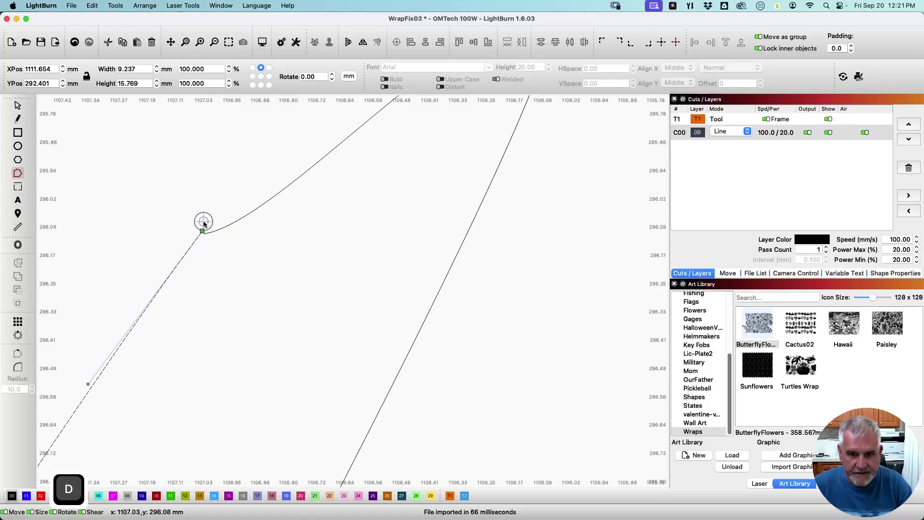
# Join the open ends of the two leaf halves at the lower and upper corners of the removed seam line
pyautogui.scroll(2, 204, 231)
pyautogui.moveTo(198, 235); pyautogui.dragTo(206, 243)
pyautogui.scroll(2, 216, 191)
pyautogui.scroll(-10, 216, 191)
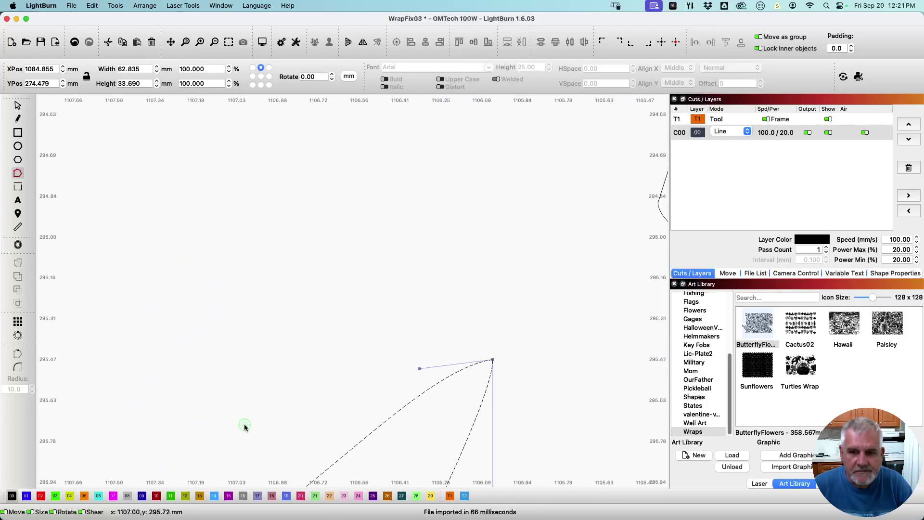
pyautogui.scroll(5, 217, 185)
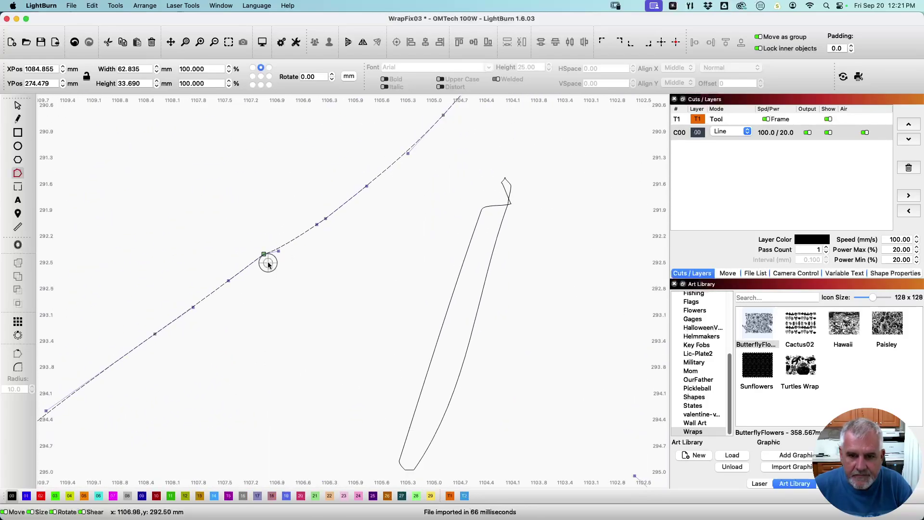
pyautogui.click(246, 215)
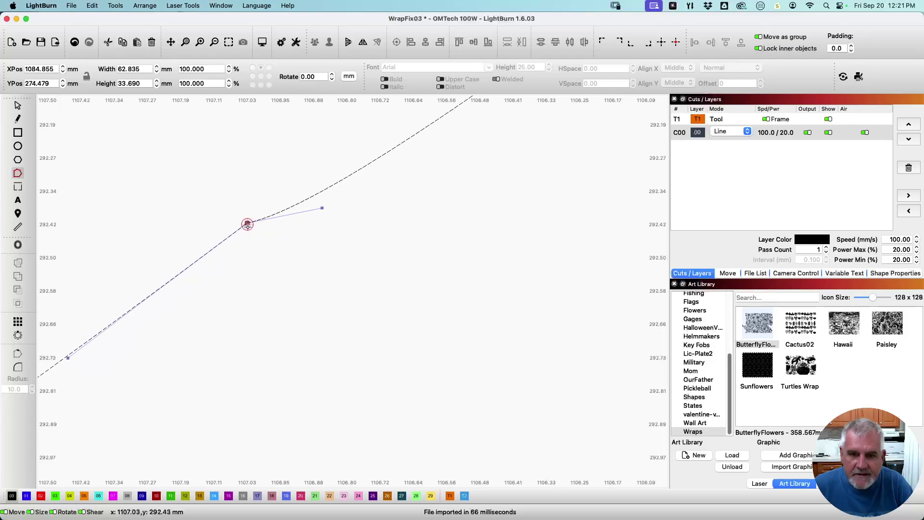
pyautogui.scroll(-3, 268, 271)
pyautogui.scroll(-5, 286, 283)
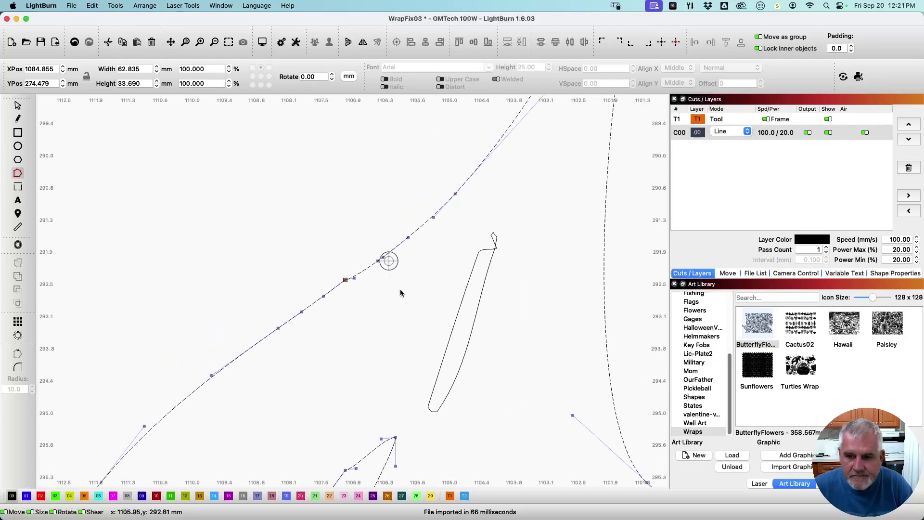
# Break the path at the lower corner of the branch's seam and delete the curved seam segment of the right-hand half
pyautogui.scroll(-6, 362, 283)
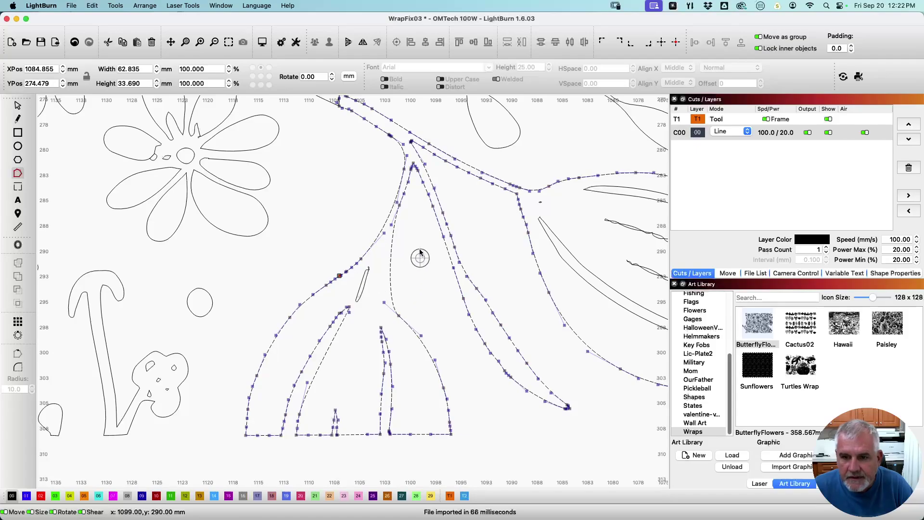
pyautogui.scroll(3, 434, 260)
pyautogui.scroll(10, 343, 289)
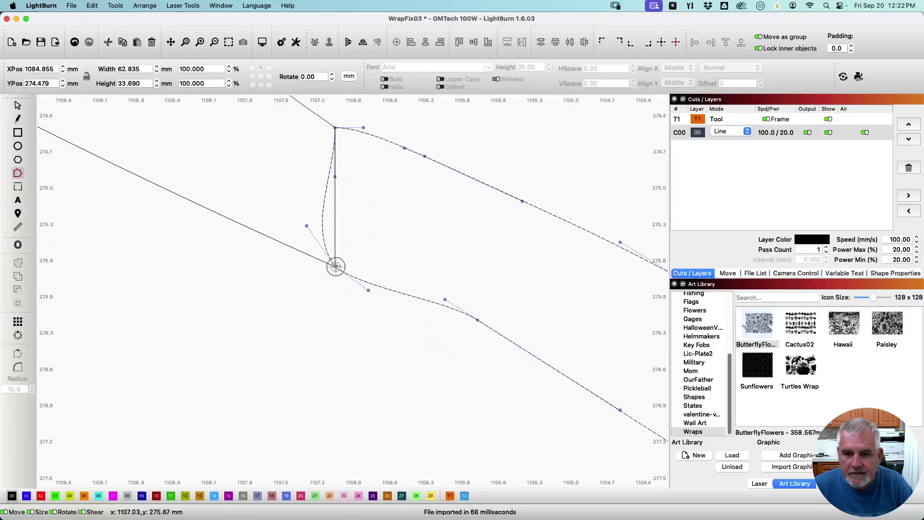
pyautogui.click(336, 266)
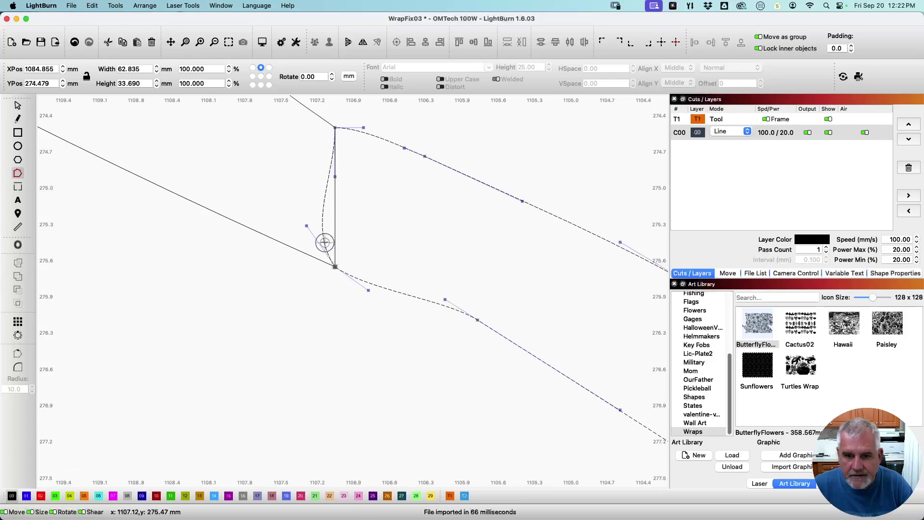
pyautogui.press('Delete')
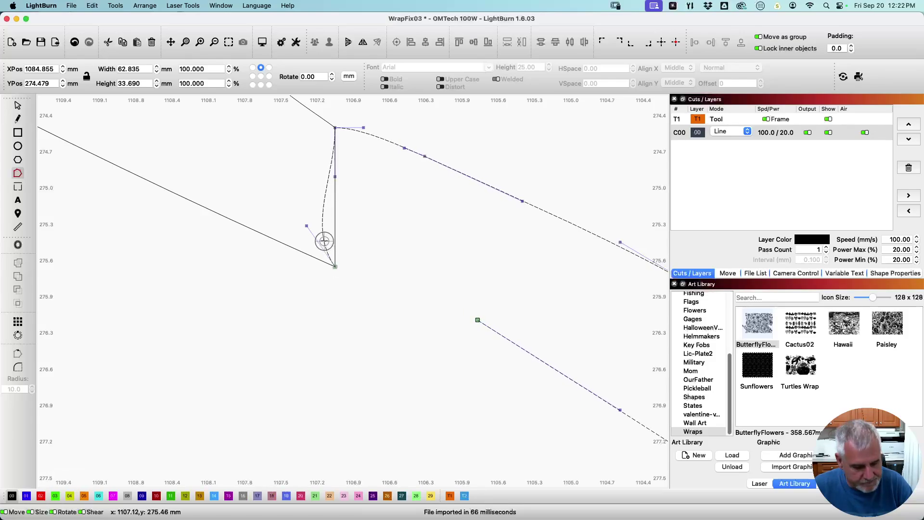
pyautogui.press('super+z')
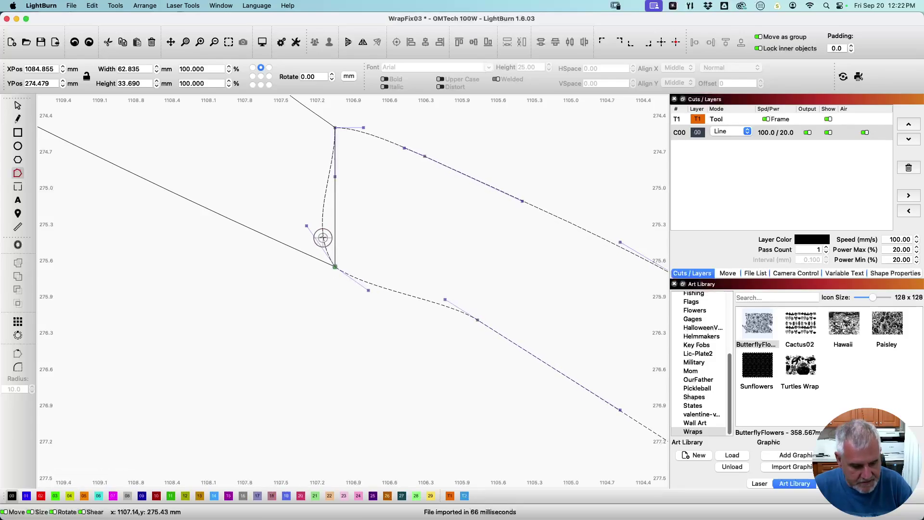
pyautogui.press('d')
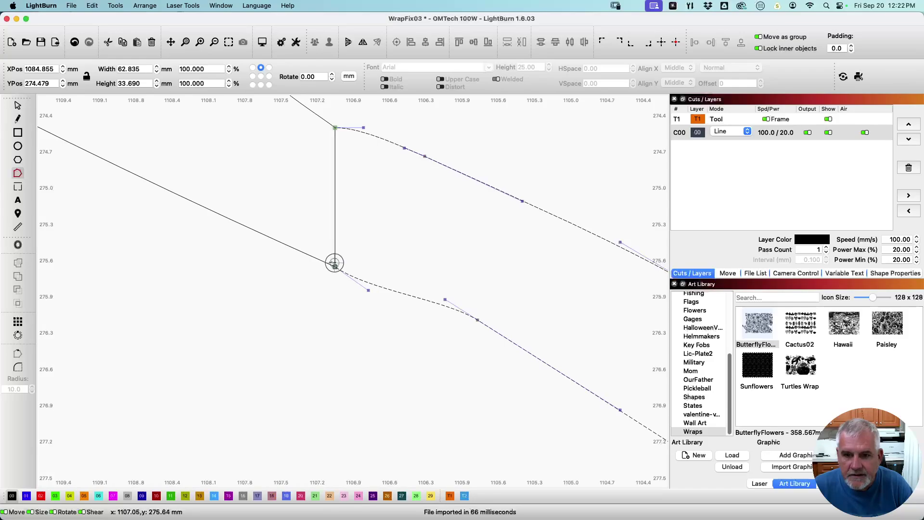
# Break the left-hand branch path at the same lower corner and delete its straight vertical seam segment
pyautogui.click(330, 264)
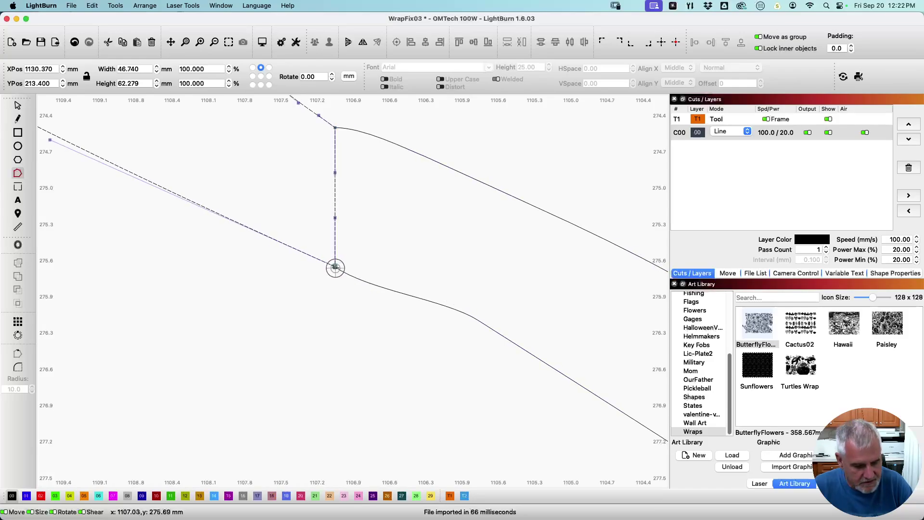
pyautogui.click(336, 267)
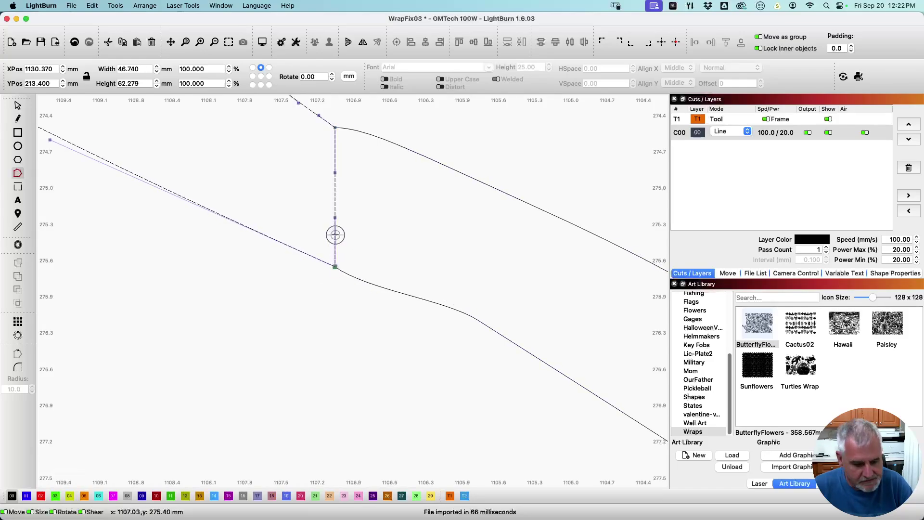
pyautogui.press('d')
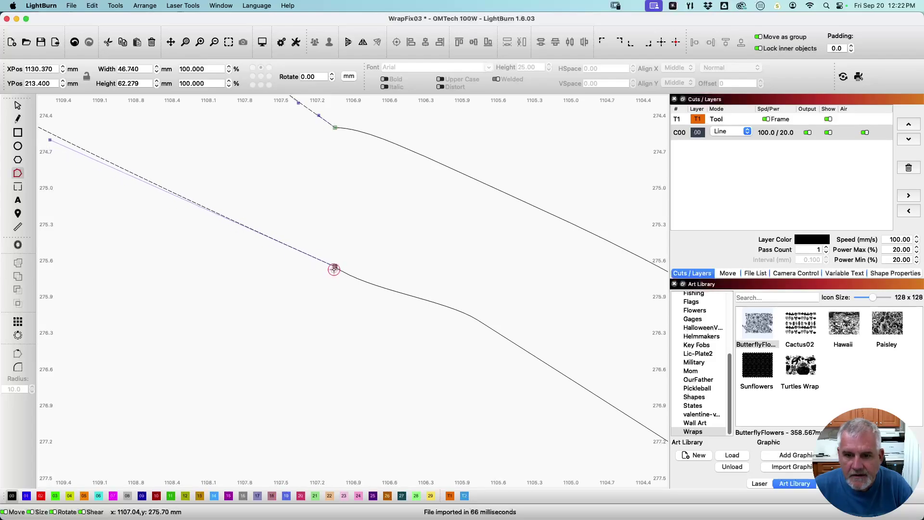
# Join the open ends of the two branch halves at the lower and upper corners of the removed seam
pyautogui.keyDown('shift'); pyautogui.click(361, 281); pyautogui.keyUp('shift')
pyautogui.scroll(5, 331, 256)
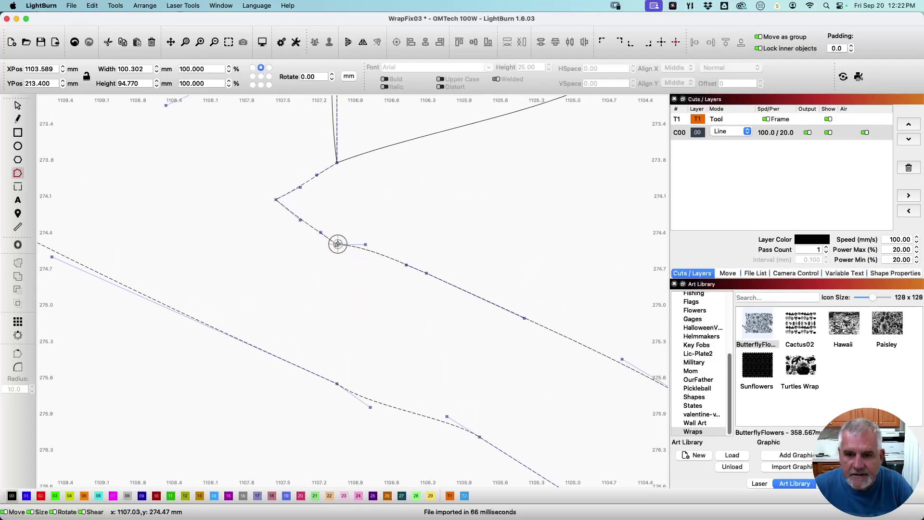
pyautogui.moveTo(336, 247); pyautogui.dragTo(337, 240)
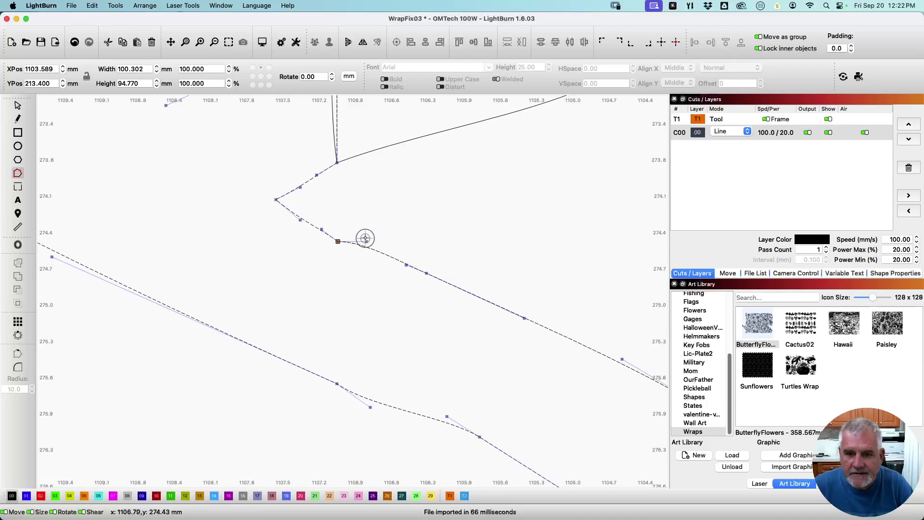
# Break the path at the seam corner above the branch's pointed notch and delete the straight vertical seam segment there
pyautogui.scroll(5, 341, 368)
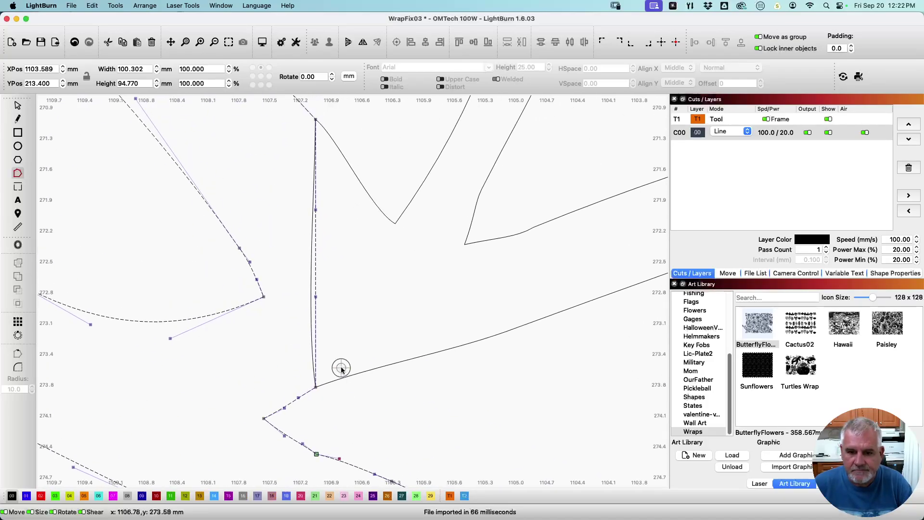
pyautogui.scroll(4, 328, 387)
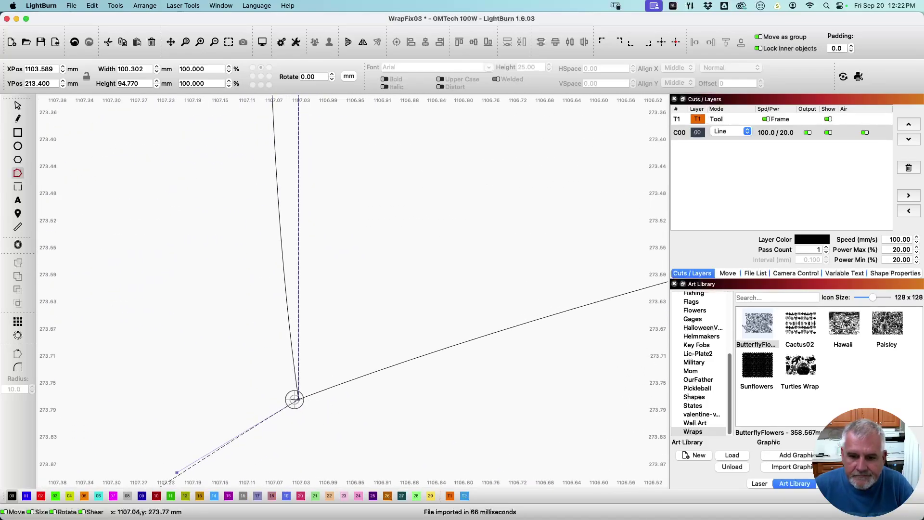
pyautogui.press('b')
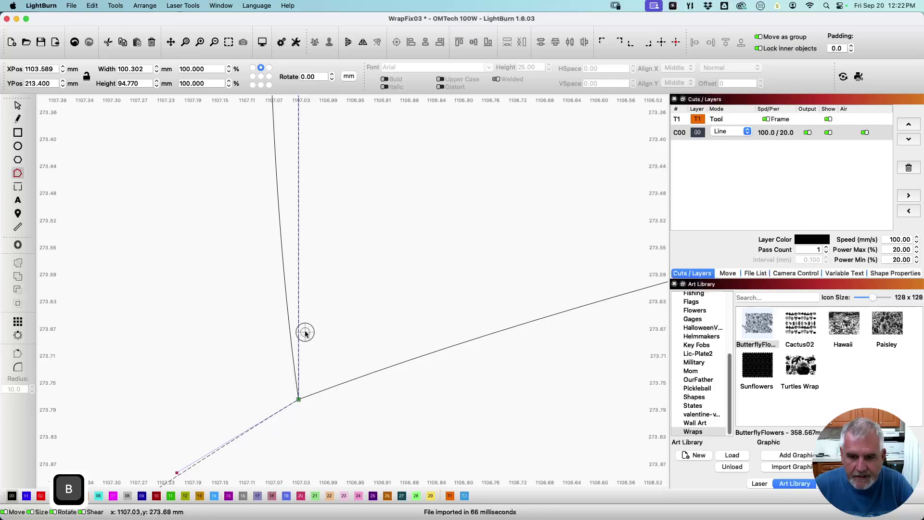
pyautogui.press('Escape')
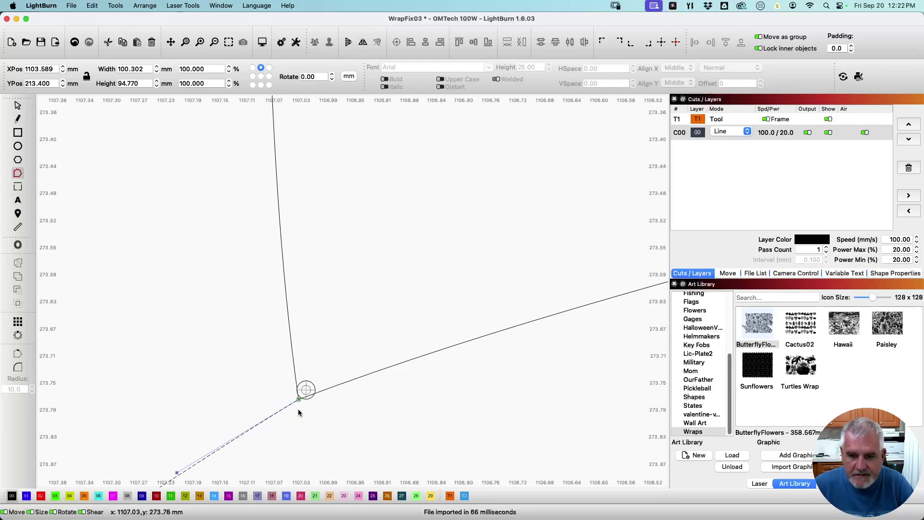
# Delete the remaining curved seam segment at the corner above the notch and join the open ends there
pyautogui.click(309, 396)
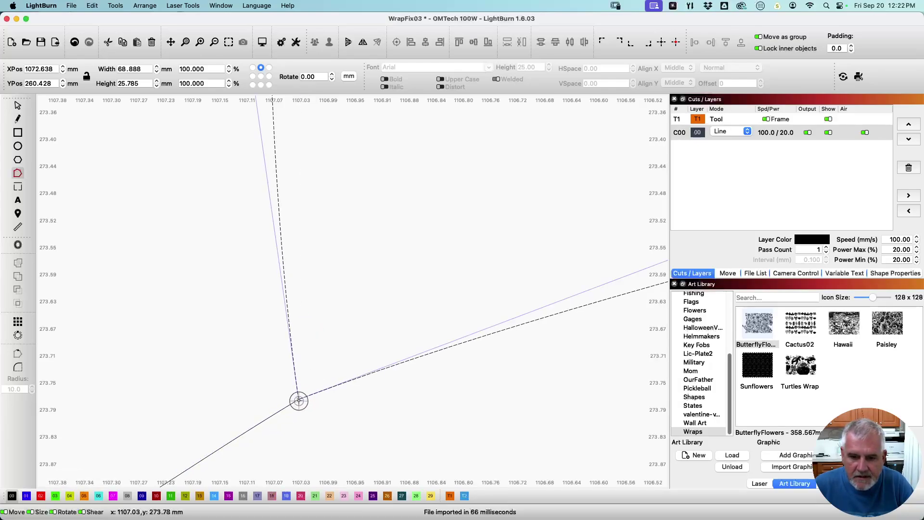
pyautogui.press('d')
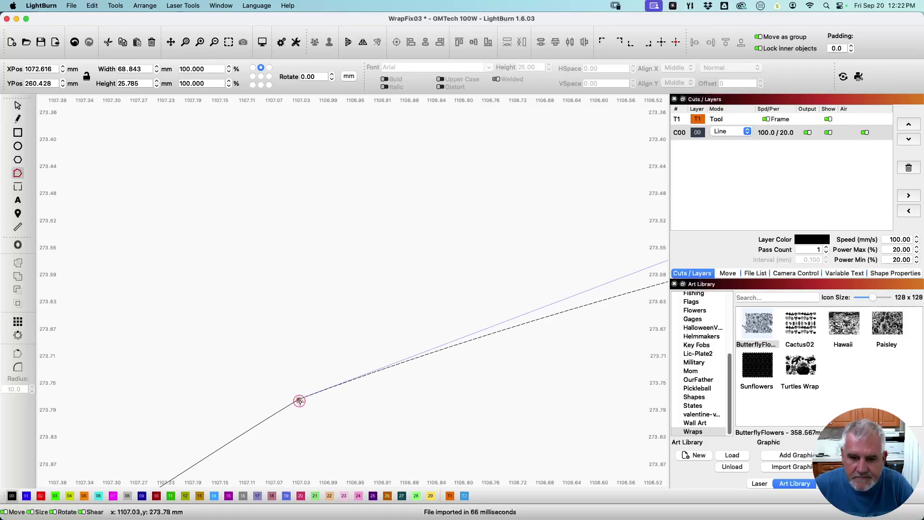
pyautogui.click(298, 401)
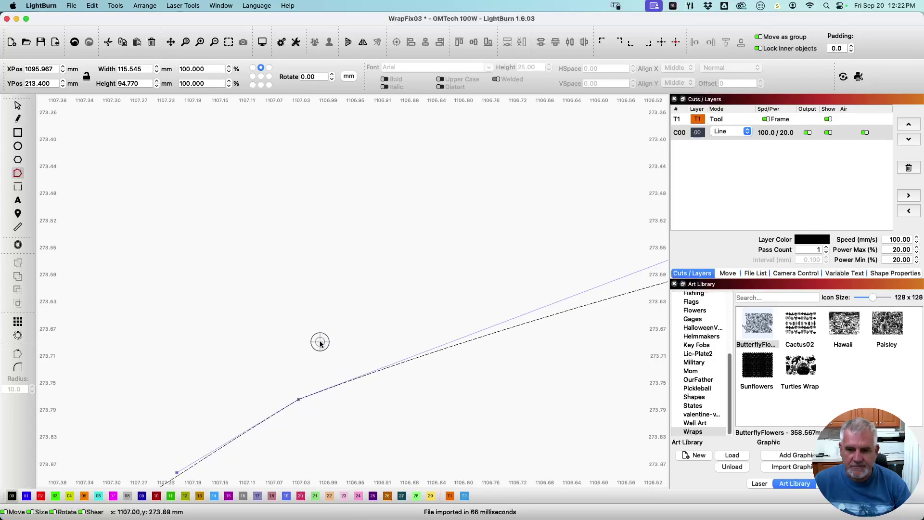
# Break the left-hand path at the upper leaf's bottom seam corner and delete its vertical seam segment up to the lowest vein
pyautogui.scroll(-6, 313, 270)
pyautogui.scroll(-5, 374, 265)
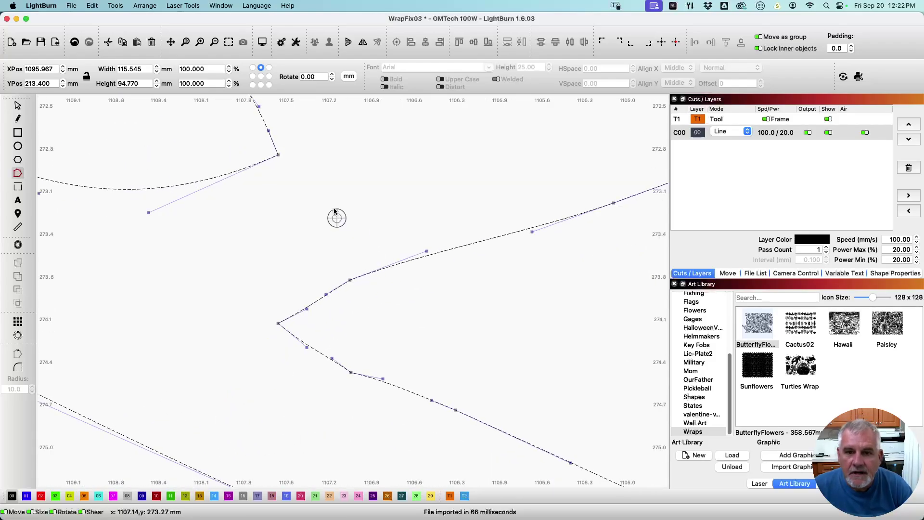
pyautogui.scroll(-5, 357, 293)
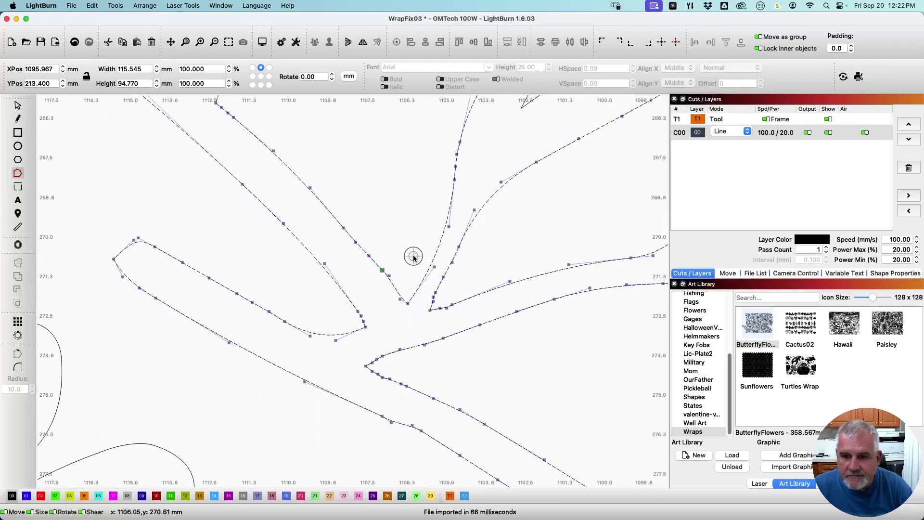
pyautogui.scroll(2, 392, 358)
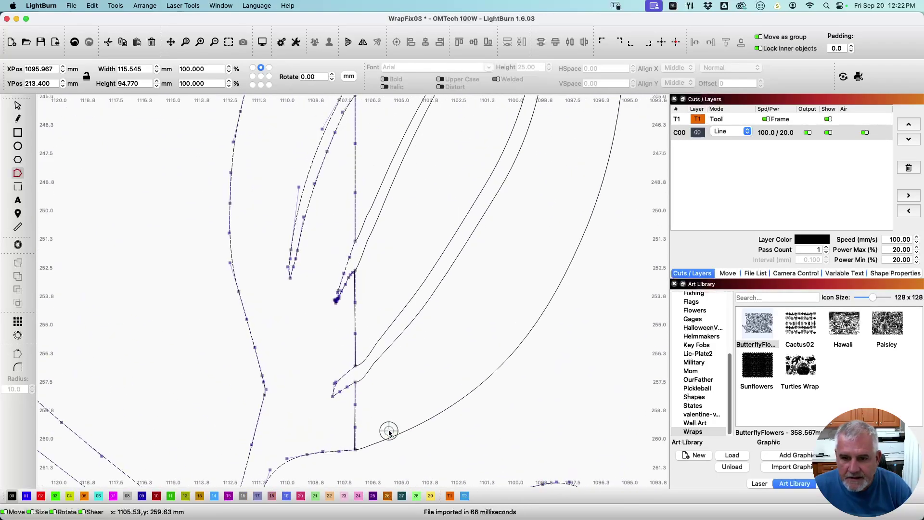
pyautogui.scroll(-5, 397, 423)
pyautogui.scroll(2, 432, 346)
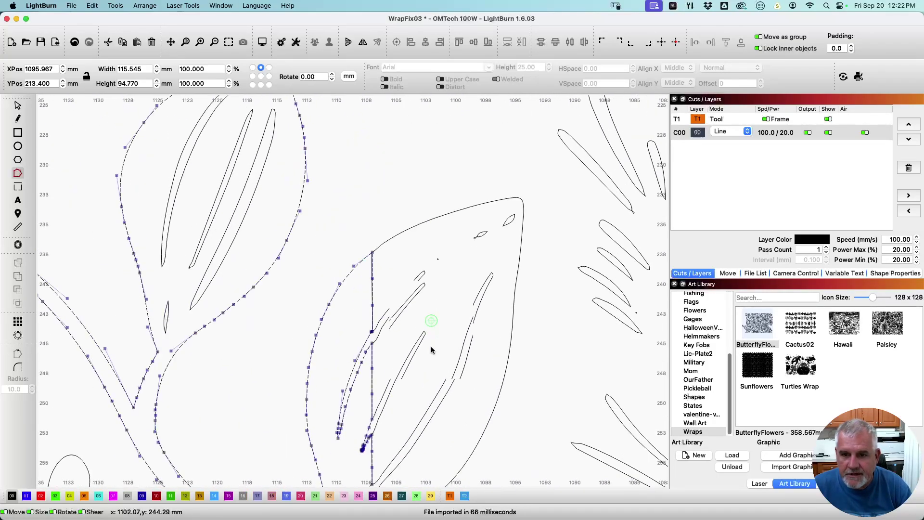
pyautogui.scroll(2, 429, 384)
pyautogui.scroll(2, 411, 448)
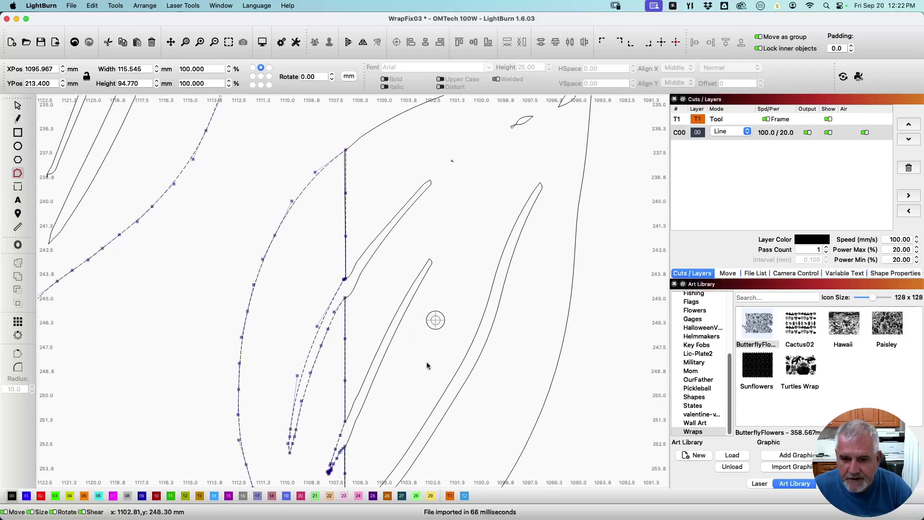
pyautogui.scroll(2, 383, 303)
pyautogui.scroll(2, 351, 404)
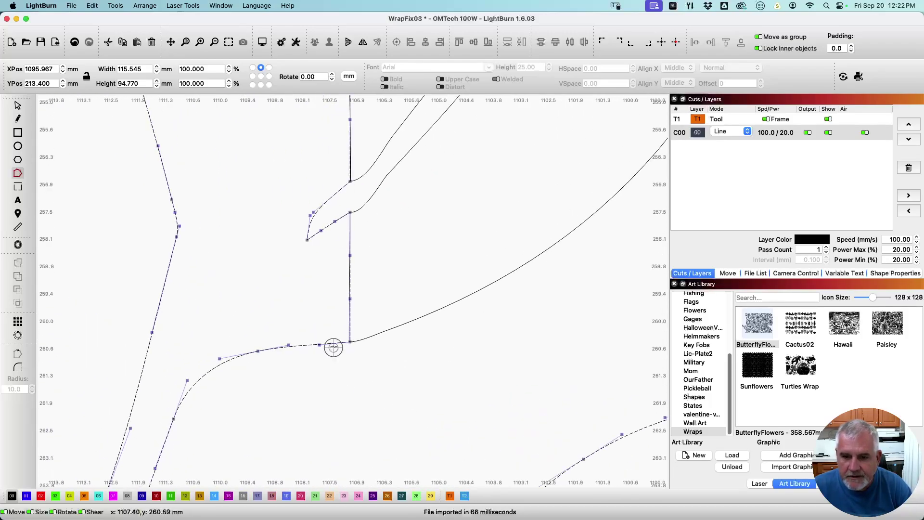
pyautogui.scroll(1, 359, 342)
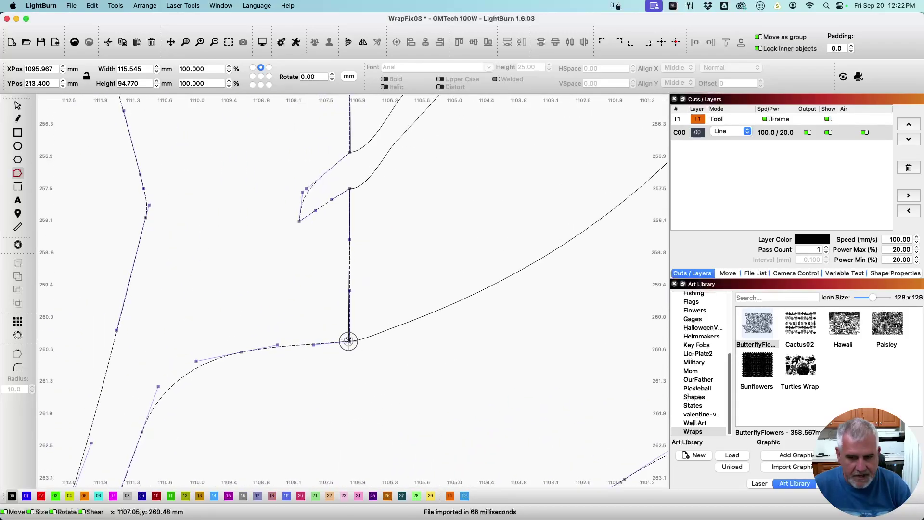
pyautogui.click(348, 341)
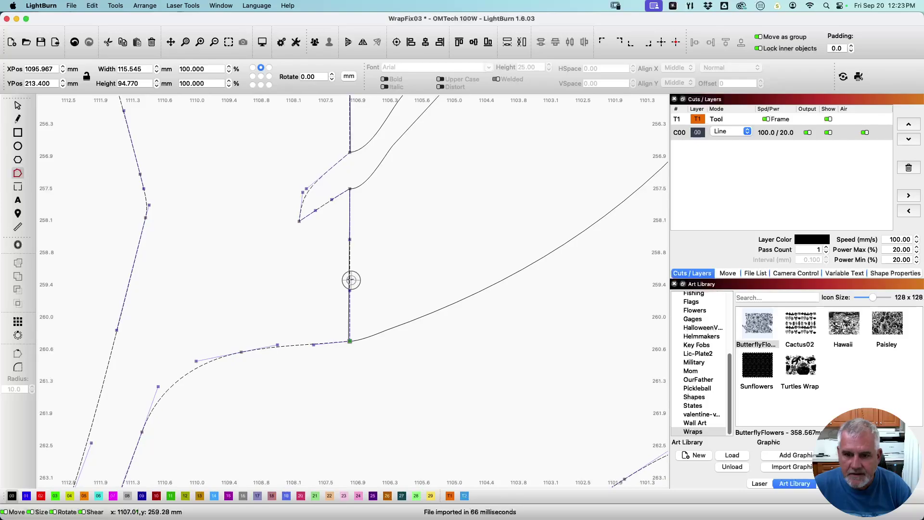
pyautogui.press('d')
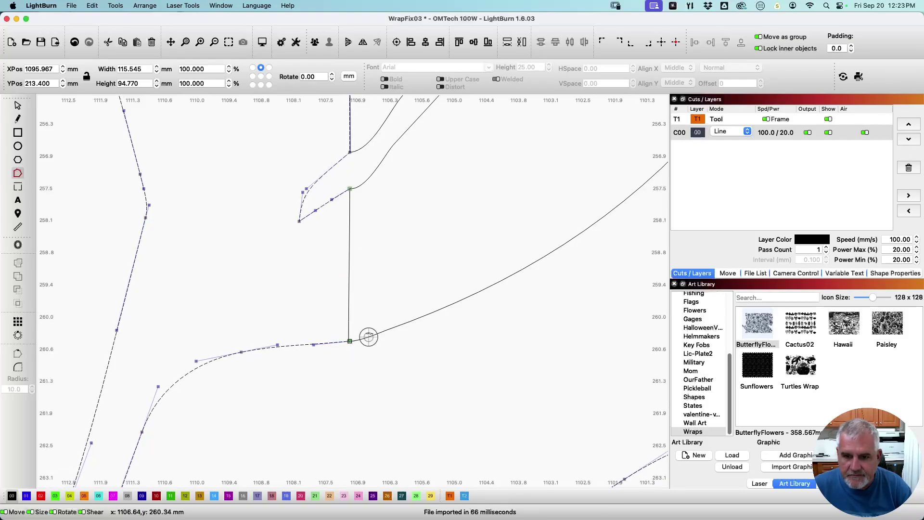
# Break the right-hand leaf path at the lowest vein's lower corner and delete its vertical seam segment down to the leaf's bottom edge
pyautogui.click(349, 239)
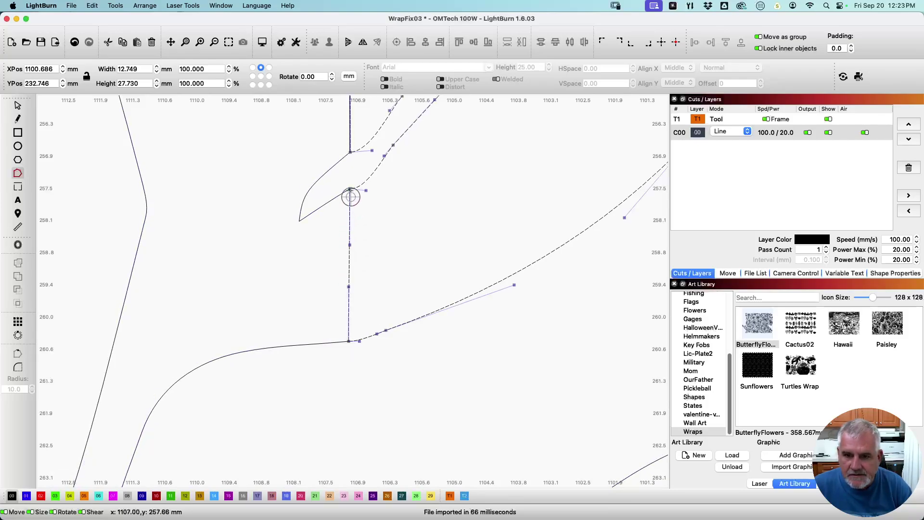
pyautogui.press('d')
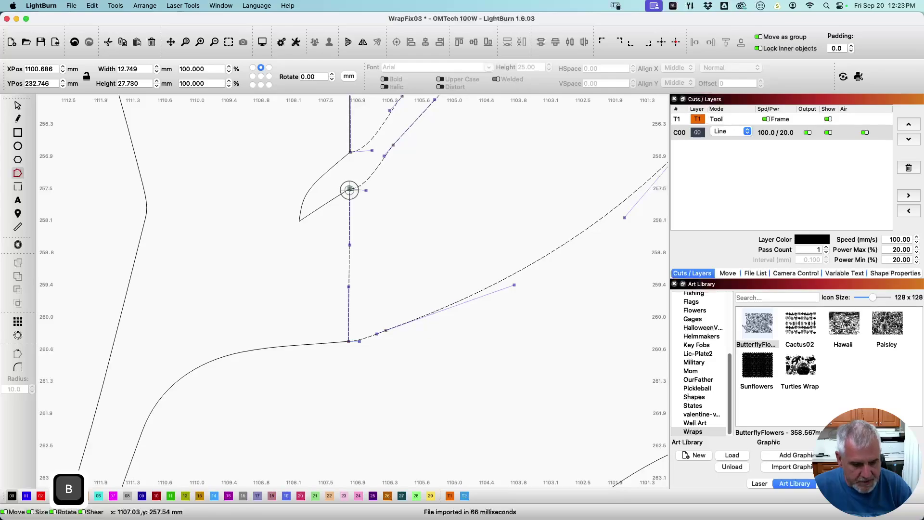
pyautogui.press('d')
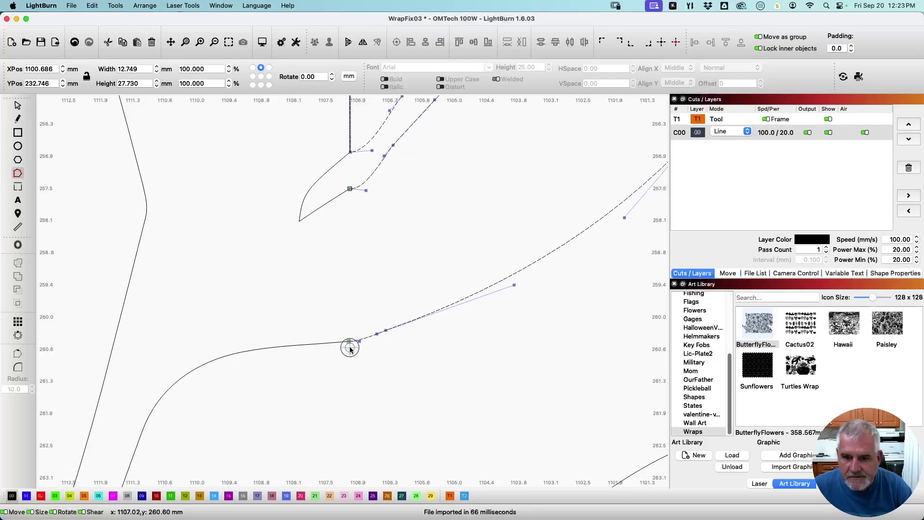
# Join the open ends of the leaf halves at the bottom edge and at the lowest vein's lower corner
pyautogui.moveTo(349, 342)
pyautogui.mouseDown()
pyautogui.moveTo(342, 335)
pyautogui.moveTo(351, 334)
pyautogui.mouseUp()
pyautogui.scroll(8, 345, 341)
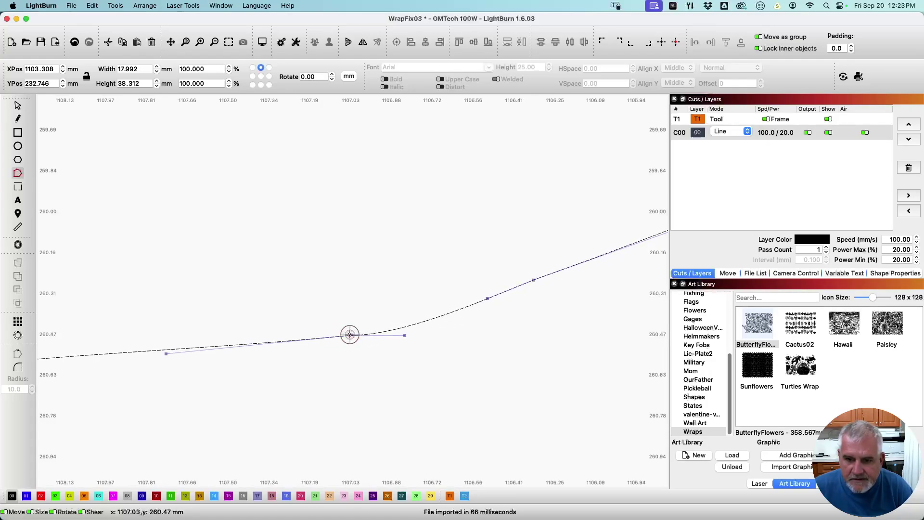
pyautogui.scroll(5, 326, 283)
pyautogui.scroll(5, 310, 175)
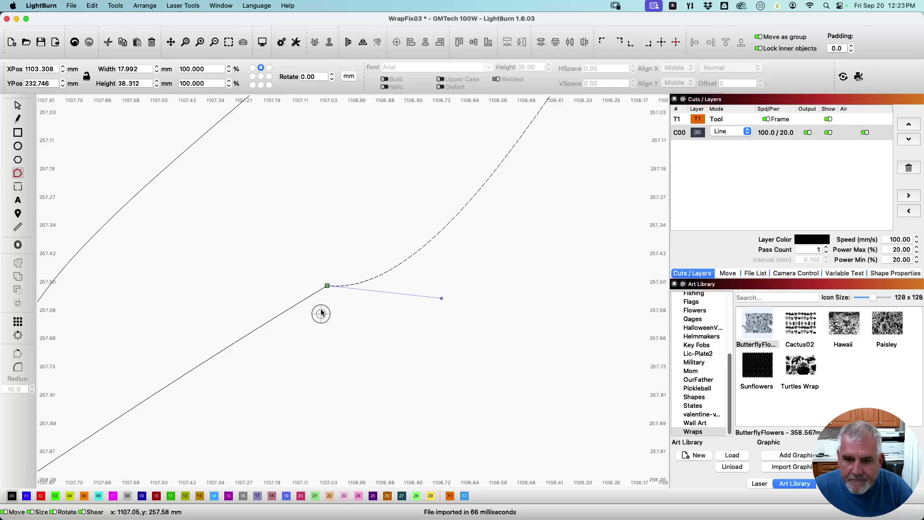
pyautogui.click(327, 286)
pyautogui.press('super+z')
# Break both paths at the seam corners on the lowest vein's upper edge and delete the two vertical seam segments up to the middle vein
pyautogui.scroll(5, 335, 321)
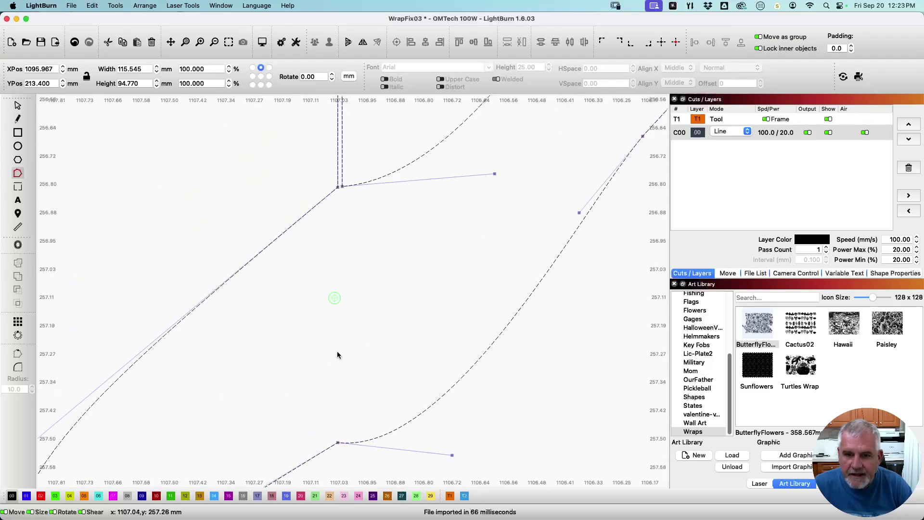
pyautogui.scroll(-5, 378, 339)
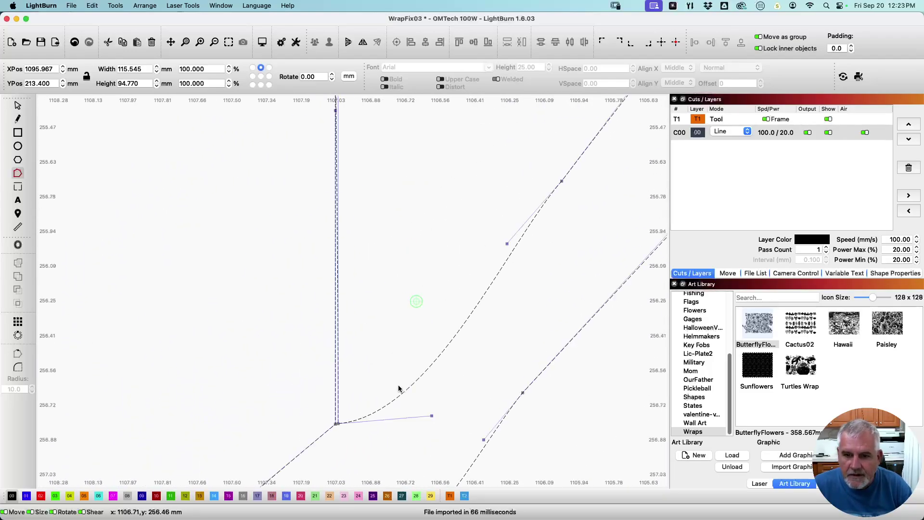
pyautogui.scroll(3, 388, 361)
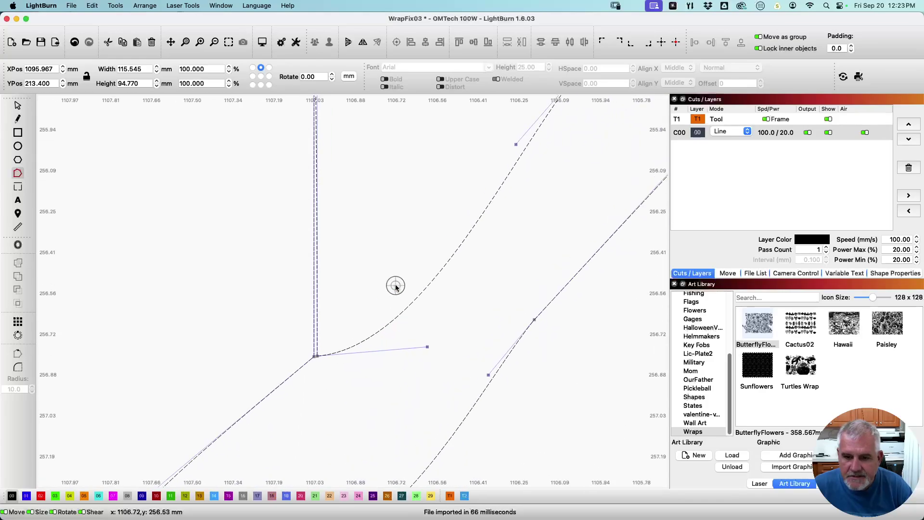
pyautogui.scroll(3, 324, 359)
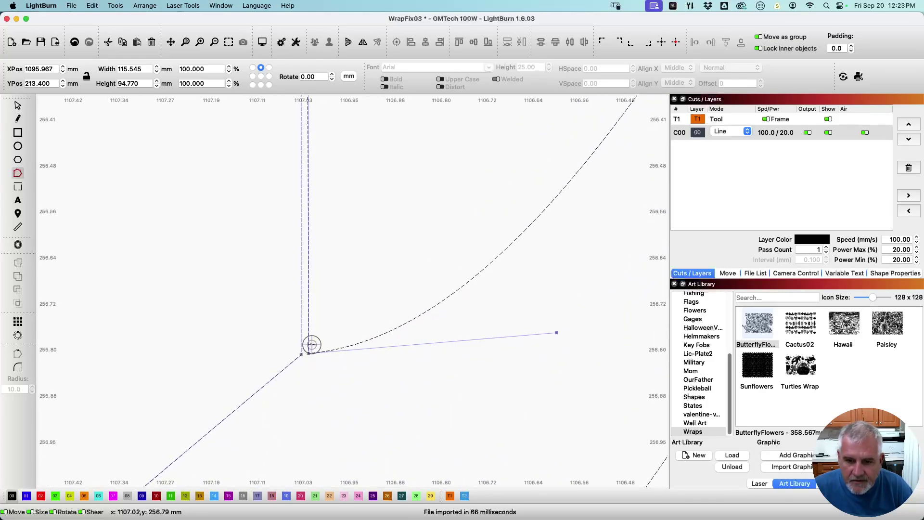
pyautogui.press('b')
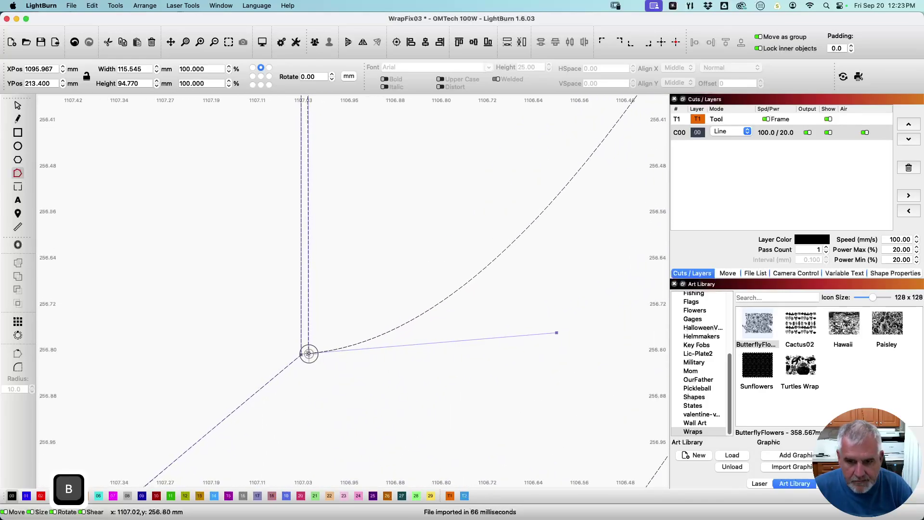
pyautogui.press('b')
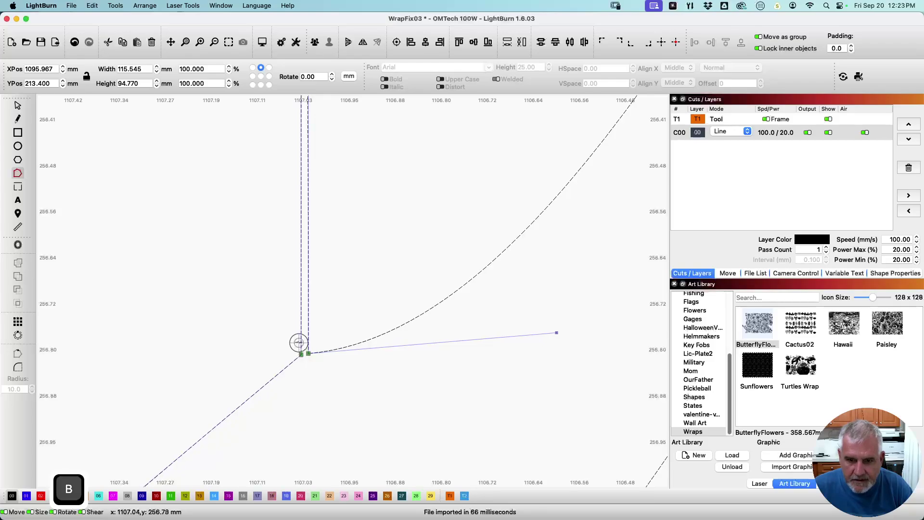
pyautogui.press('d')
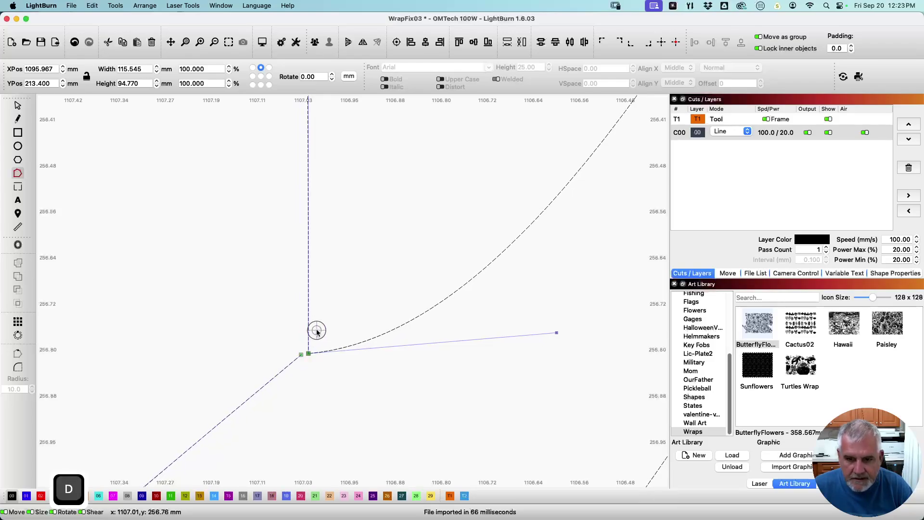
pyautogui.press('d')
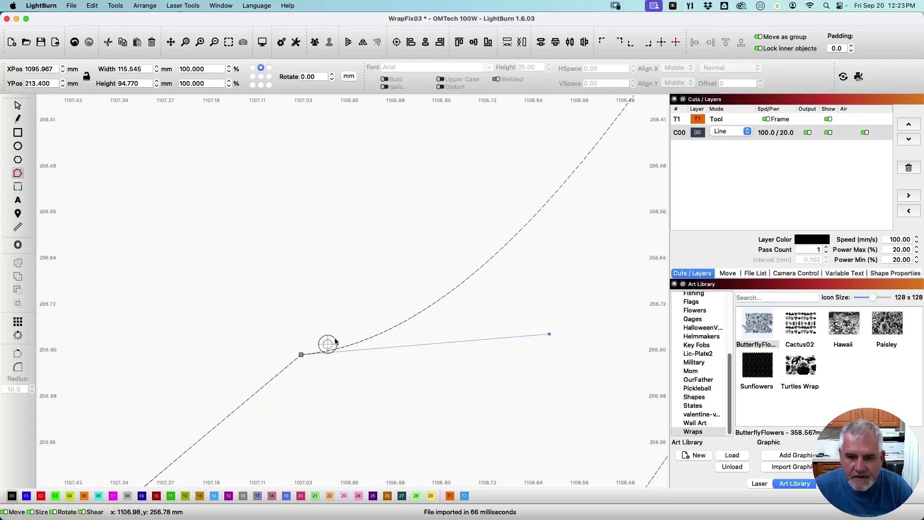
# Join the open ends of the two path halves at the seam corner on the lowest vein's upper edge
pyautogui.moveTo(344, 283); pyautogui.dragTo(352, 422)
pyautogui.scroll(-3, 352, 421)
pyautogui.scroll(1, 328, 370)
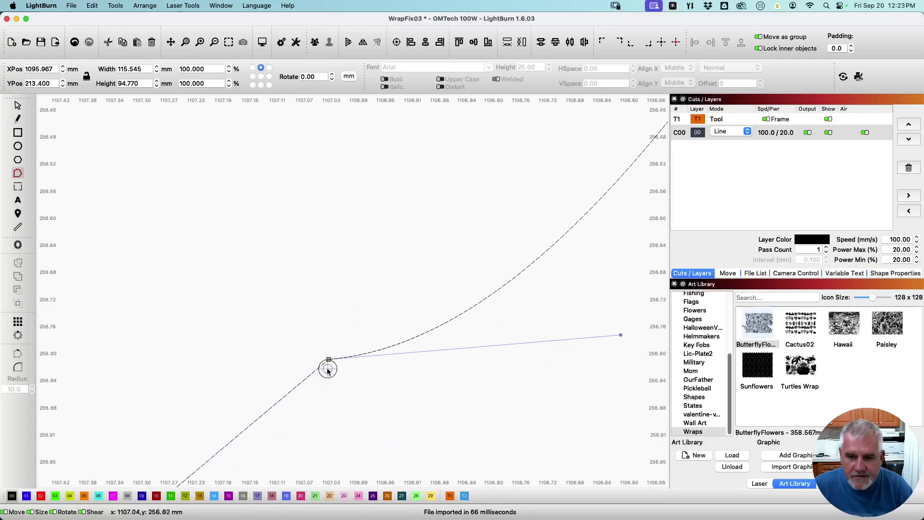
pyautogui.moveTo(327, 362)
pyautogui.mouseDown()
pyautogui.moveTo(326, 351)
pyautogui.moveTo(324, 361)
pyautogui.mouseUp()
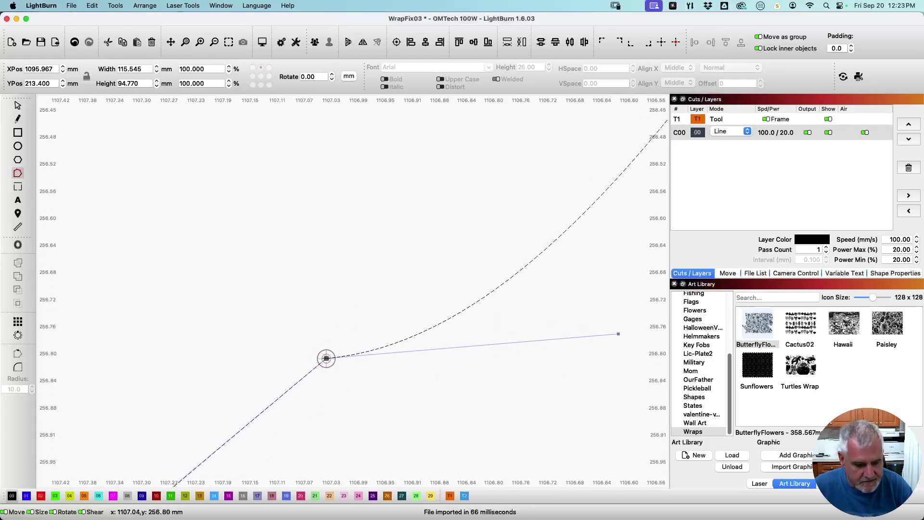
pyautogui.press('super+z')
# Examine the leaf's vein crossings and its remaining vertical seam lines up to the upper outline
pyautogui.scroll(-6, 367, 408)
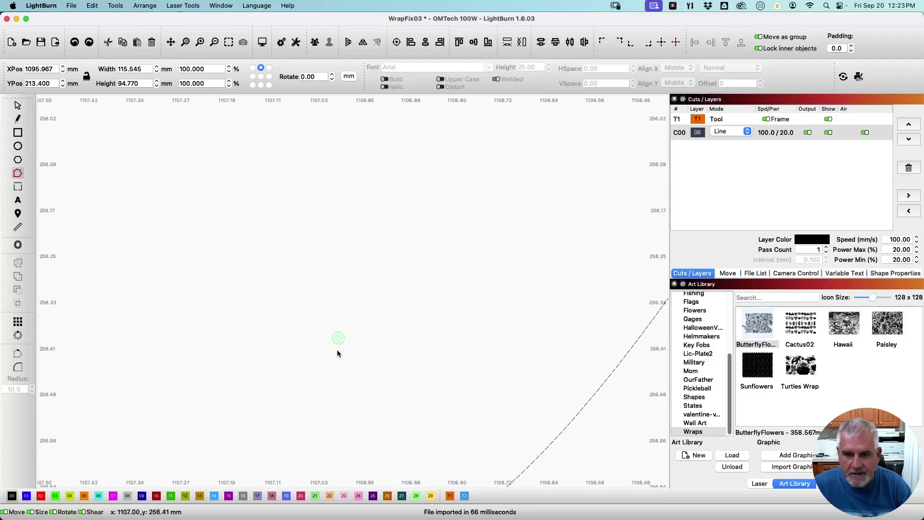
pyautogui.scroll(-6, 332, 375)
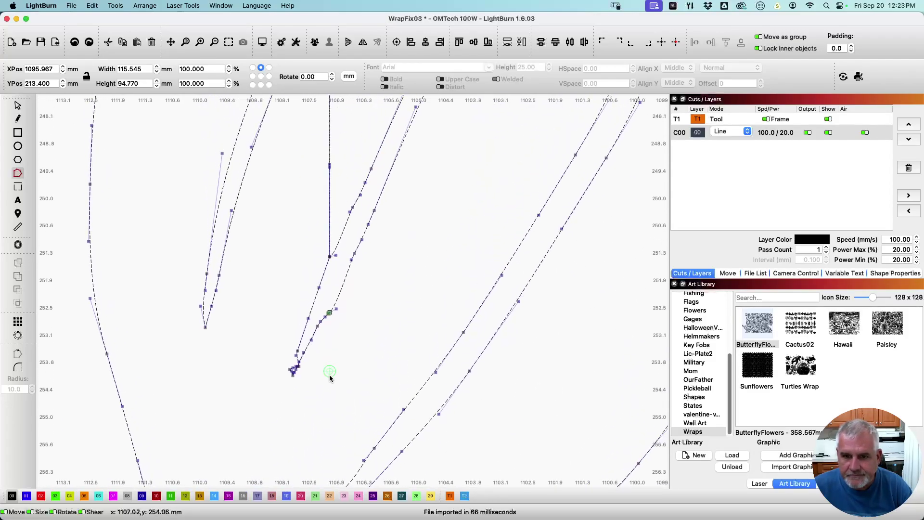
pyautogui.scroll(-5, 332, 376)
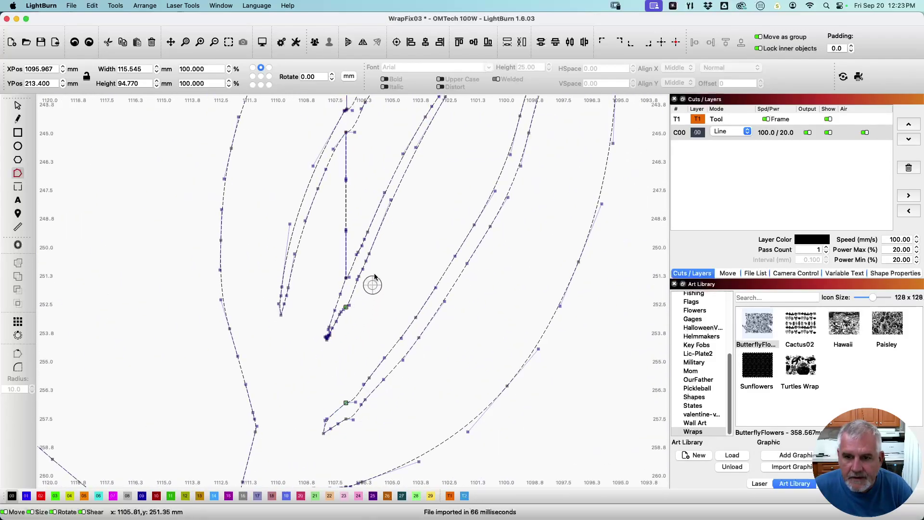
pyautogui.scroll(1, 340, 386)
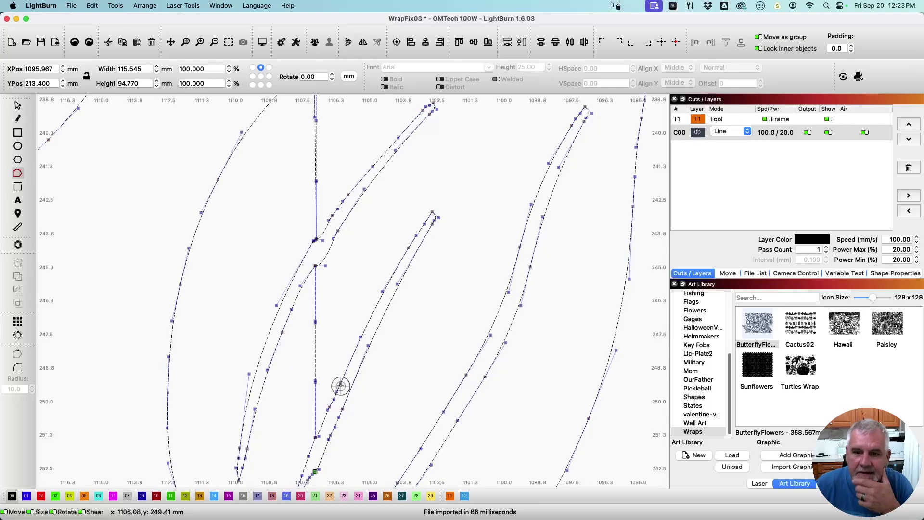
pyautogui.scroll(3, 346, 383)
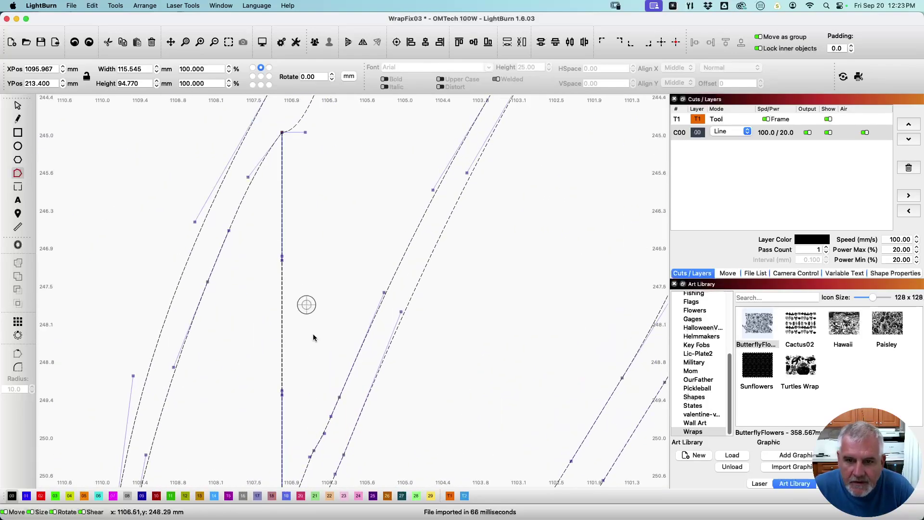
pyautogui.scroll(6, 308, 383)
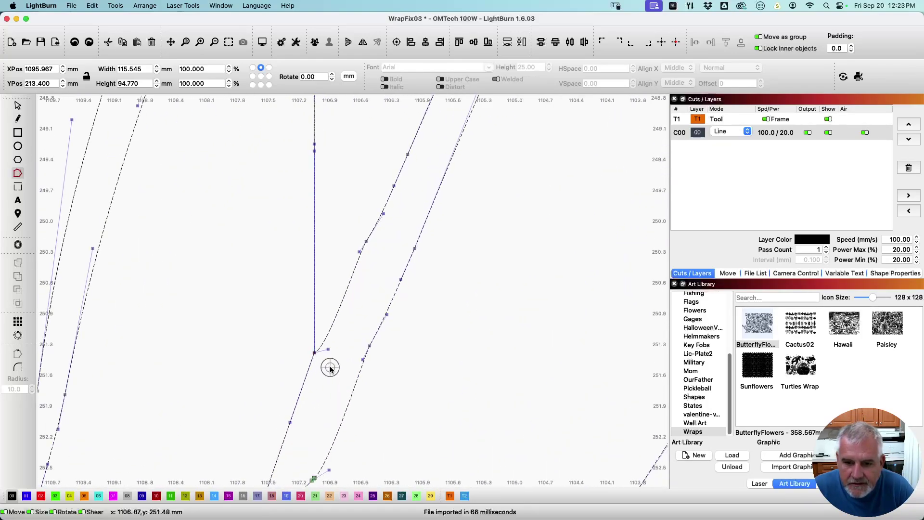
pyautogui.scroll(-10, 392, 333)
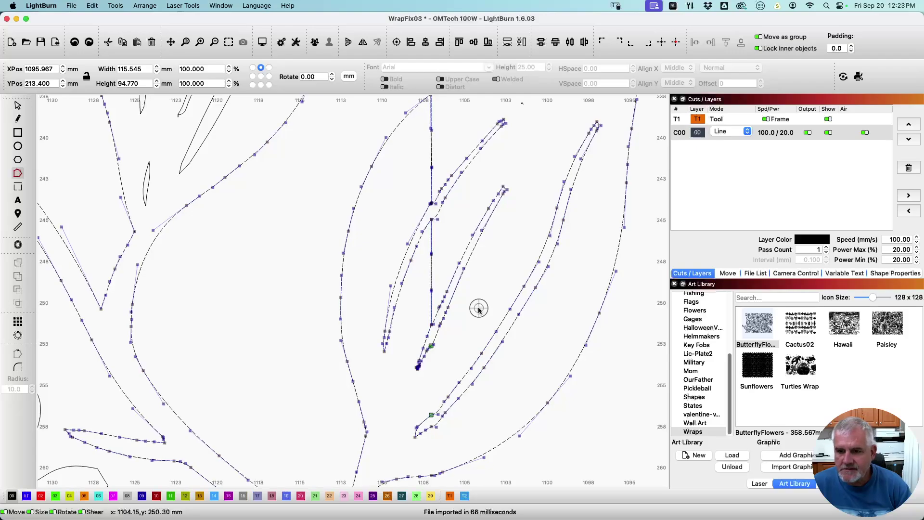
pyautogui.click(18, 106)
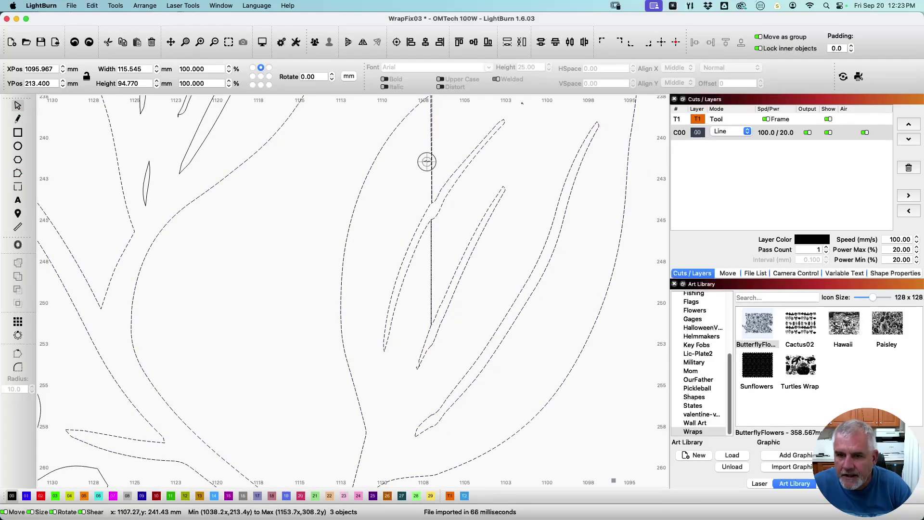
pyautogui.moveTo(428, 159); pyautogui.dragTo(403, 257)
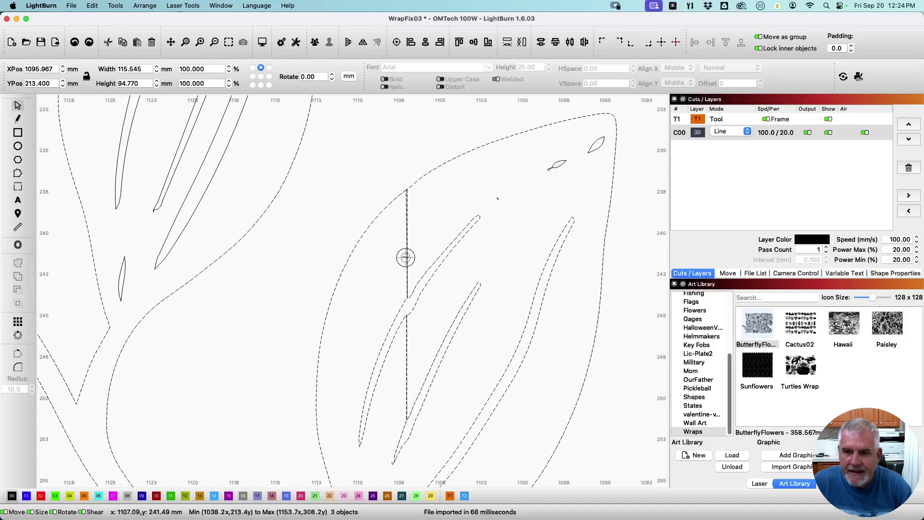
# Break both paths where the seam meets the leaf's upper outline and delete the two vertical seam segments down to the upper vein
pyautogui.click(17, 176)
pyautogui.scroll(10, 414, 193)
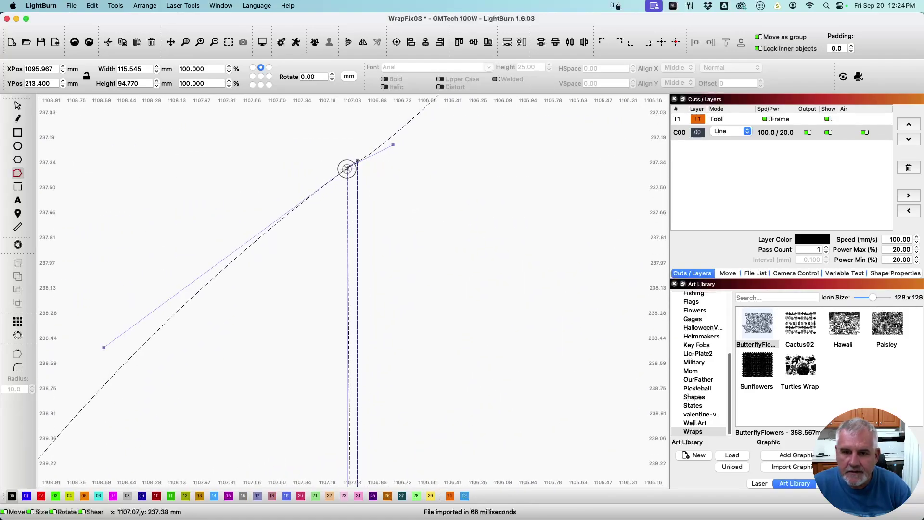
pyautogui.press('b')
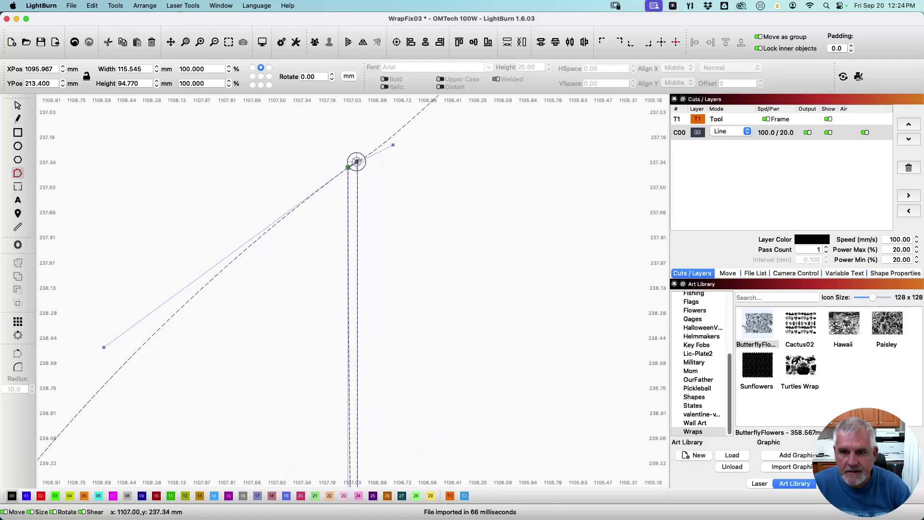
pyautogui.press('b')
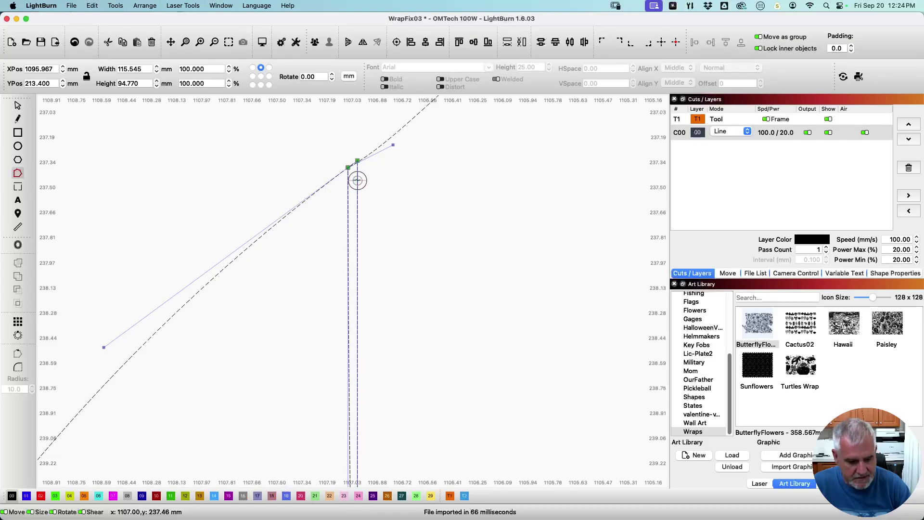
pyautogui.press('d')
pyautogui.press('d')
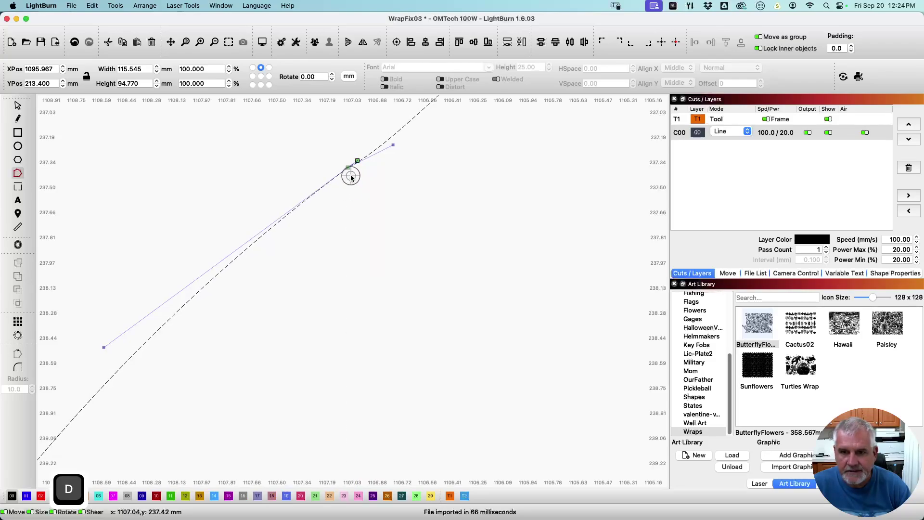
# Join the open ends of the leaf's upper outline at the seam
pyautogui.scroll(3, 351, 177)
pyautogui.moveTo(363, 150); pyautogui.dragTo(344, 163)
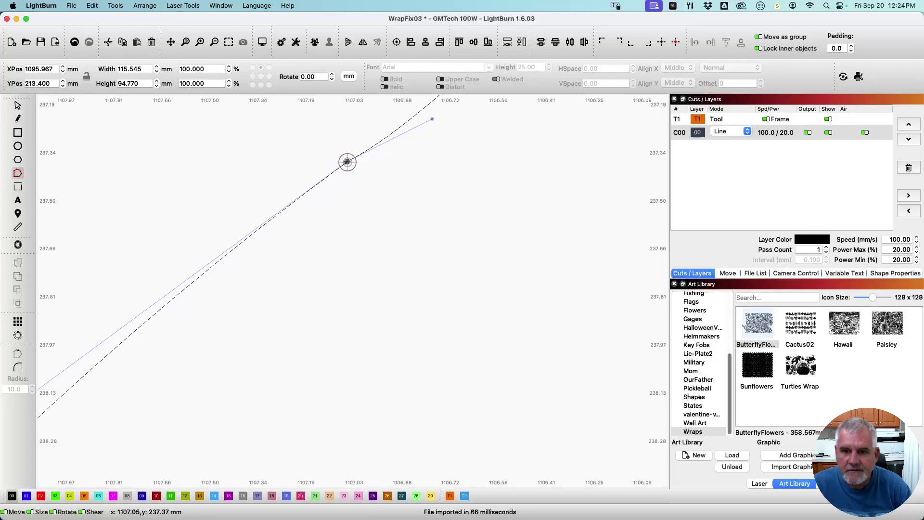
pyautogui.scroll(5, 349, 171)
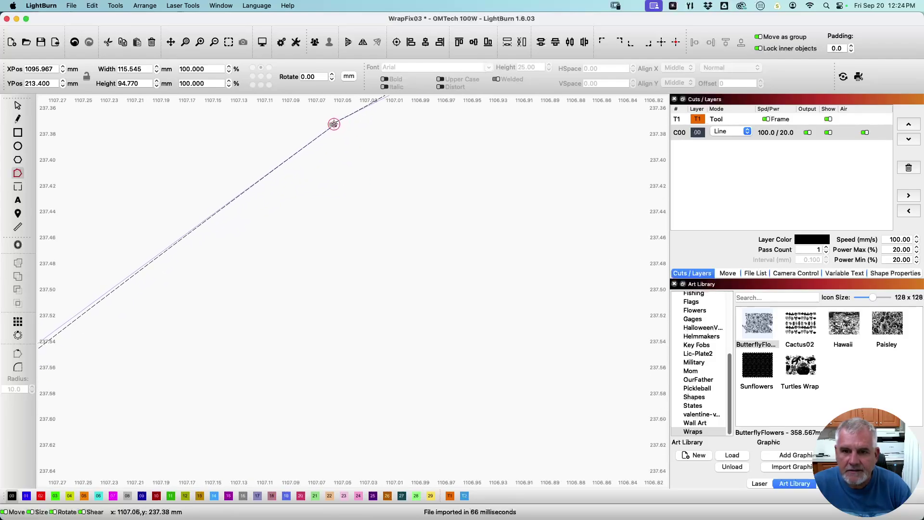
pyautogui.click(330, 123)
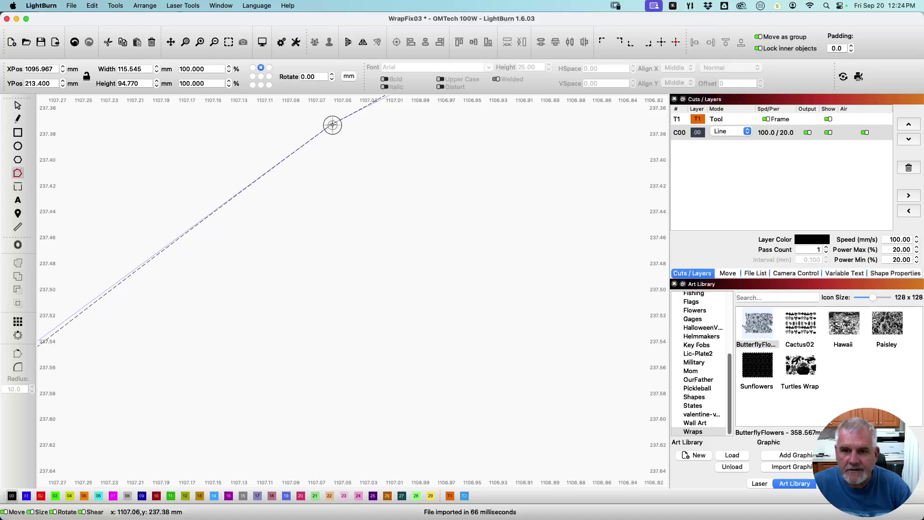
# Reshape the curve end on the upper vein's upper edge and join it to the open end of the left-hand path
pyautogui.scroll(-3, 370, 188)
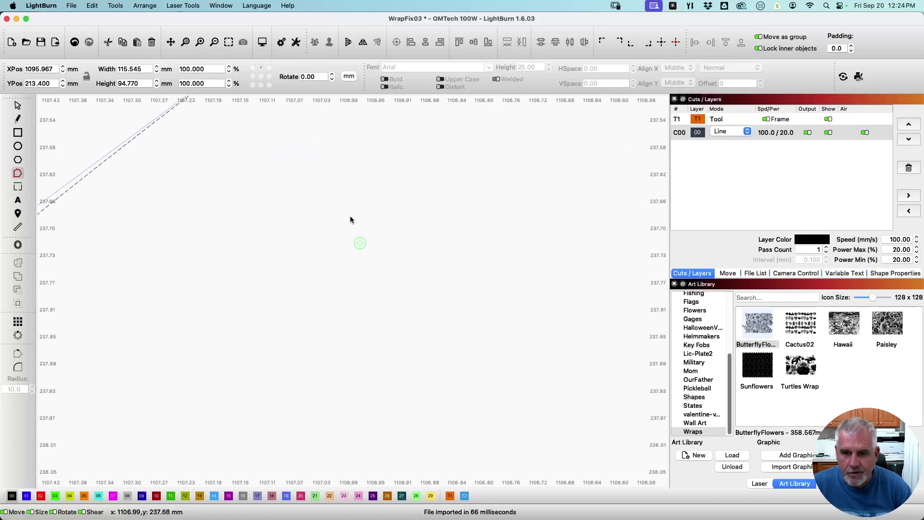
pyautogui.scroll(-5, 350, 219)
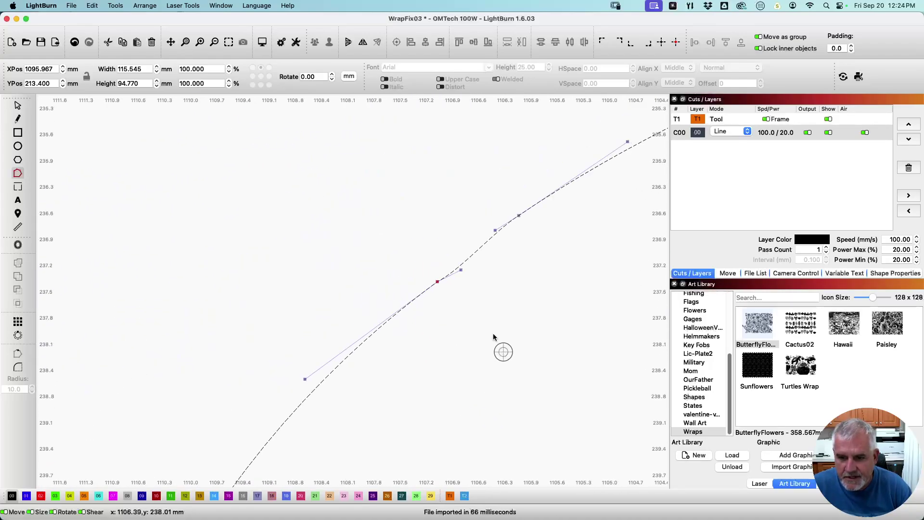
pyautogui.scroll(-10, 494, 337)
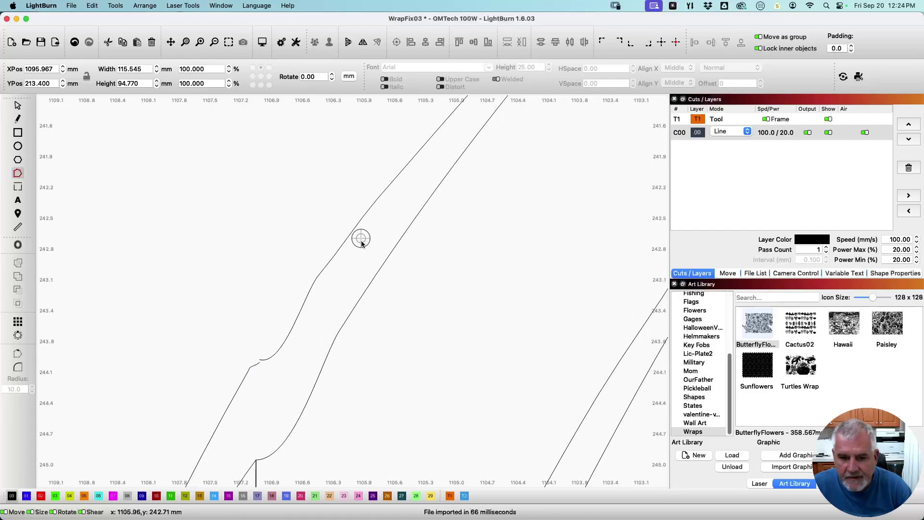
pyautogui.scroll(-5, 361, 239)
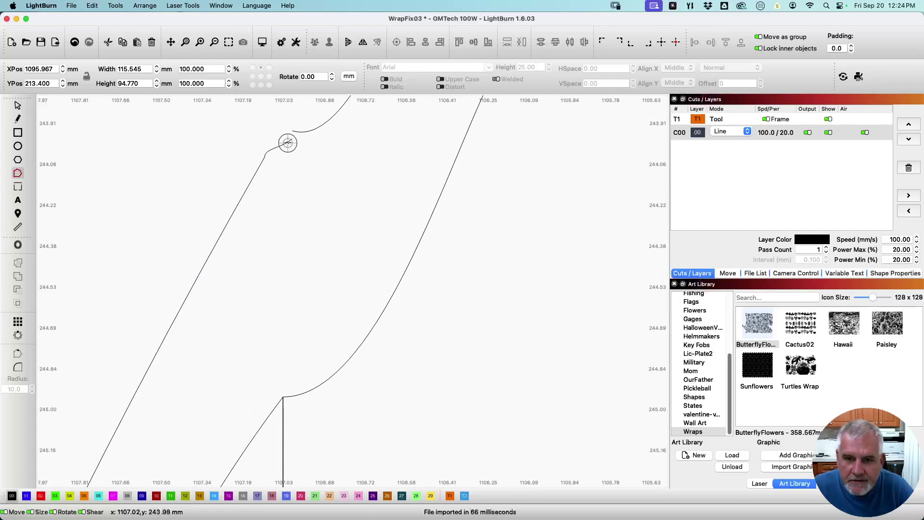
pyautogui.click(287, 142)
pyautogui.scroll(2, 303, 133)
pyautogui.click(298, 134)
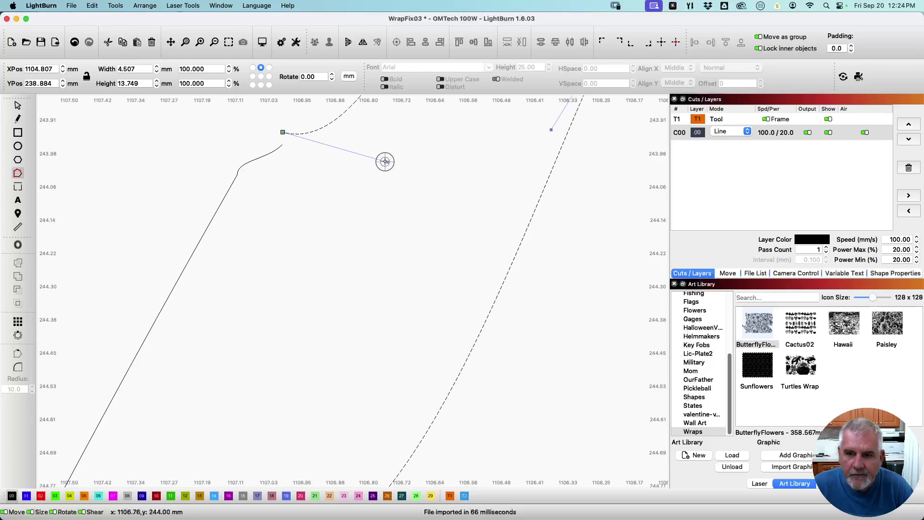
pyautogui.moveTo(388, 162); pyautogui.dragTo(390, 104)
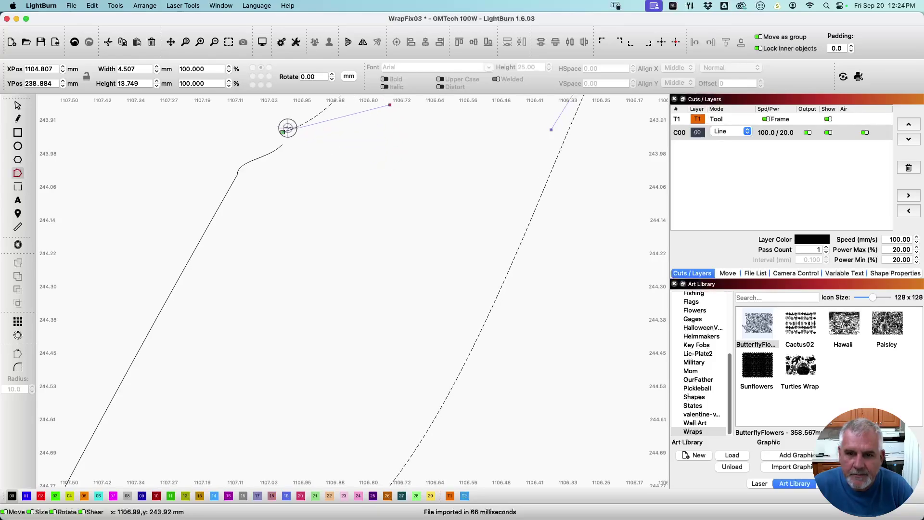
pyautogui.moveTo(283, 132); pyautogui.dragTo(284, 144)
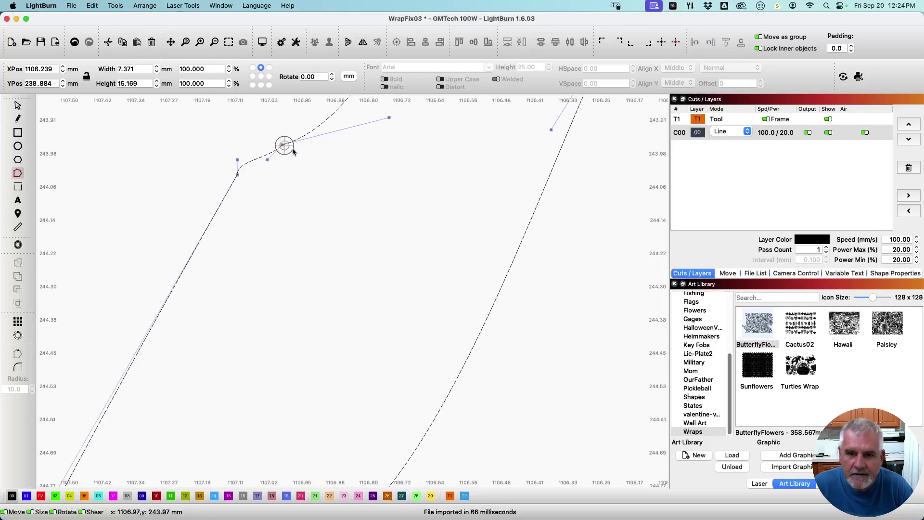
# Break the paths where the seam meets the upper vein's lower edge and delete the vertical seam segments below that point
pyautogui.scroll(-1, 371, 256)
pyautogui.scroll(-2, 372, 256)
pyautogui.scroll(2, 326, 382)
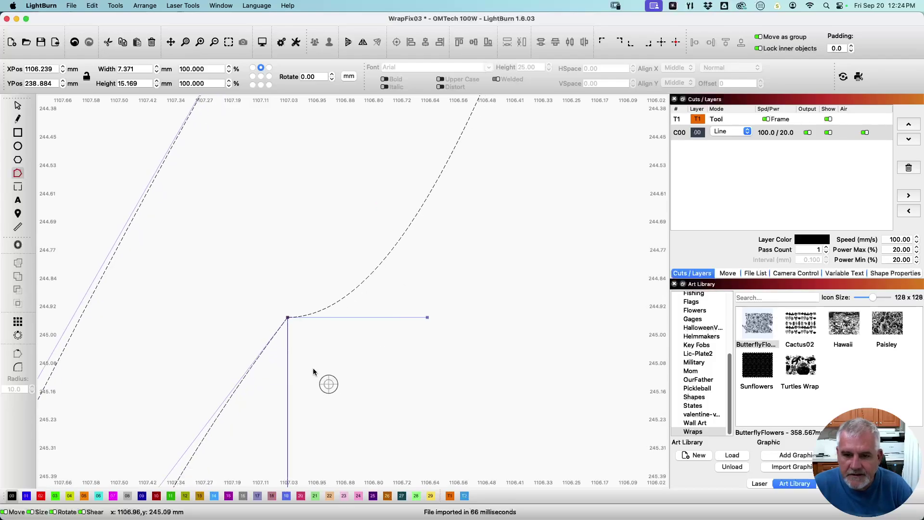
pyautogui.scroll(2, 289, 327)
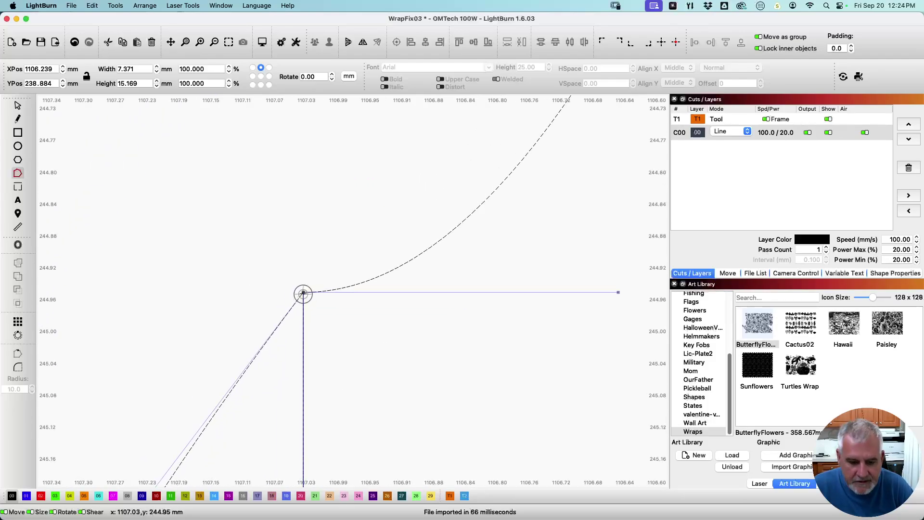
pyautogui.click(304, 292)
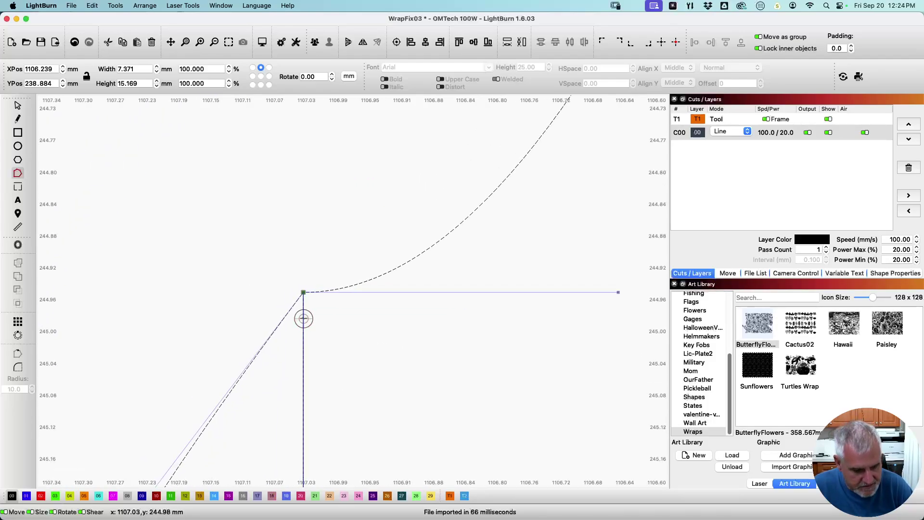
pyautogui.click(303, 316)
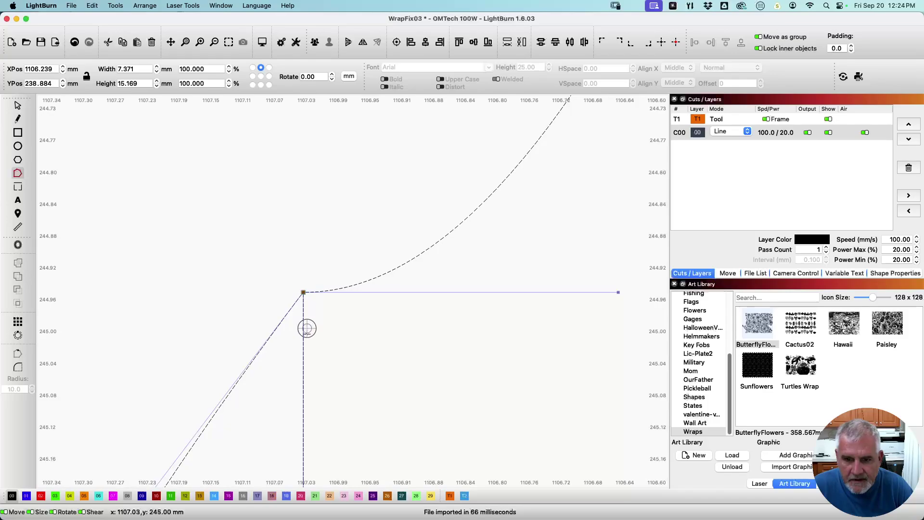
pyautogui.click(303, 342)
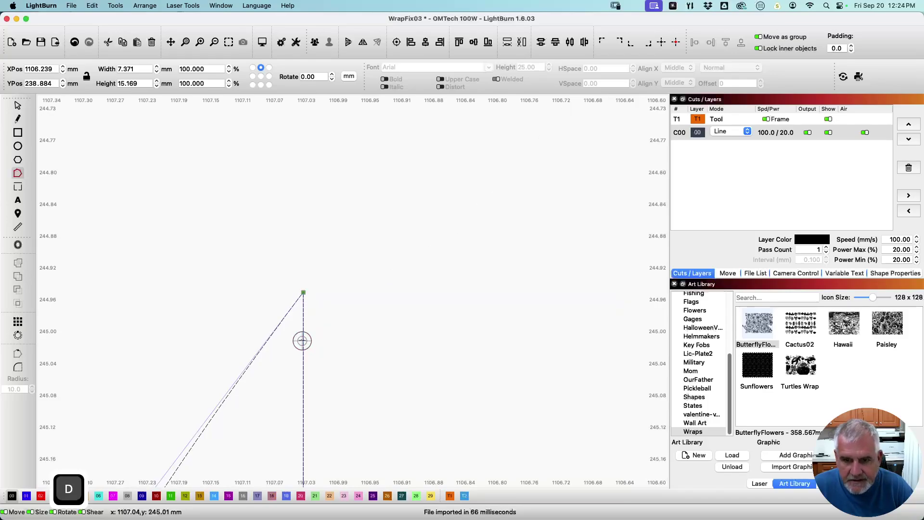
pyautogui.press('super+z')
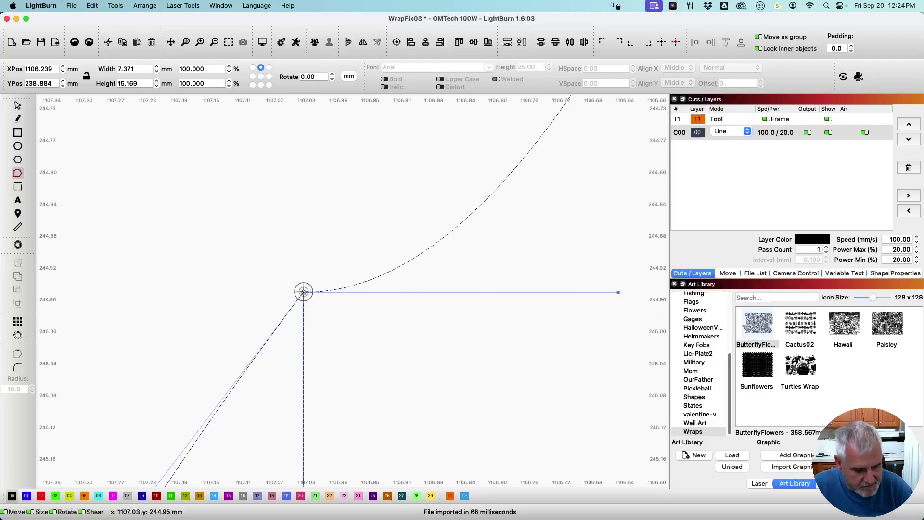
pyautogui.press('super+a')
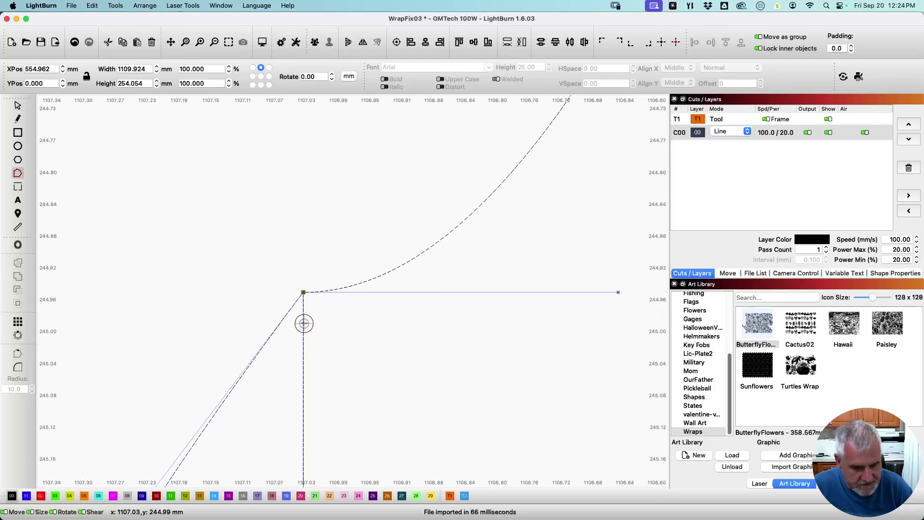
pyautogui.press('super')
pyautogui.press('d')
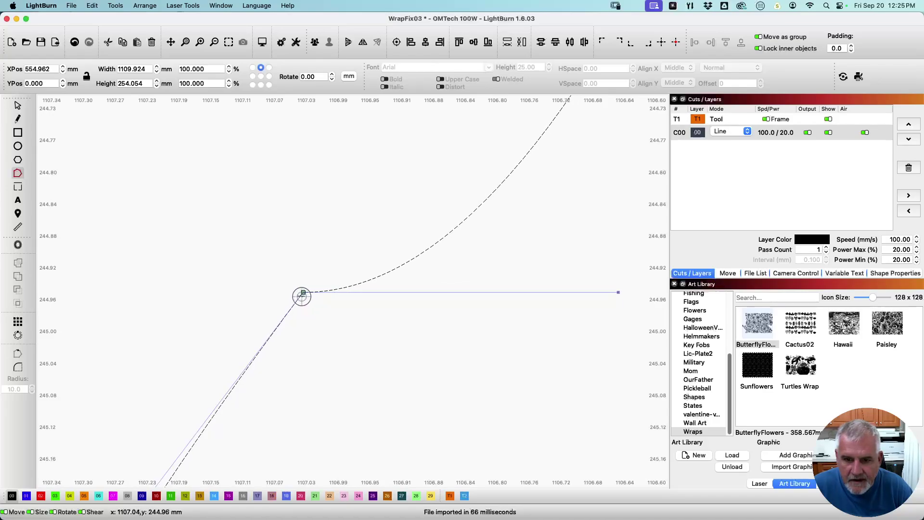
# Join the open ends of the middle vein's lower edge at the seam
pyautogui.scroll(-5, 305, 292)
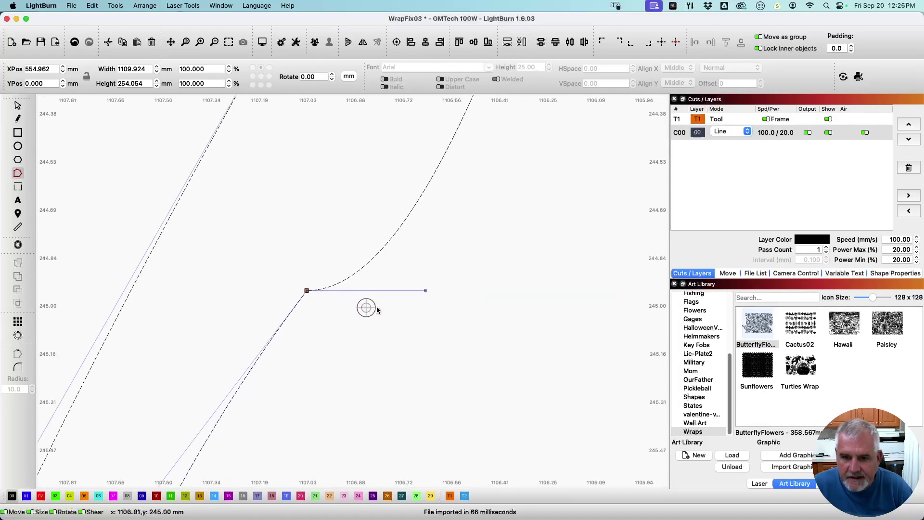
pyautogui.scroll(-5, 406, 314)
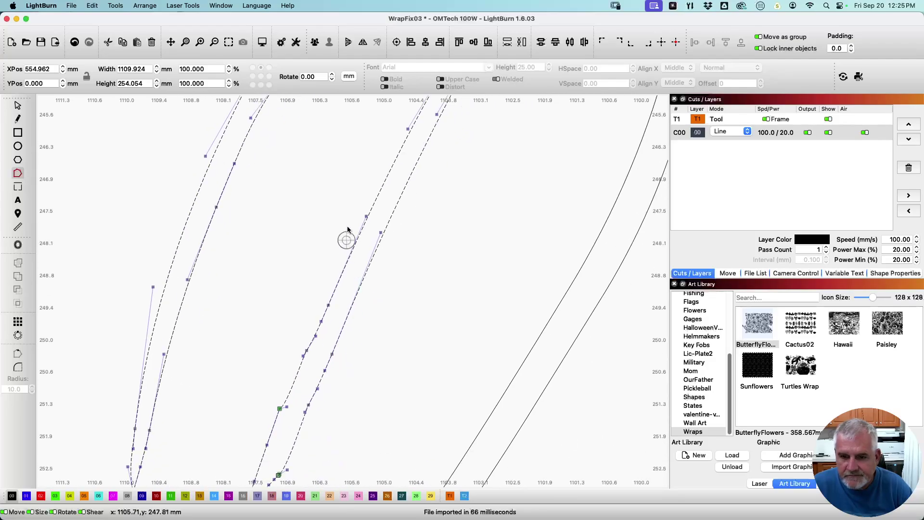
pyautogui.scroll(3, 290, 422)
pyautogui.scroll(3, 291, 303)
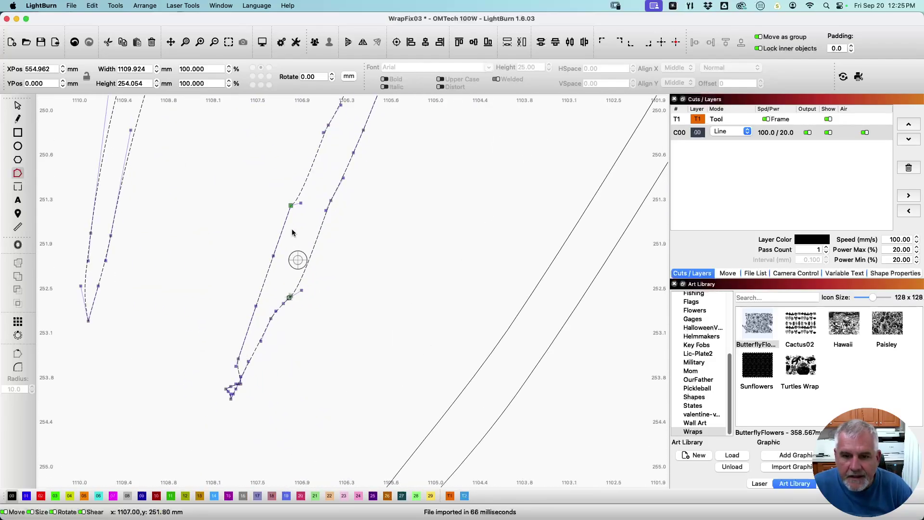
pyautogui.scroll(2, 298, 327)
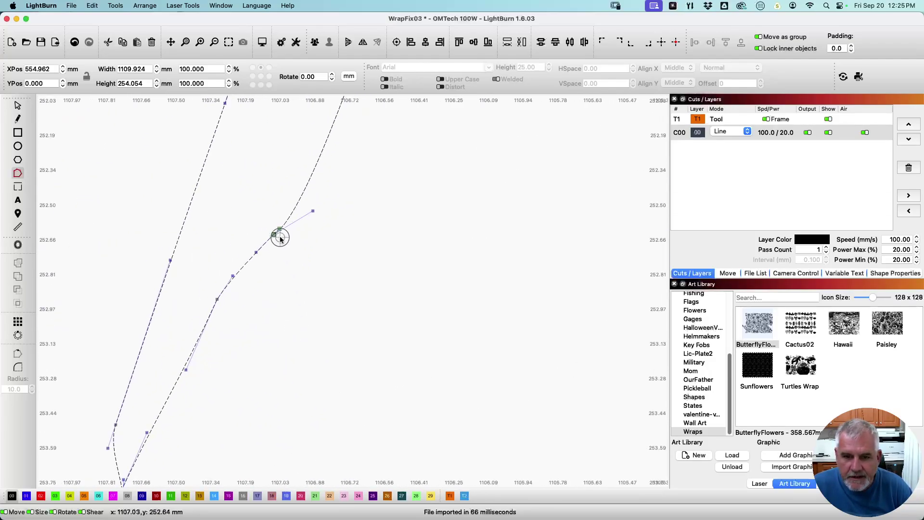
pyautogui.moveTo(275, 235)
pyautogui.mouseDown()
pyautogui.moveTo(279, 255)
pyautogui.moveTo(283, 228)
pyautogui.mouseUp()
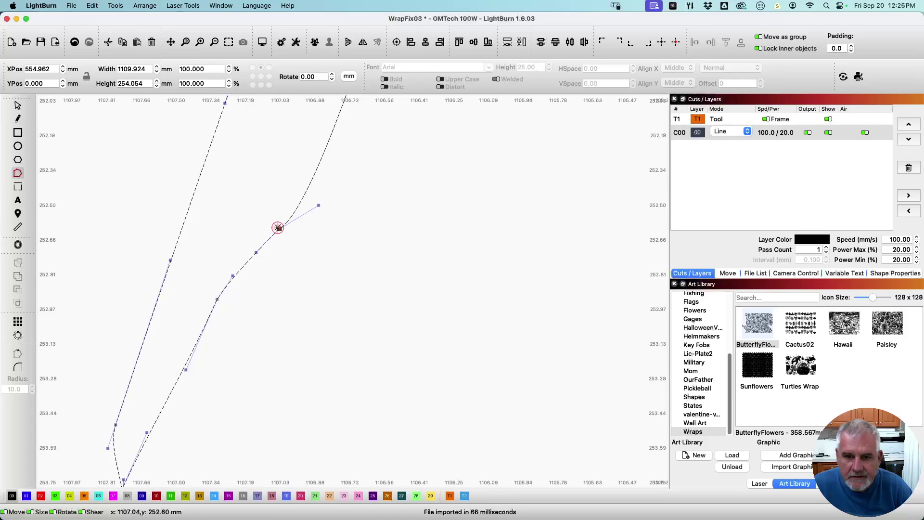
# Join the open ends of the middle vein's upper edge at the seam and finish node editing
pyautogui.scroll(5, 279, 231)
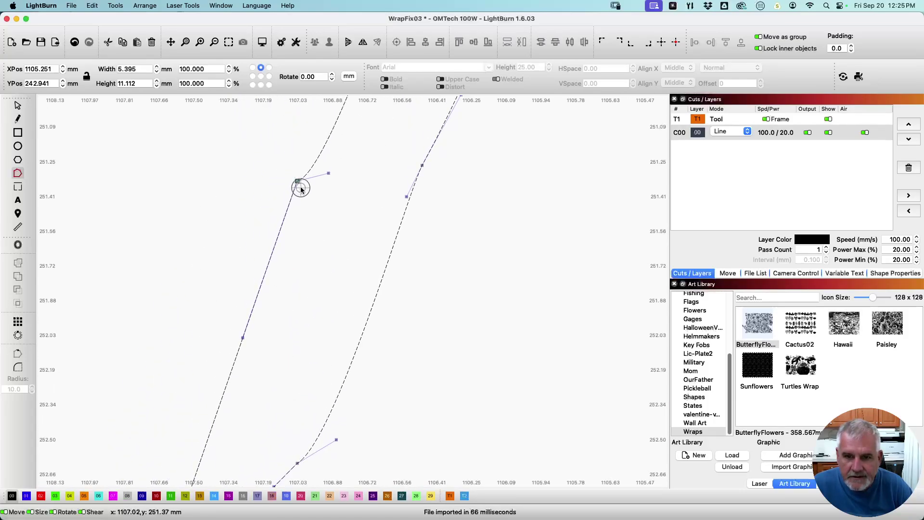
pyautogui.moveTo(298, 182)
pyautogui.mouseDown()
pyautogui.moveTo(299, 192)
pyautogui.moveTo(299, 180)
pyautogui.mouseUp()
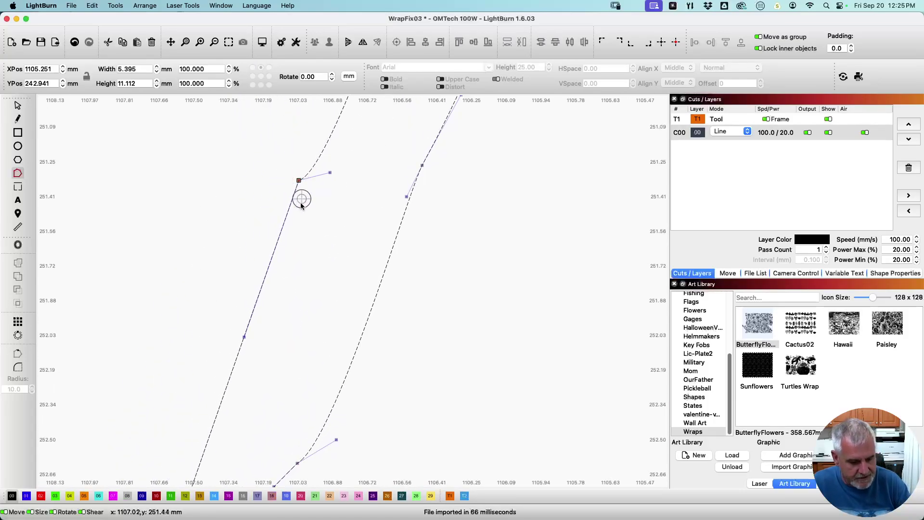
pyautogui.click(18, 106)
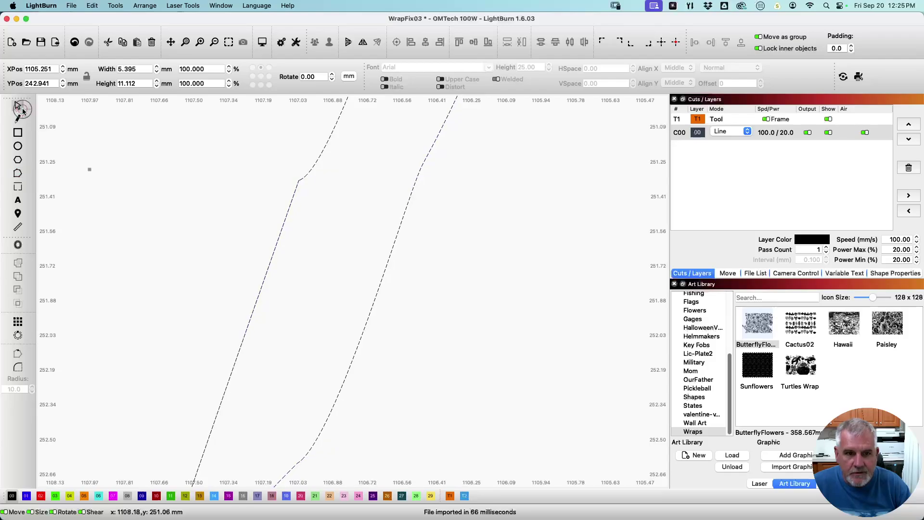
# Set layer C00 to Fill mode and check the repaired branch and leaves for unfilled shapes
pyautogui.scroll(-1, 256, 233)
pyautogui.scroll(-15, 255, 233)
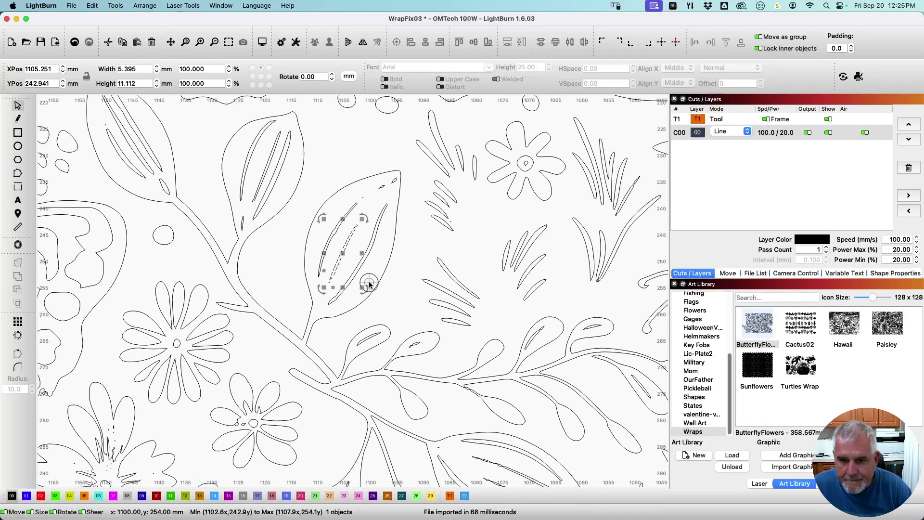
pyautogui.click(730, 132)
pyautogui.click(728, 139)
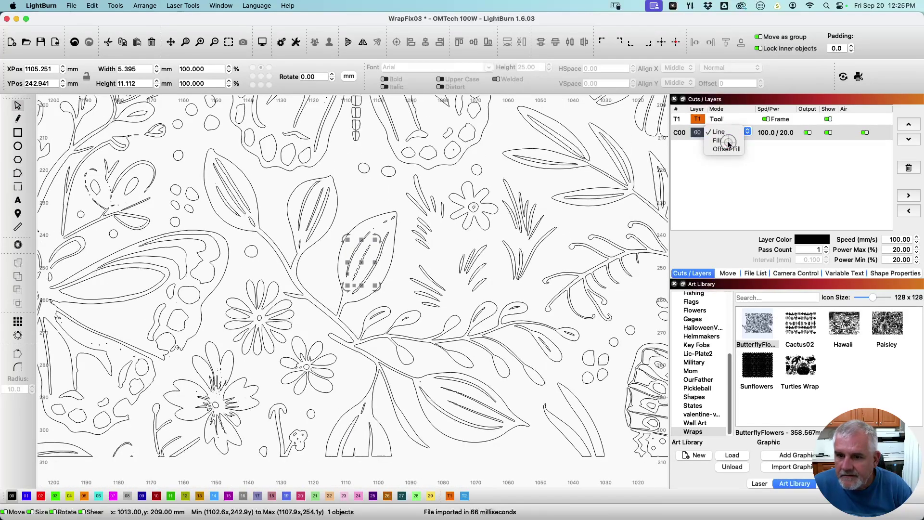
pyautogui.click(404, 273)
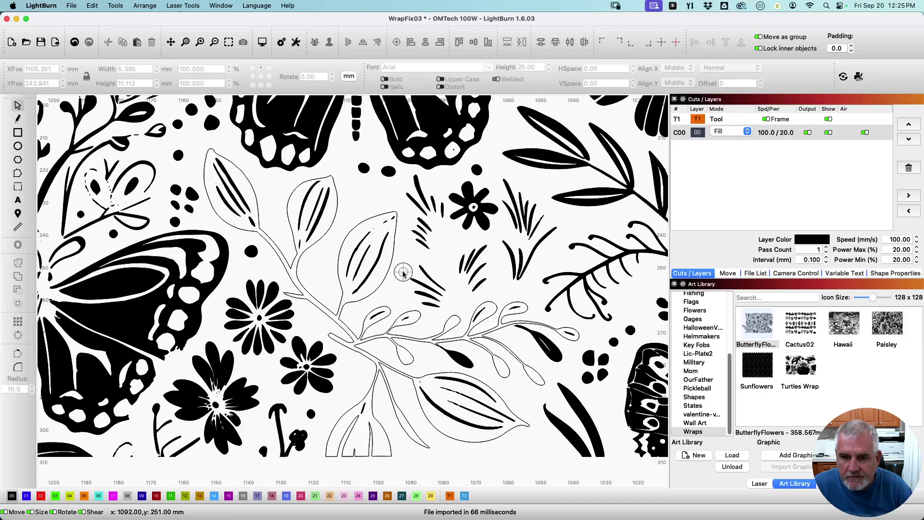
pyautogui.scroll(1, 403, 273)
pyautogui.scroll(2, 403, 291)
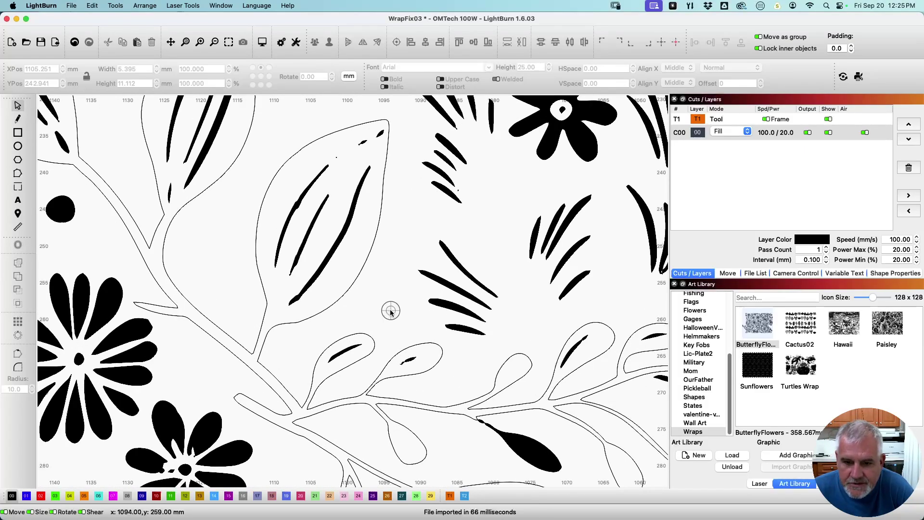
pyautogui.scroll(-2, 391, 312)
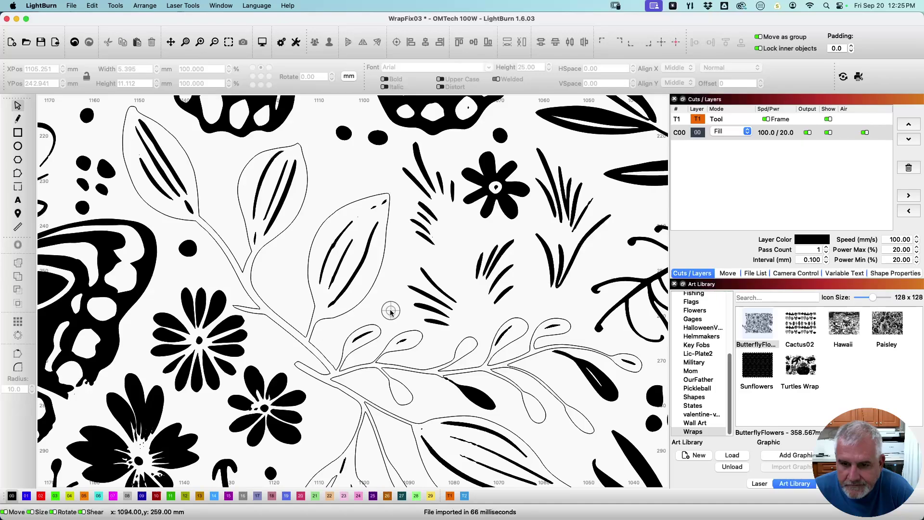
pyautogui.scroll(-2, 400, 309)
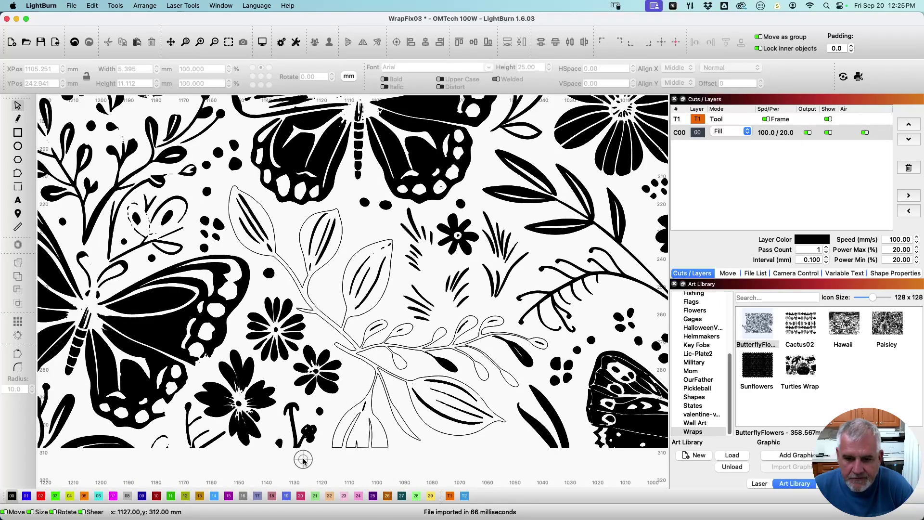
# Delete the butterfly's lower wing pieces, the flowers and the stray dots beside the unfilled branch
pyautogui.moveTo(303, 422); pyautogui.dragTo(150, 318)
pyautogui.press('Delete')
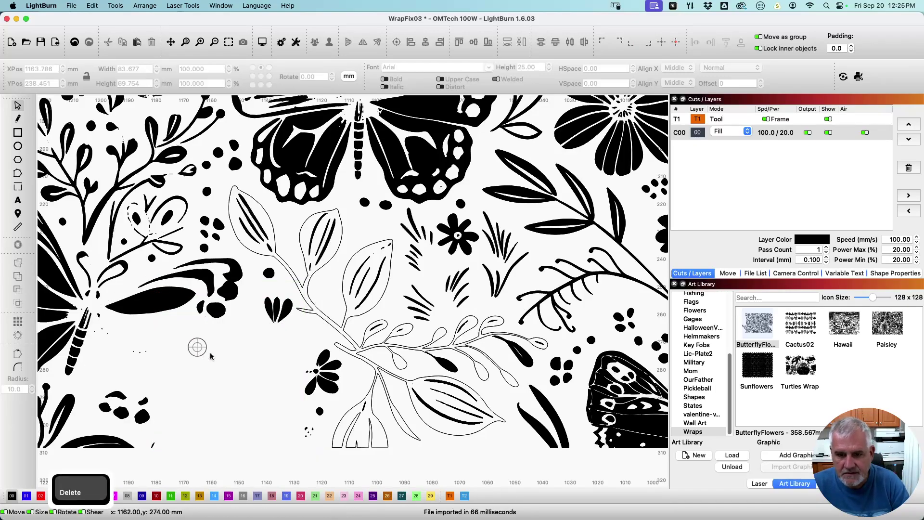
pyautogui.click(319, 412)
pyautogui.press('Delete')
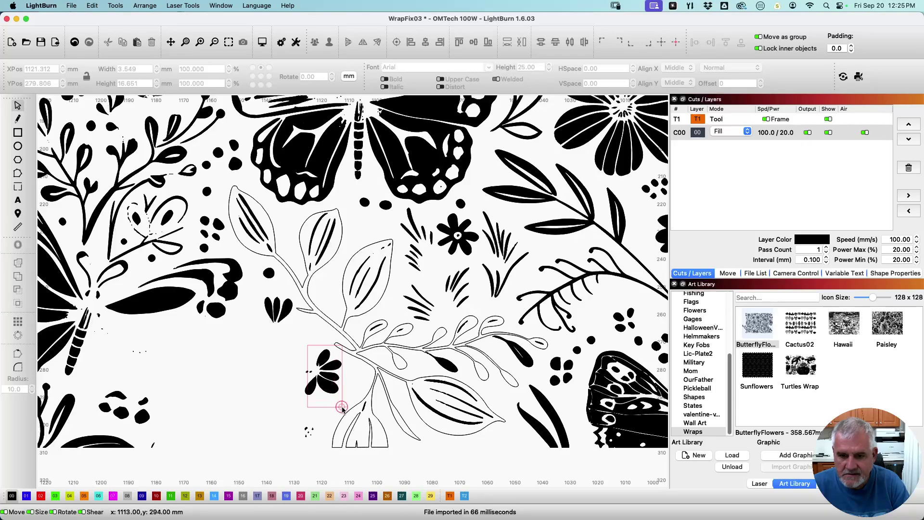
pyautogui.press('Delete')
pyautogui.moveTo(287, 349); pyautogui.dragTo(318, 471)
pyautogui.press('Delete')
pyautogui.moveTo(246, 255); pyautogui.dragTo(311, 356)
pyautogui.press('Delete')
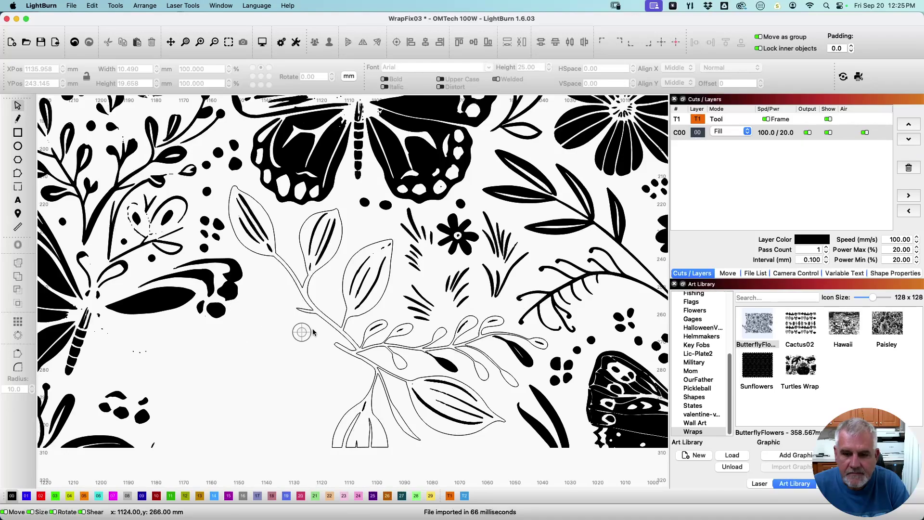
# Try to auto-join the branch outline and look up the join and close-path commands available for it
pyautogui.click(376, 372)
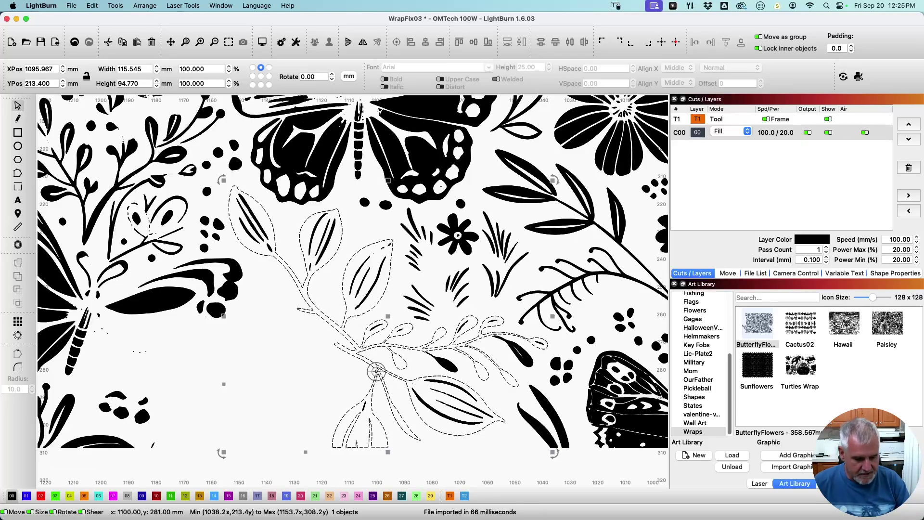
pyautogui.press('alt')
pyautogui.hotkey('alt', 'j')
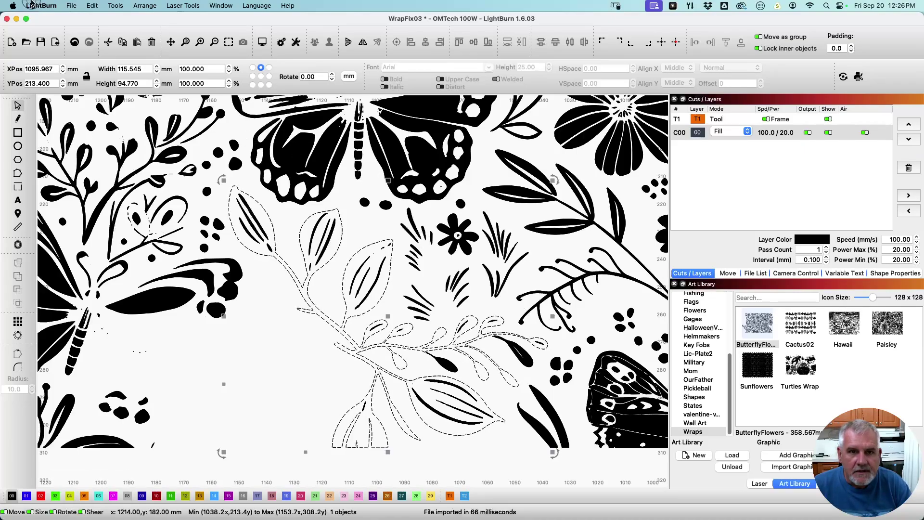
pyautogui.click(118, 7)
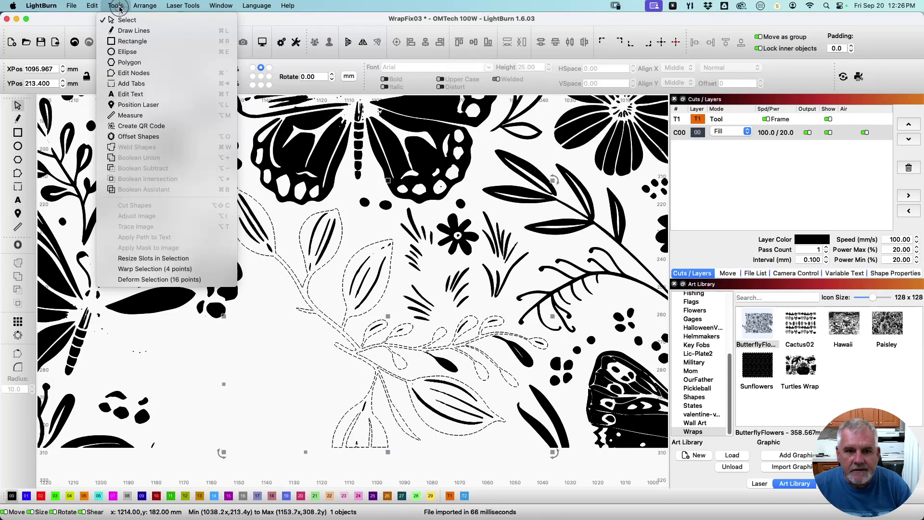
pyautogui.moveTo(95, 6)
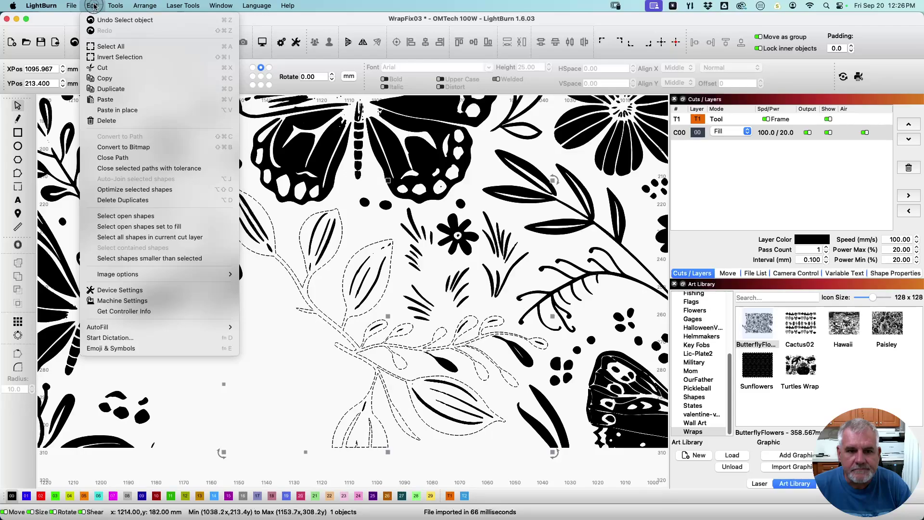
pyautogui.click(94, 6)
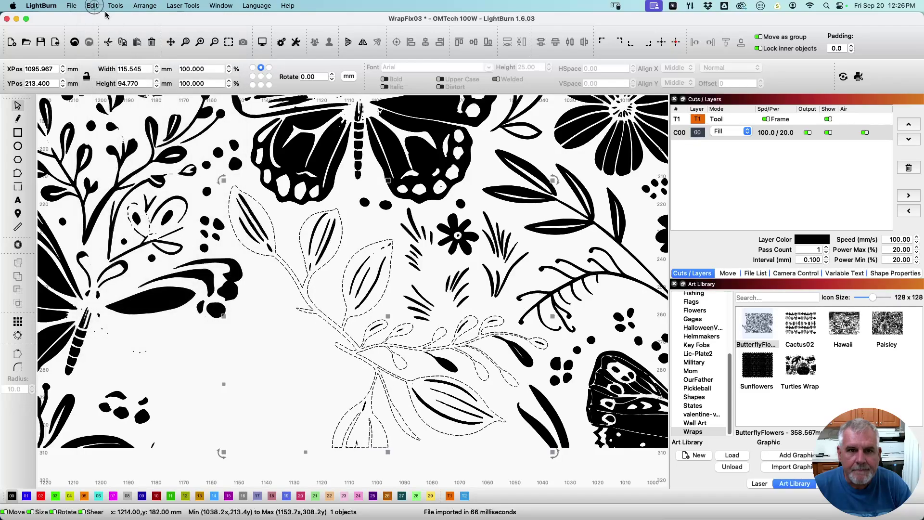
# Show the nodes of the unfilled branch outline and examine its stems, leaf tips and lower buds for a gap
pyautogui.click(281, 304)
pyautogui.scroll(6, 318, 341)
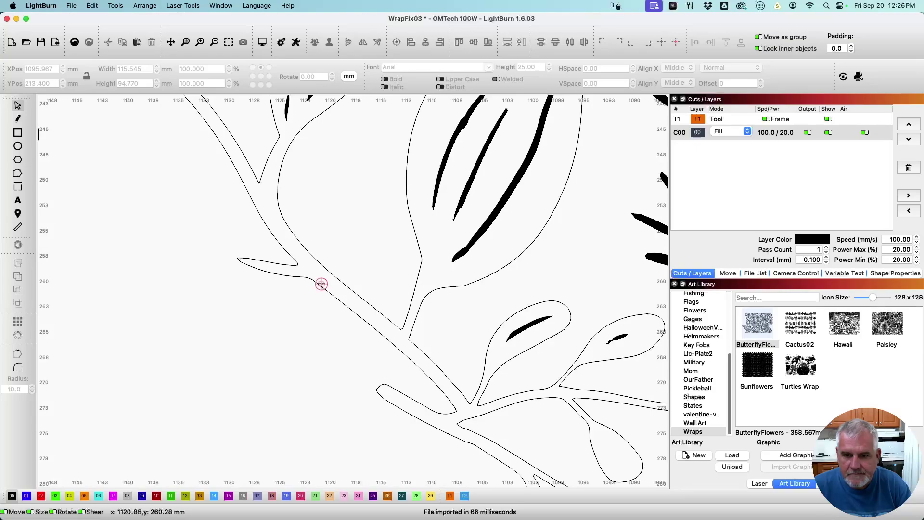
pyautogui.click(319, 289)
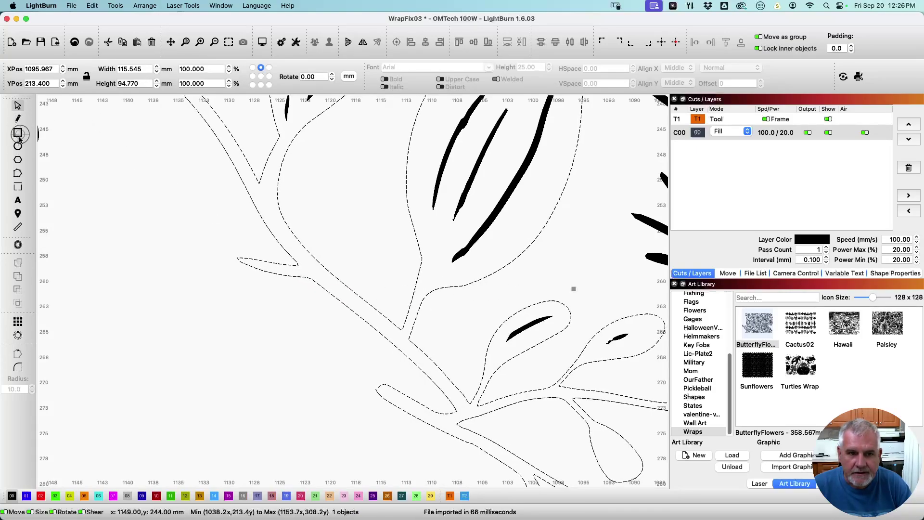
pyautogui.click(20, 177)
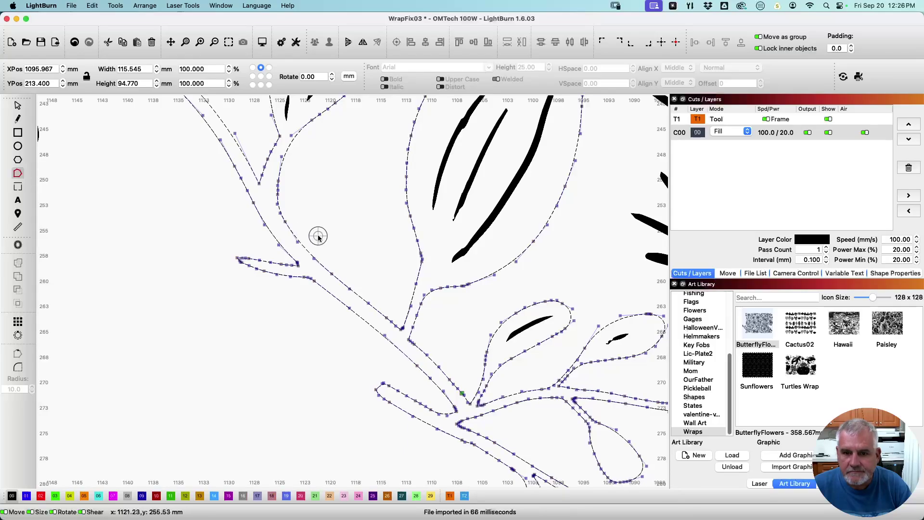
pyautogui.scroll(-6, 318, 235)
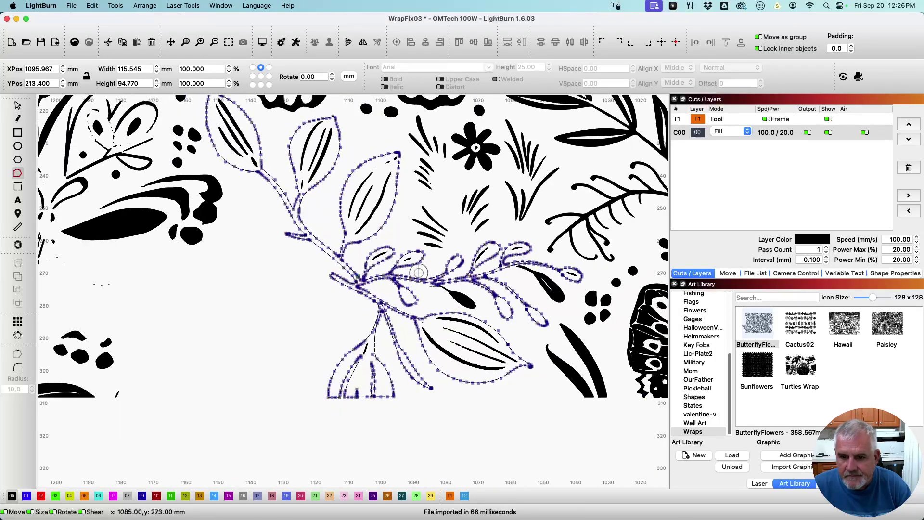
pyautogui.scroll(4, 437, 291)
pyautogui.scroll(3, 439, 289)
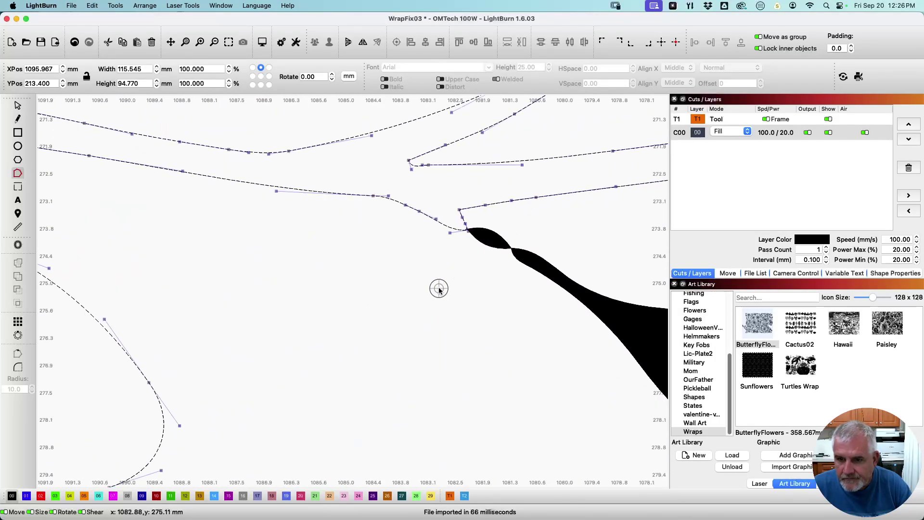
pyautogui.scroll(5, 467, 246)
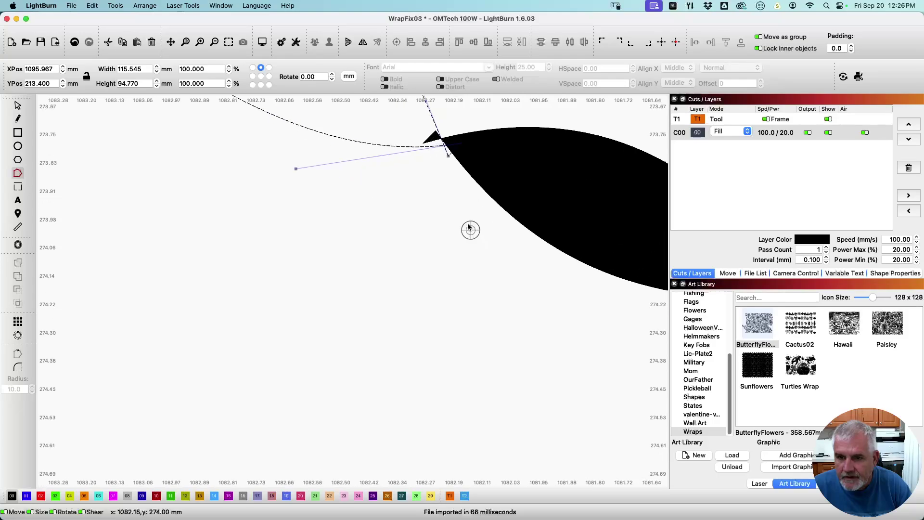
pyautogui.scroll(-8, 461, 203)
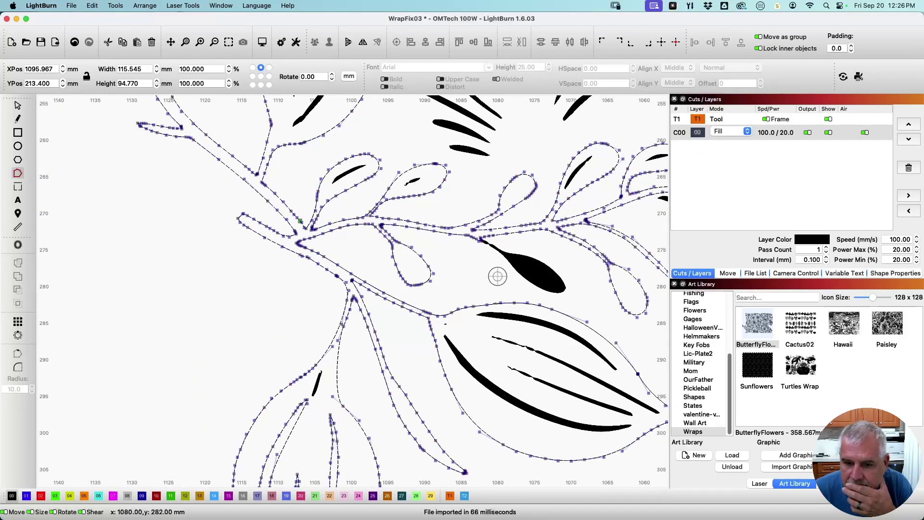
pyautogui.moveTo(462, 414); pyautogui.dragTo(366, 281)
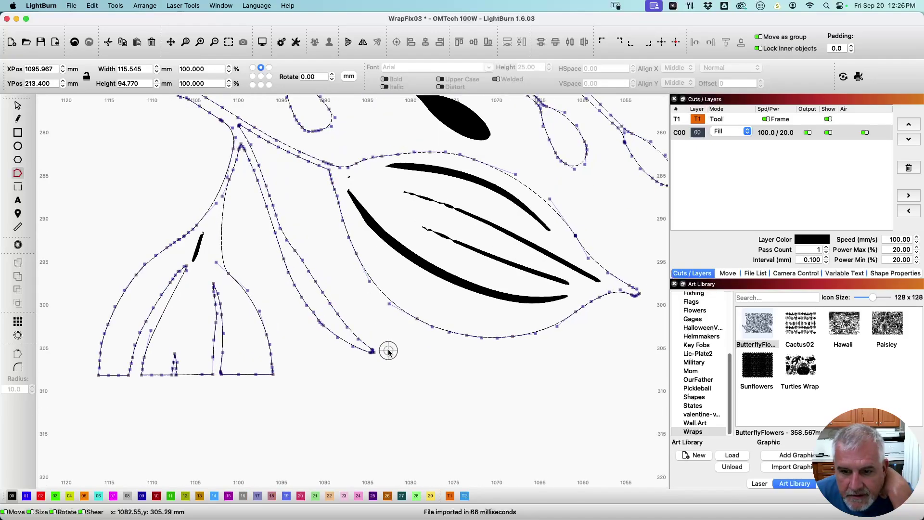
pyautogui.scroll(4, 385, 350)
pyautogui.scroll(-4, 312, 352)
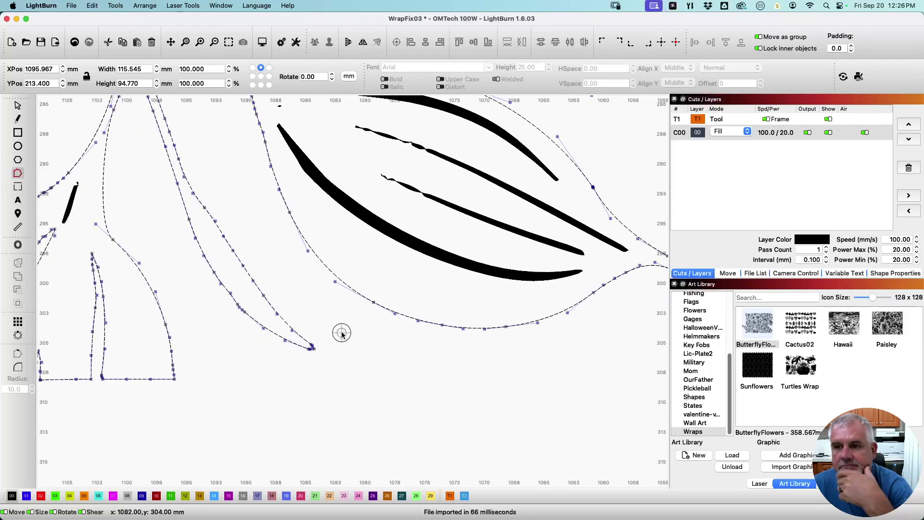
pyautogui.scroll(-2, 397, 330)
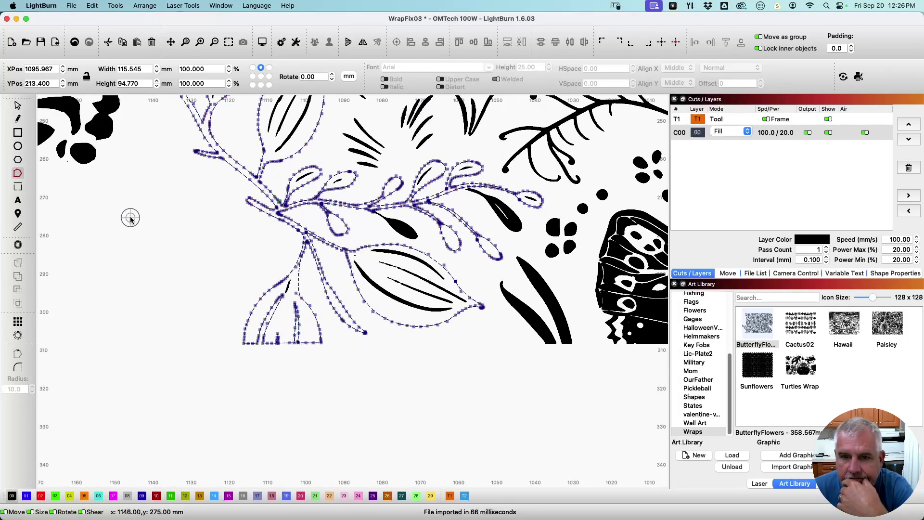
# Select the open shapes set to fill, break them apart and auto-join the resulting segments
pyautogui.click(16, 106)
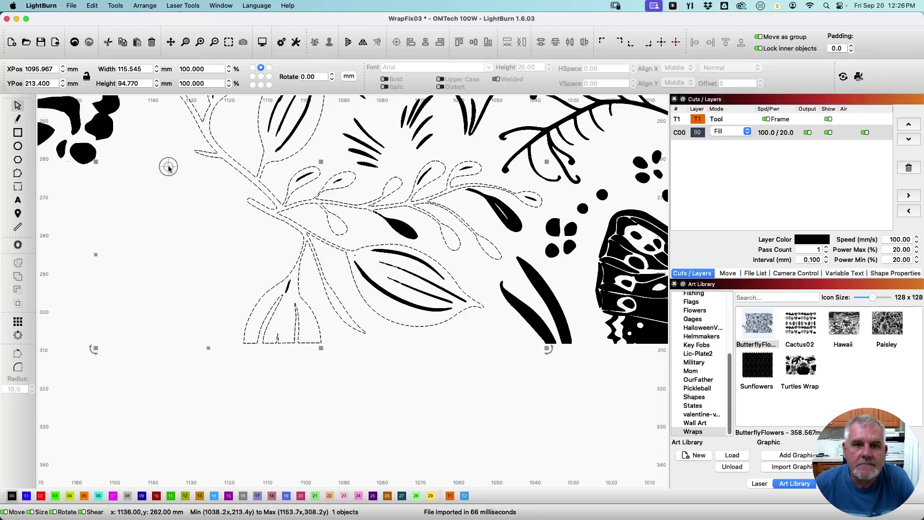
pyautogui.click(115, 5)
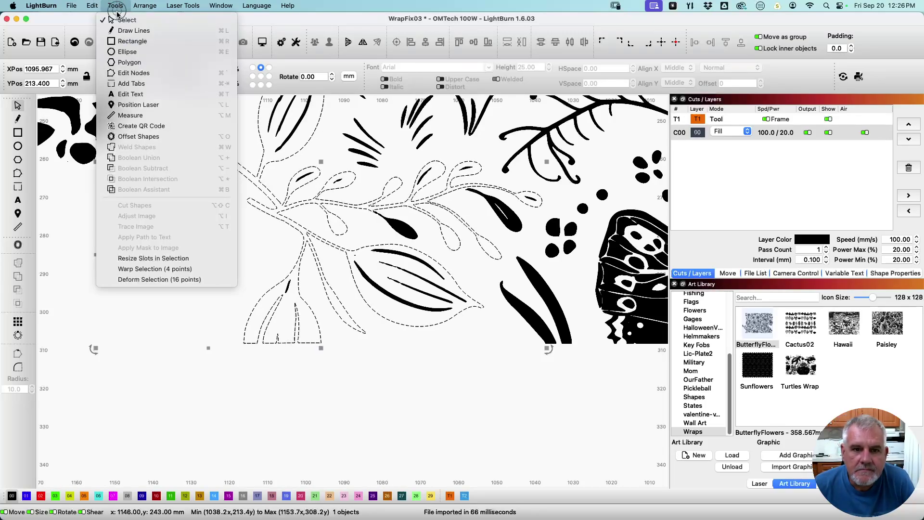
pyautogui.moveTo(97, 6)
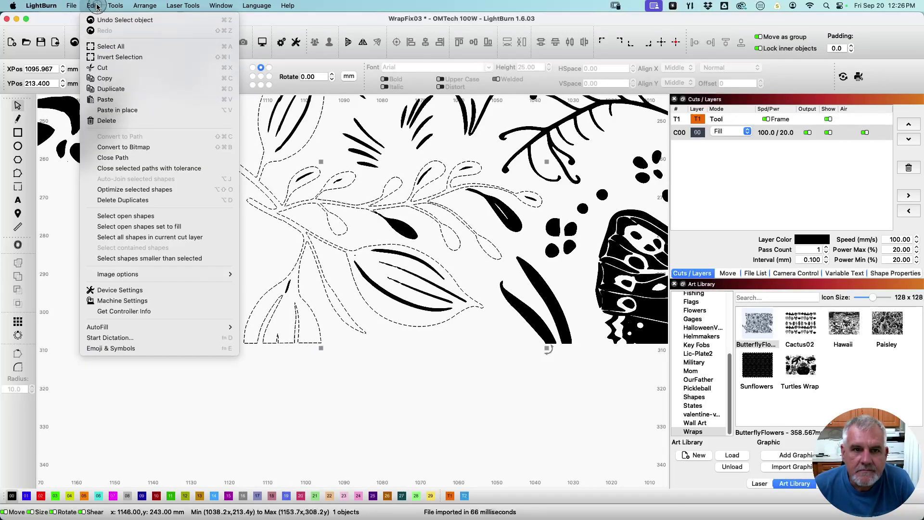
pyautogui.click(138, 227)
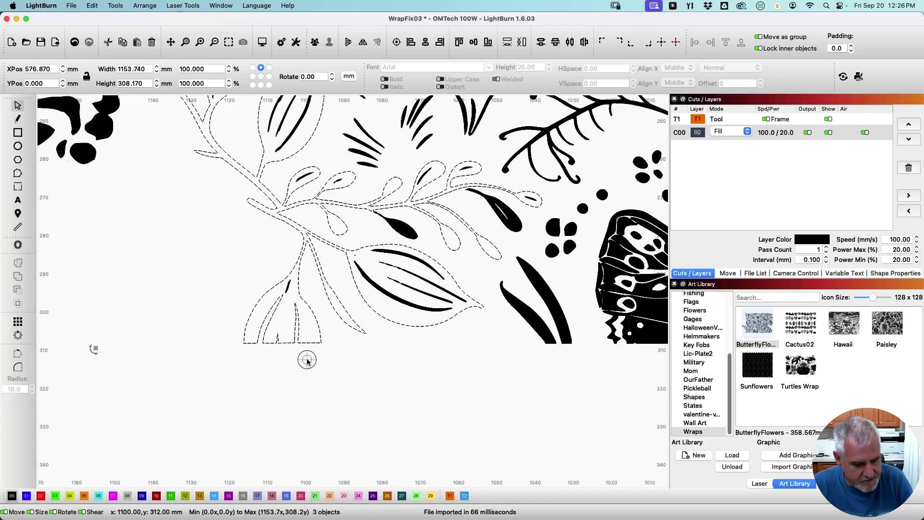
pyautogui.press('alt')
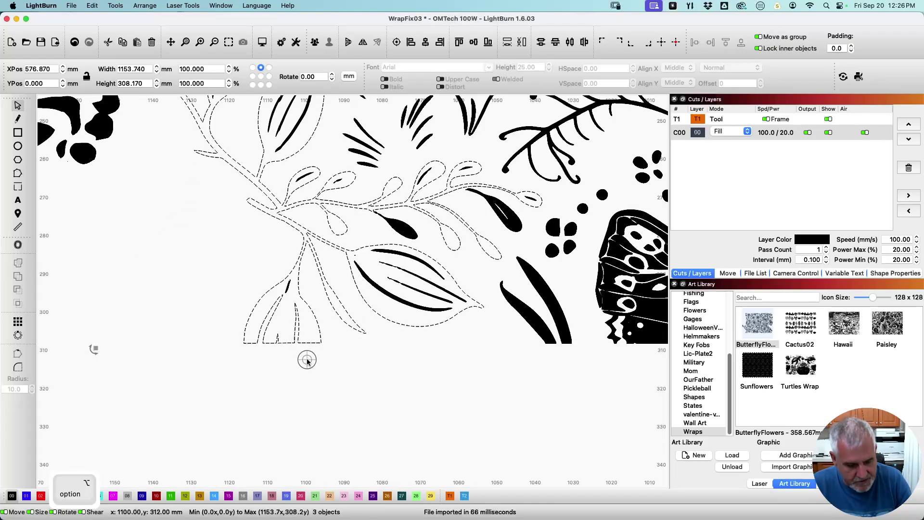
pyautogui.keyDown('alt'); pyautogui.click(307, 361); pyautogui.keyUp('alt')
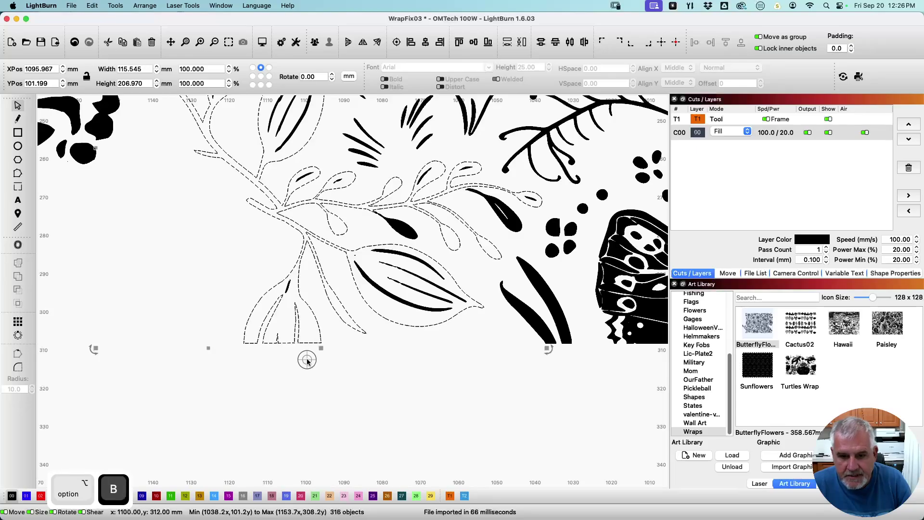
pyautogui.press('super+g')
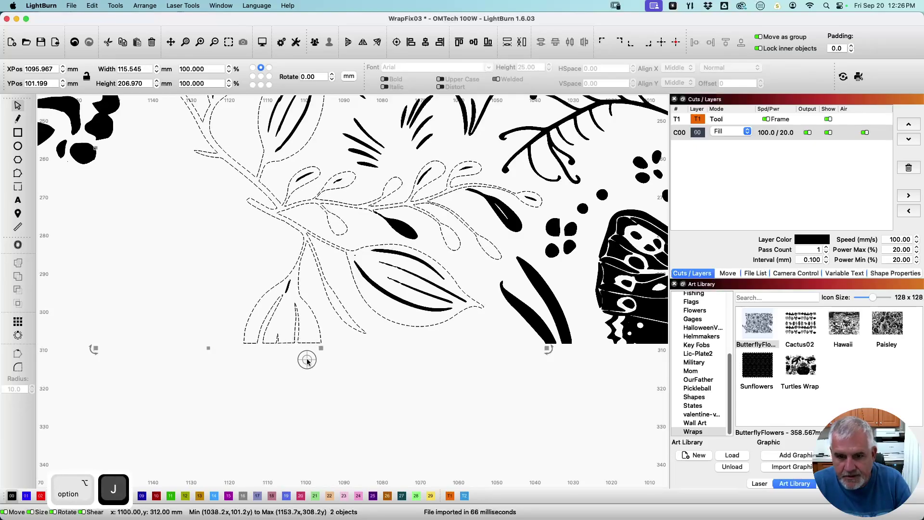
# Inspect the nodes of the rejoined branch outline along its leaves and stems for the remaining opening
pyautogui.scroll(10, 346, 361)
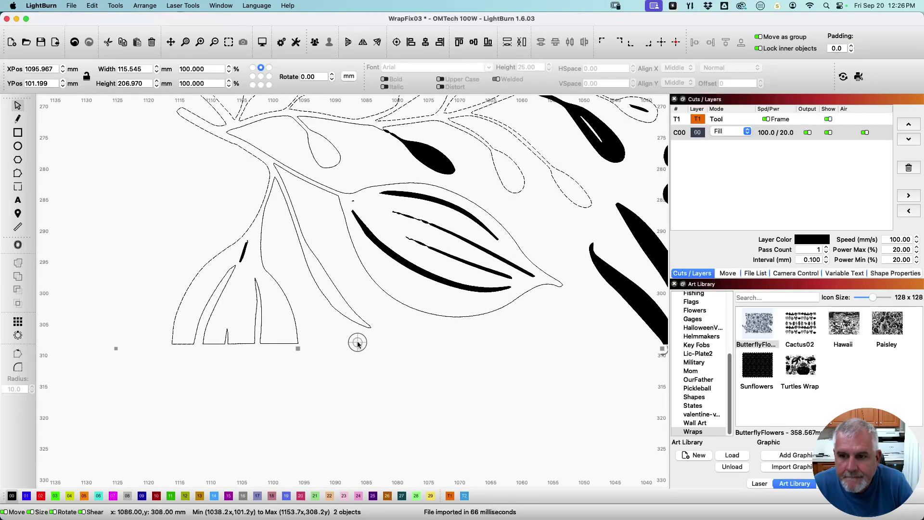
pyautogui.scroll(-15, 244, 355)
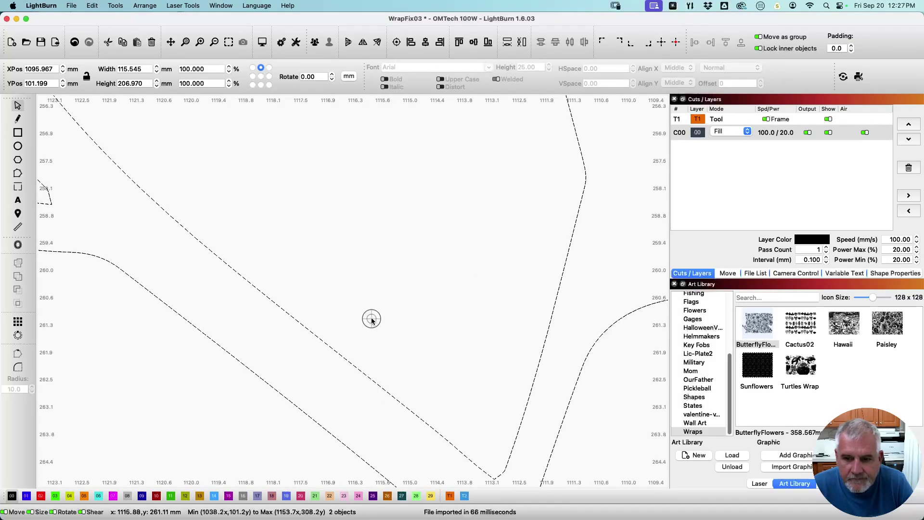
pyautogui.scroll(6, 370, 318)
pyautogui.scroll(8, 313, 225)
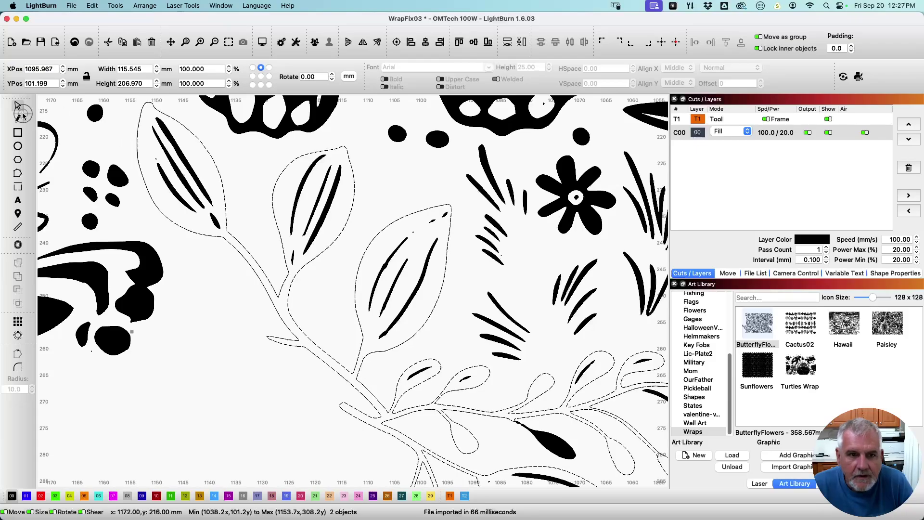
pyautogui.click(18, 173)
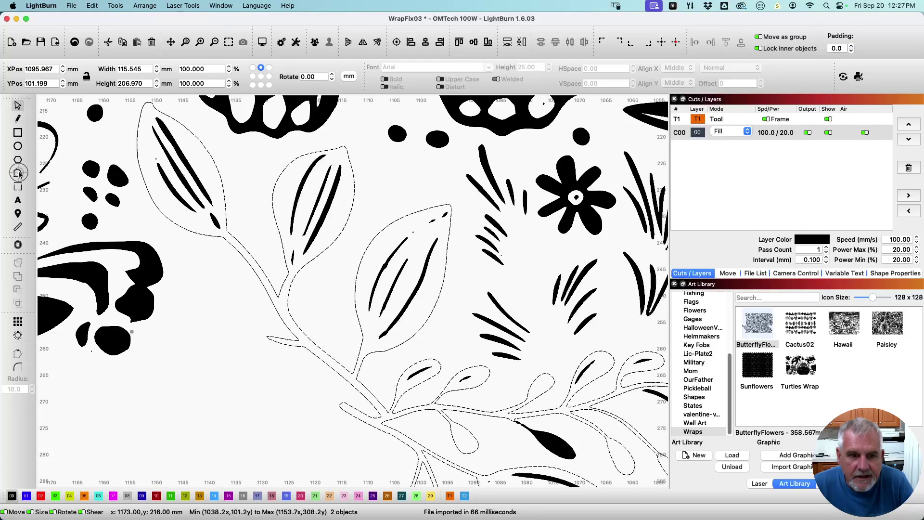
pyautogui.scroll(-6, 114, 151)
pyautogui.scroll(-4, 305, 210)
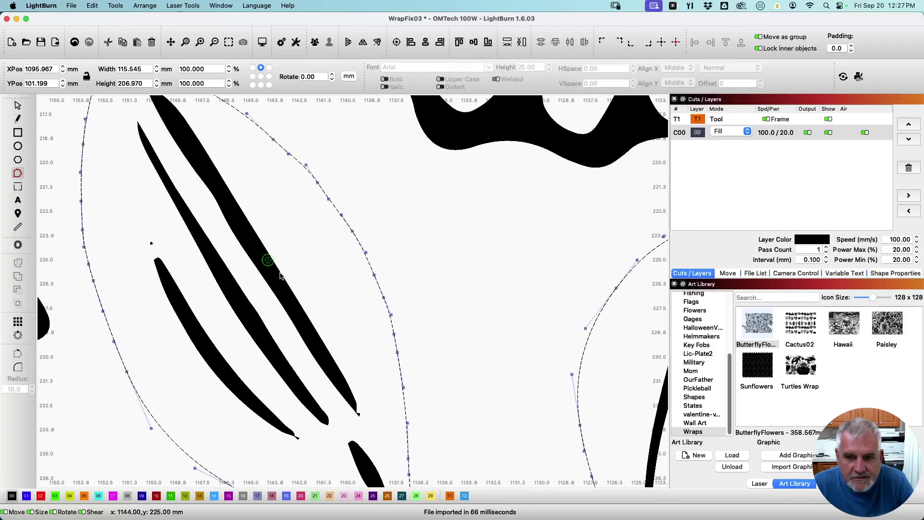
pyautogui.scroll(8, 305, 210)
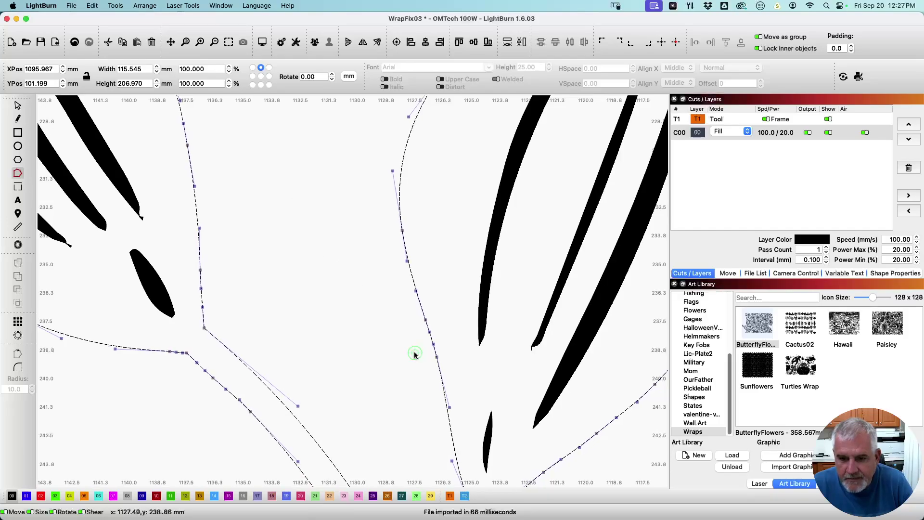
pyautogui.scroll(5, 430, 236)
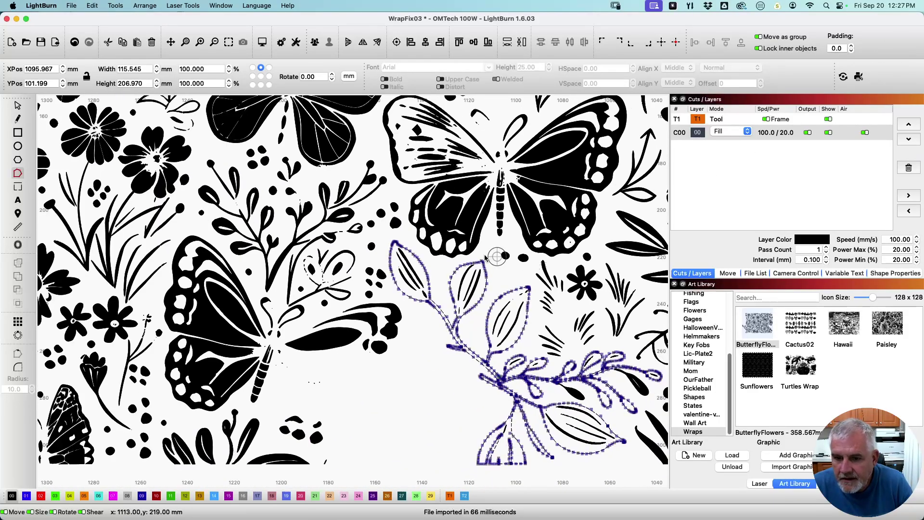
pyautogui.scroll(6, 495, 396)
pyautogui.moveTo(494, 397); pyautogui.dragTo(328, 254)
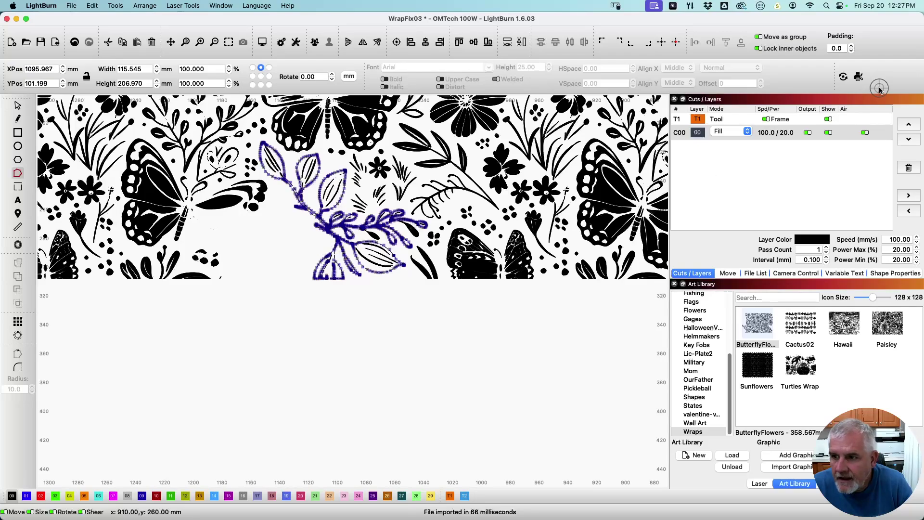
pyautogui.click(828, 118)
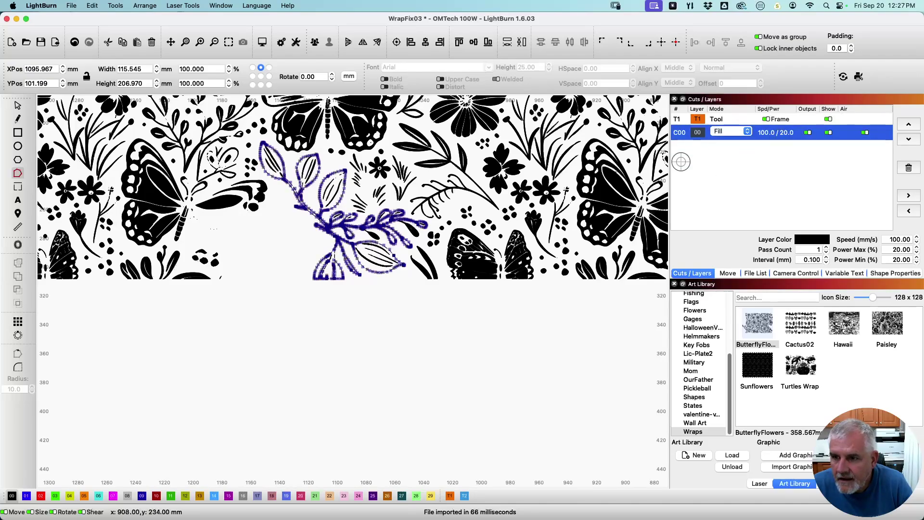
pyautogui.scroll(-10, 285, 227)
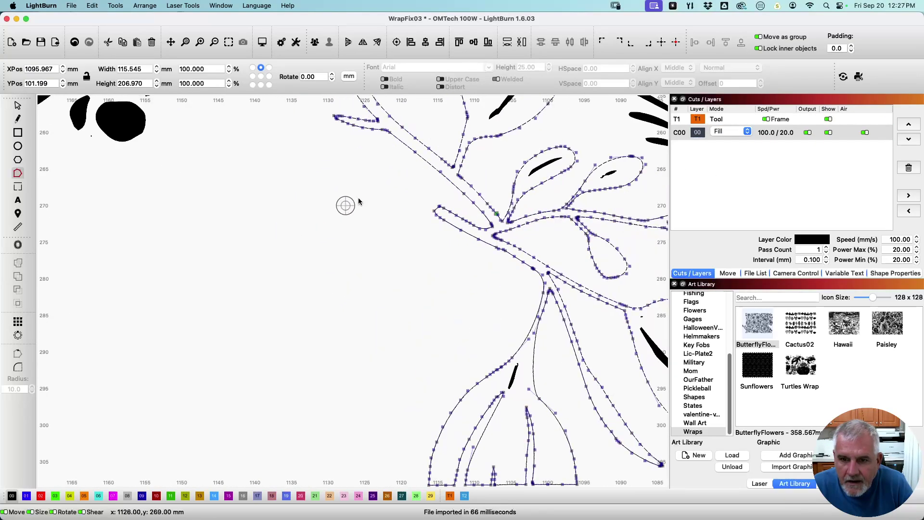
pyautogui.scroll(10, 377, 189)
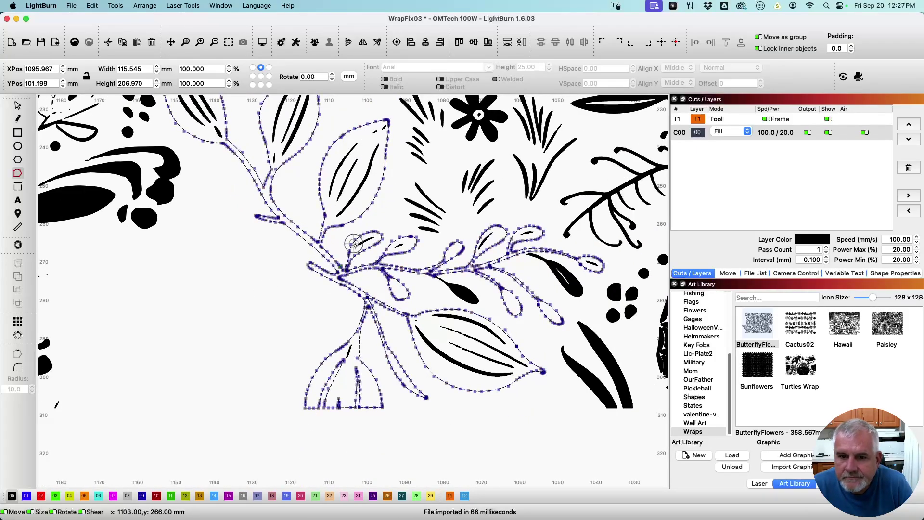
# Close the branch outline by joining its open end nodes on the main stem just above the fork, and finish node editing
pyautogui.scroll(-8, 346, 246)
pyautogui.scroll(-3, 249, 299)
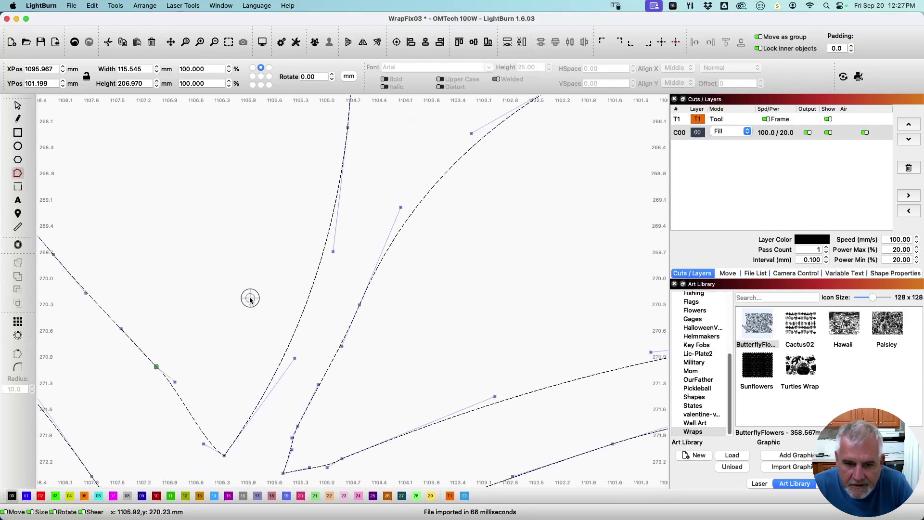
pyautogui.scroll(-2, 230, 319)
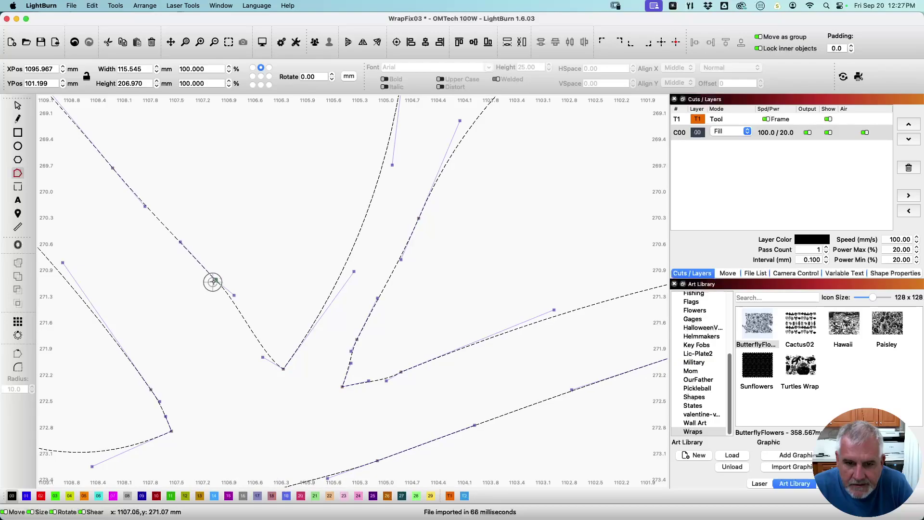
pyautogui.moveTo(213, 280)
pyautogui.mouseDown()
pyautogui.moveTo(200, 285)
pyautogui.moveTo(212, 279)
pyautogui.mouseUp()
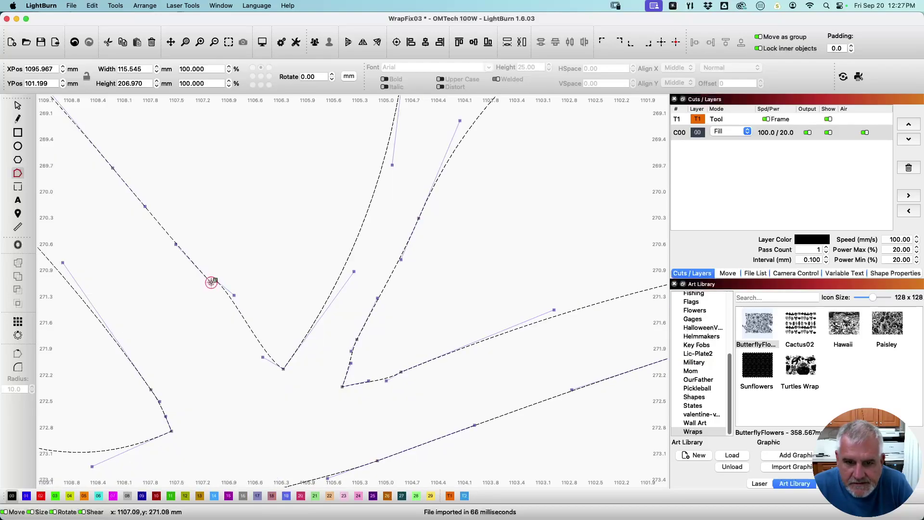
pyautogui.press('super+s')
pyautogui.scroll(1, 282, 210)
pyautogui.scroll(10, 283, 211)
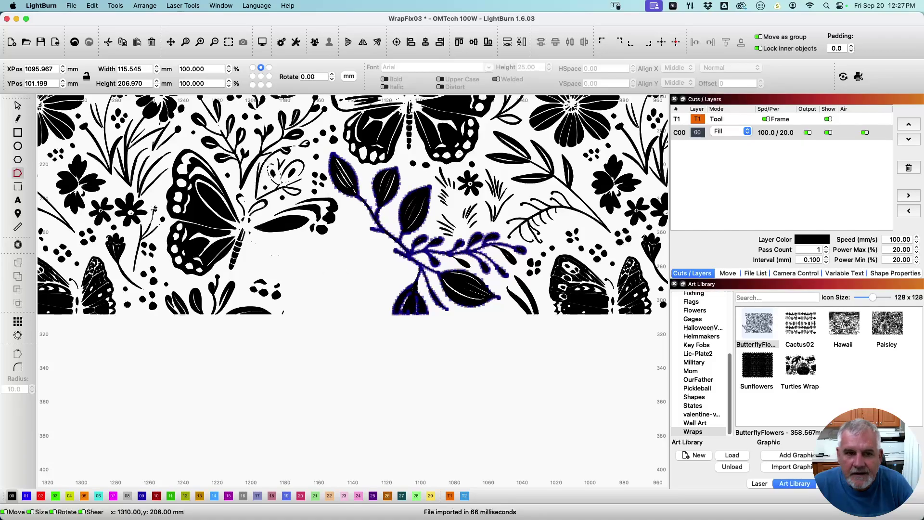
pyautogui.click(319, 375)
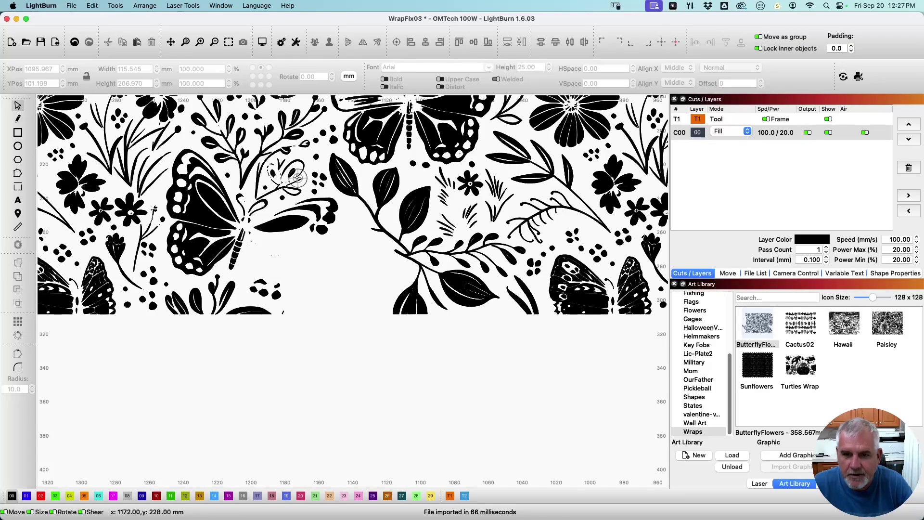
# Delete the side butterfly's upper wing, antennae and the small sprig beside the repaired branch
pyautogui.moveTo(192, 130); pyautogui.dragTo(348, 251)
pyautogui.press('Delete')
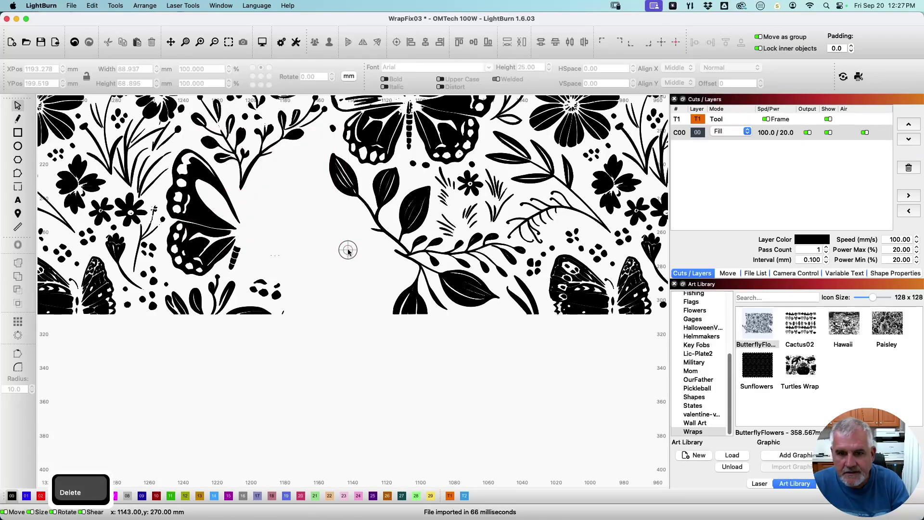
pyautogui.scroll(10, 339, 270)
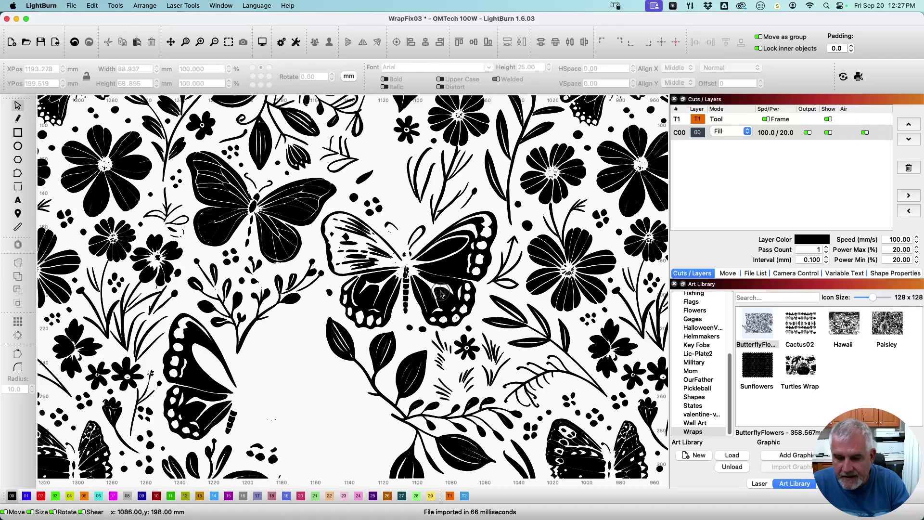
# Delete the duplicate artwork on the left side of the wrap, up to the repaired branch
pyautogui.scroll(-1, 437, 293)
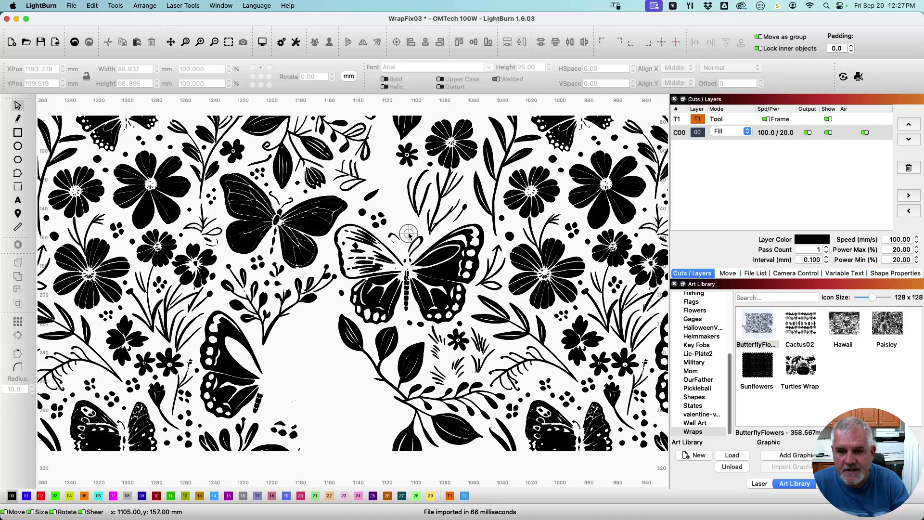
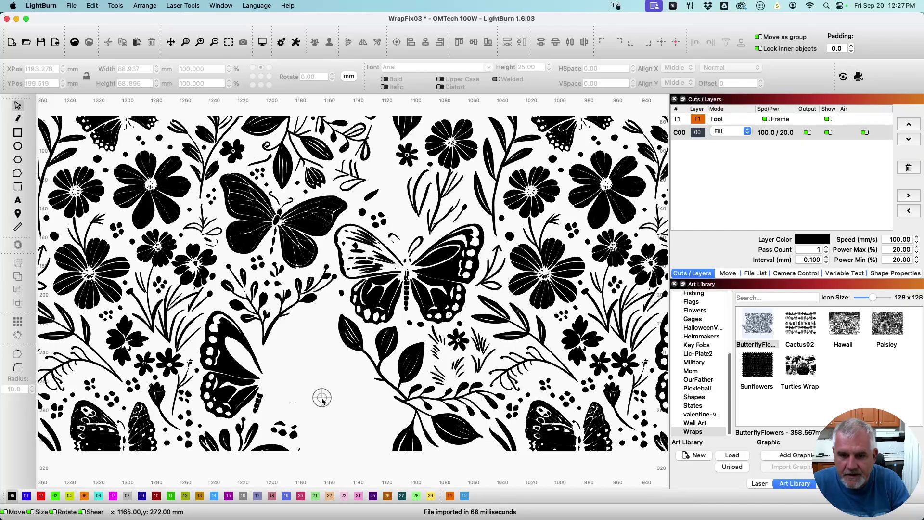
pyautogui.scroll(-4, 324, 437)
pyautogui.moveTo(333, 466); pyautogui.dragTo(116, 253)
pyautogui.press('Delete')
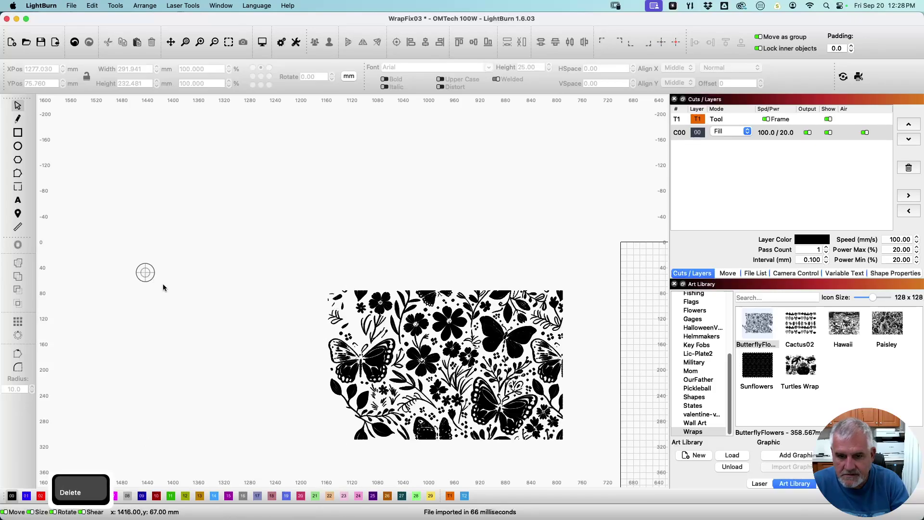
# Delete the loose leaves, small sprig and dots in the empty area above the seam butterfly
pyautogui.scroll(6, 364, 302)
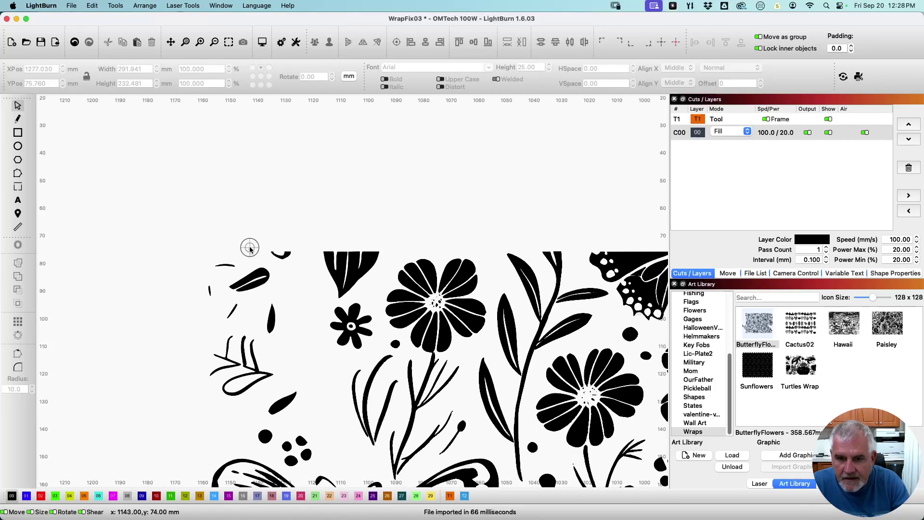
pyautogui.moveTo(168, 225); pyautogui.dragTo(328, 451)
pyautogui.press('Delete')
pyautogui.scroll(-3, 296, 421)
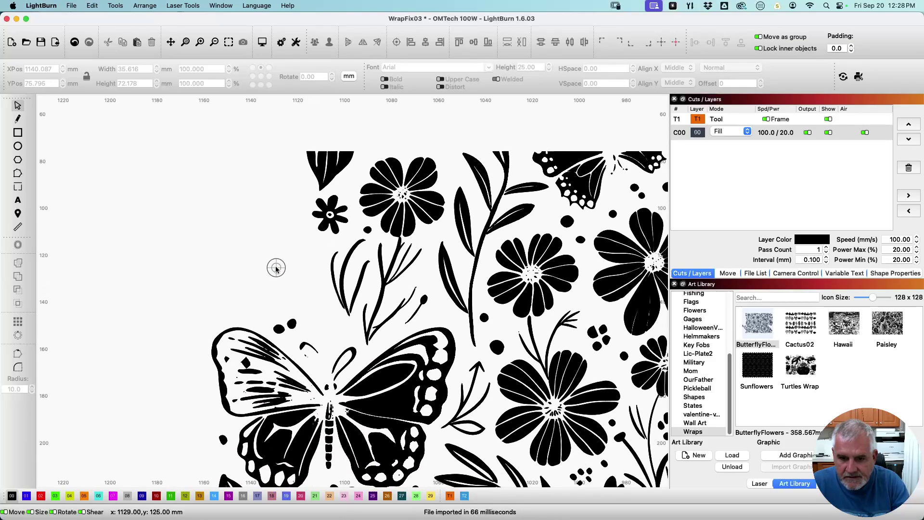
# Delete the outer half of the seam butterfly: its upper wing with inner details, antenna, nearby dots and lower wing
pyautogui.moveTo(152, 284); pyautogui.dragTo(324, 382)
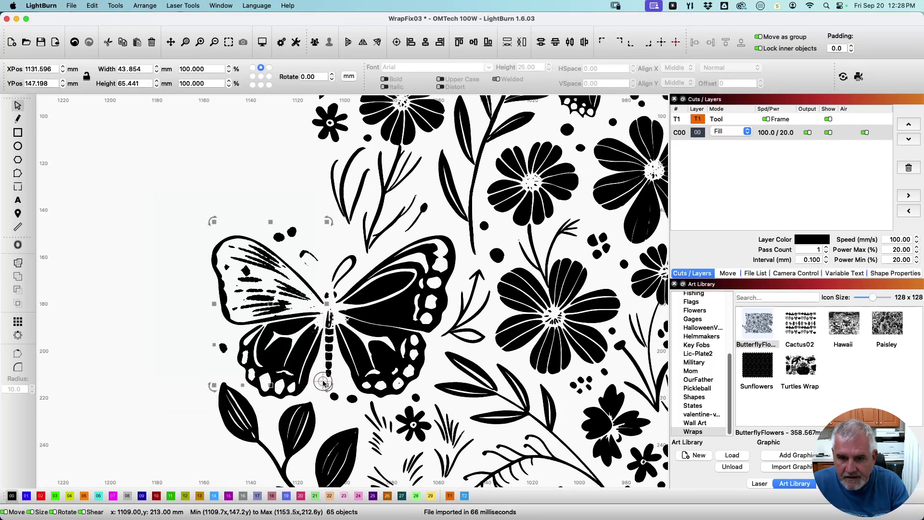
pyautogui.press('Delete')
pyautogui.click(273, 252)
pyautogui.press('Delete')
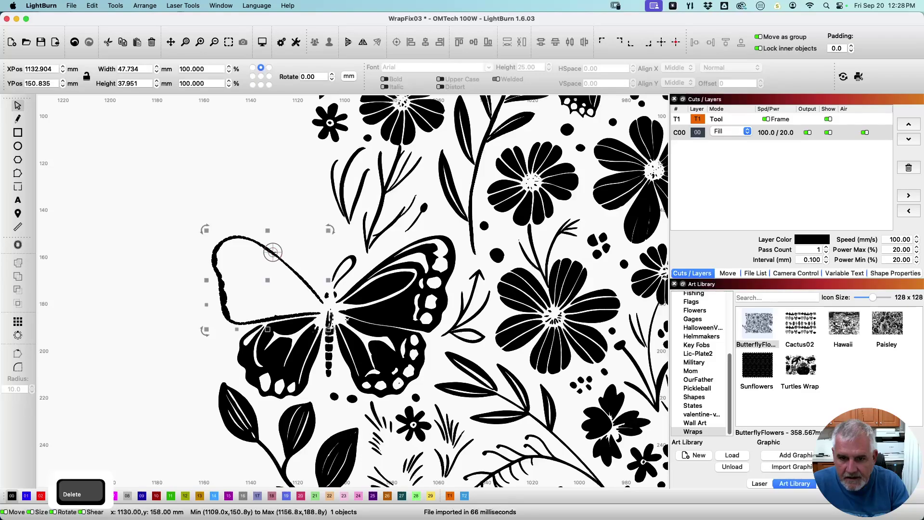
pyautogui.moveTo(244, 316); pyautogui.dragTo(330, 403)
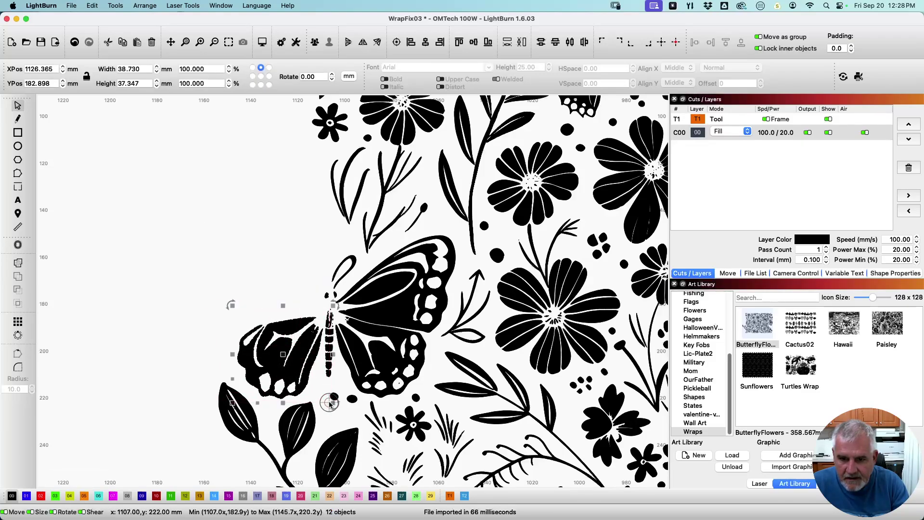
pyautogui.press('Delete')
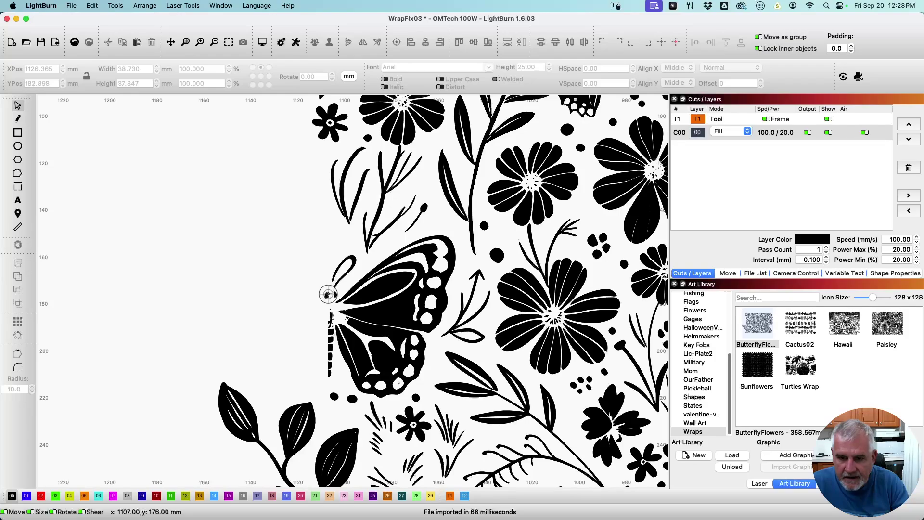
# Review the whole trimmed wrap design, including both side edges and the overhanging branch
pyautogui.scroll(-5, 328, 294)
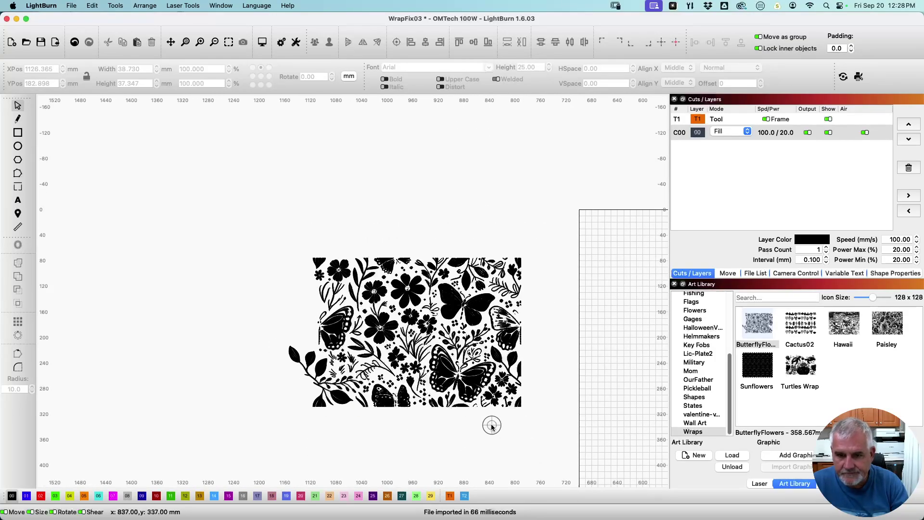
pyautogui.moveTo(492, 425); pyautogui.dragTo(419, 337)
pyautogui.scroll(2, 448, 366)
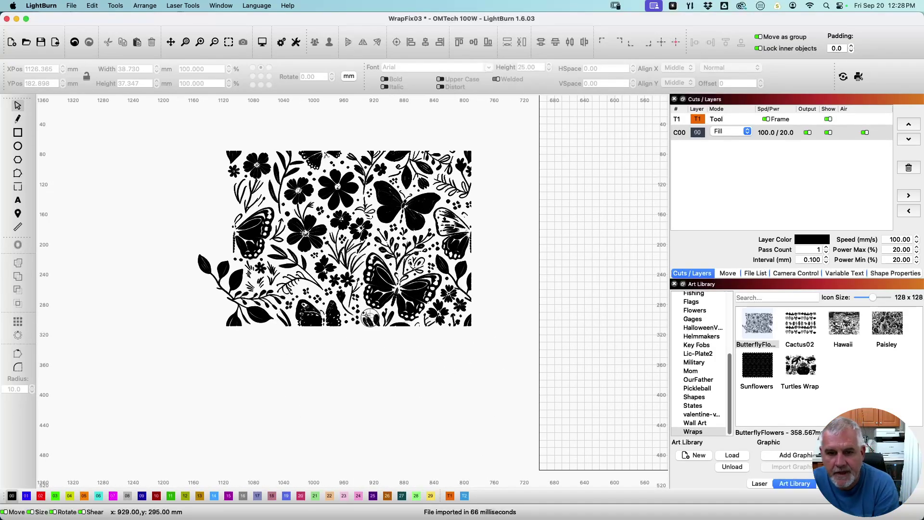
pyautogui.scroll(2, 369, 317)
pyautogui.scroll(-3, 307, 339)
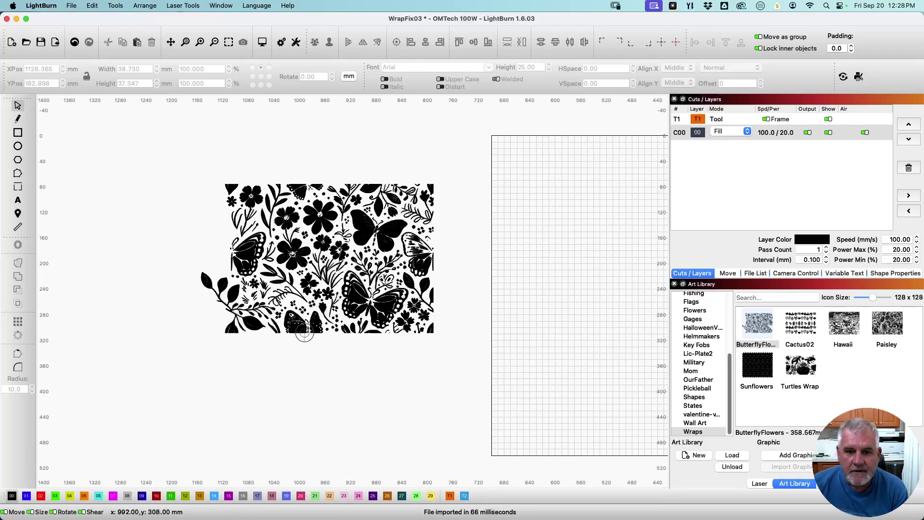
pyautogui.scroll(2, 304, 332)
pyautogui.scroll(-2, 305, 332)
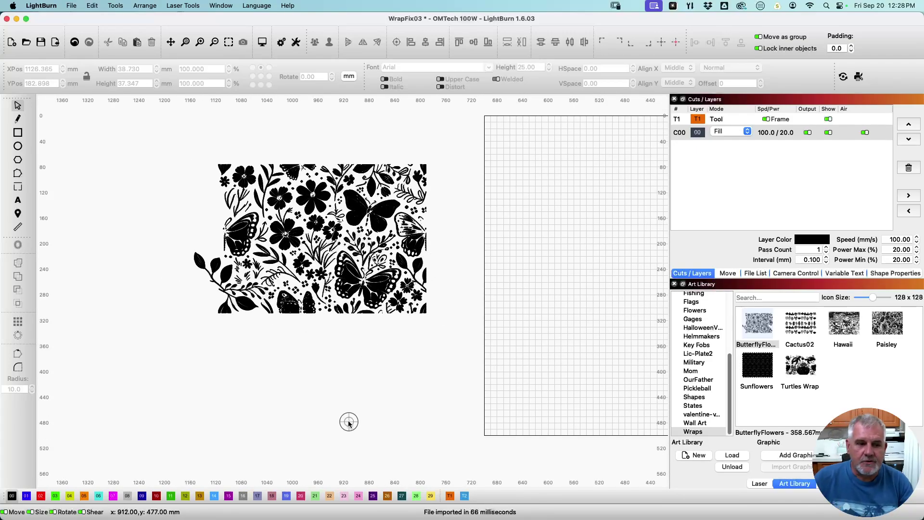
pyautogui.scroll(-1, 275, 391)
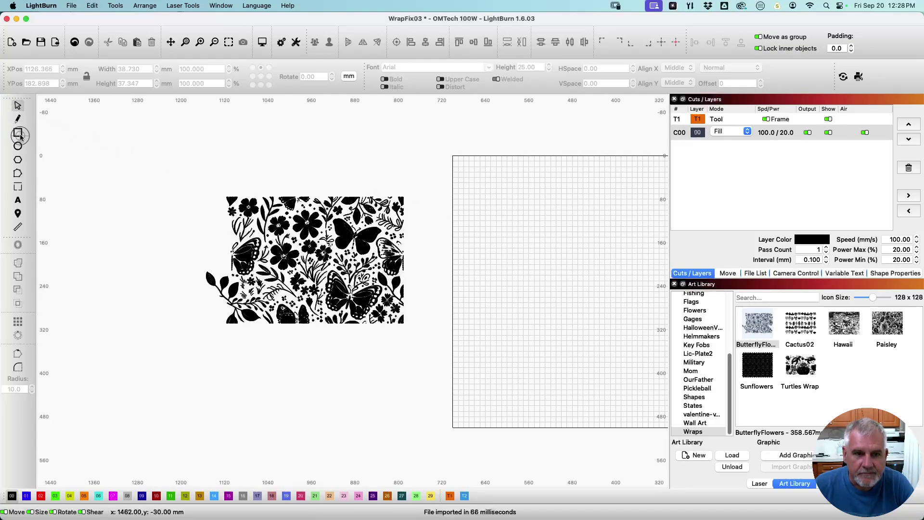
# Draw a rectangle beside the design, size it to 316 × 245 mm and assign it to tool layer T1
pyautogui.moveTo(106, 127); pyautogui.dragTo(182, 227)
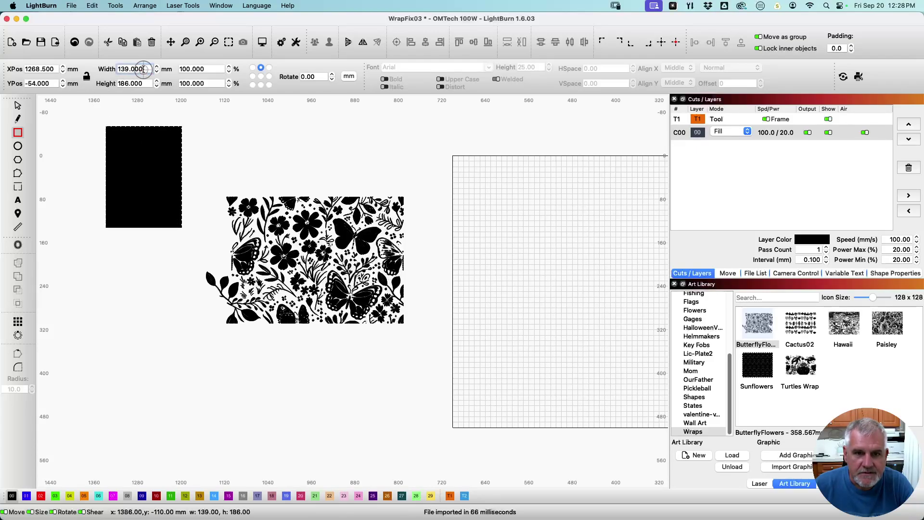
pyautogui.write('316')
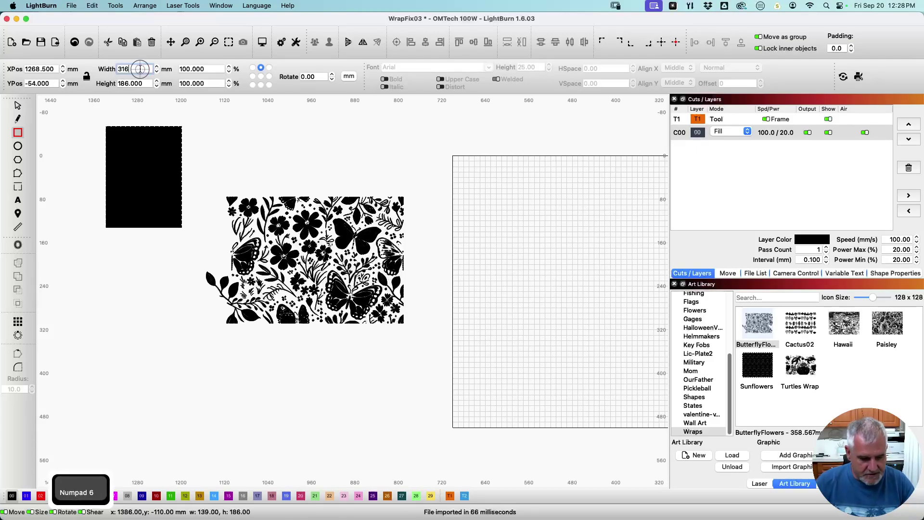
pyautogui.press('Tab')
pyautogui.write('245')
pyautogui.press('Return')
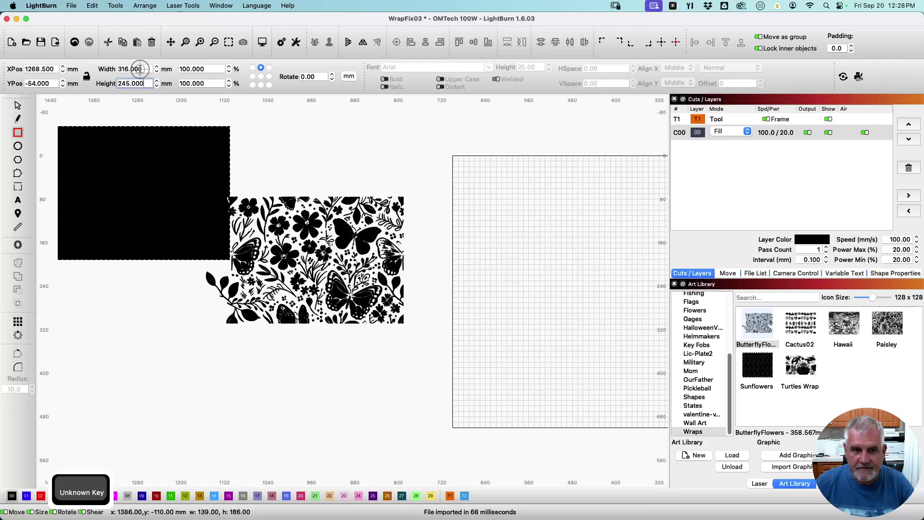
pyautogui.click(450, 496)
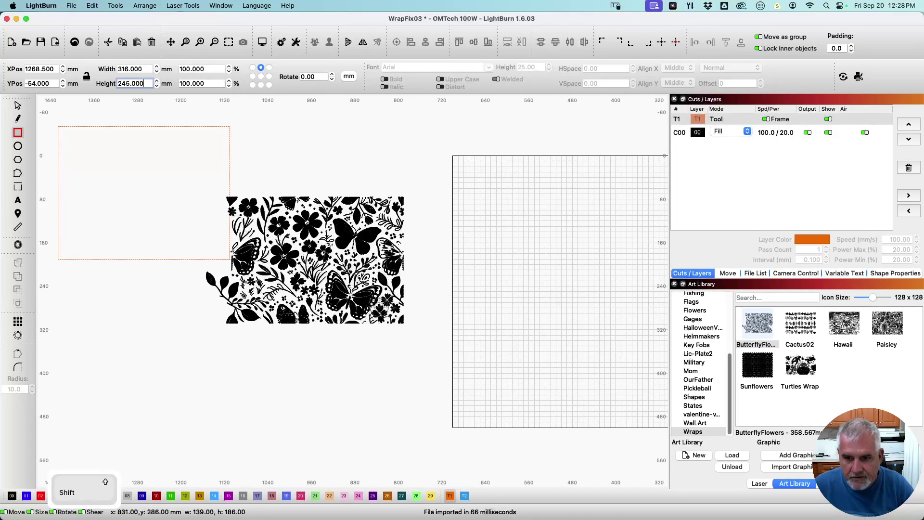
pyautogui.click(389, 333)
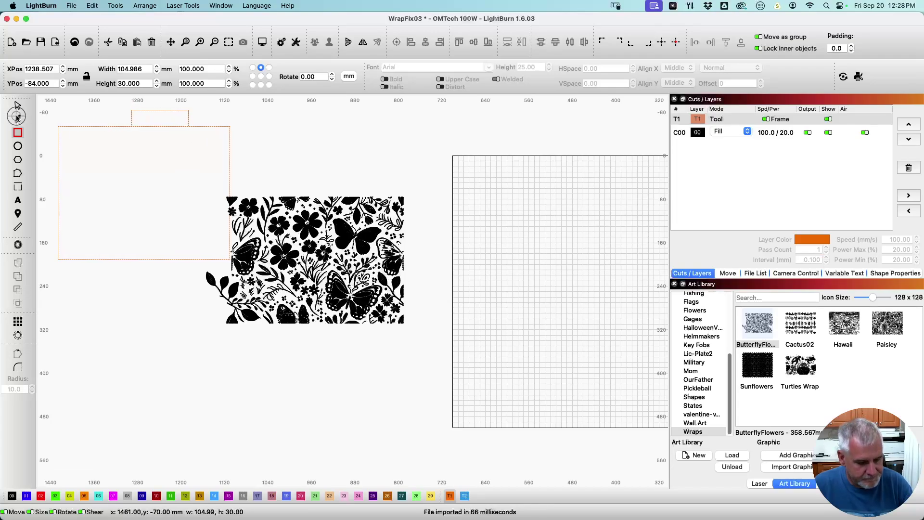
pyautogui.press('super+z')
pyautogui.press('Escape')
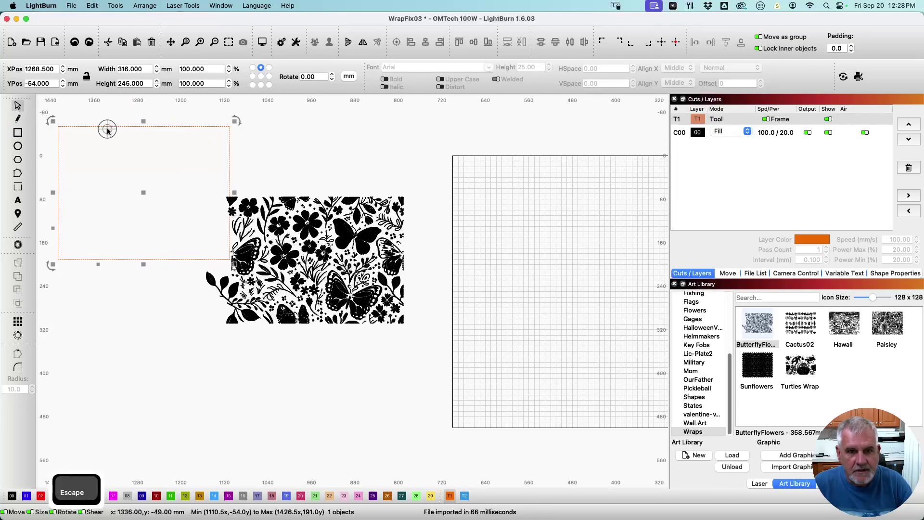
# Move the 316 × 245 mm frame up and to the left, clear of the design
pyautogui.click(68, 125)
pyautogui.press('Escape')
pyautogui.hscroll(-2, 75, 144)
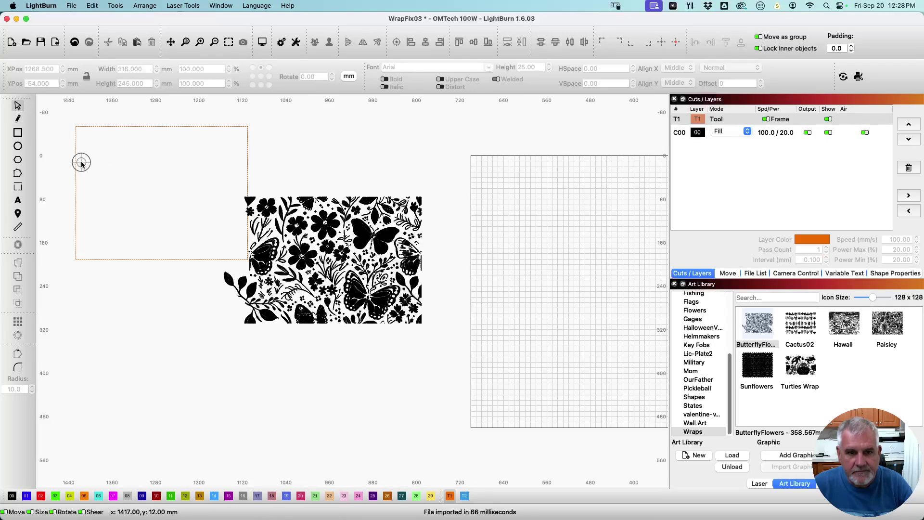
pyautogui.click(74, 194)
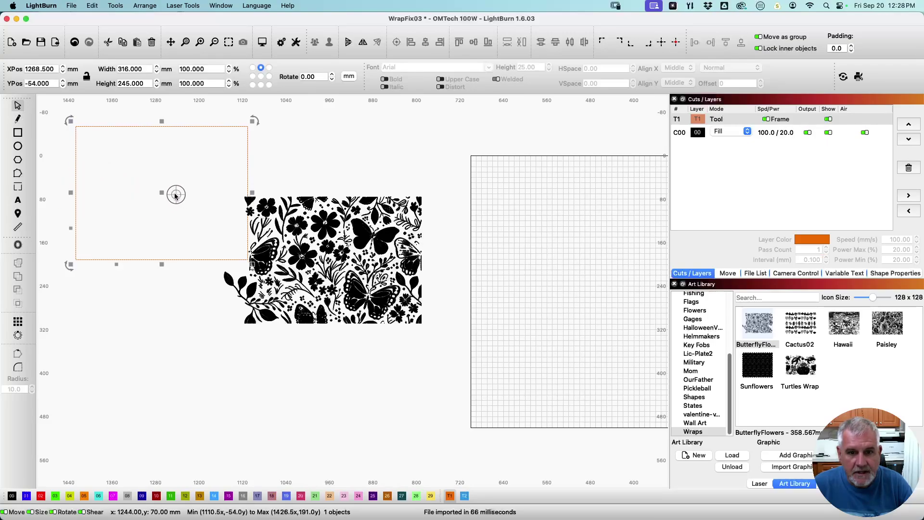
pyautogui.moveTo(161, 192); pyautogui.dragTo(105, 159)
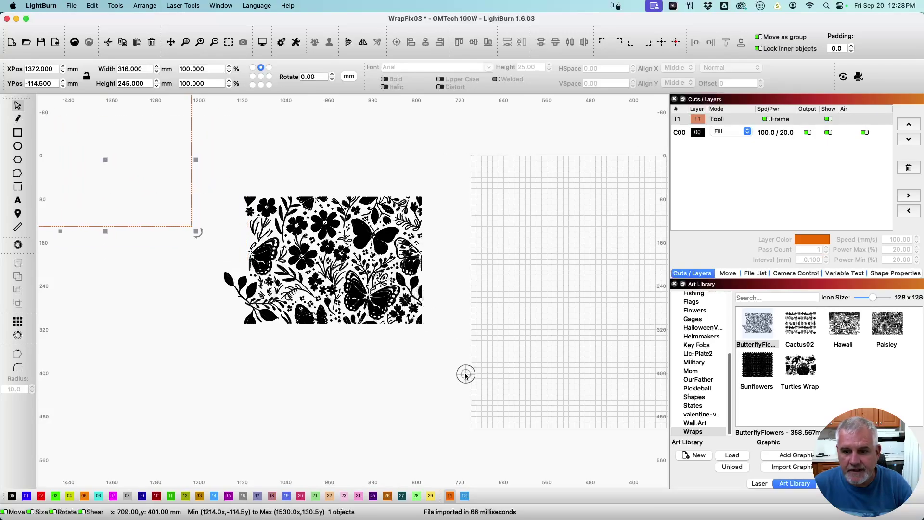
# Group the design artwork and align the T1 frame to its right edge and vertical centre
pyautogui.moveTo(464, 372); pyautogui.dragTo(220, 172)
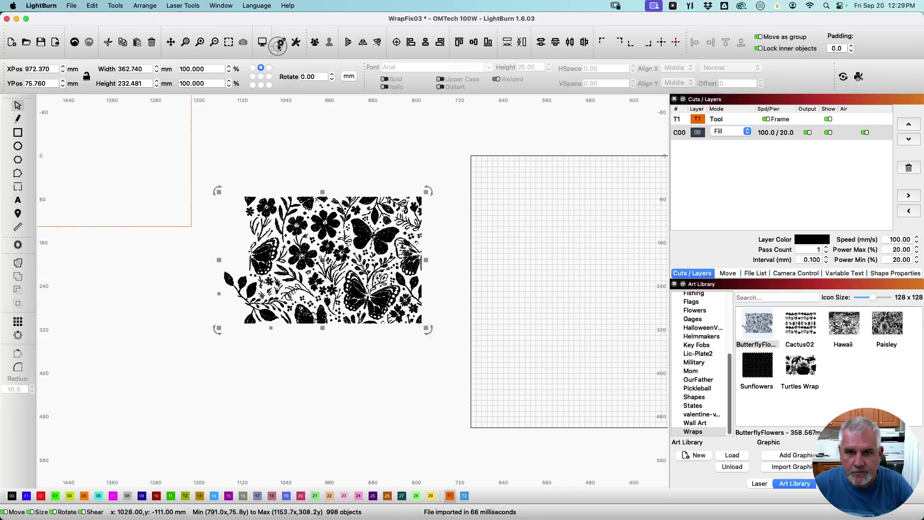
pyautogui.click(316, 42)
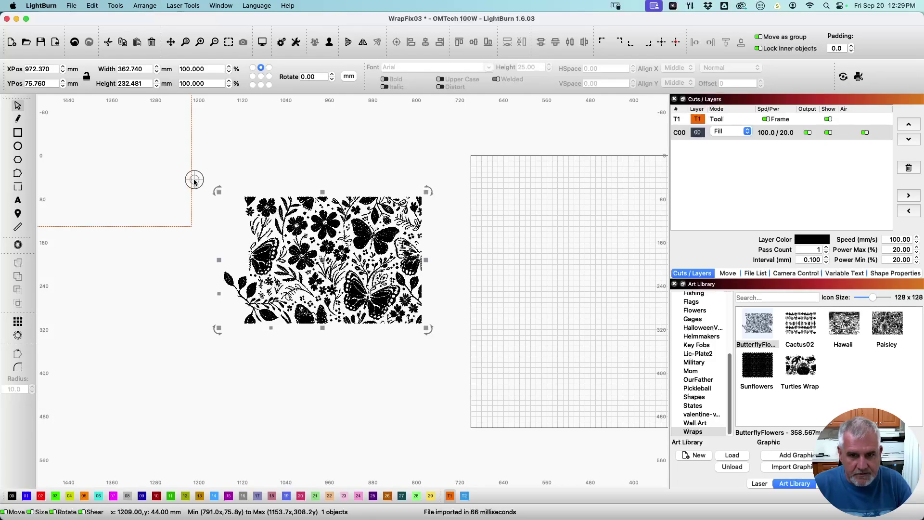
pyautogui.click(191, 181)
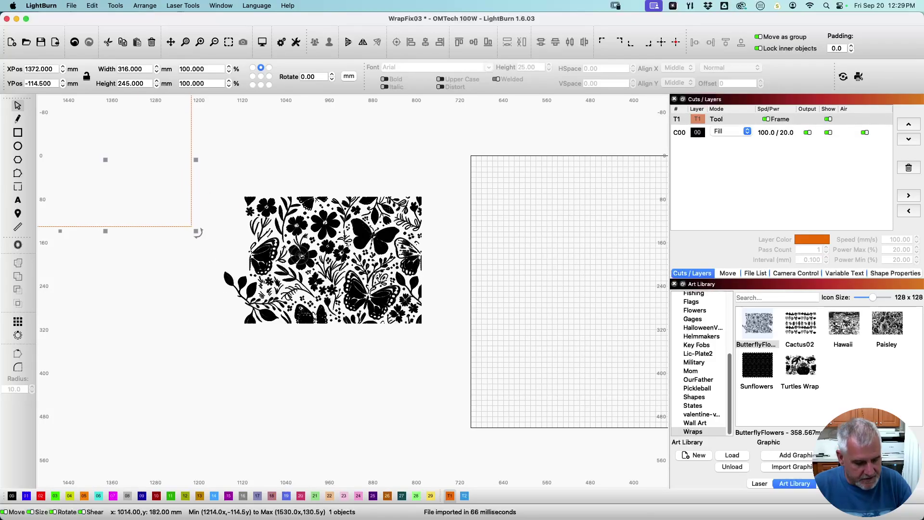
pyautogui.keyDown('shift'); pyautogui.click(332, 258); pyautogui.keyUp('shift')
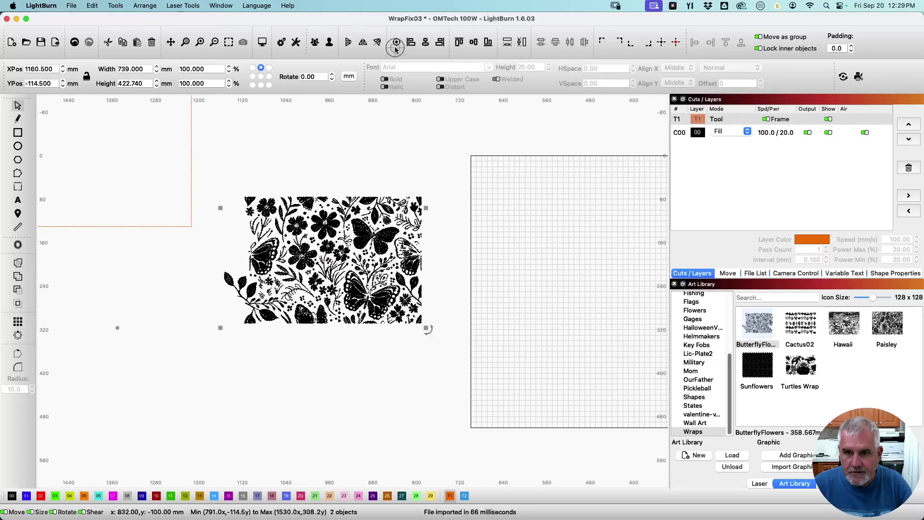
pyautogui.click(440, 42)
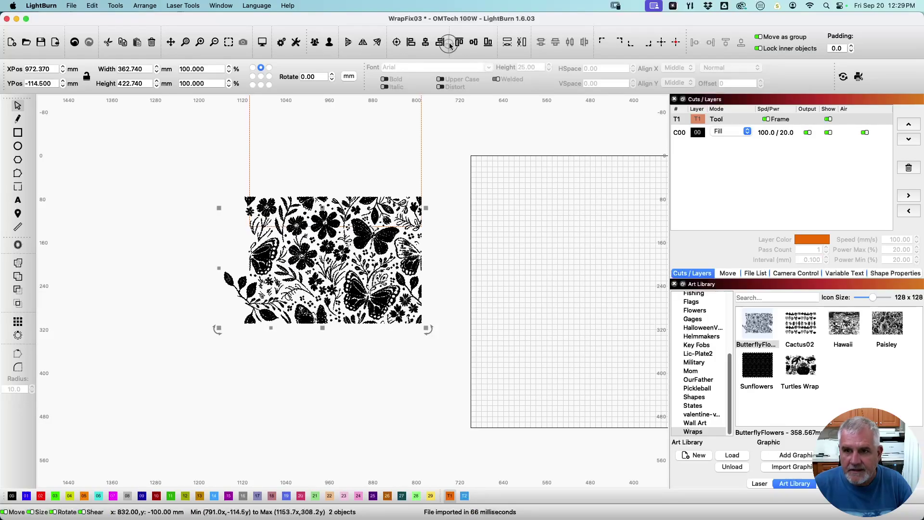
pyautogui.click(472, 43)
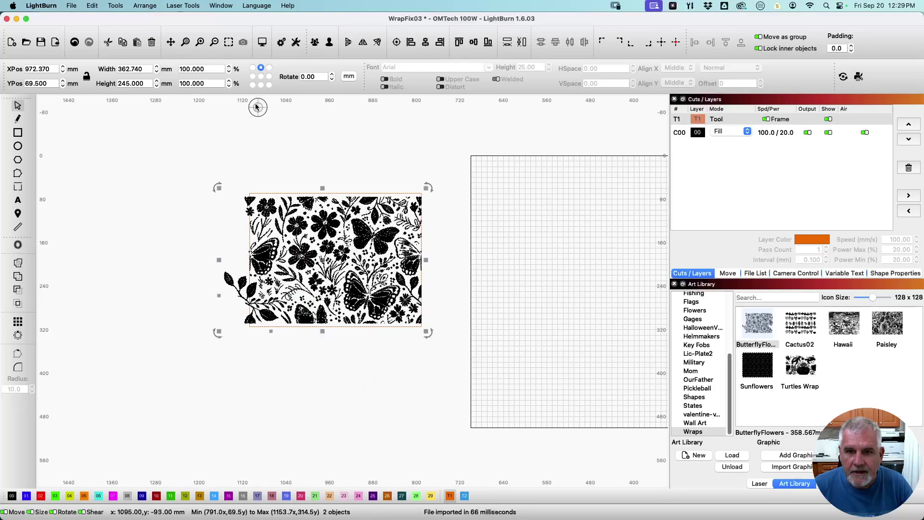
# Group the frame with the design and check how the artwork's edges fit inside the frame
pyautogui.click(316, 43)
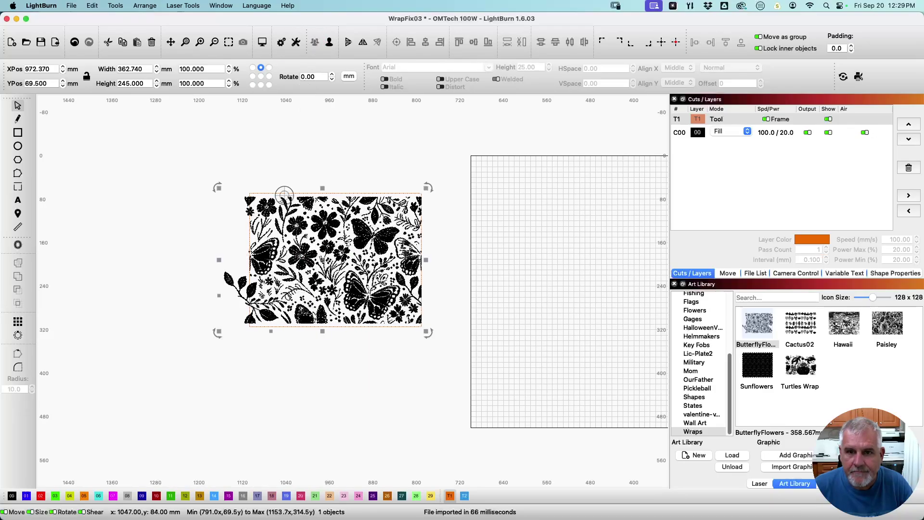
pyautogui.scroll(6, 280, 210)
pyautogui.scroll(-6, 164, 219)
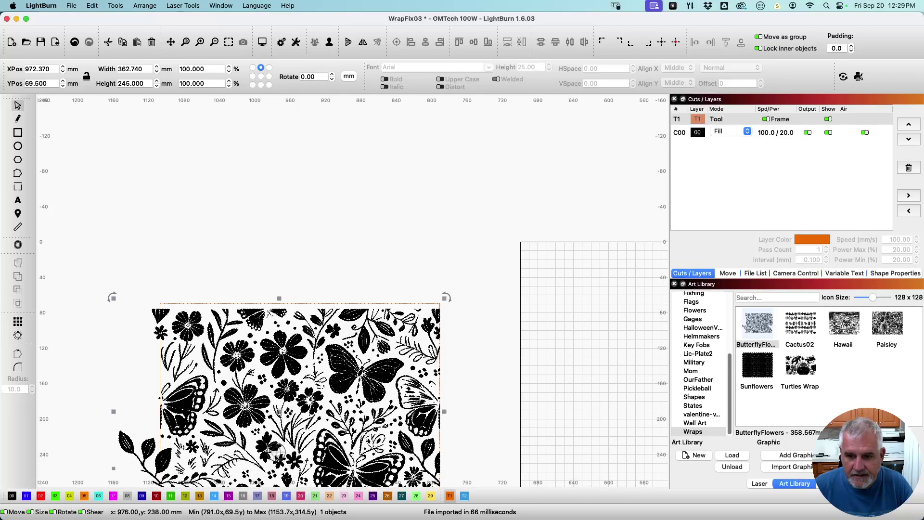
pyautogui.scroll(-5, 255, 377)
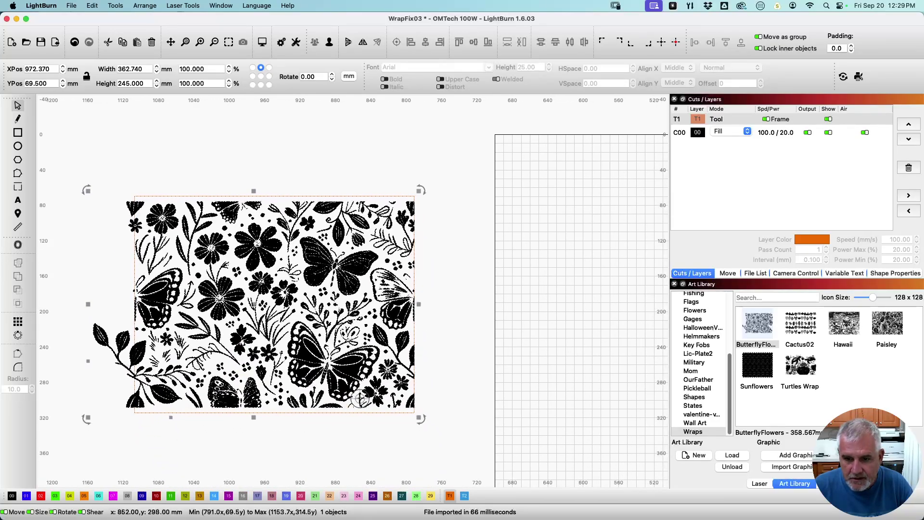
pyautogui.scroll(3, 365, 396)
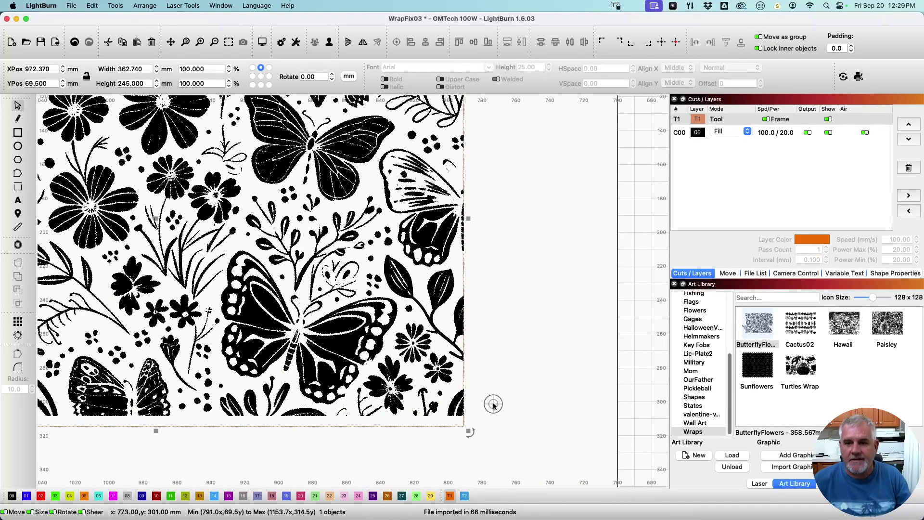
# Ungroup the frame from the design and ungroup the artwork into its individual shapes
pyautogui.rightClick(419, 304)
pyautogui.click(450, 395)
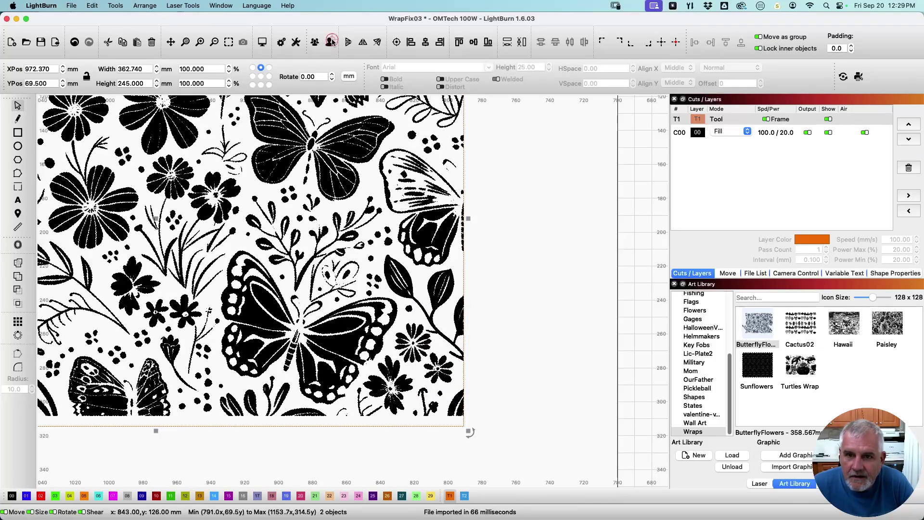
pyautogui.click(495, 218)
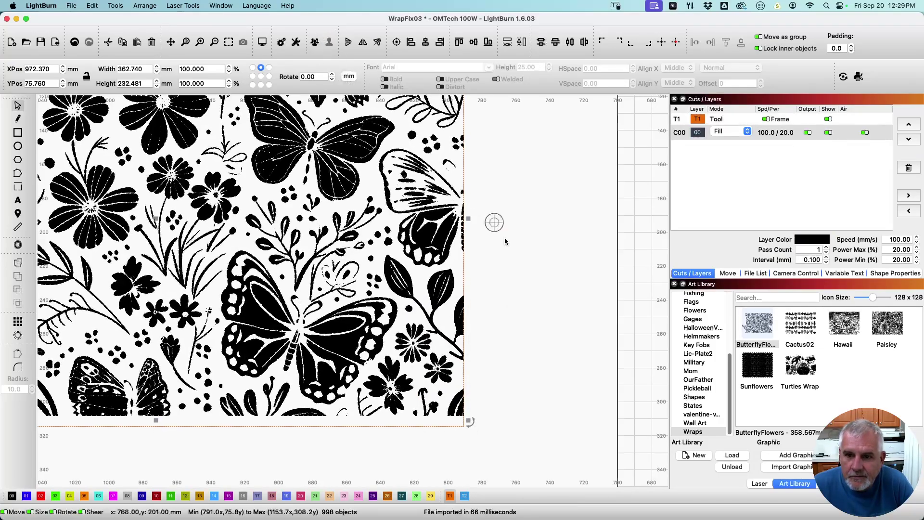
# Delete the cut-off leaf branch and its leftover fragments below the half butterfly at the right edge of the artwork
pyautogui.click(407, 284)
pyautogui.press('Delete')
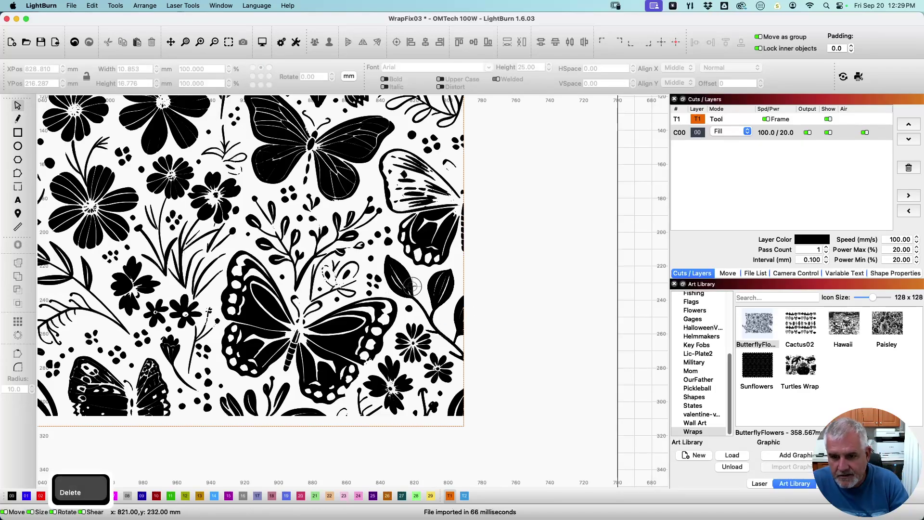
pyautogui.click(411, 295)
pyautogui.press('Delete')
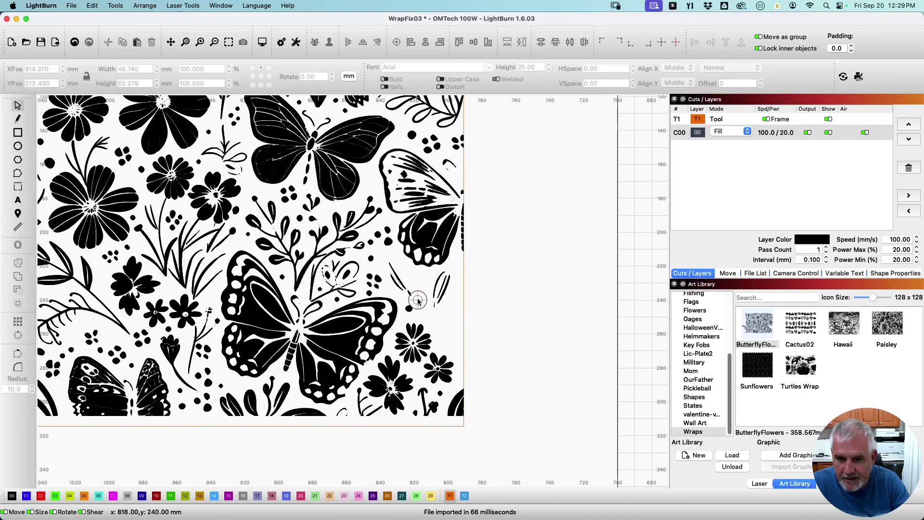
pyautogui.click(411, 295)
pyautogui.press('Delete')
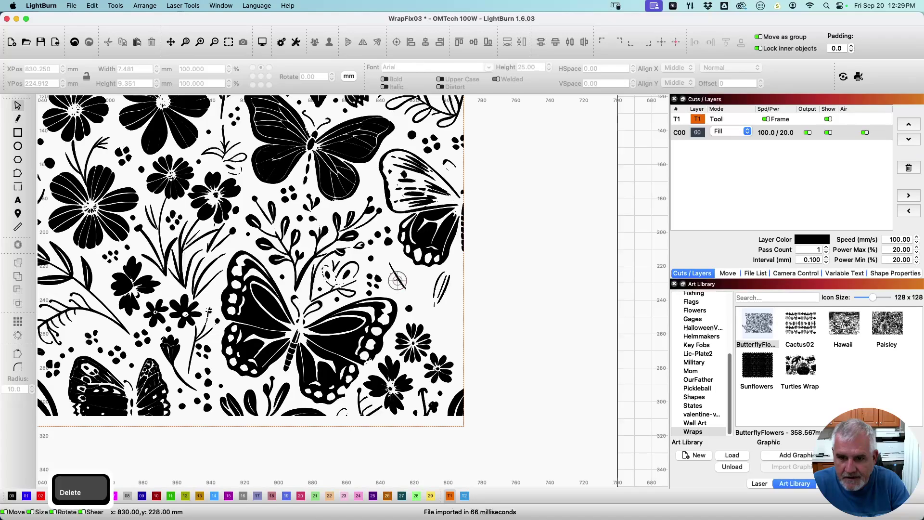
pyautogui.click(397, 281)
pyautogui.press('Delete')
pyautogui.click(435, 291)
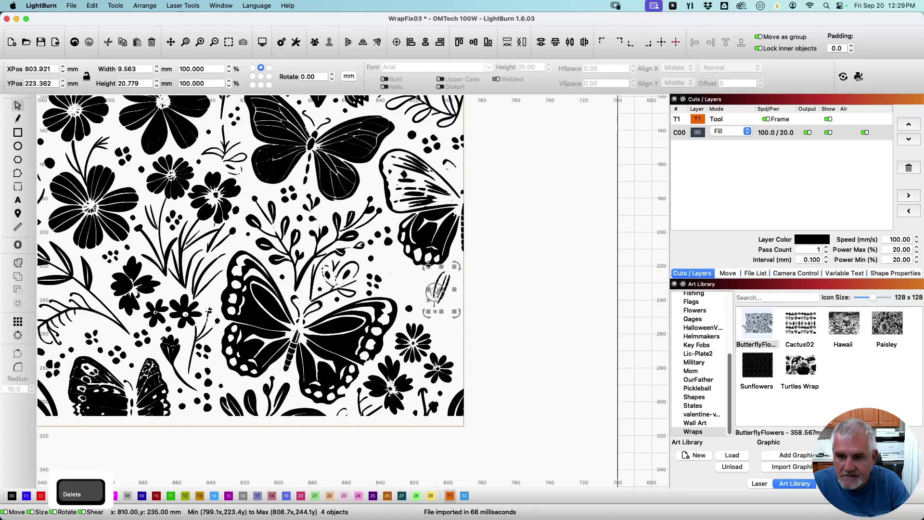
pyautogui.press('Delete')
# Delete the cut-off pieces along the frame edge at the artwork's upper-right corner
pyautogui.scroll(4, 455, 333)
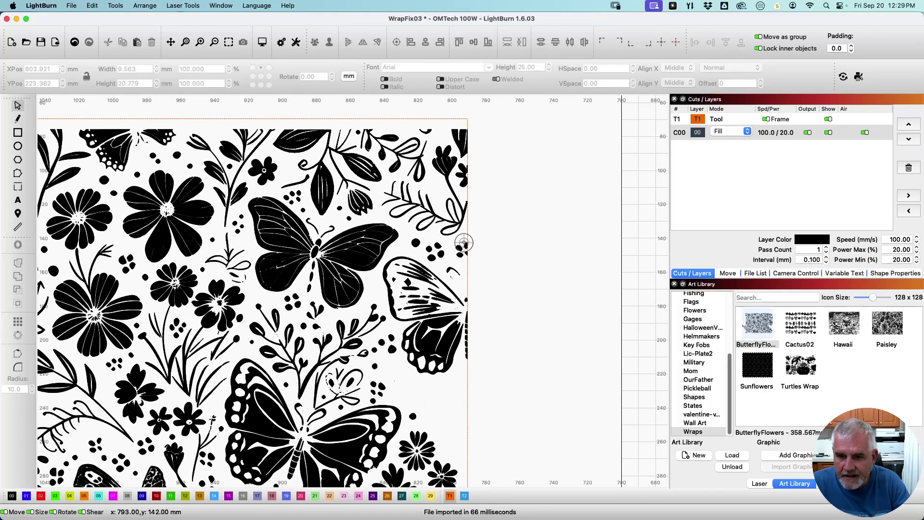
pyautogui.scroll(4, 464, 243)
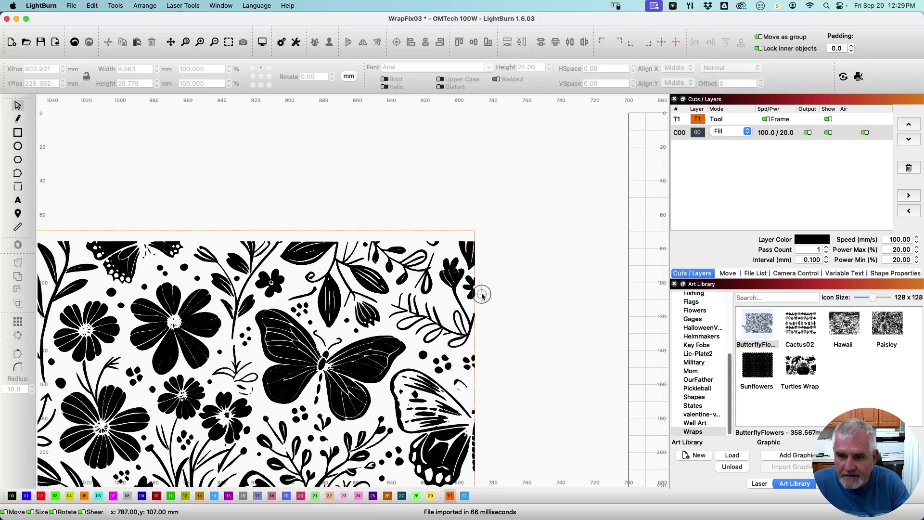
pyautogui.moveTo(448, 220); pyautogui.dragTo(496, 302)
pyautogui.press('Delete')
pyautogui.scroll(-4, 514, 299)
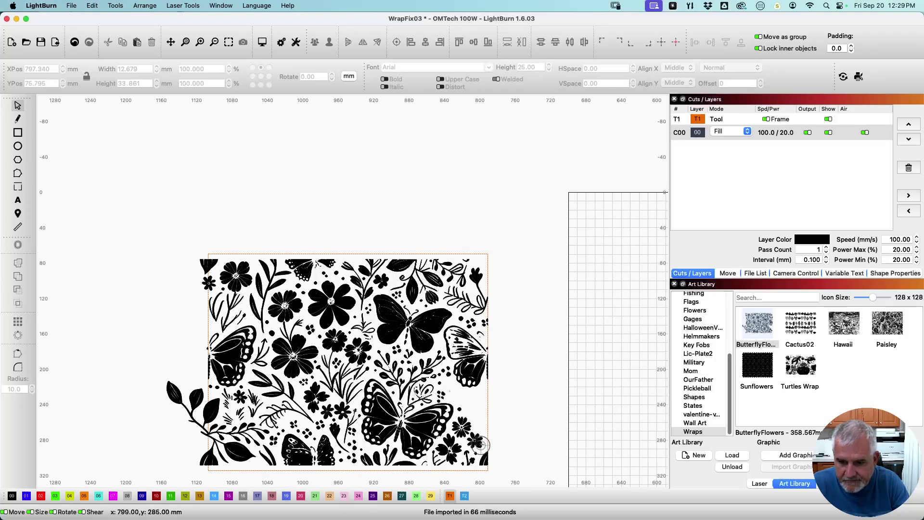
# Move the stray piece at the frame's lower-right corner up to the small flower, and delete the cut-off leaf pieces in that corner
pyautogui.click(487, 469)
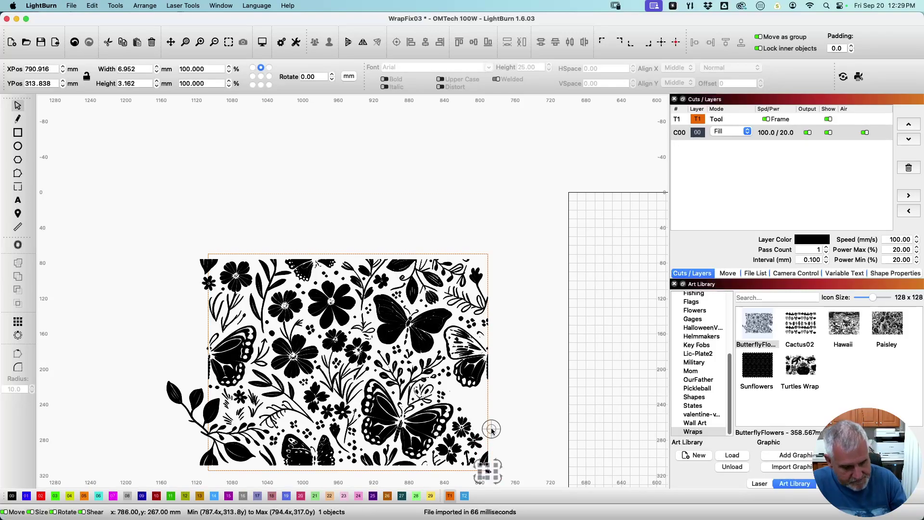
pyautogui.moveTo(522, 466); pyautogui.dragTo(466, 331)
pyautogui.scroll(3, 466, 331)
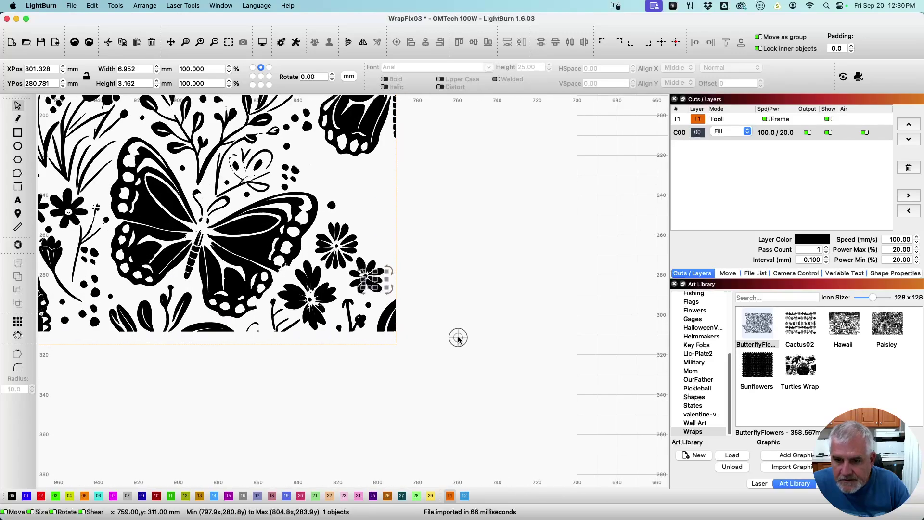
pyautogui.scroll(3, 459, 338)
pyautogui.click(416, 302)
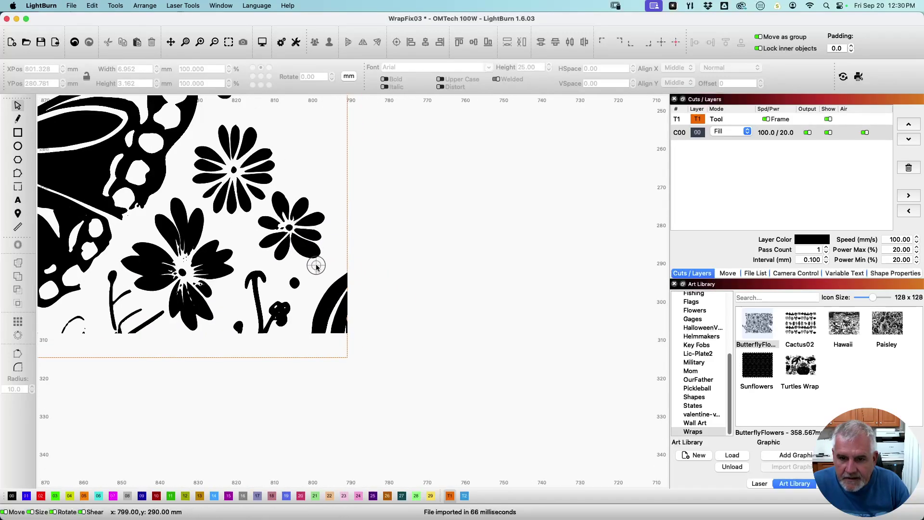
pyautogui.moveTo(308, 266); pyautogui.dragTo(382, 351)
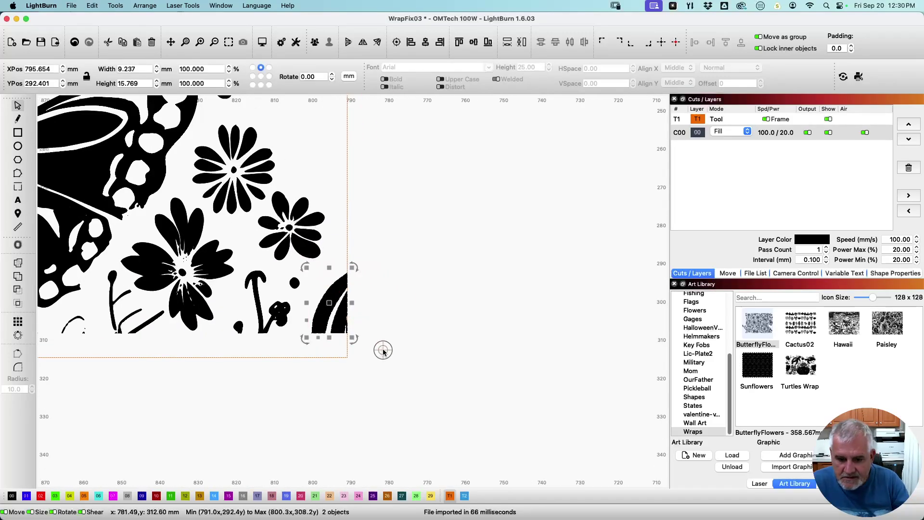
pyautogui.press('Delete')
# Group all of the artwork together with the 316 × 245 mm frame
pyautogui.scroll(-4, 388, 348)
pyautogui.moveTo(397, 413); pyautogui.dragTo(15, 94)
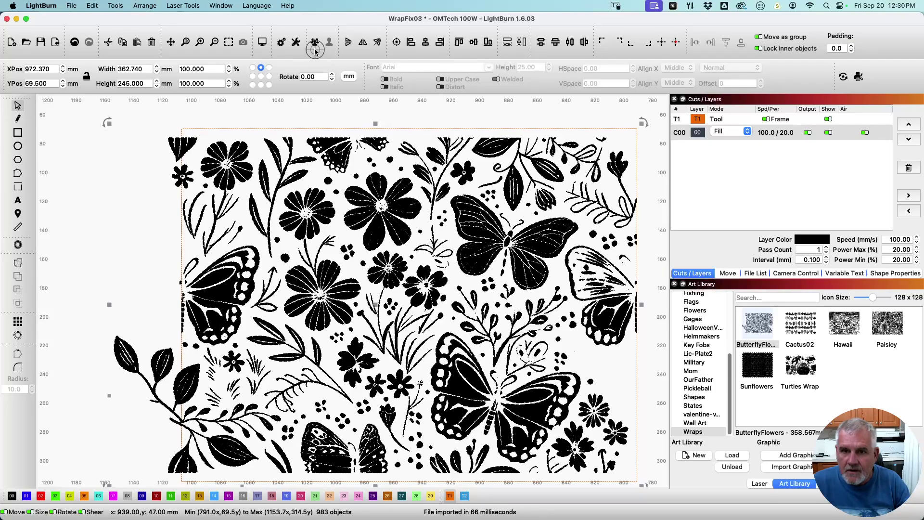
pyautogui.scroll(-3, 497, 255)
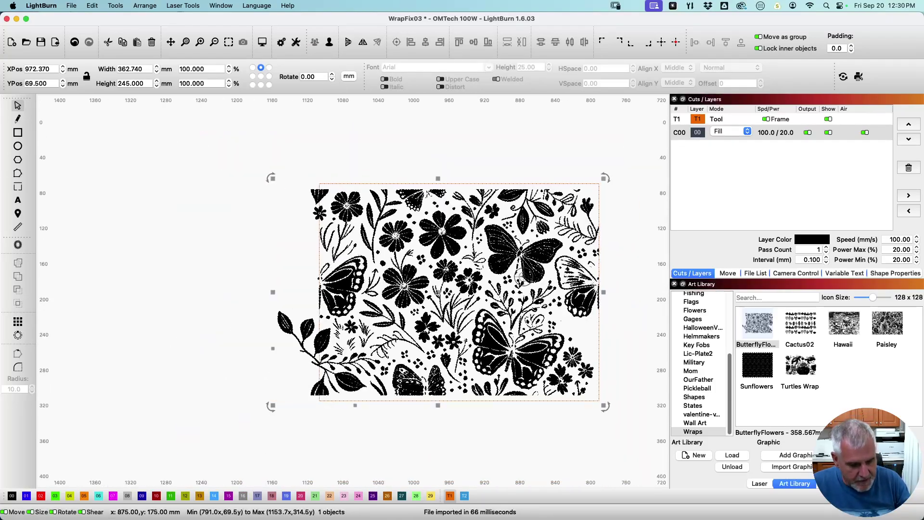
# Duplicate the group and move the copy about 320 mm to the right, level with the original and just beyond its frame
pyautogui.hotkey('ctrl', 'd')
pyautogui.hotkey('shift', 'Right')
pyautogui.hotkey('shift', 'Right')
pyautogui.hotkey('shift', 'Right')
pyautogui.hotkey('shift', 'Right')
pyautogui.hotkey('shift', 'Right')
pyautogui.hotkey('shift', 'Right')
pyautogui.hotkey('shift', 'Right')
pyautogui.hotkey('shift', 'Right')
pyautogui.hotkey('shift', 'Right')
pyautogui.hotkey('shift', 'Right')
pyautogui.hotkey('shift', 'Right')
pyautogui.hotkey('shift', 'Right')
pyautogui.hotkey('shift', 'Right')
pyautogui.hotkey('shift', 'Right')
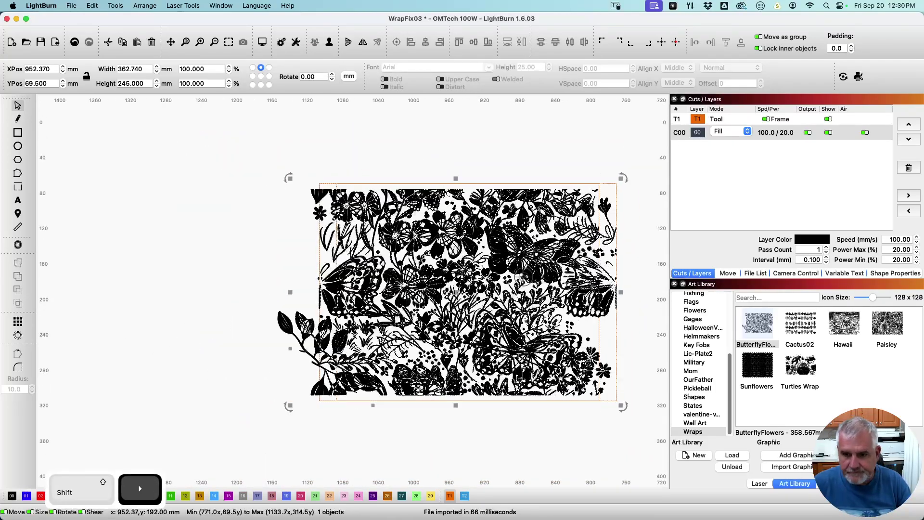
pyautogui.hotkey('shift', 'Right')
pyautogui.hotkey('shift', 'Right')
pyautogui.hotkey('shift', 'Right')
pyautogui.hotkey('shift', 'Right')
pyautogui.hotkey('shift', 'Right')
pyautogui.hotkey('shift', 'Right')
pyautogui.hotkey('shift', 'Right')
pyautogui.hotkey('shift', 'Right')
pyautogui.hotkey('shift', 'Right')
pyautogui.hotkey('shift', 'Right')
pyautogui.hotkey('shift', 'Right')
pyautogui.hotkey('shift', 'Right')
pyautogui.hotkey('shift', 'Right')
pyautogui.hotkey('shift', 'Right')
pyautogui.hotkey('shift', 'Right')
pyautogui.hotkey('shift', 'Right')
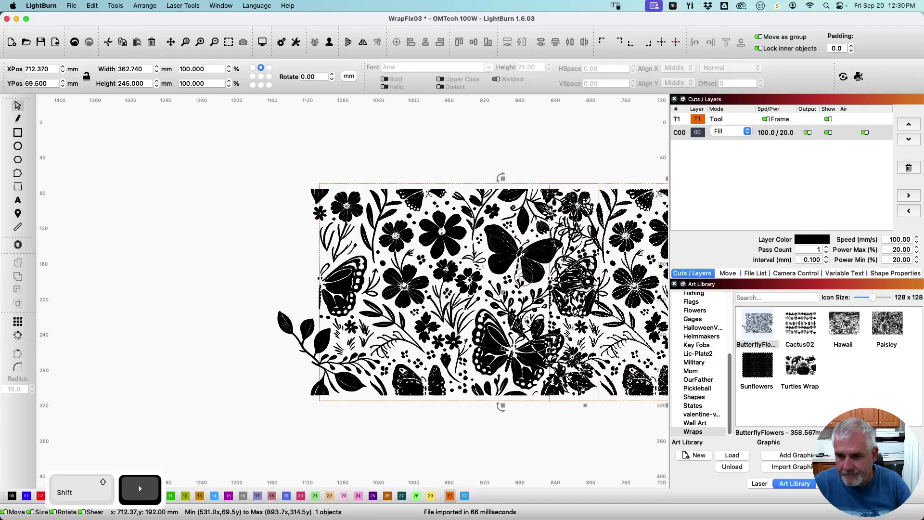
pyautogui.hotkey('shift', 'Right')
pyautogui.hotkey('shift', 'Right')
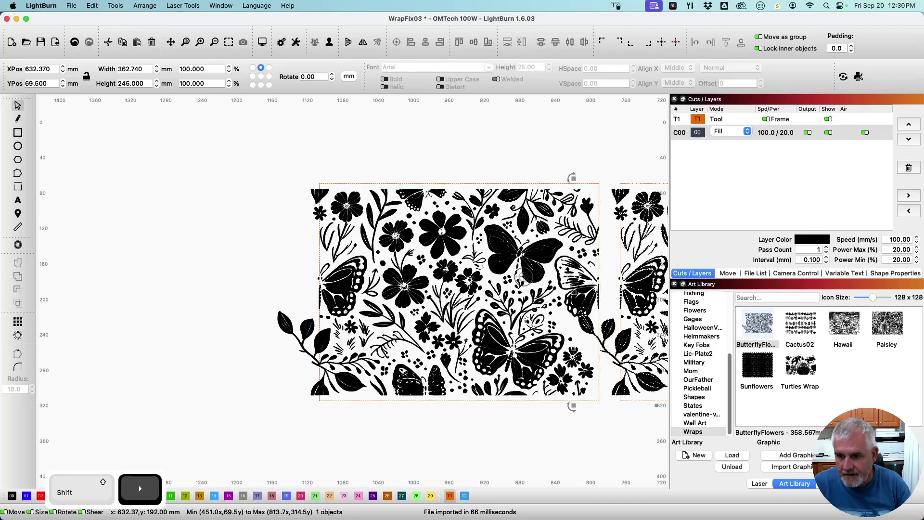
pyautogui.hotkey('shift', 'Down')
pyautogui.hotkey('shift', 'Down')
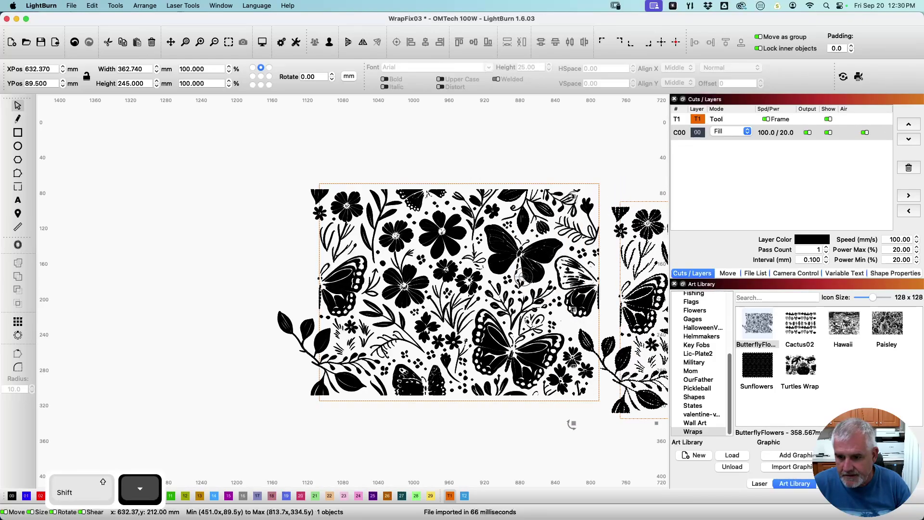
pyautogui.hotkey('shift', 'Up')
pyautogui.hotkey('shift', 'Up')
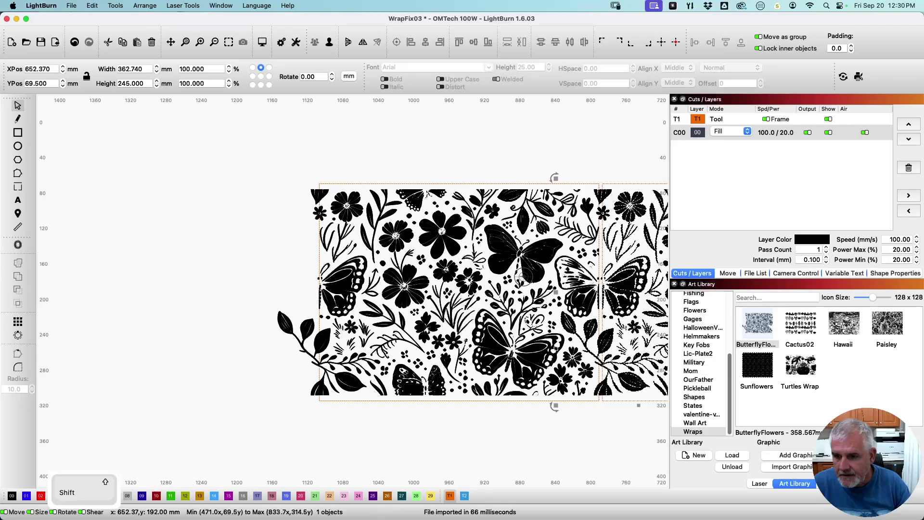
# Nudge the copy back to X 656.370 mm so the two frames share an edge, and inspect the butterfly seam
pyautogui.press('super+Left')
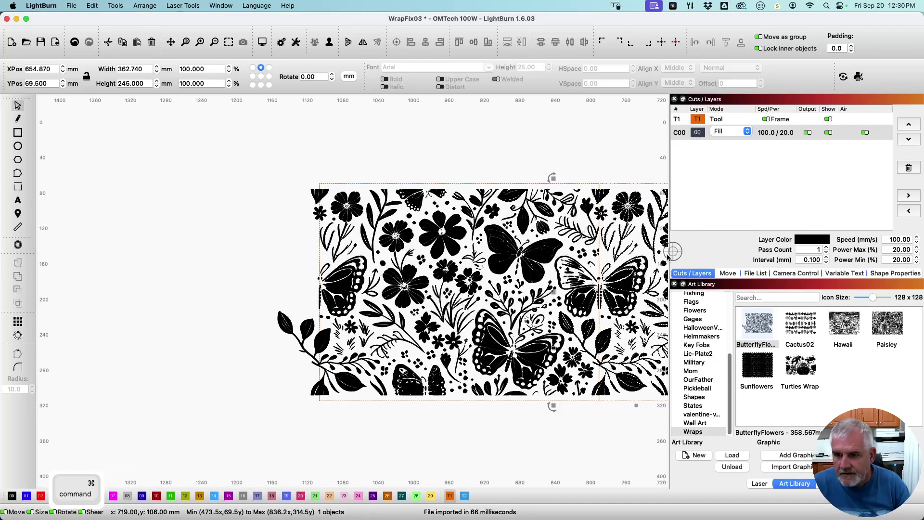
pyautogui.scroll(5, 163, 231)
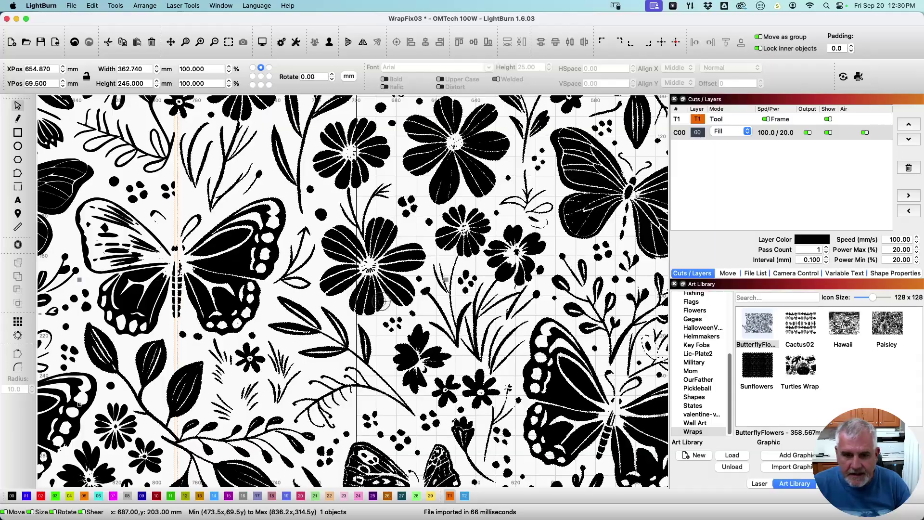
pyautogui.press('super+Left')
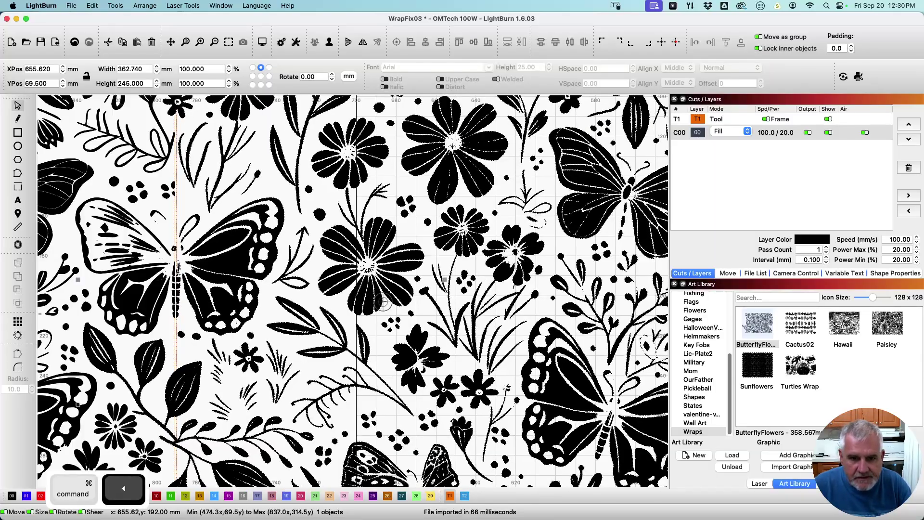
pyautogui.press('super+Left')
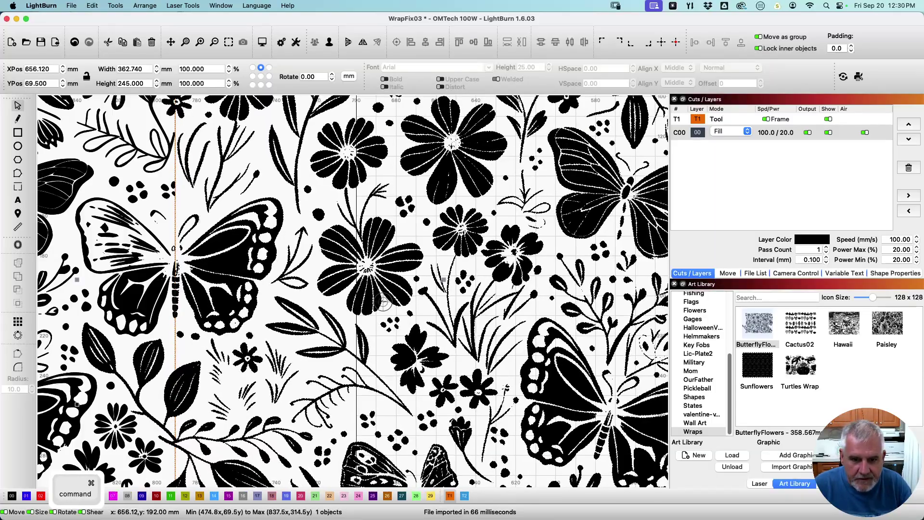
pyautogui.press('super+Left')
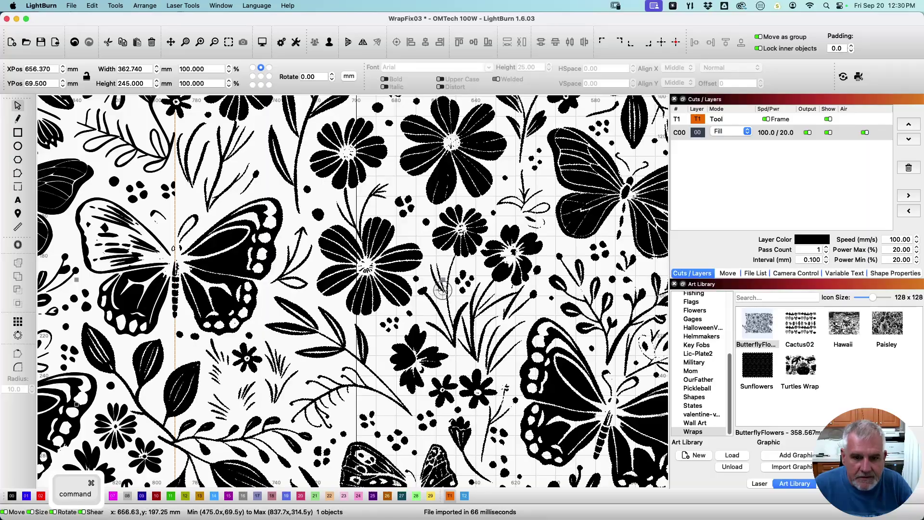
pyautogui.scroll(4, 383, 302)
pyautogui.scroll(-3, 285, 374)
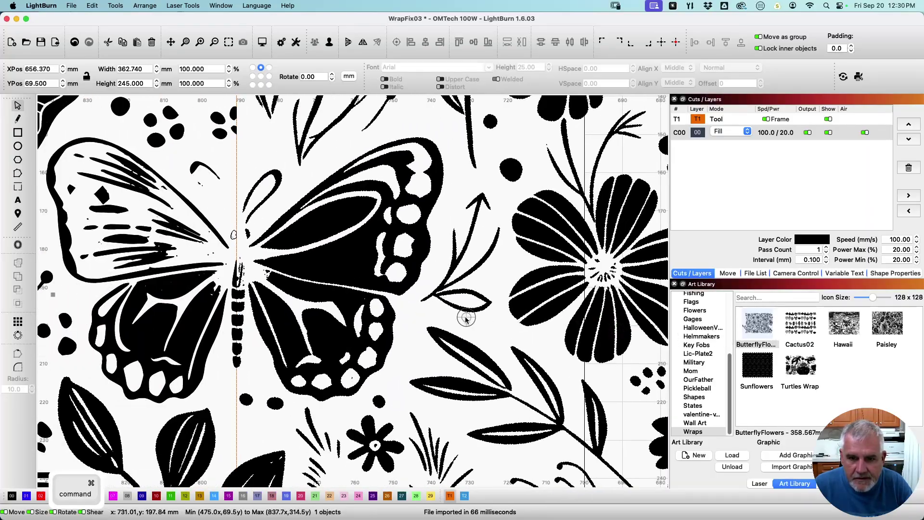
pyautogui.scroll(-3, 244, 298)
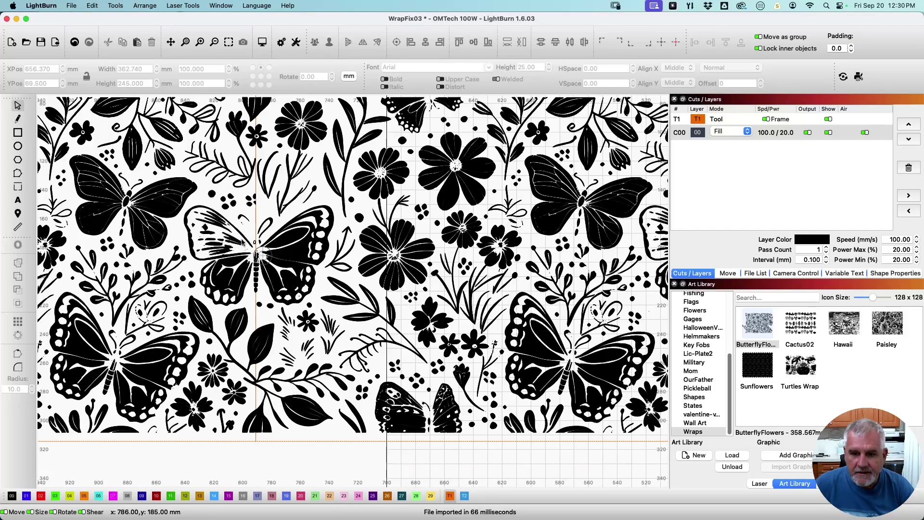
pyautogui.scroll(5, 254, 154)
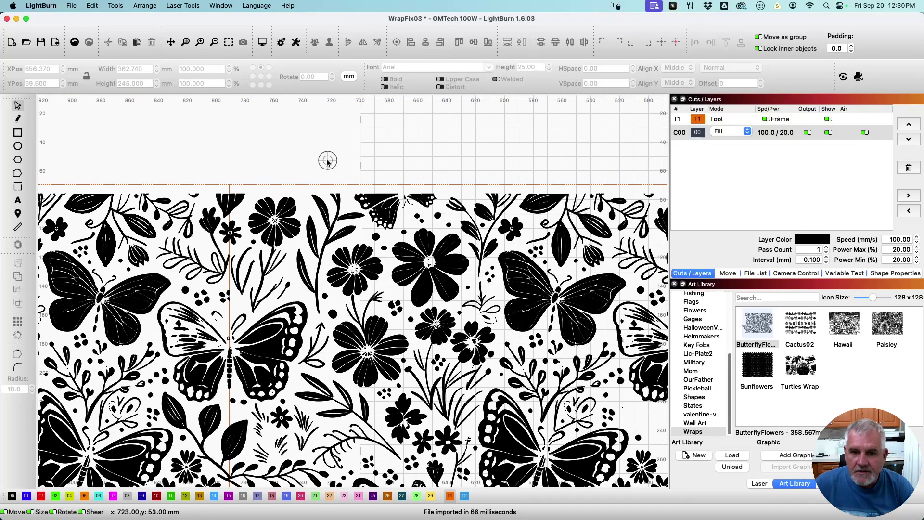
pyautogui.scroll(-5, 317, 163)
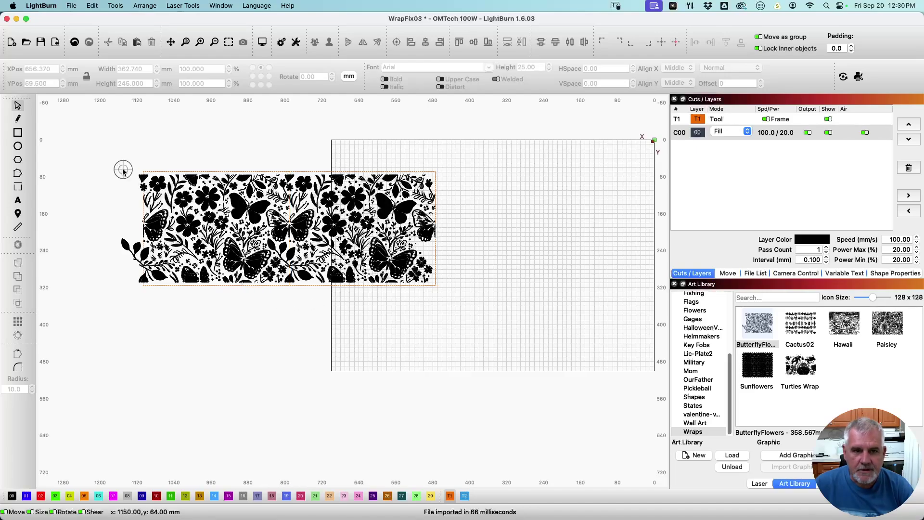
# Open the MF 40 Template project from the Omtech templates folder, discarding the unsaved changes to the current project
pyautogui.click(26, 43)
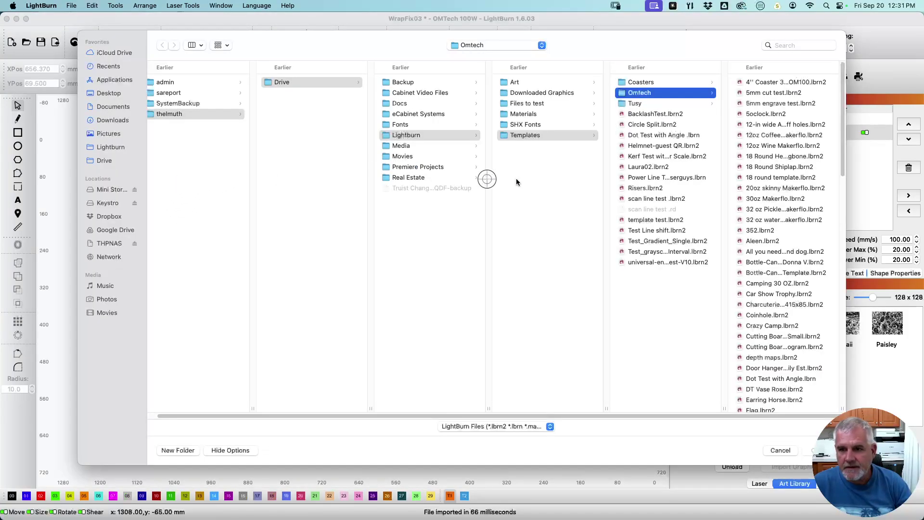
pyautogui.scroll(-15, 786, 216)
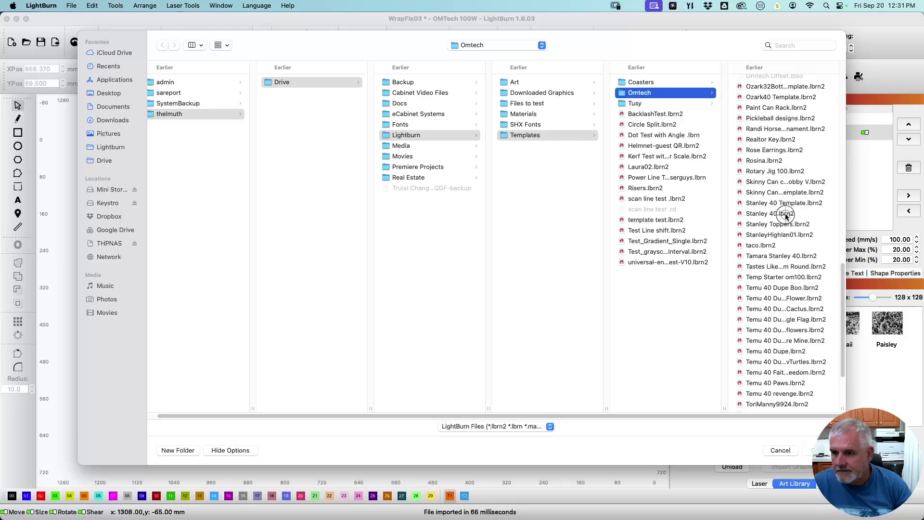
pyautogui.scroll(6, 785, 216)
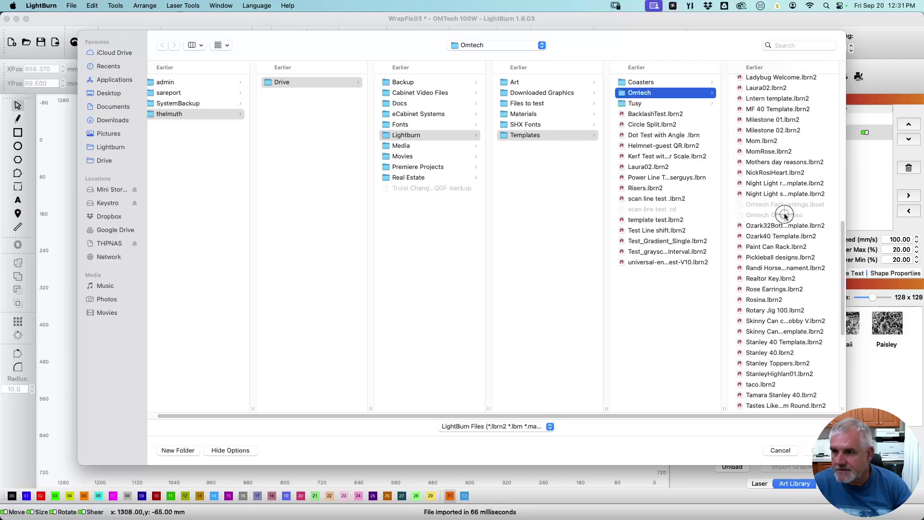
pyautogui.doubleClick(761, 121)
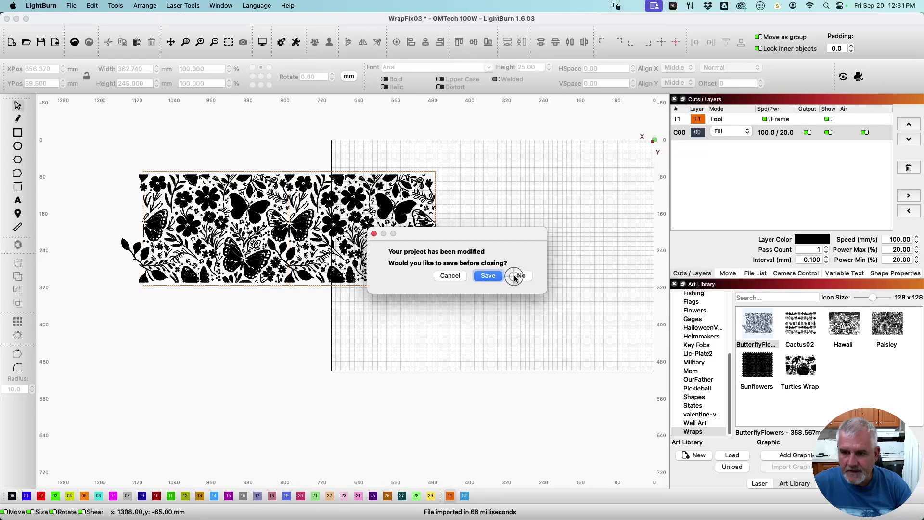
pyautogui.click(519, 278)
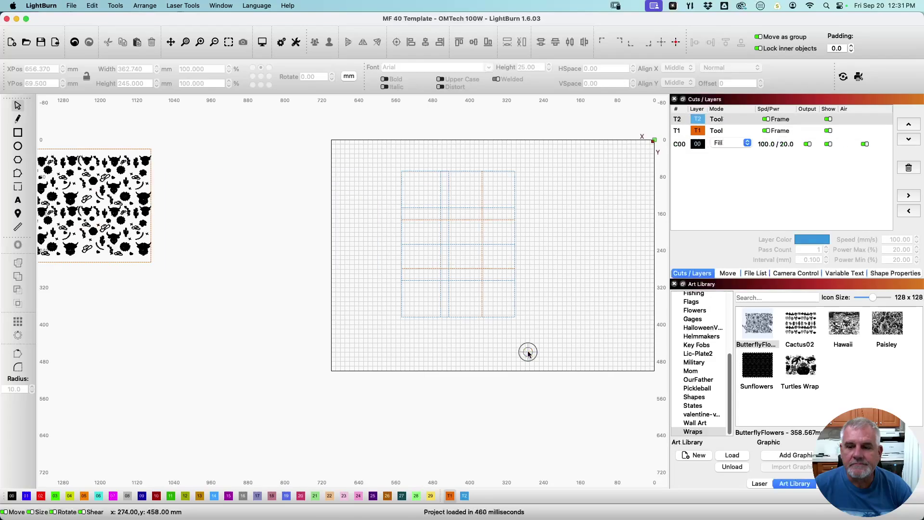
# Delete the 316 × 245 mm cactus pattern group lying outside the work area, keeping only the template guides
pyautogui.click(94, 212)
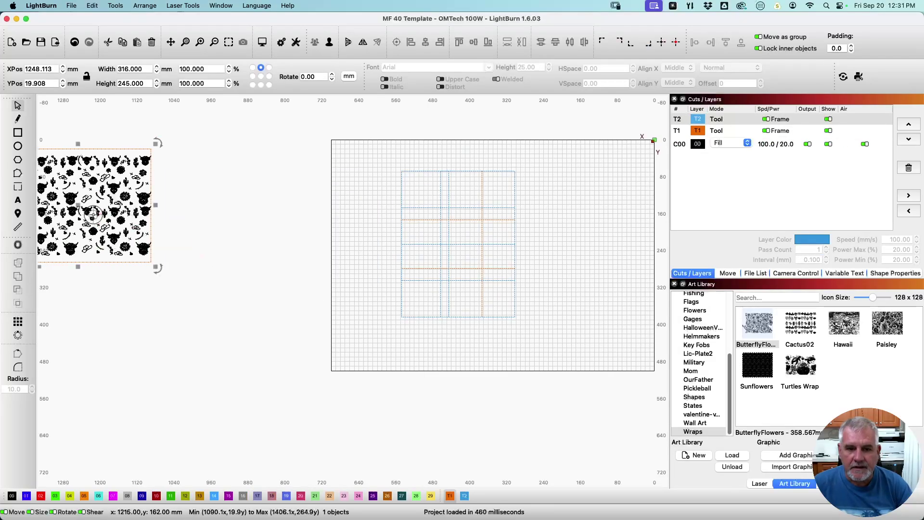
pyautogui.press('Delete')
pyautogui.hscroll(2, 485, 308)
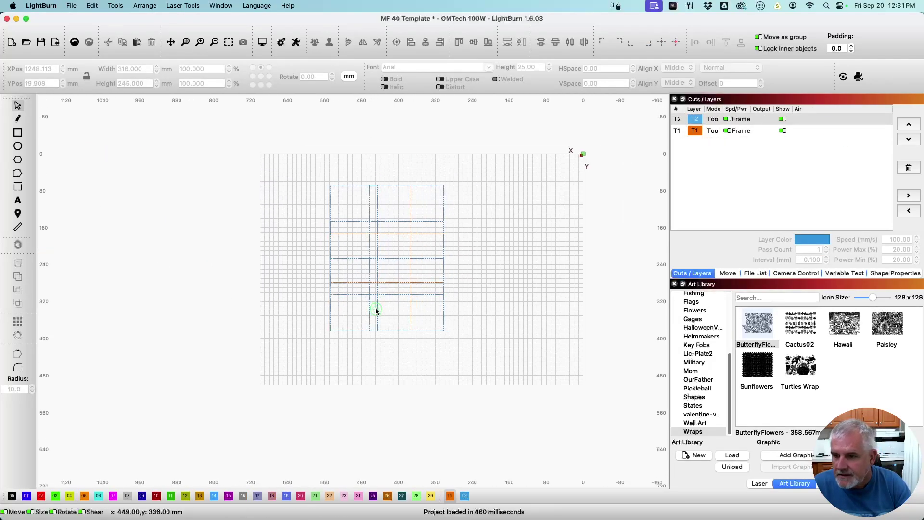
pyautogui.scroll(2, 423, 315)
pyautogui.scroll(5, 370, 260)
pyautogui.scroll(-5, 371, 261)
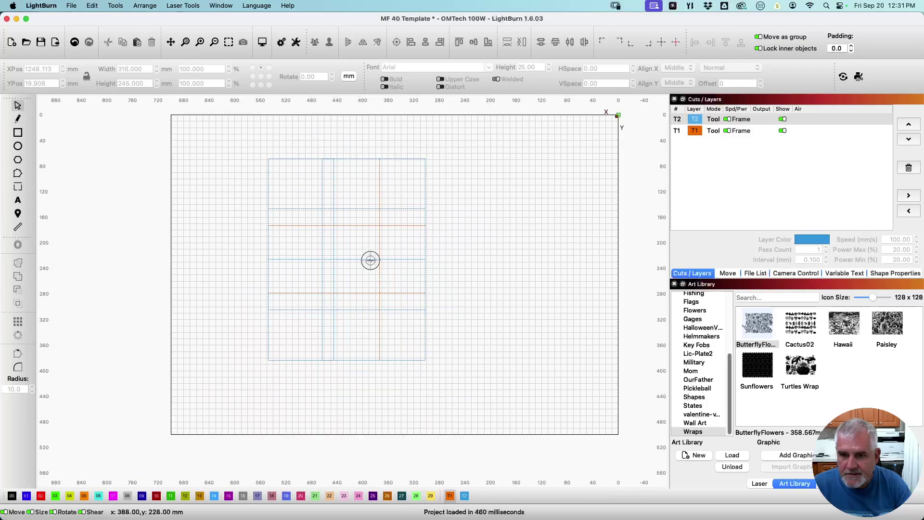
# Insert the ButterflyFlowers wrap from the art library and rotate it 90° clockwise to match the template's orientation
pyautogui.doubleClick(761, 327)
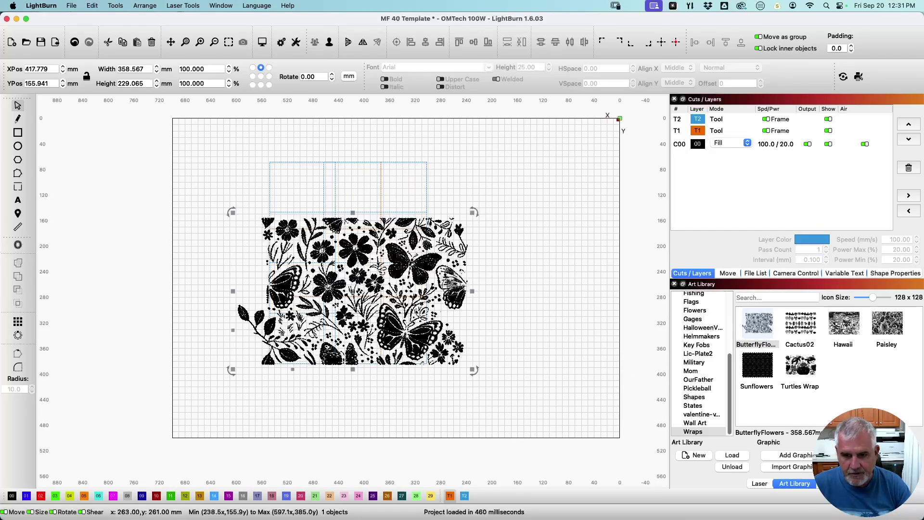
pyautogui.press('super+period')
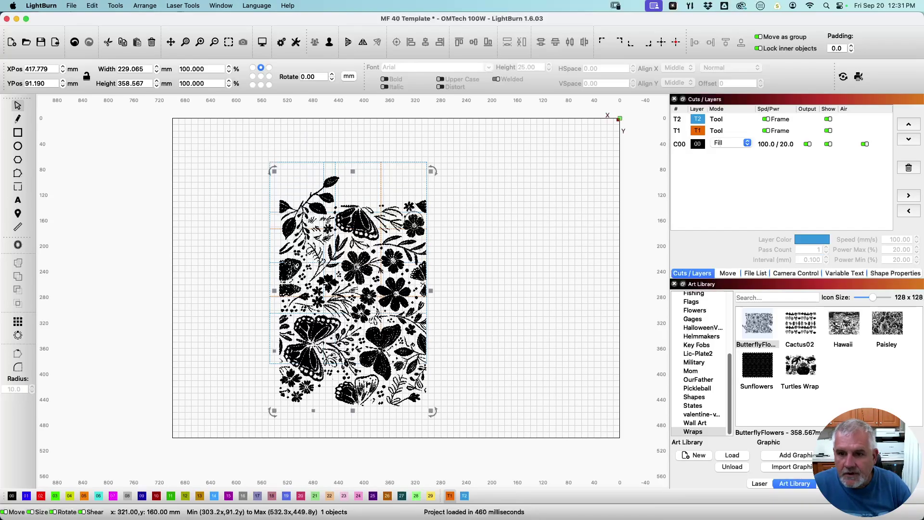
# Centre the butterfly wrap horizontally on the template frame, align their bottom edges, and check the fit
pyautogui.keyDown('shift'); pyautogui.click(411, 163); pyautogui.keyUp('shift')
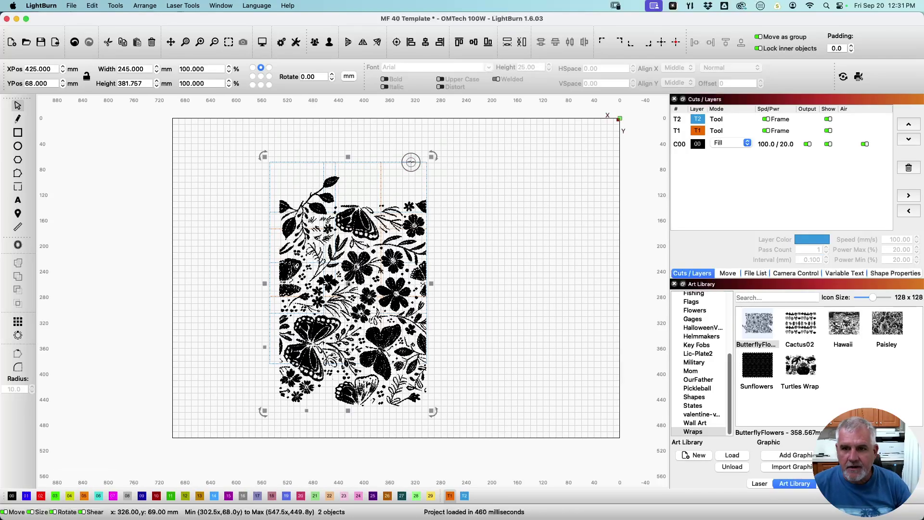
pyautogui.click(398, 42)
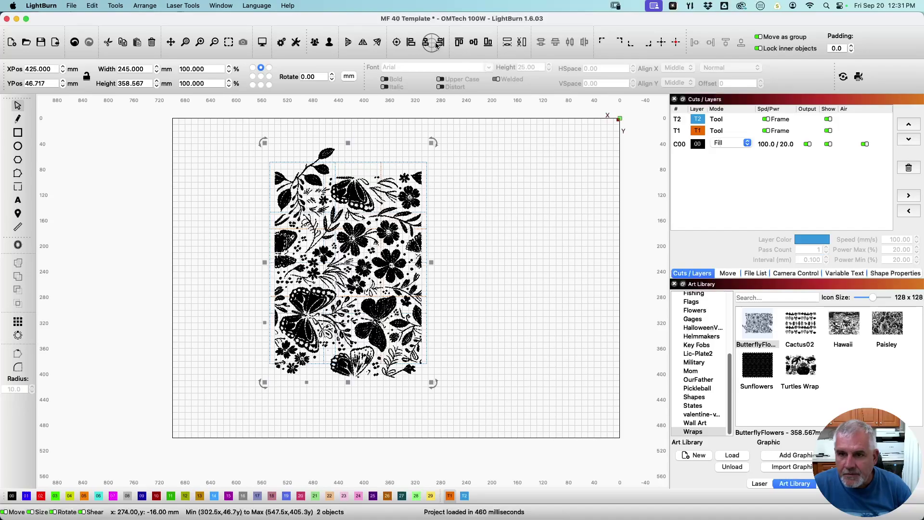
pyautogui.click(490, 46)
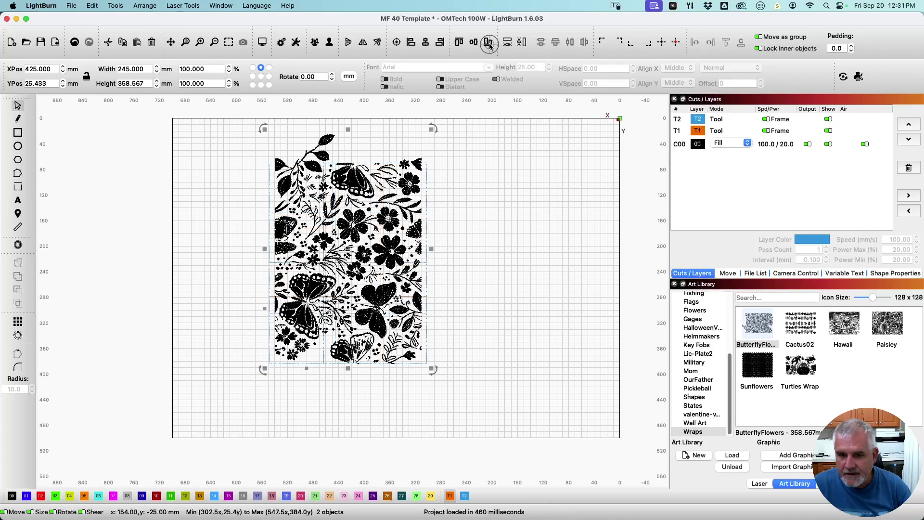
pyautogui.scroll(3, 393, 326)
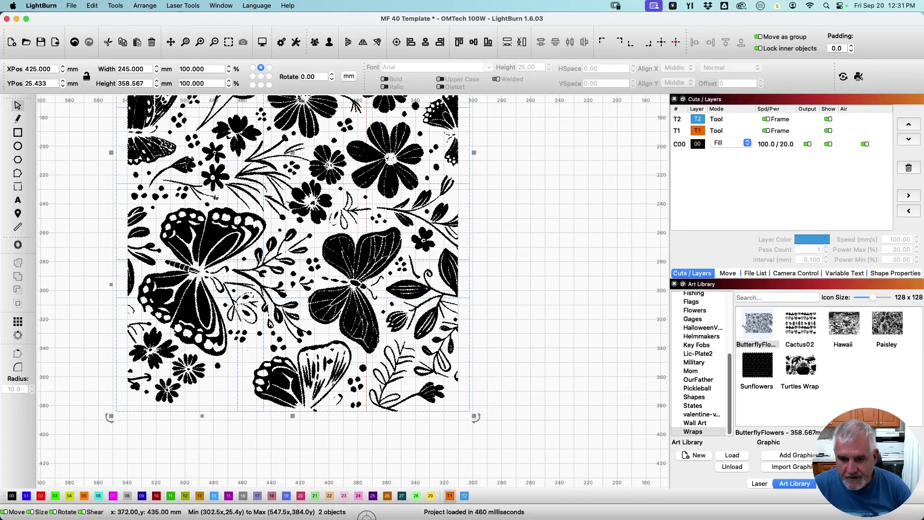
pyautogui.scroll(-3, 264, 280)
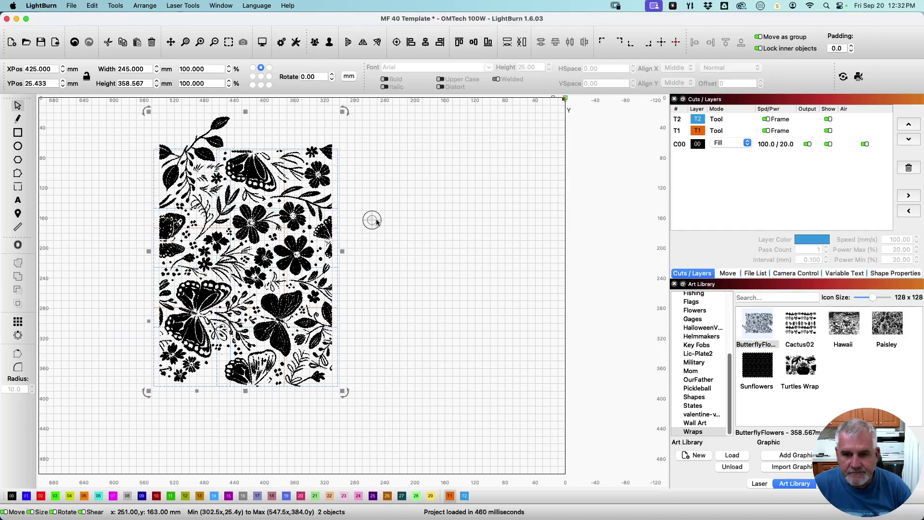
pyautogui.scroll(2, 375, 218)
pyautogui.scroll(-3, 372, 296)
pyautogui.click(579, 320)
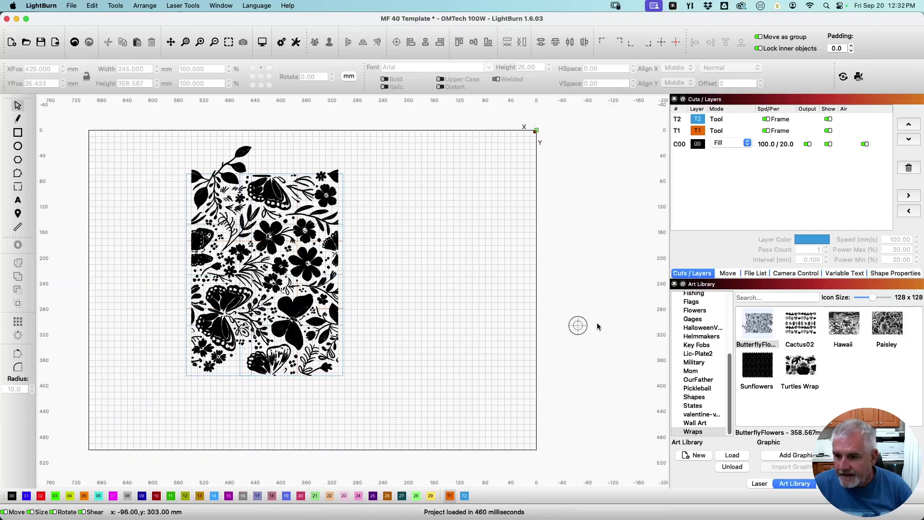
# Set the laser job to start from User Origin instead of absolute coordinates
pyautogui.click(758, 483)
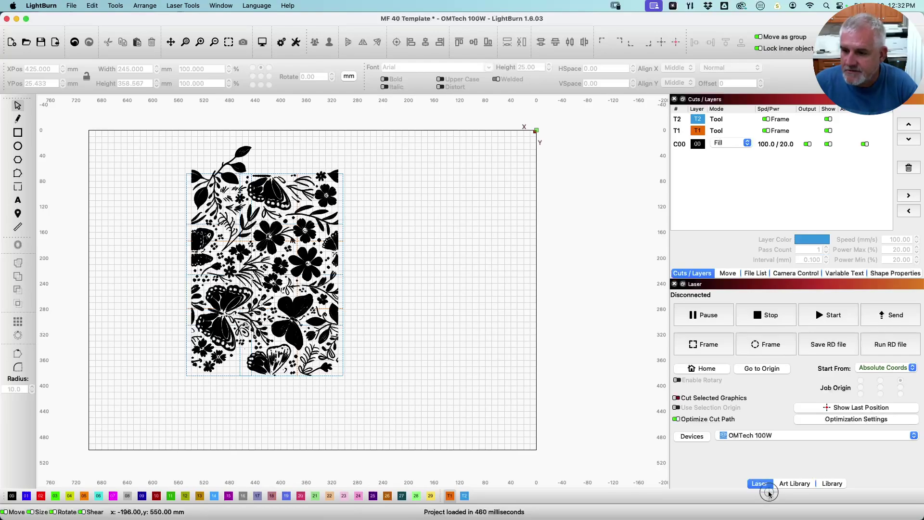
pyautogui.click(901, 373)
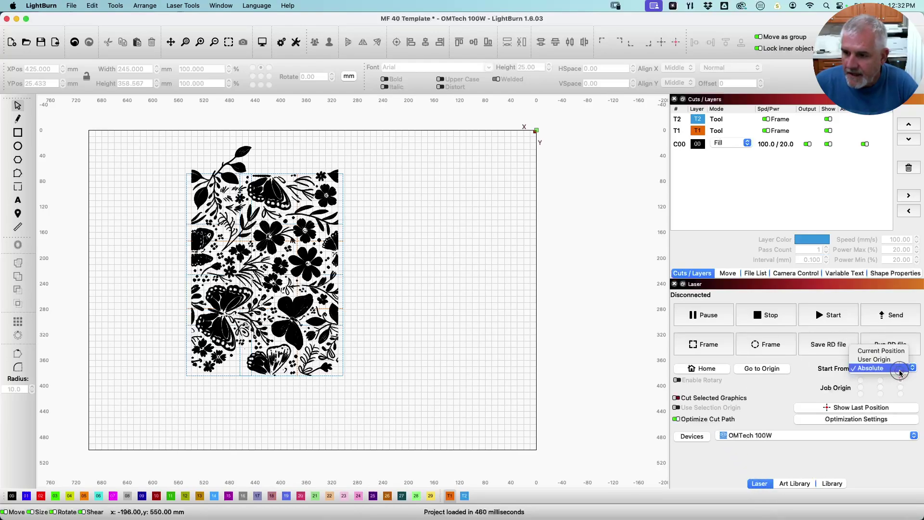
pyautogui.click(890, 360)
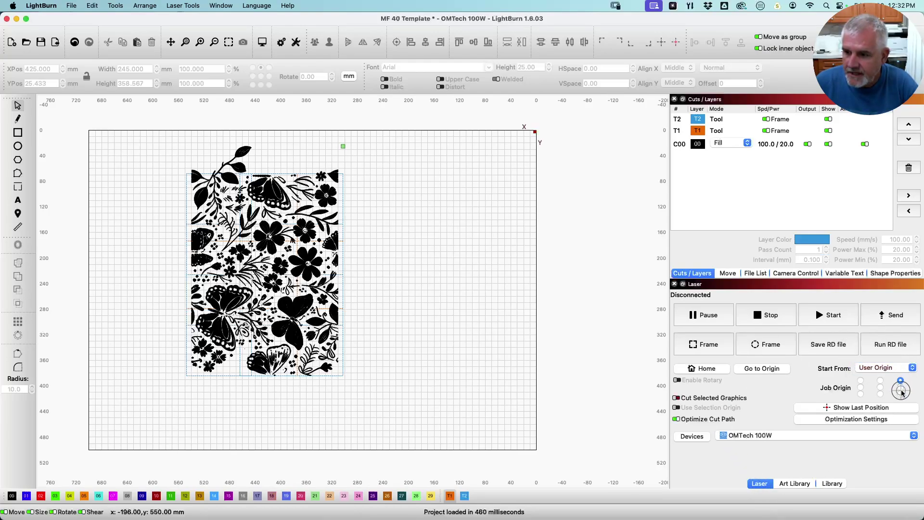